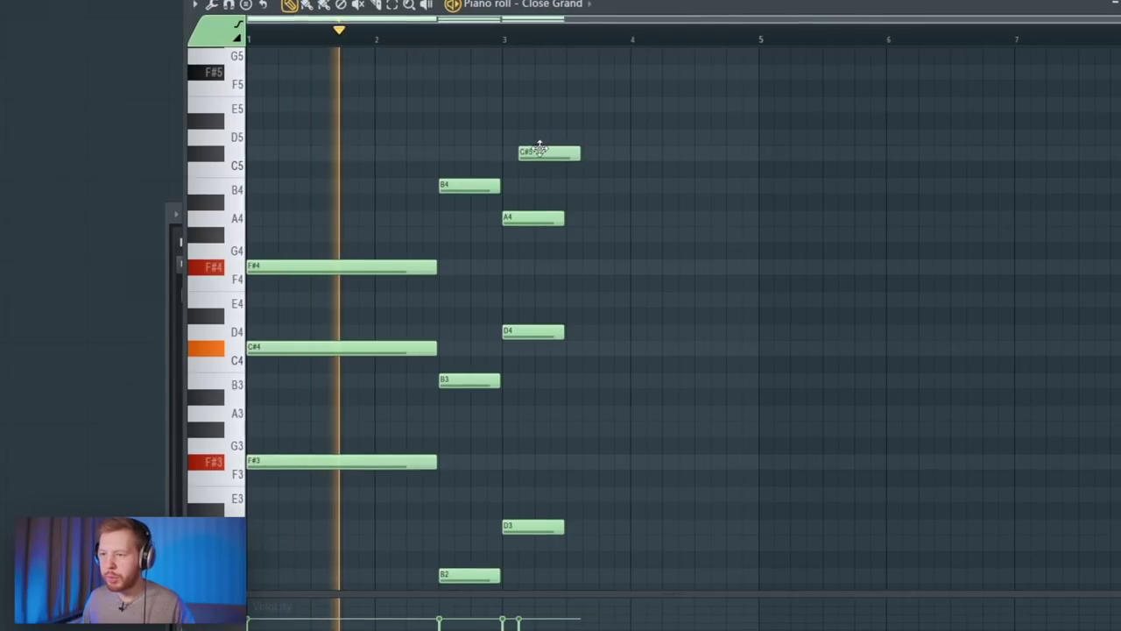
# Step: Start the C#5 note with the chord at bar 3 and lengthen its D3, D4, A4 and C#5 notes to one bar
pyautogui.moveTo(616, 114); pyautogui.dragTo(549, 578)
pyautogui.moveTo(563, 526); pyautogui.dragTo(630, 529)
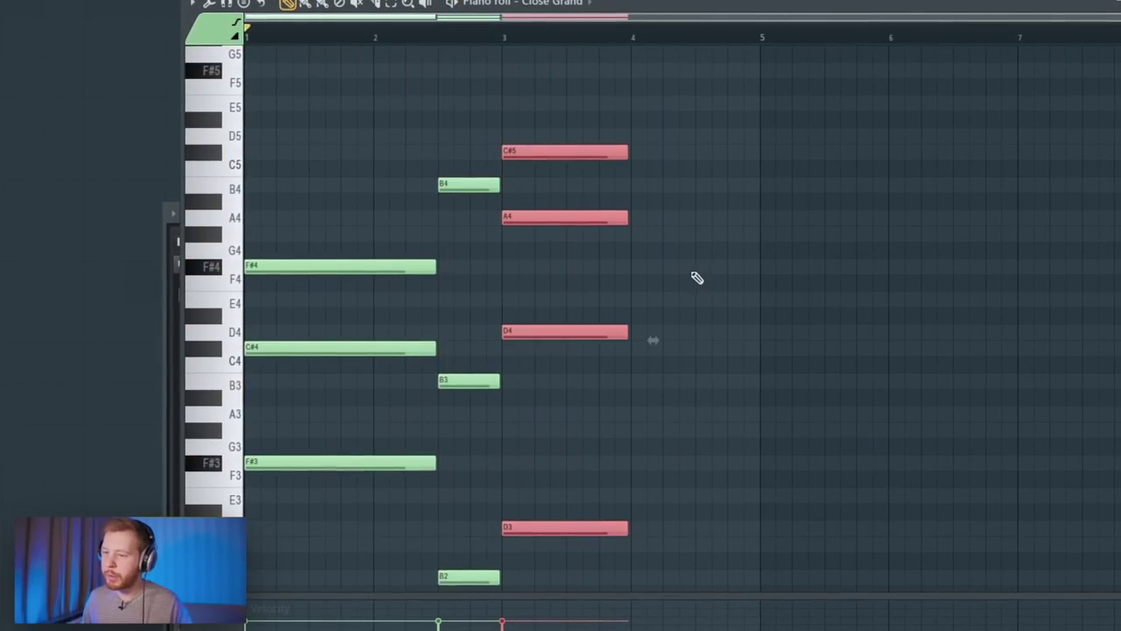
pyautogui.moveTo(688, 261); pyautogui.dragTo(582, 586)
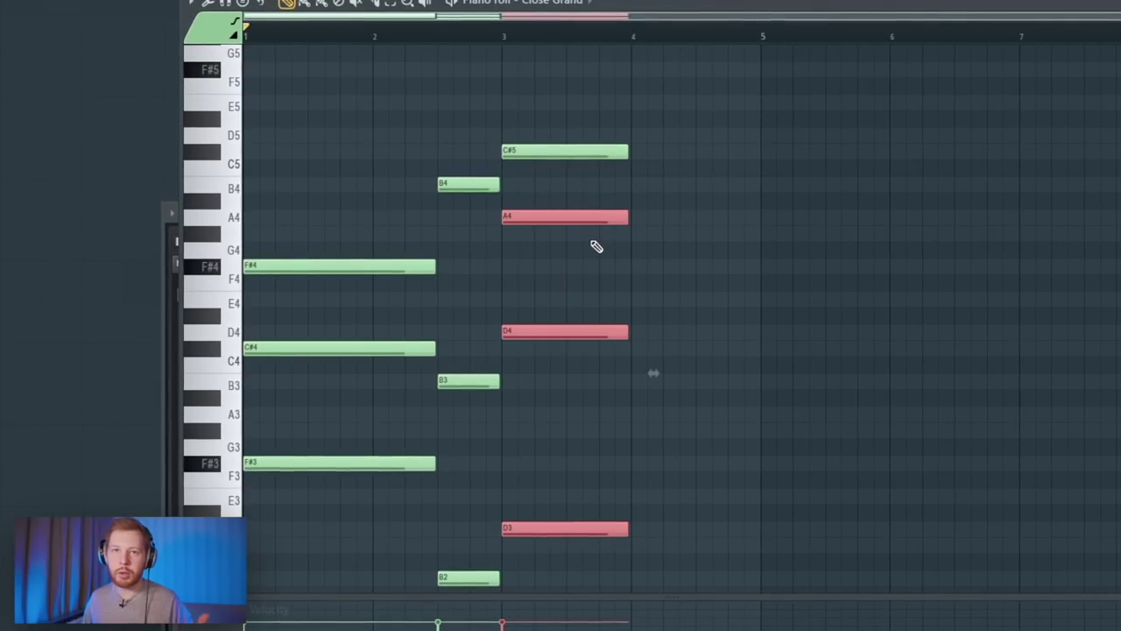
pyautogui.moveTo(625, 143); pyautogui.dragTo(524, 177)
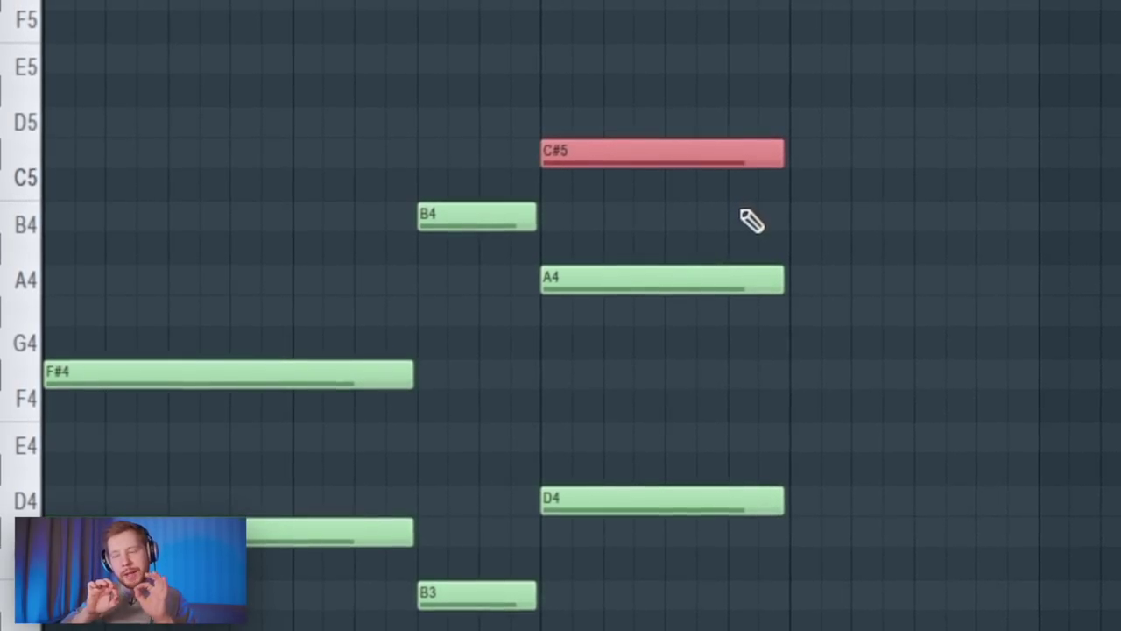
# Step: Add a one-bar chord of C#3, C#4 and G#4 at bar 4
pyautogui.press('space')
pyautogui.hotkey('ctrl', 'd')
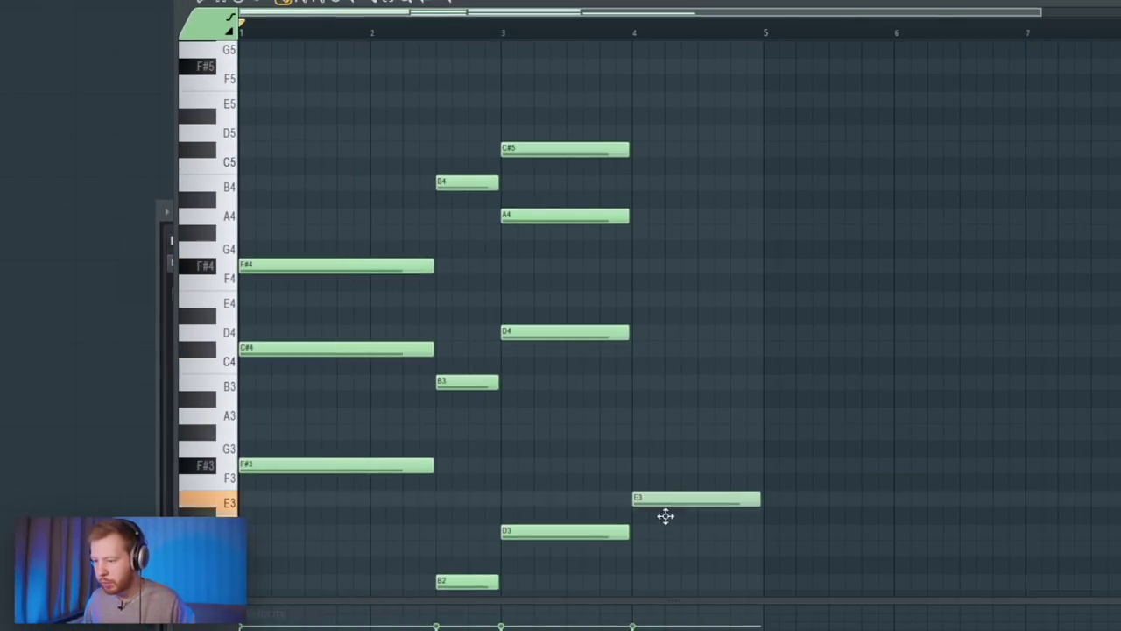
pyautogui.hotkey('ctrl', 'v')
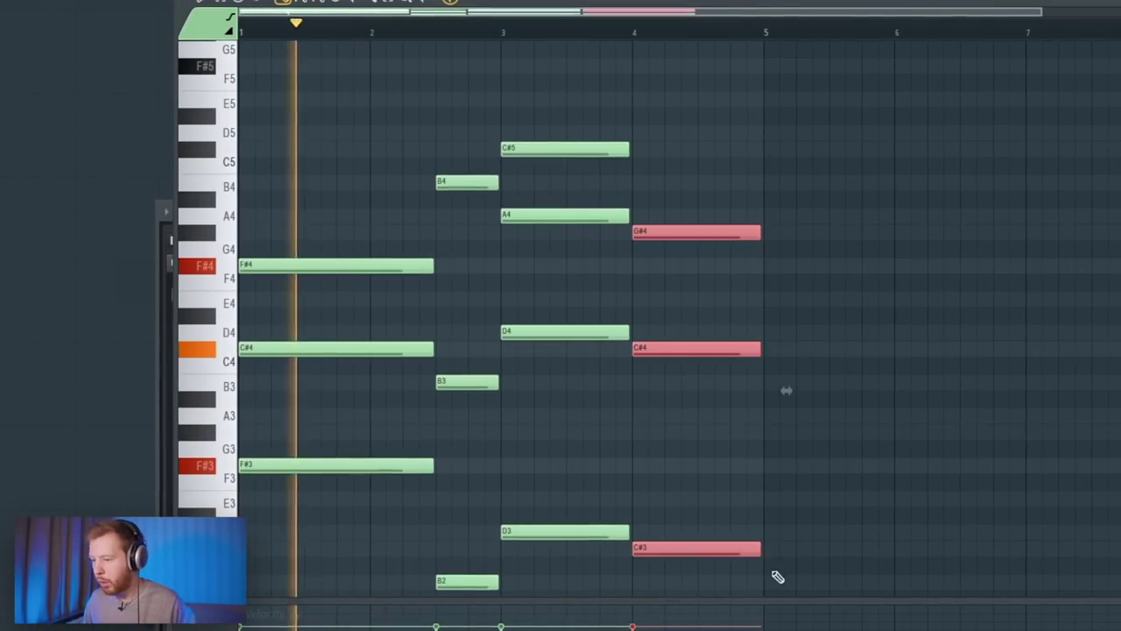
# Step: Shorten the bar 4 chord to half a bar and follow it with a half-bar D3, D4 and D5 chord
pyautogui.scroll(-1, 746, 258)
pyautogui.hotkey('shift', 'Up')
pyautogui.hotkey('shift', 'Up')
pyautogui.hotkey('shift', 'Up')
pyautogui.hotkey('shift', 'Up')
pyautogui.hotkey('shift', 'Up')
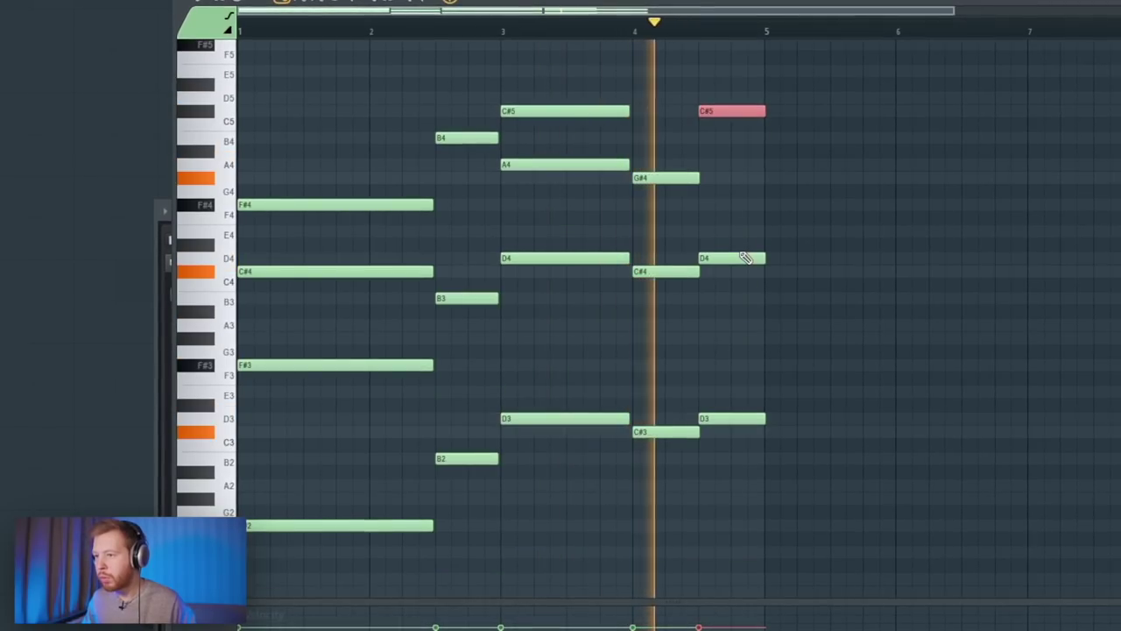
pyautogui.press('space')
# Step: Duplicate the four-bar chord progression into bars 5 to 8 and place a G#2 bass note at bar 7
pyautogui.hotkey('ctrl', 'a')
pyautogui.scroll(-1, 789, 313)
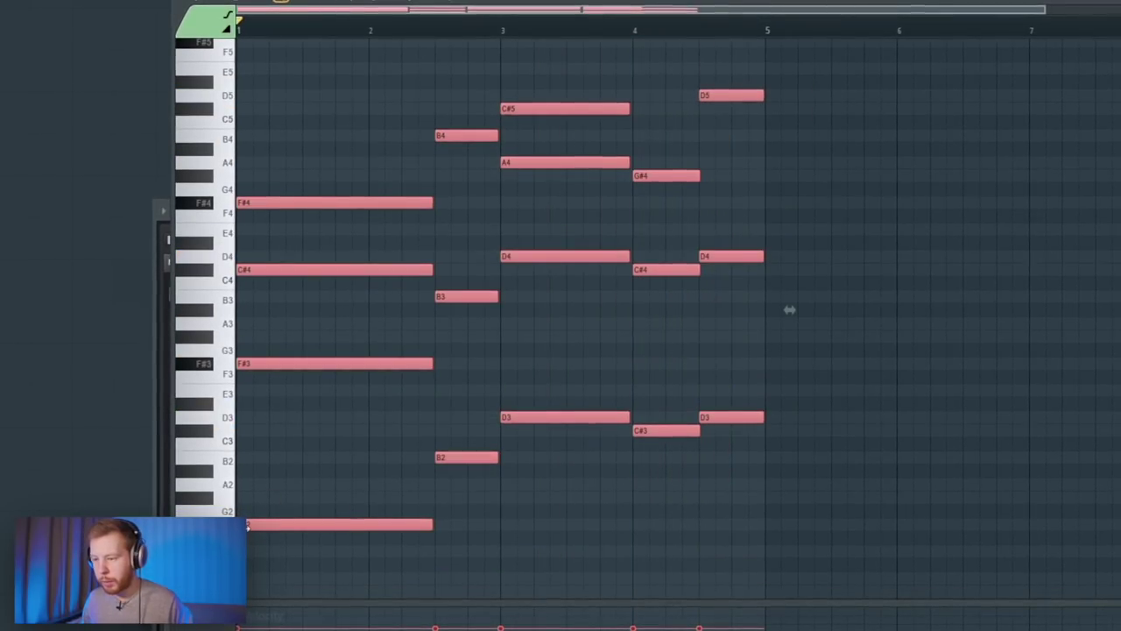
pyautogui.hotkey('ctrl', 'b')
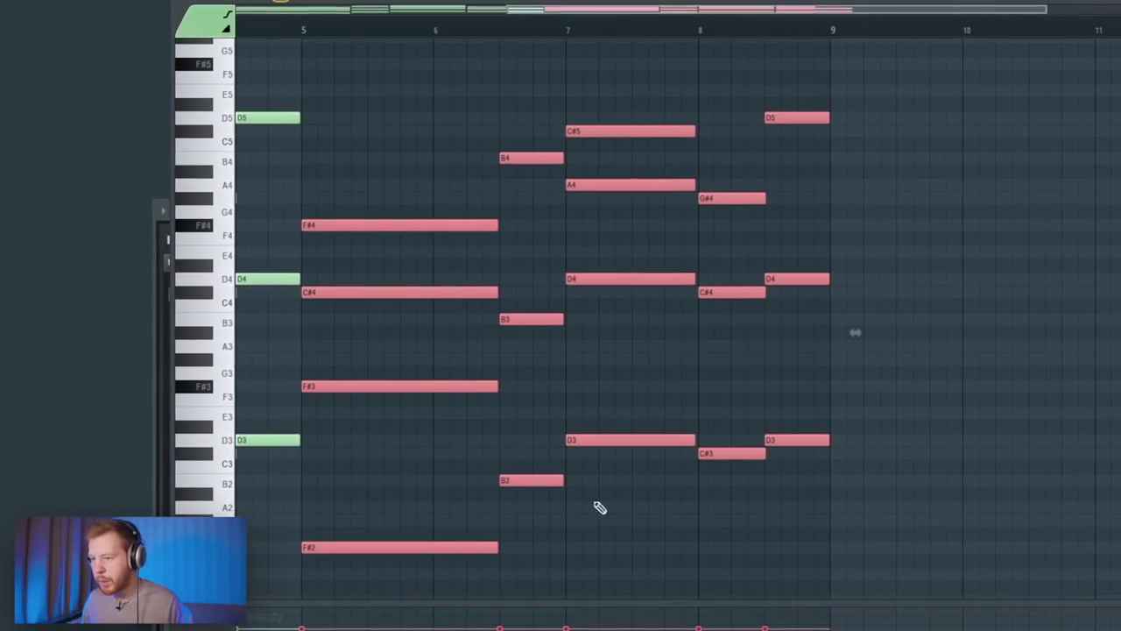
pyautogui.click(601, 508)
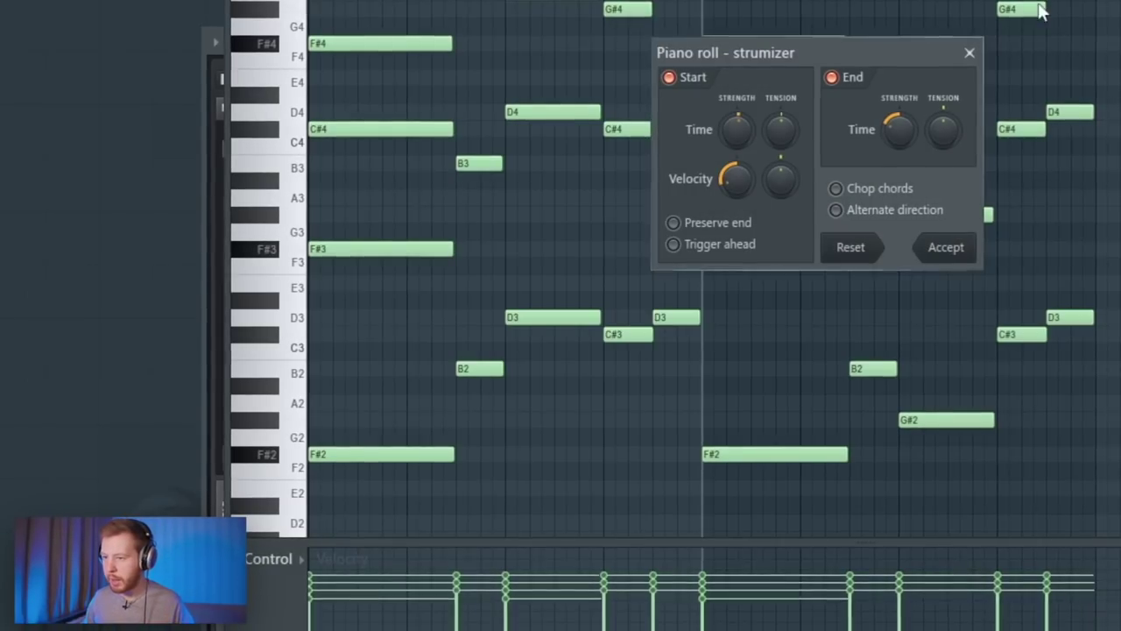
# Step: Strum the chords with the Strumizer, adjusting the start time strength and start velocity strength
pyautogui.moveTo(737, 120); pyautogui.dragTo(738, 118)
pyautogui.moveTo(747, 175); pyautogui.dragTo(747, 170)
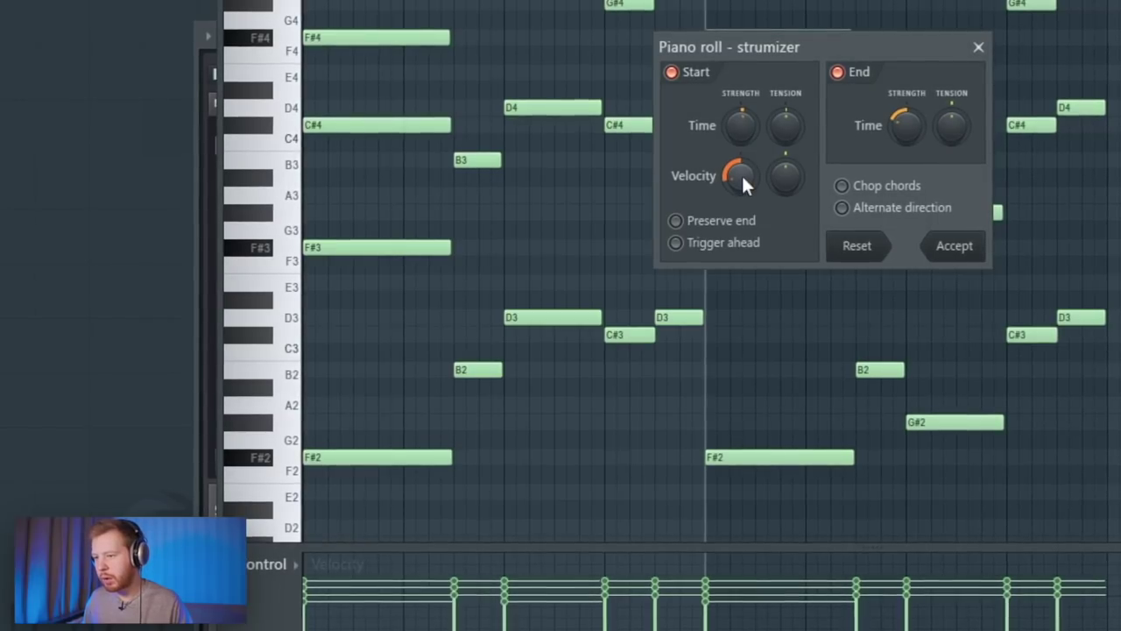
pyautogui.press('space')
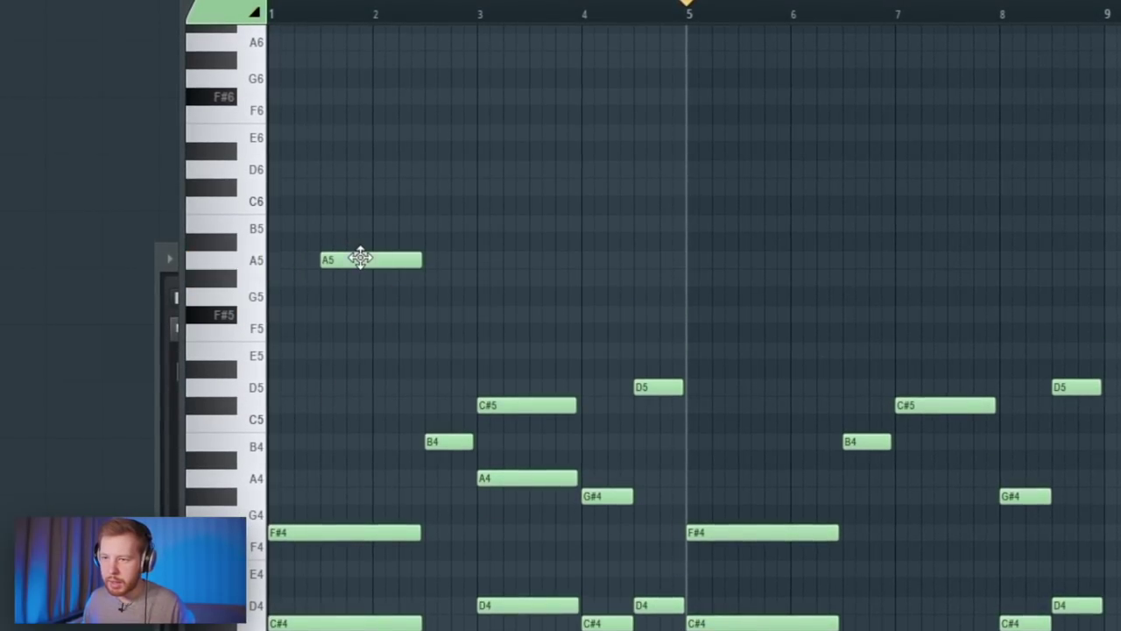
# Step: Shorten the A5 melody note in bar 1 to half a bar and add G#5 and F#5 notes after it
pyautogui.moveTo(414, 261); pyautogui.dragTo(368, 261)
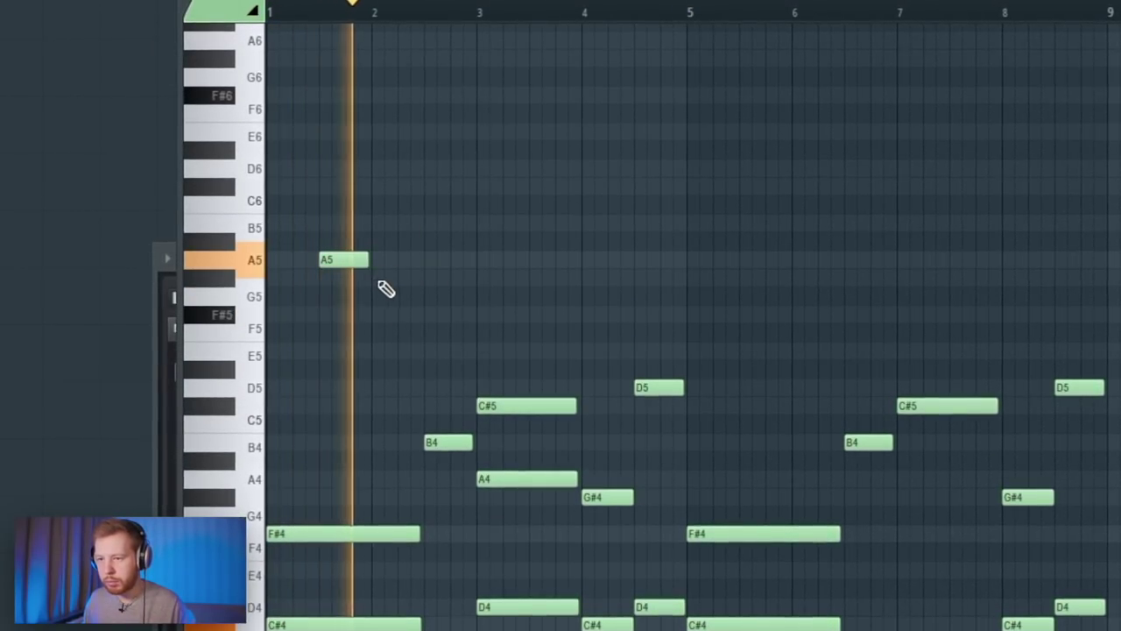
pyautogui.click(382, 278)
pyautogui.click(436, 353)
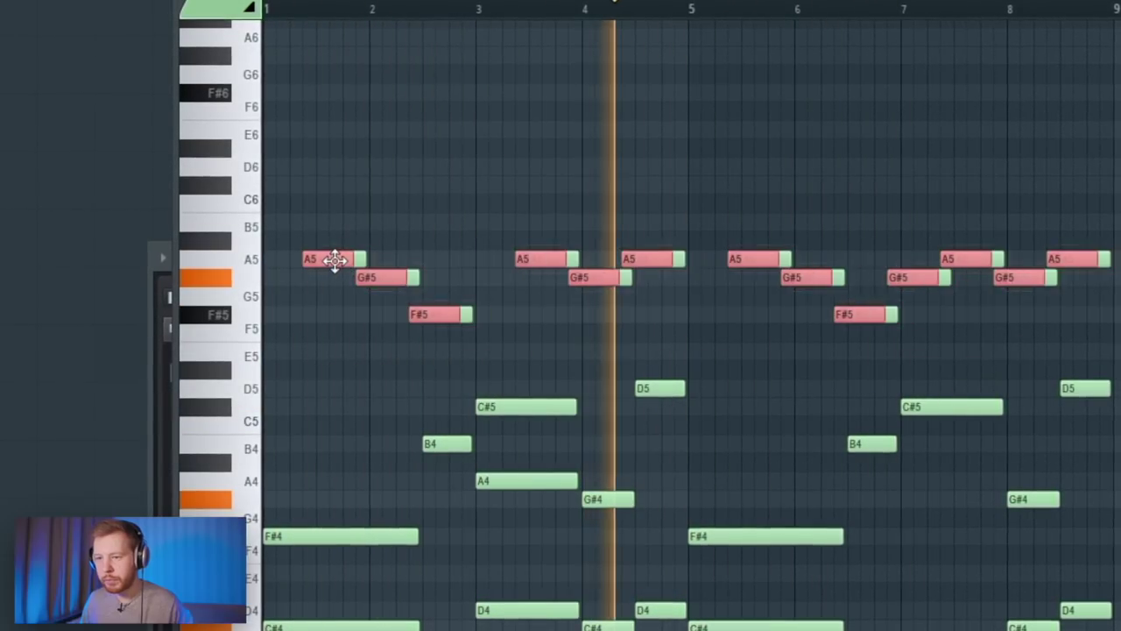
# Step: Layer the melody with copies one octave and two octaves higher
pyautogui.hotkey('ctrl', 'Up')
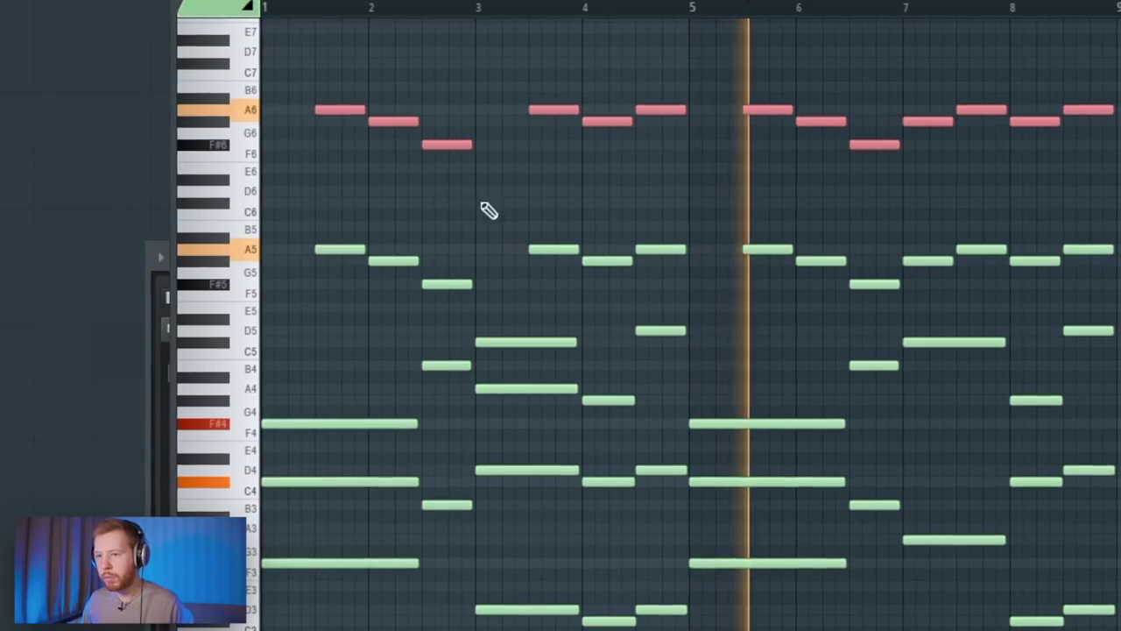
pyautogui.moveTo(323, 82); pyautogui.dragTo(1118, 175)
pyautogui.moveTo(340, 111)
pyautogui.mouseDown()
pyautogui.moveTo(350, 115)
pyautogui.moveTo(342, 110)
pyautogui.mouseUp()
pyautogui.hotkey('ctrl', 'Up')
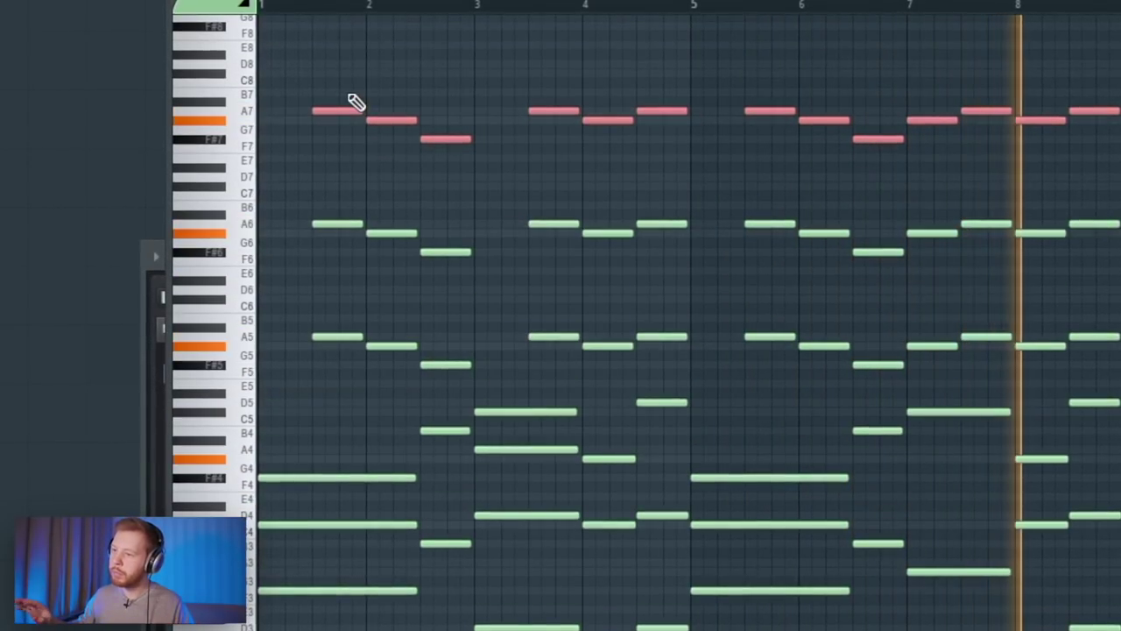
# Step: Apply the Strumizer with a start velocity variation to all three octave layers of the melody
pyautogui.moveTo(337, 89); pyautogui.dragTo(1120, 377)
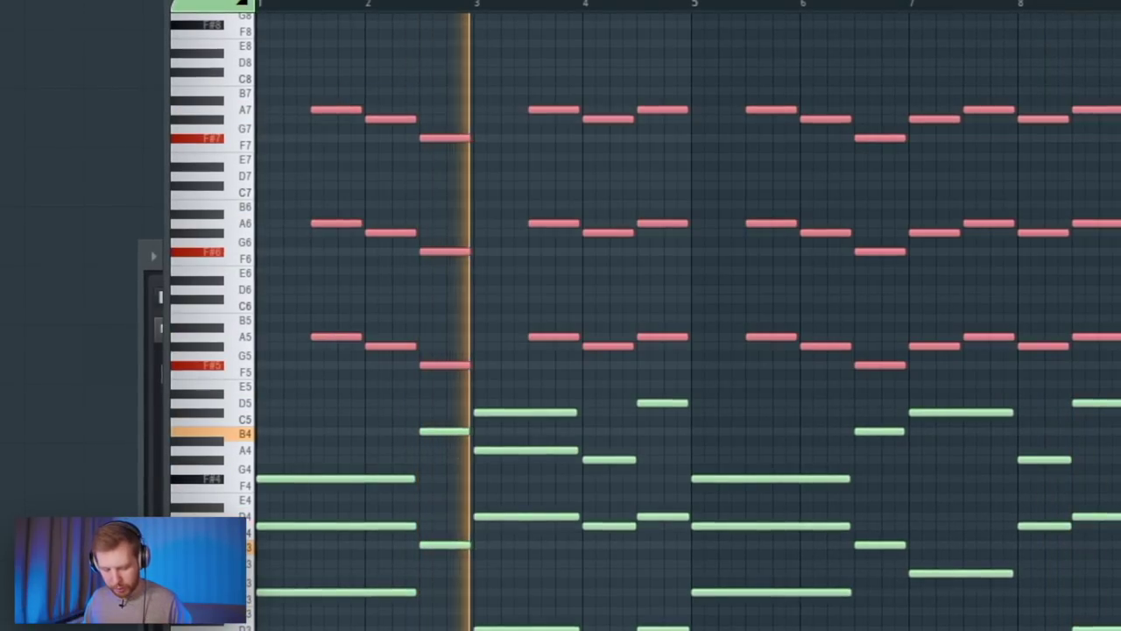
pyautogui.hotkey('alt', 's')
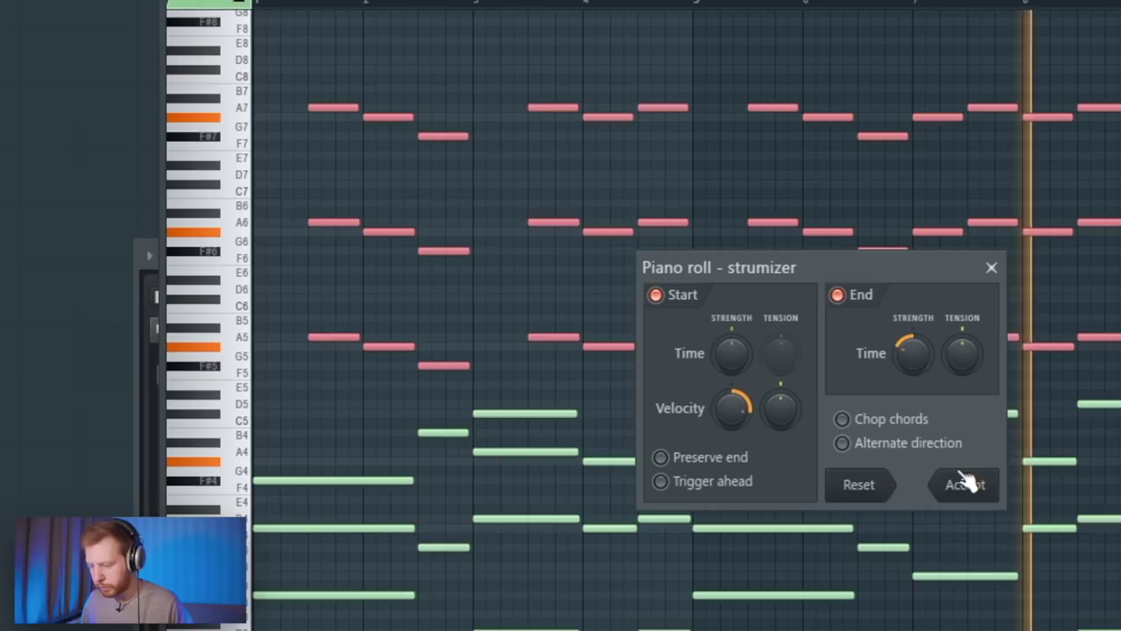
pyautogui.click(965, 483)
# Step: Insert an Omnisphere channel and set its patch browser directory to Keyscape Creative
pyautogui.click(971, 339)
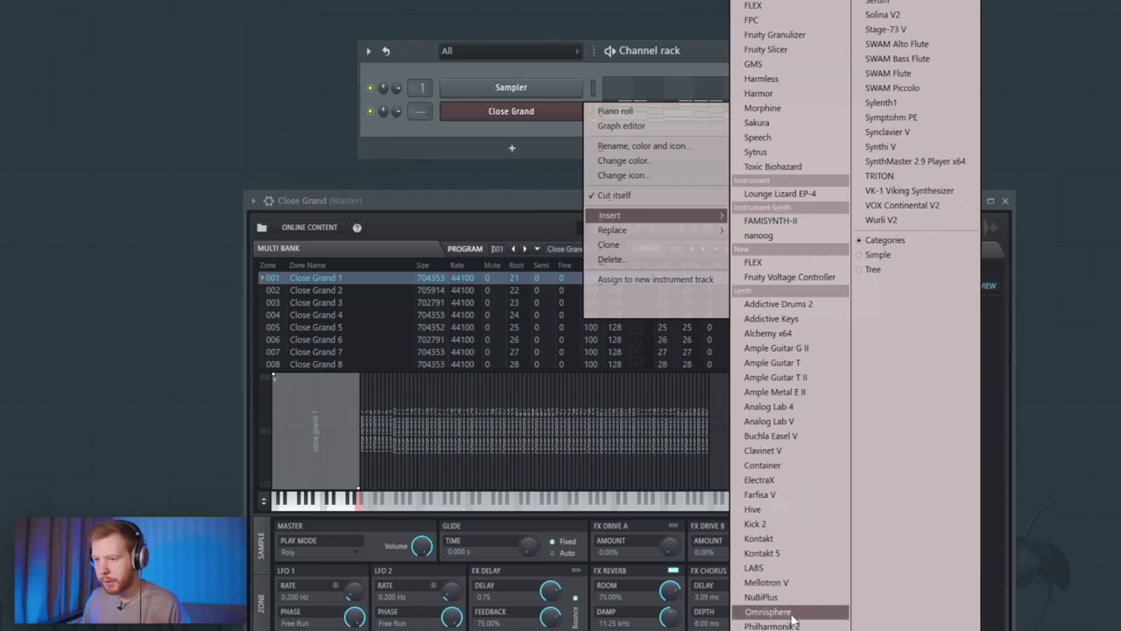
pyautogui.click(780, 609)
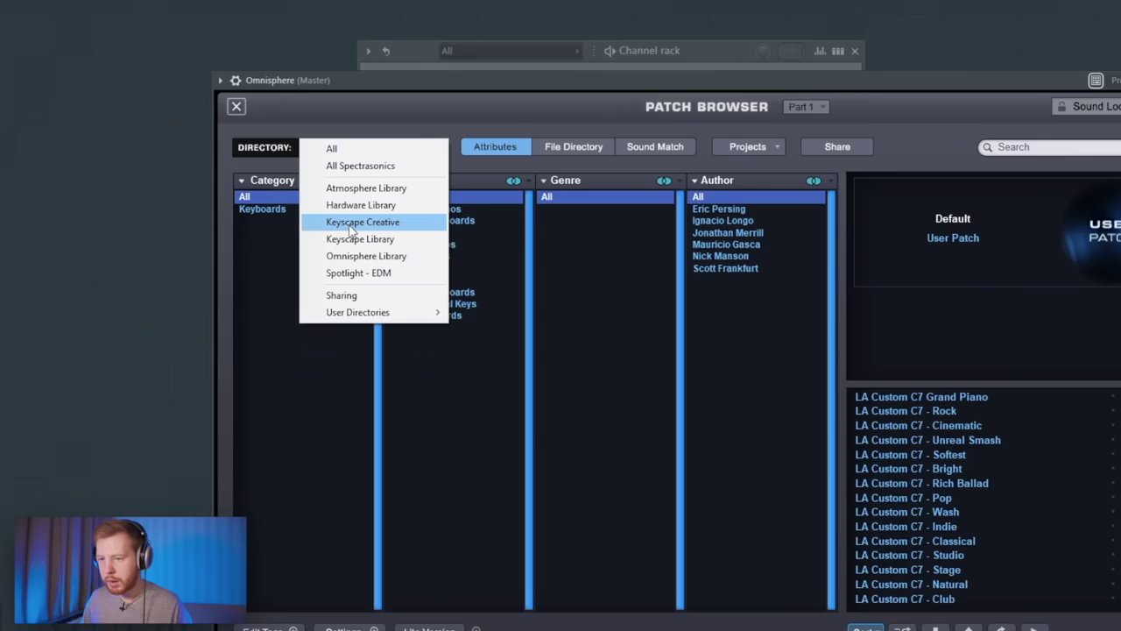
pyautogui.click(355, 219)
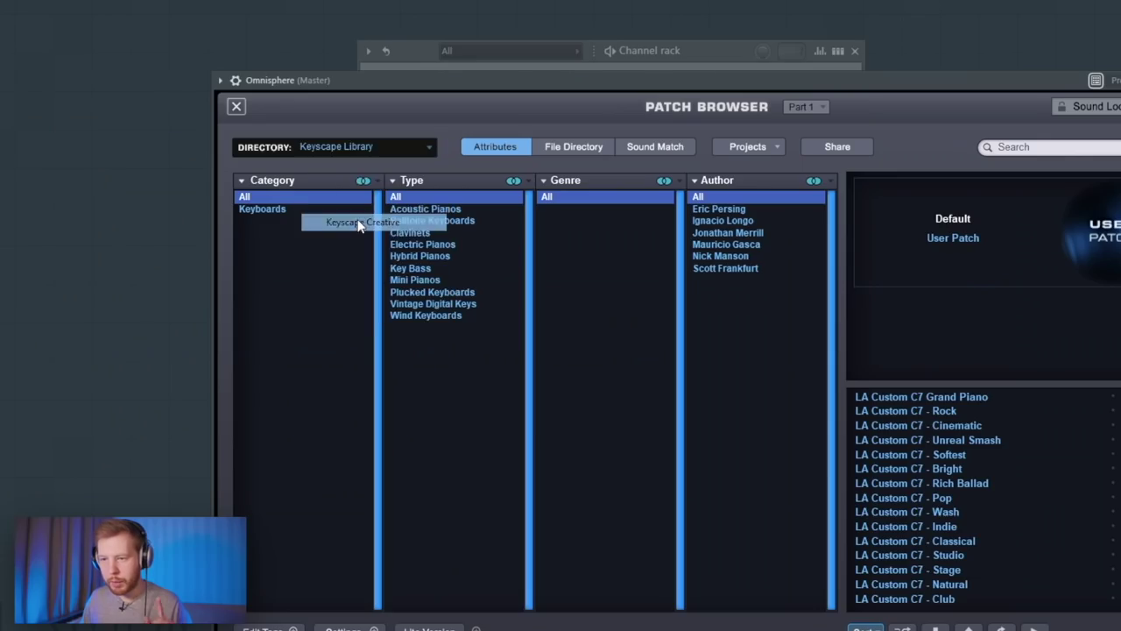
# Step: Load the ambient Outersanctum patch from the Pads + Strings category
pyautogui.click(271, 340)
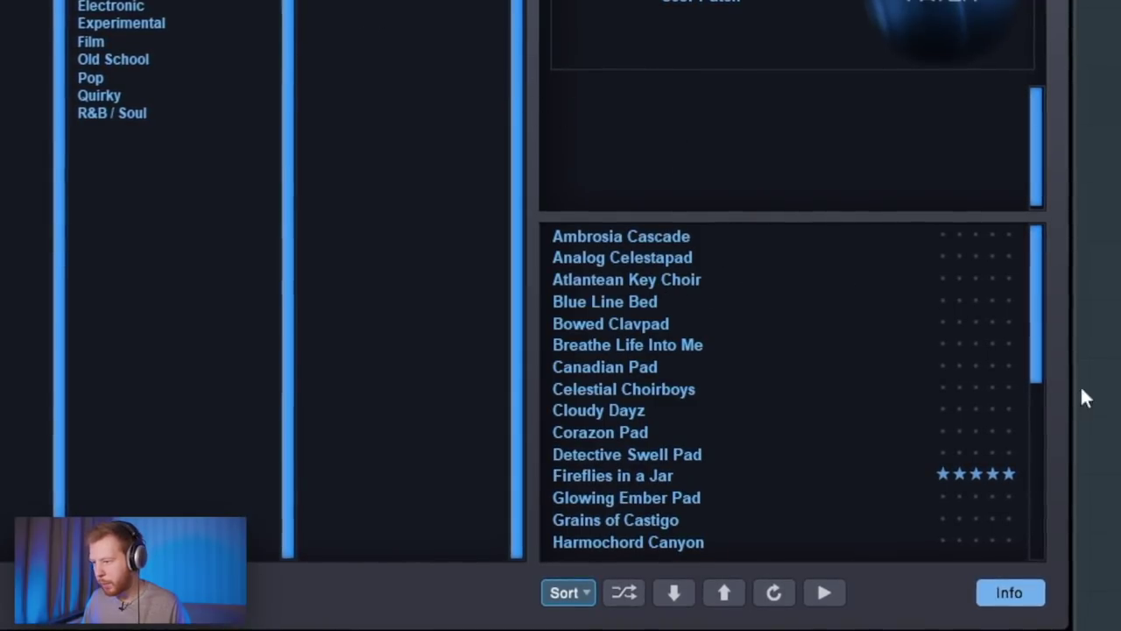
pyautogui.scroll(-5, 1117, 498)
pyautogui.scroll(-3, 990, 394)
pyautogui.click(637, 368)
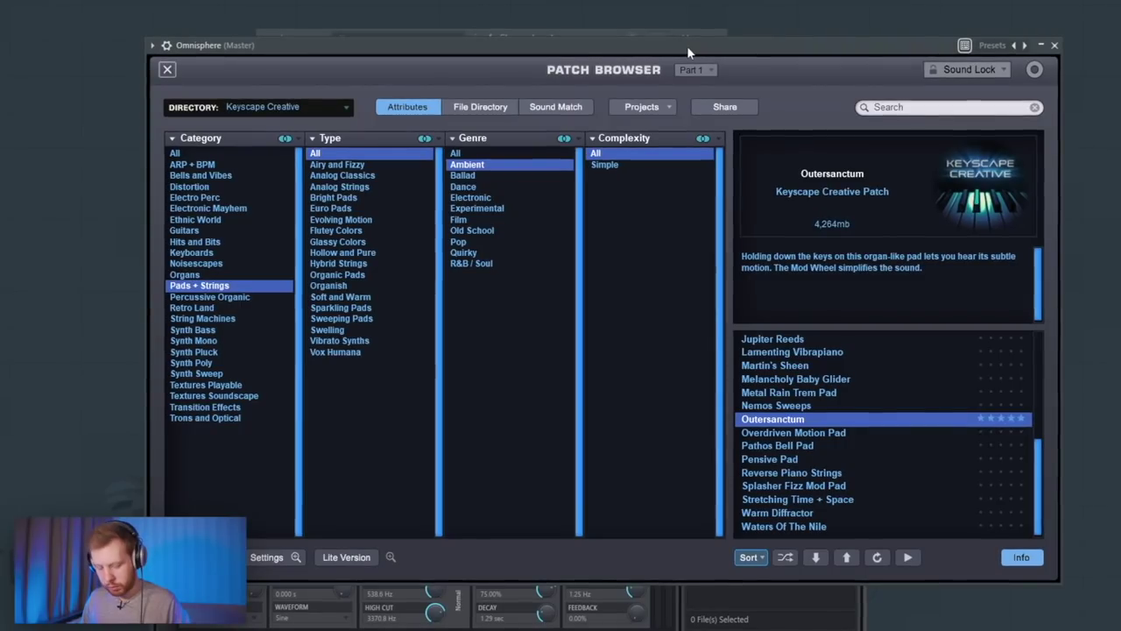
# Step: Copy only the chord notes from the Close Grand pattern into the Omnisphere channel's piano roll
pyautogui.moveTo(268, 238); pyautogui.dragTo(1006, 490)
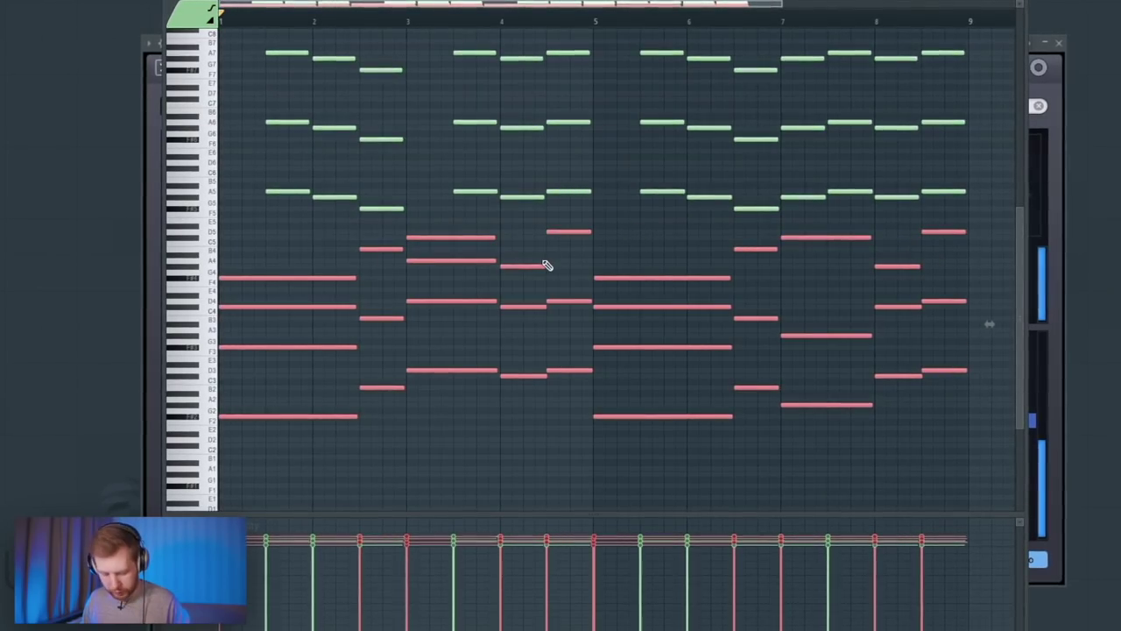
pyautogui.click(496, 15)
pyautogui.click(504, 36)
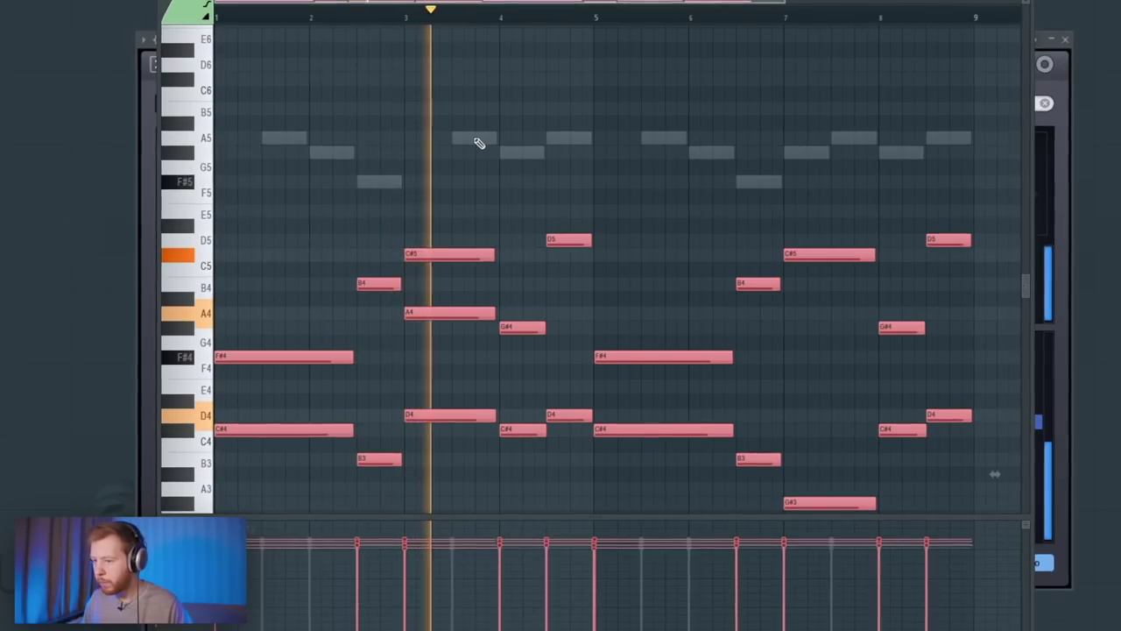
pyautogui.scroll(-3, 477, 144)
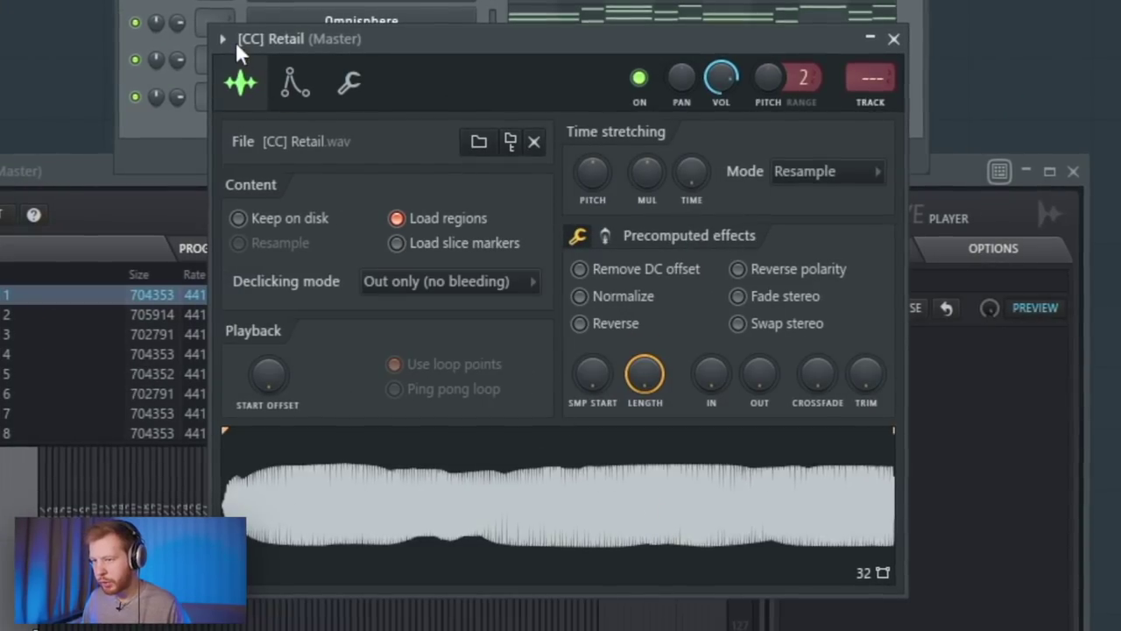
# Step: Shape the envelope of the [CC] Retail sampler channel
pyautogui.click(275, 103)
pyautogui.moveTo(290, 372)
pyautogui.mouseDown()
pyautogui.moveTo(291, 343)
pyautogui.moveTo(293, 372)
pyautogui.mouseUp()
pyautogui.moveTo(332, 327); pyautogui.dragTo(332, 254)
pyautogui.moveTo(372, 326); pyautogui.dragTo(374, 368)
pyautogui.moveTo(455, 326); pyautogui.dragTo(458, 342)
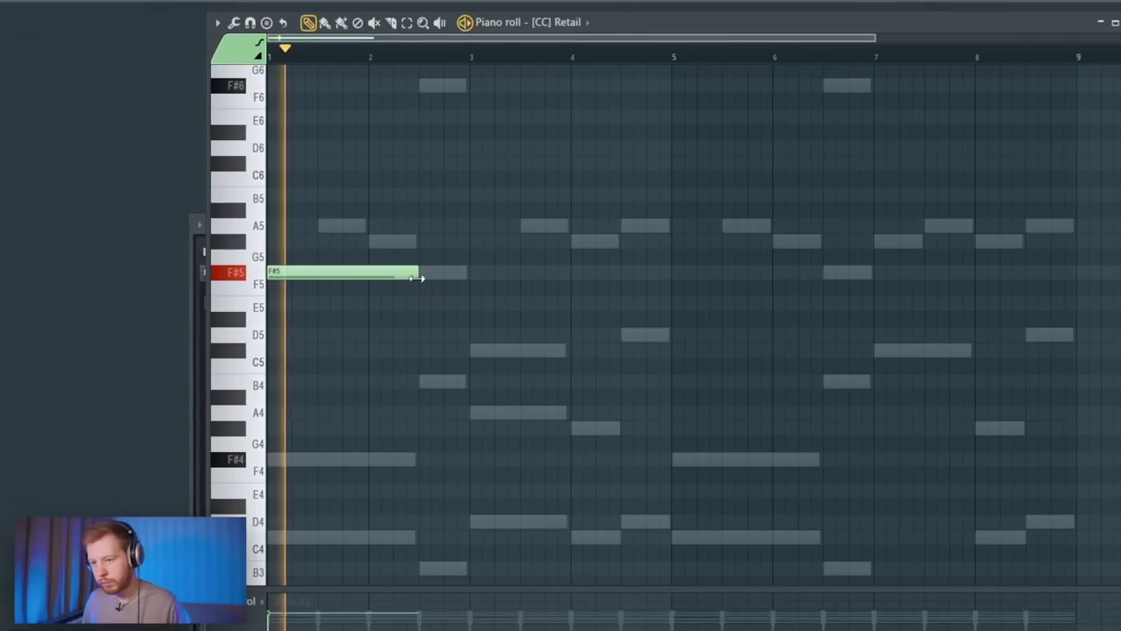
# Step: Write a [CC] Retail lead line with one-bar F#6, B5 and D6 notes, followed by half-bar G#6 and A6 notes
pyautogui.moveTo(416, 277); pyautogui.dragTo(368, 279)
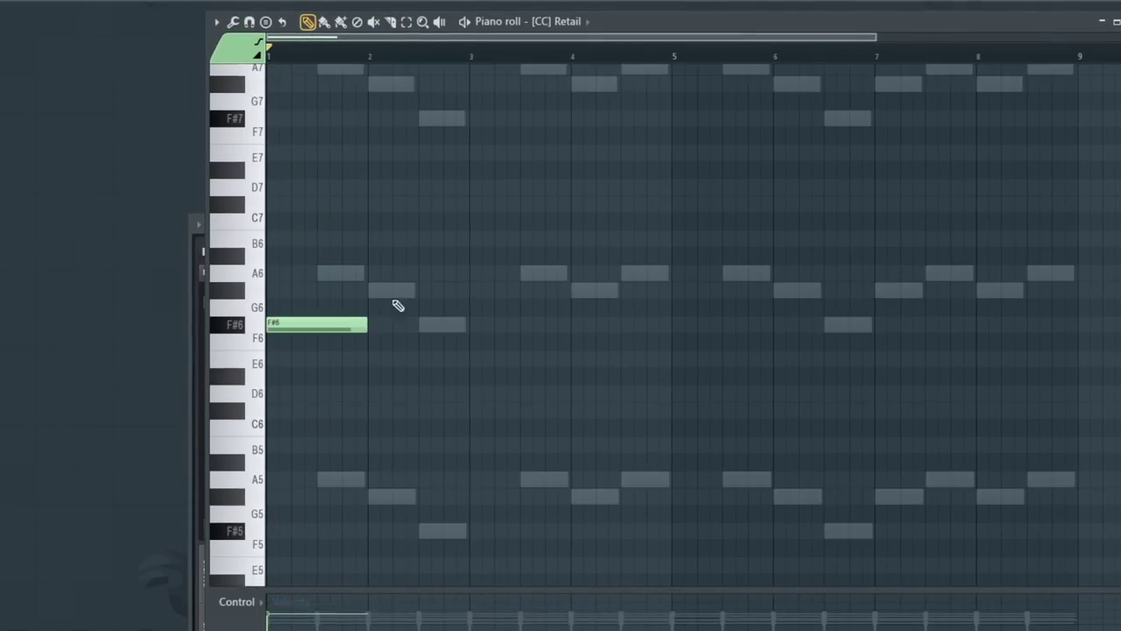
pyautogui.scroll(-4, 395, 305)
pyautogui.click(386, 395)
pyautogui.moveTo(506, 203)
pyautogui.mouseDown()
pyautogui.moveTo(506, 181)
pyautogui.moveTo(517, 187)
pyautogui.mouseUp()
pyautogui.click(545, 205)
pyautogui.moveTo(567, 186); pyautogui.dragTo(596, 288)
pyautogui.moveTo(517, 187); pyautogui.dragTo(569, 187)
pyautogui.press('space')
pyautogui.scroll(4, 604, 298)
pyautogui.click(645, 238)
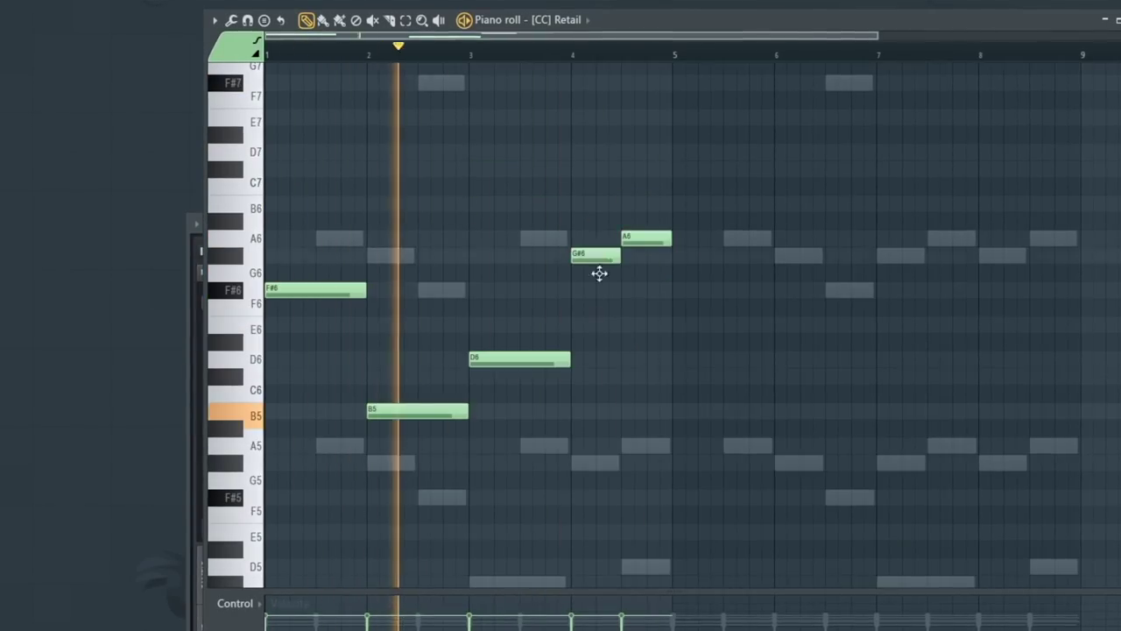
# Step: Lower the two half-bar lead notes in bar 4 to C#6 and D6
pyautogui.moveTo(599, 255); pyautogui.dragTo(599, 377)
pyautogui.click(471, 56)
pyautogui.moveTo(520, 359); pyautogui.dragTo(520, 239)
pyautogui.hotkey('shift', 'Down')
pyautogui.hotkey('shift', 'Down')
pyautogui.hotkey('shift', 'Down')
pyautogui.hotkey('shift', 'Down')
pyautogui.hotkey('shift', 'Down')
pyautogui.hotkey('shift', 'Down')
pyautogui.hotkey('shift', 'Down')
pyautogui.press('space')
# Step: Duplicate the four-bar lead line into bars 5 to 8 and raise the copied note at bar 7 to G#6
pyautogui.hotkey('ctrl', 'b')
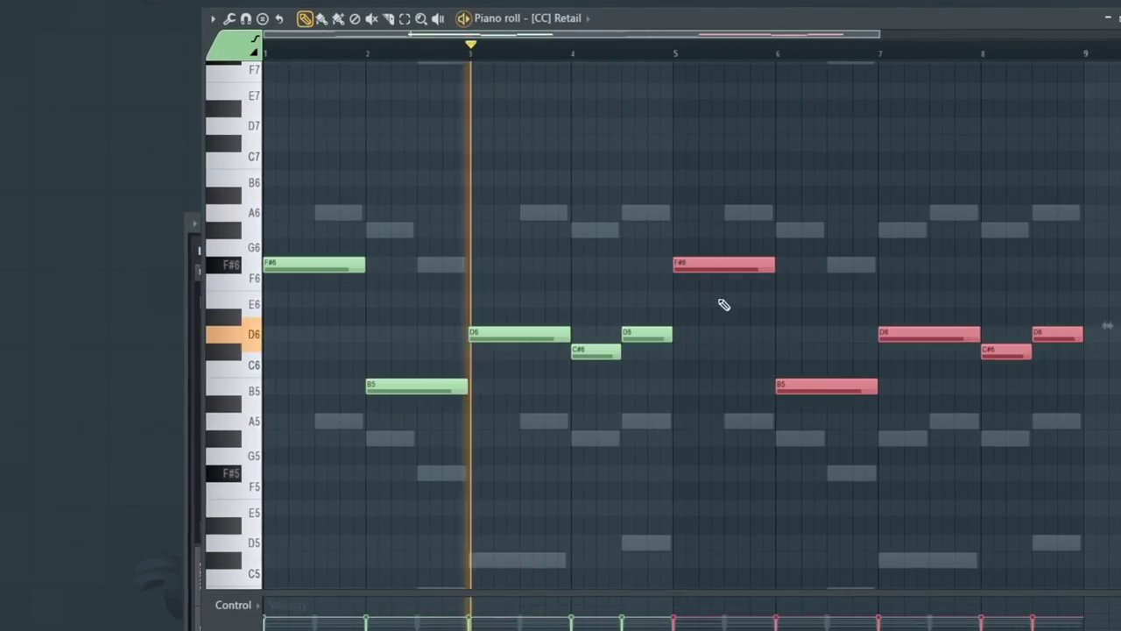
pyautogui.press('space')
pyautogui.hscroll(2, 724, 303)
pyautogui.click(523, 54)
pyautogui.moveTo(779, 354); pyautogui.dragTo(779, 252)
pyautogui.press('space')
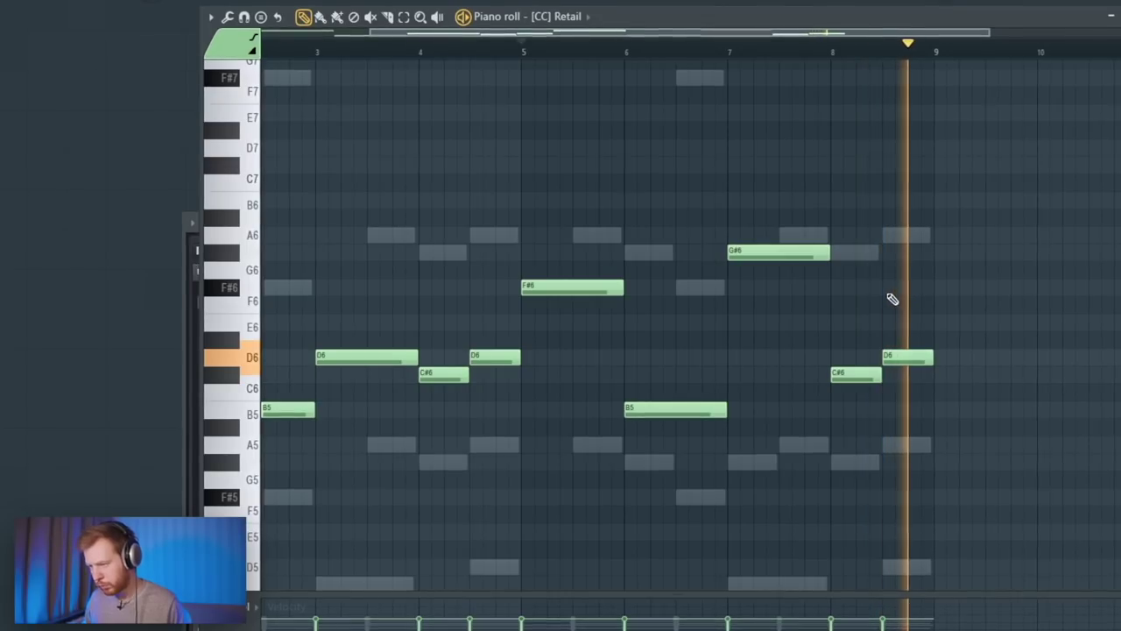
pyautogui.press('space')
pyautogui.moveTo(628, 340); pyautogui.dragTo(521, 285)
pyautogui.moveTo(543, 185); pyautogui.dragTo(636, 210)
pyautogui.scroll(-3, 636, 216)
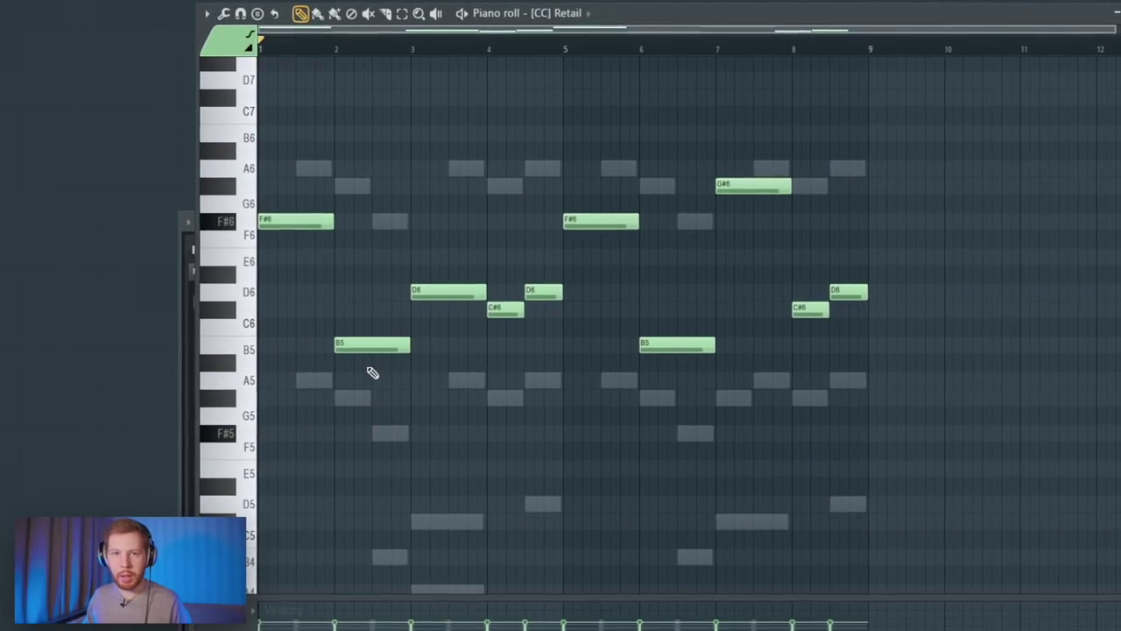
pyautogui.scroll(-5, 399, 333)
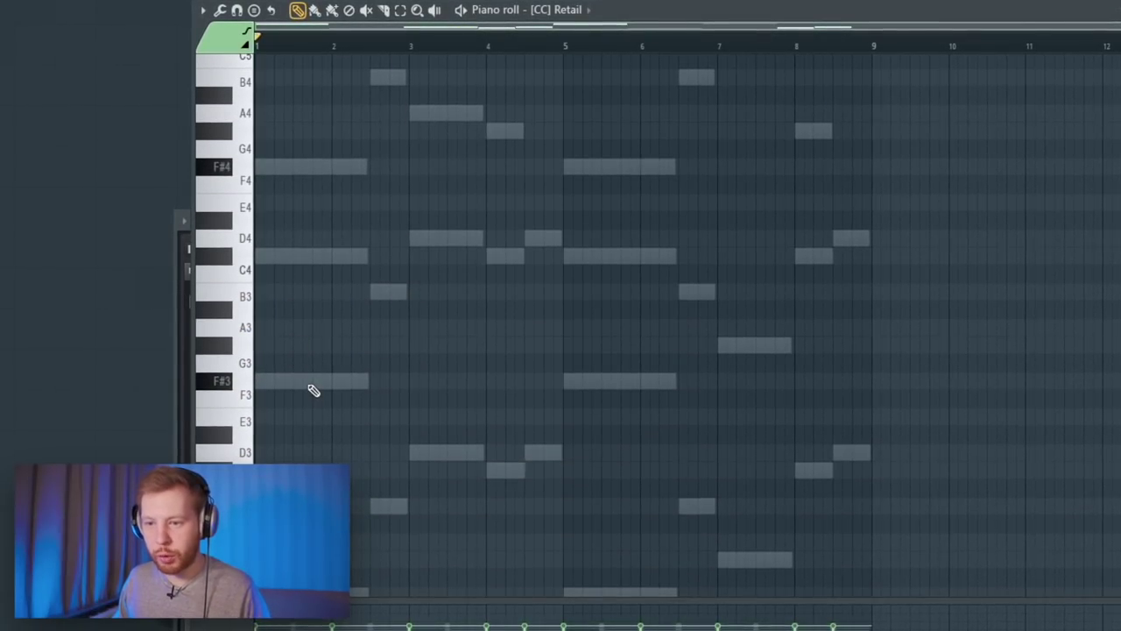
pyautogui.scroll(8, 314, 390)
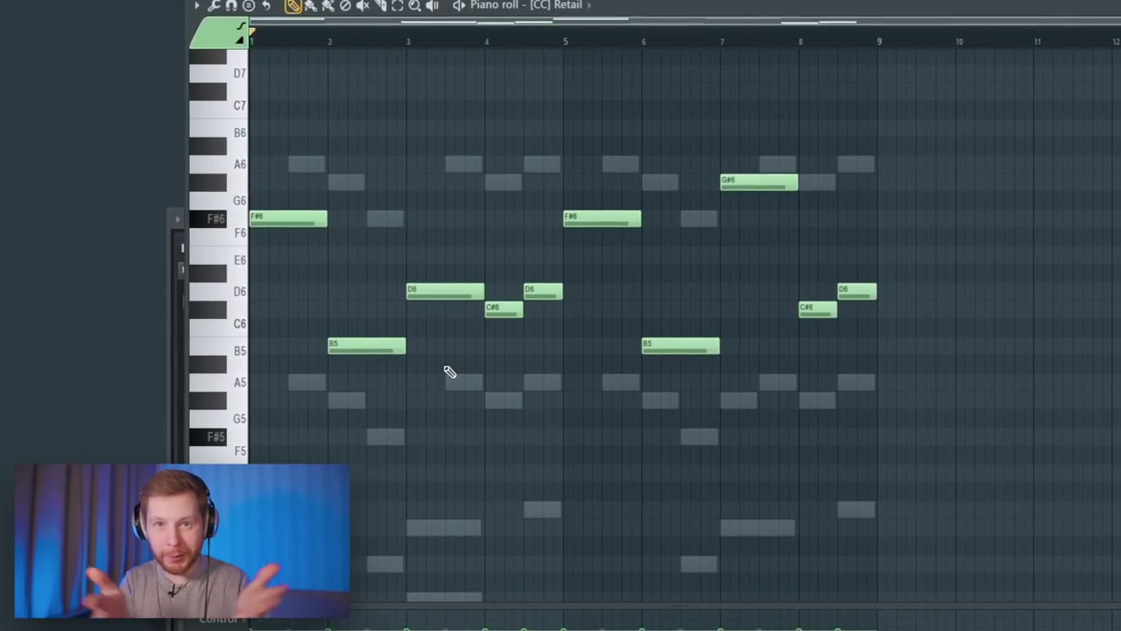
# Step: Lower the bar 1 lead note to F#5 and add a short slide note to F#6 at its start
pyautogui.hotkey('ctrl', 'Down')
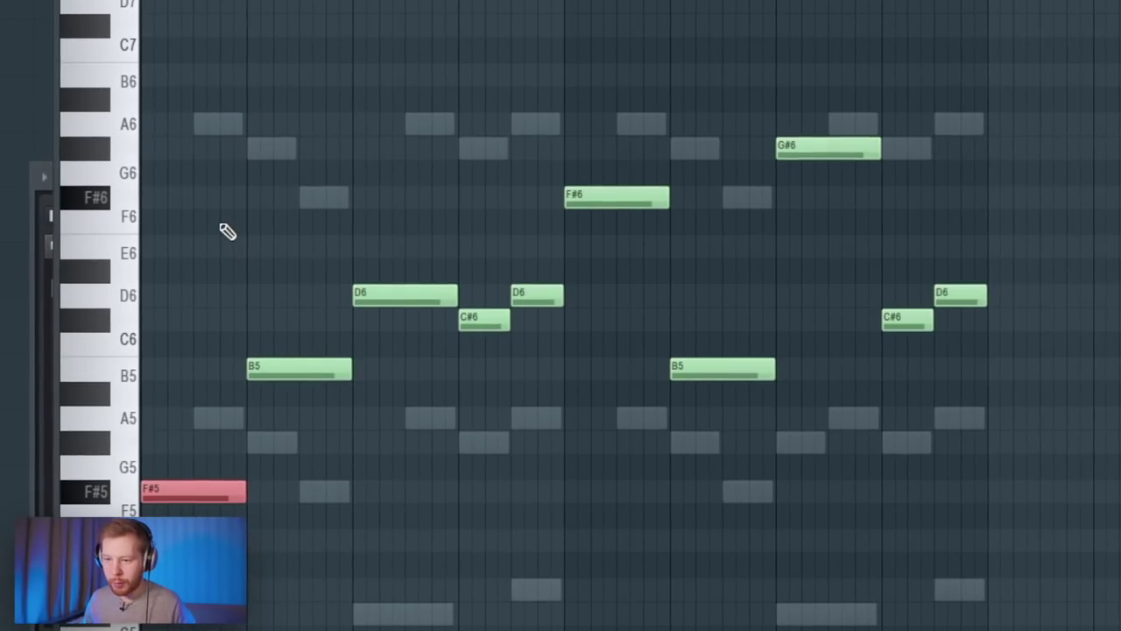
pyautogui.doubleClick(183, 244)
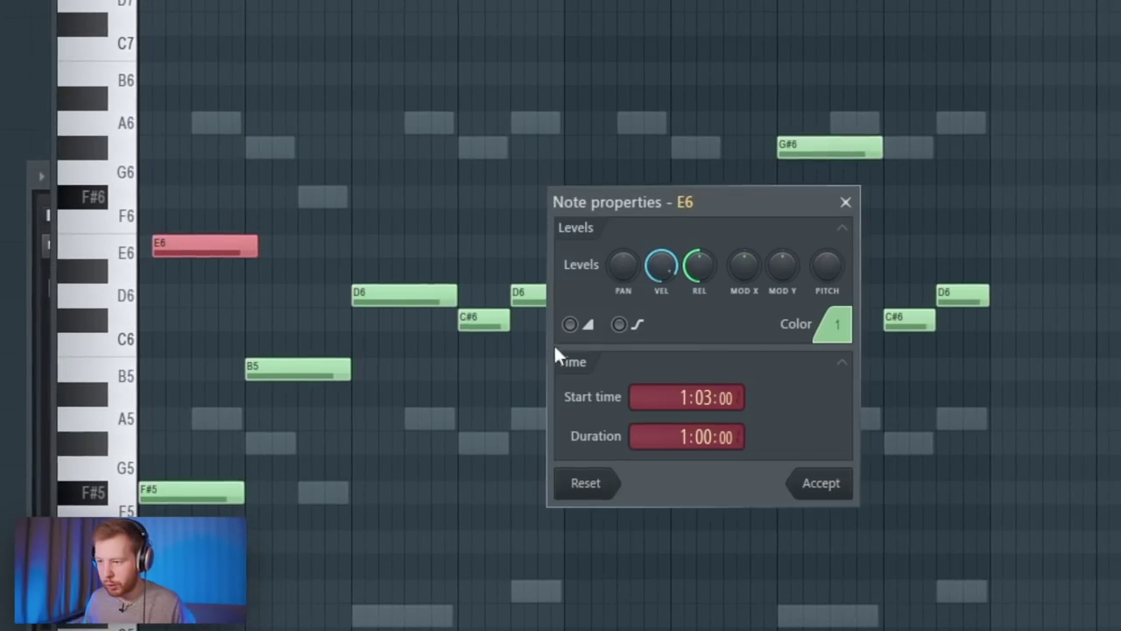
pyautogui.click(808, 478)
pyautogui.scroll(3, 164, 266)
pyautogui.moveTo(155, 251); pyautogui.dragTo(89, 191)
pyautogui.press('space')
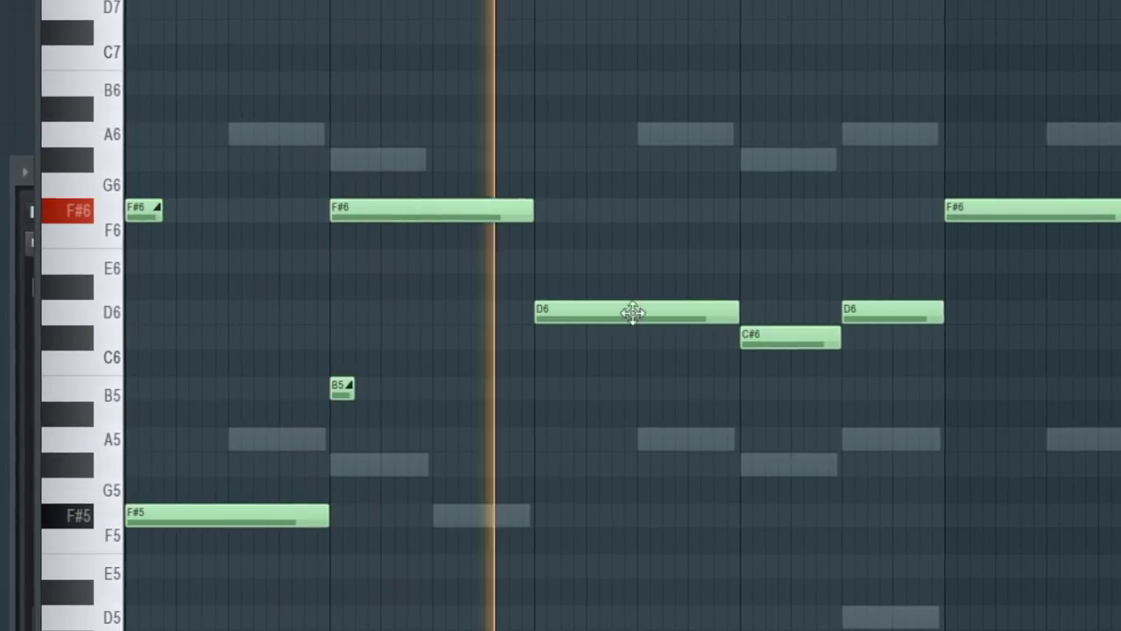
# Step: Rework lead bars 3 and 4 with B5, D6 and C#6 base notes, each with a slide note at its start
pyautogui.moveTo(633, 313); pyautogui.dragTo(633, 391)
pyautogui.press('space')
pyautogui.moveTo(543, 289); pyautogui.dragTo(538, 312)
pyautogui.press('space')
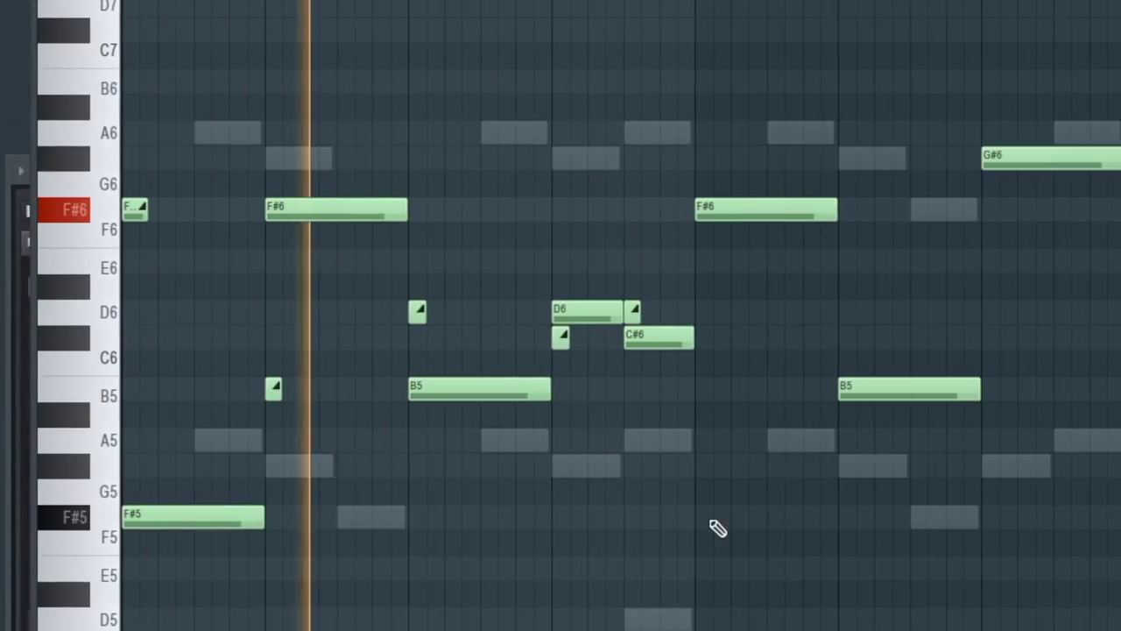
pyautogui.click(631, 313)
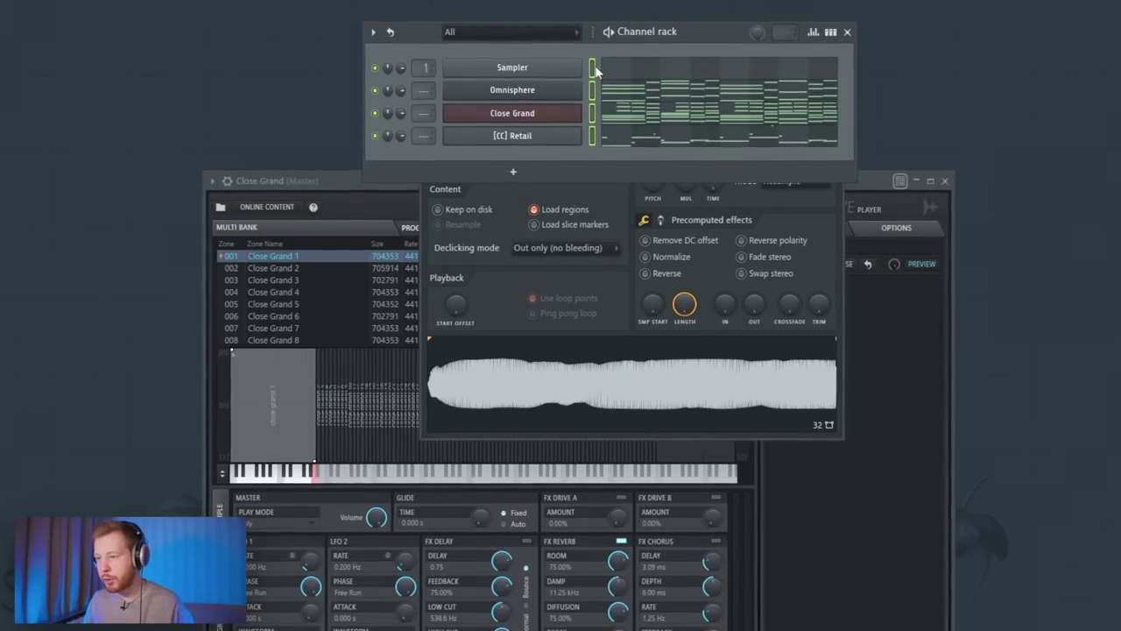
# Step: Raise the Close Grand melody notes at the start of bar 3 to C#6, C#7 and C#8, and lower the melody notes' velocities
pyautogui.click(629, 117)
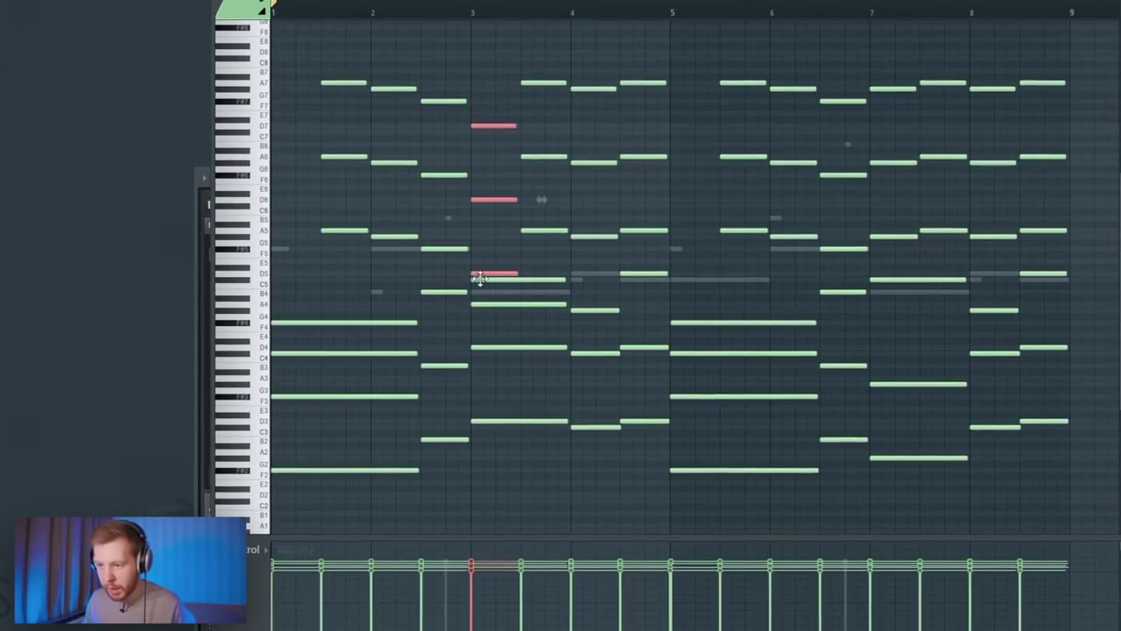
pyautogui.hotkey('ctrl', 'Up')
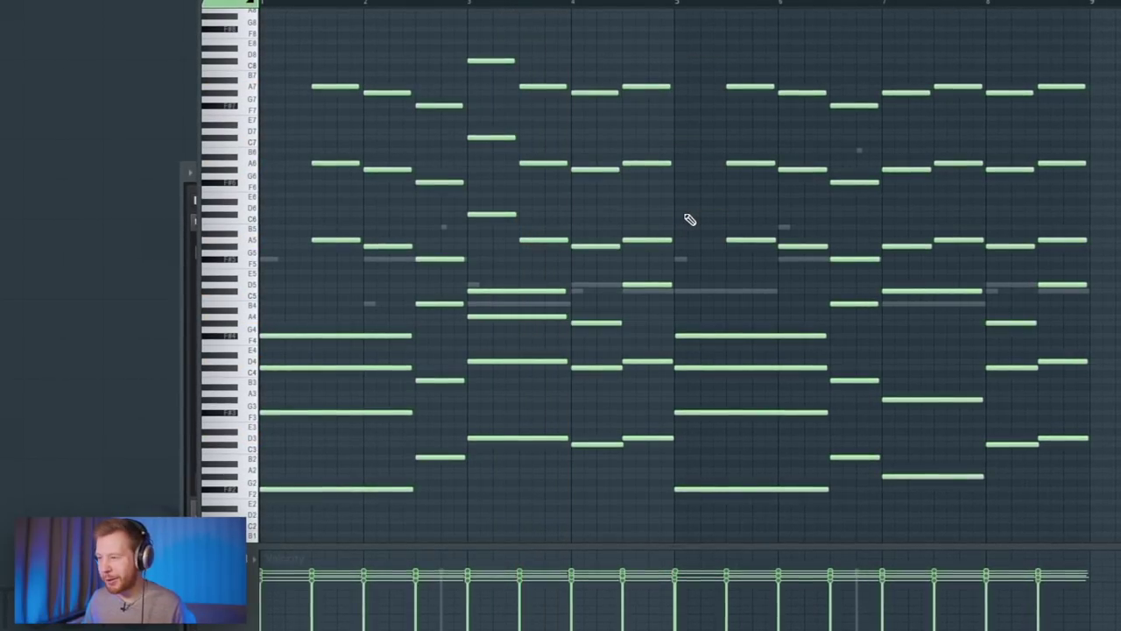
pyautogui.moveTo(1101, 73); pyautogui.dragTo(359, 475)
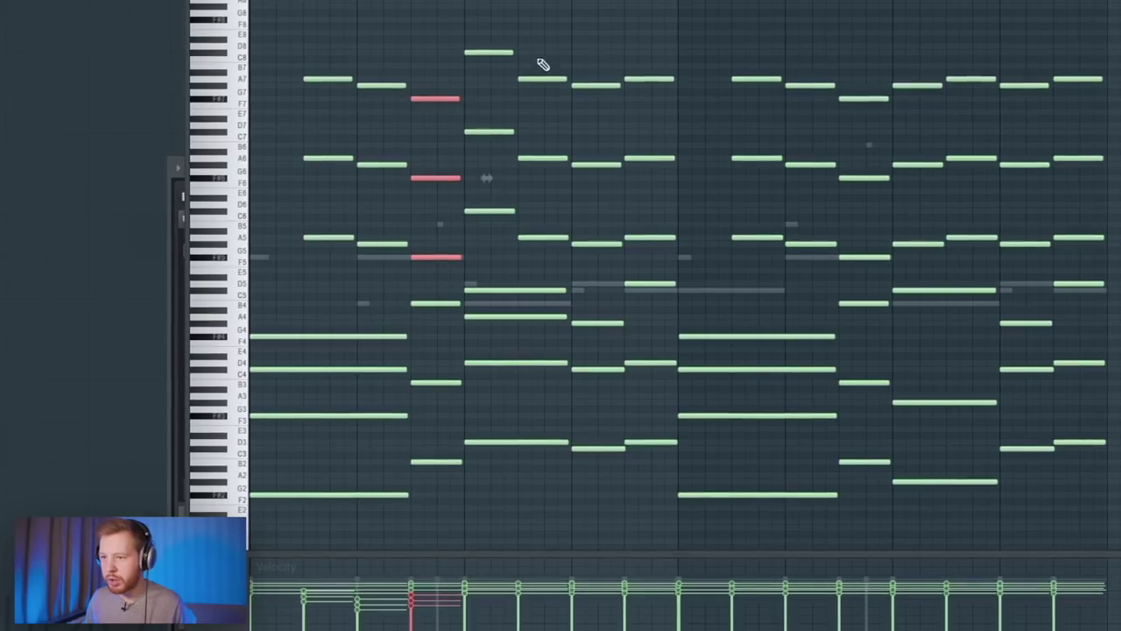
pyautogui.press('space')
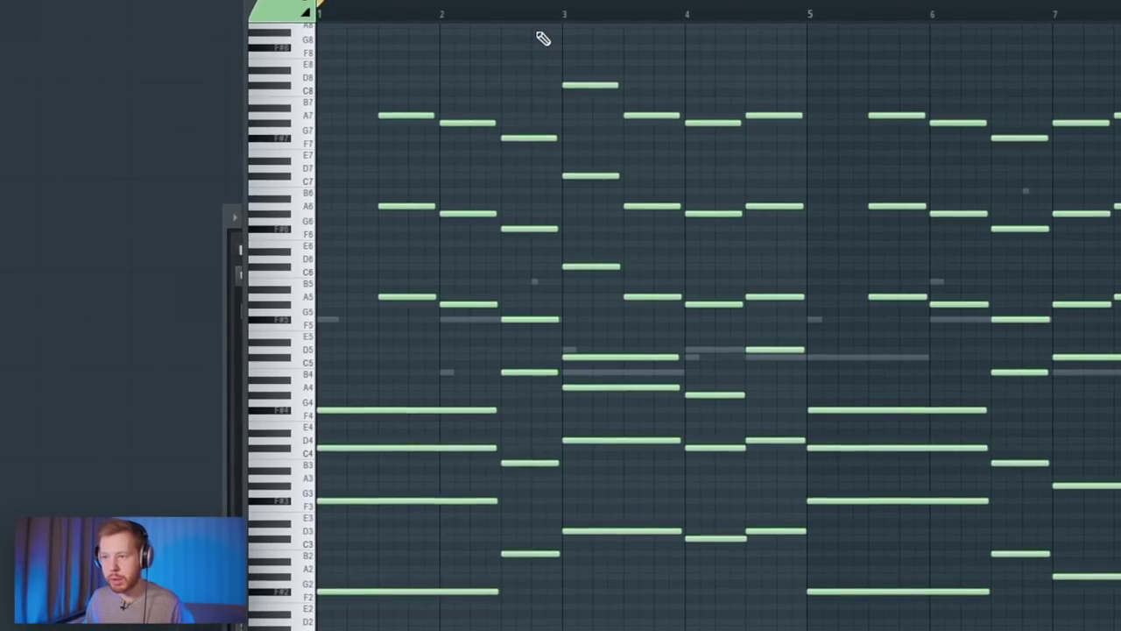
# Step: Compress each two-bar Close Grand phrase into one bar an octave higher and process the track with HalfTime using a 2 Bars loop
pyautogui.moveTo(544, 39); pyautogui.dragTo(350, 613)
pyautogui.moveTo(593, 352); pyautogui.dragTo(466, 354)
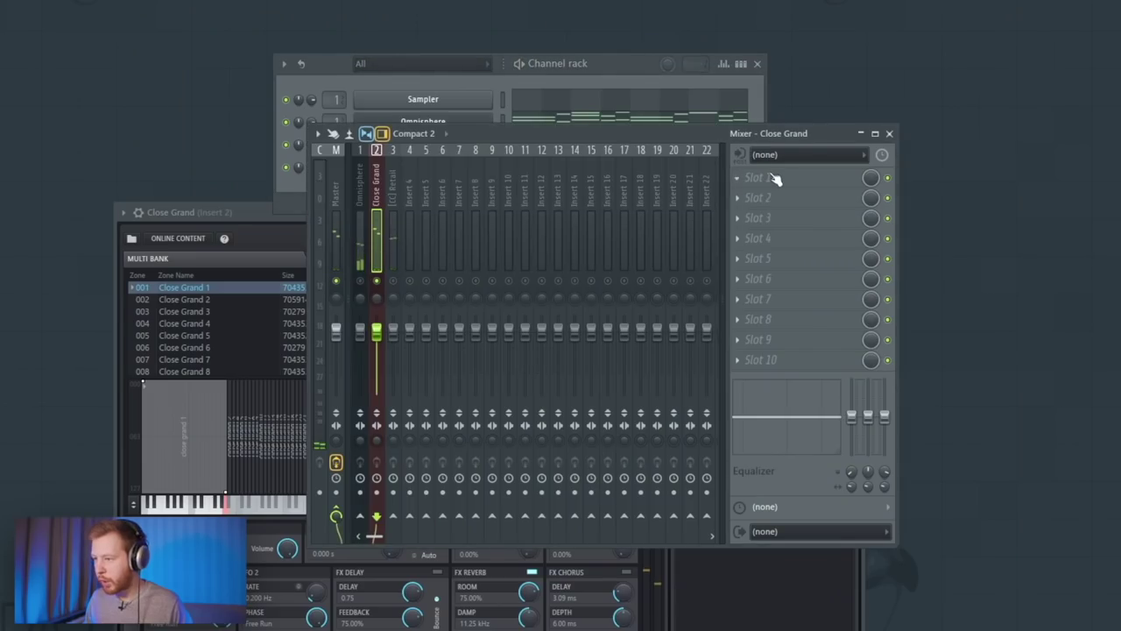
pyautogui.click(762, 178)
pyautogui.press('Escape')
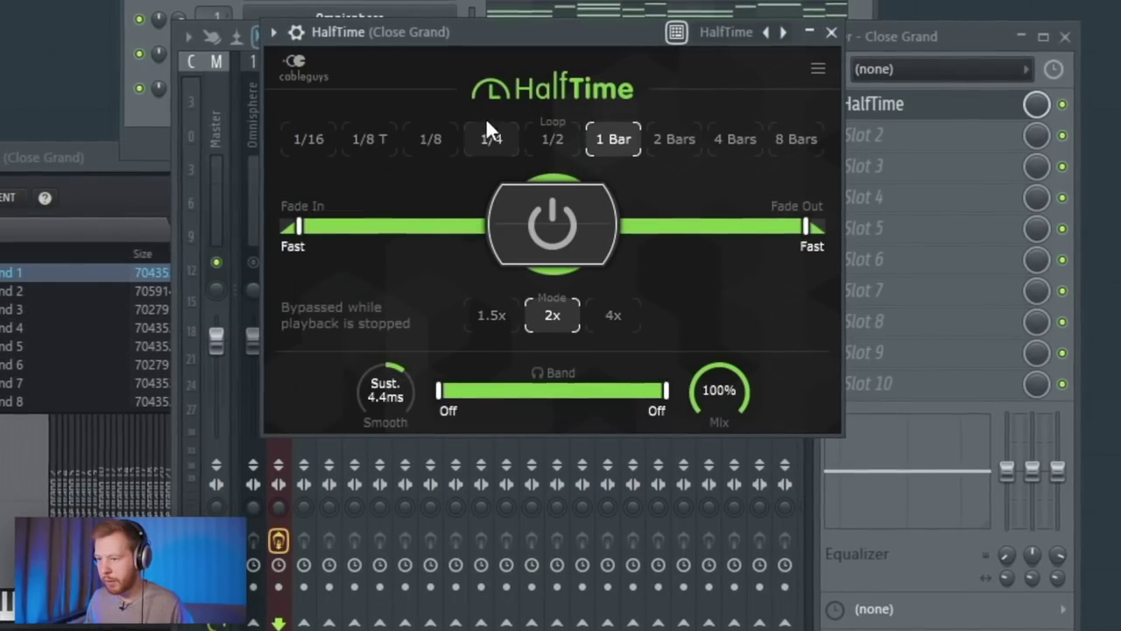
pyautogui.click(672, 138)
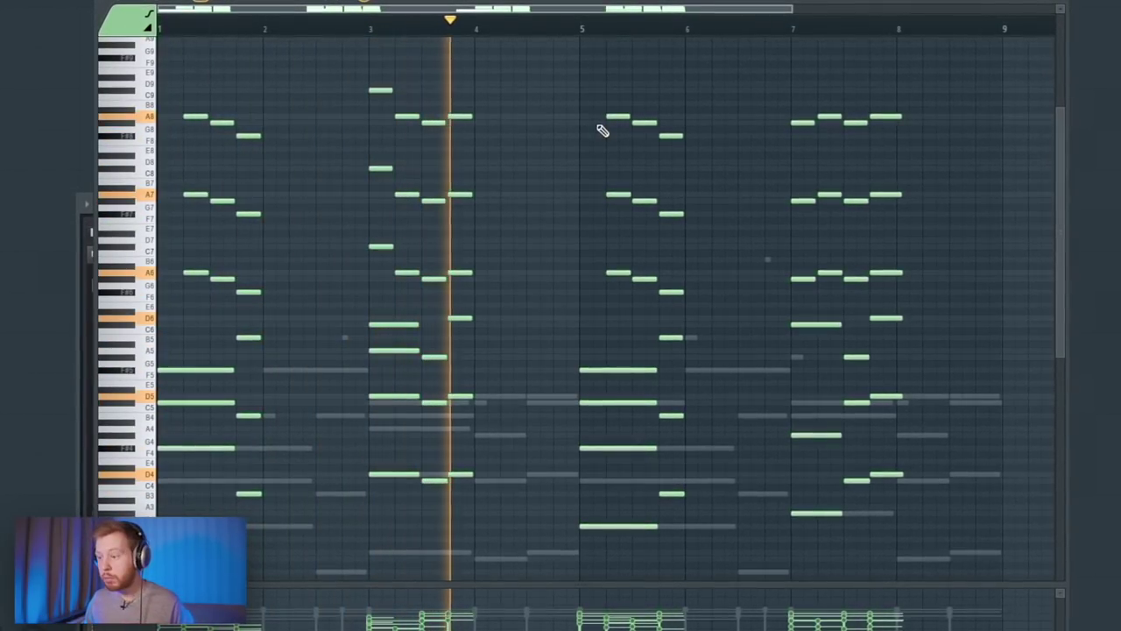
pyautogui.moveTo(800, 571); pyautogui.dragTo(149, 25)
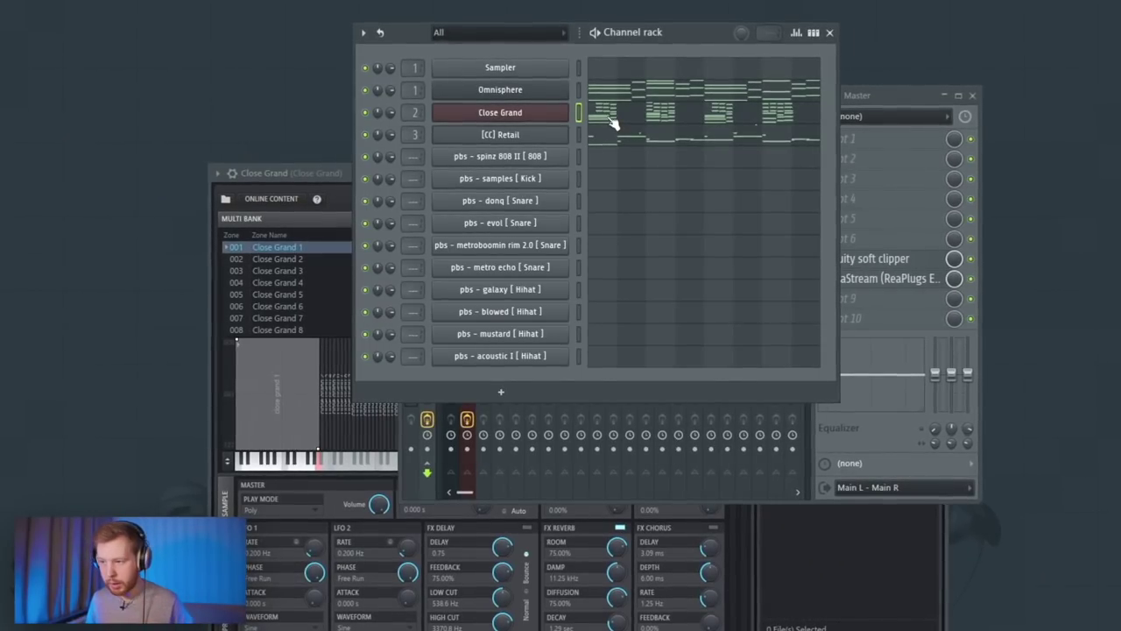
# Step: In a new pattern, program donq and evol snare hits on beat 3 of all eight bars, with softer hits in every second bar
pyautogui.press('F4')
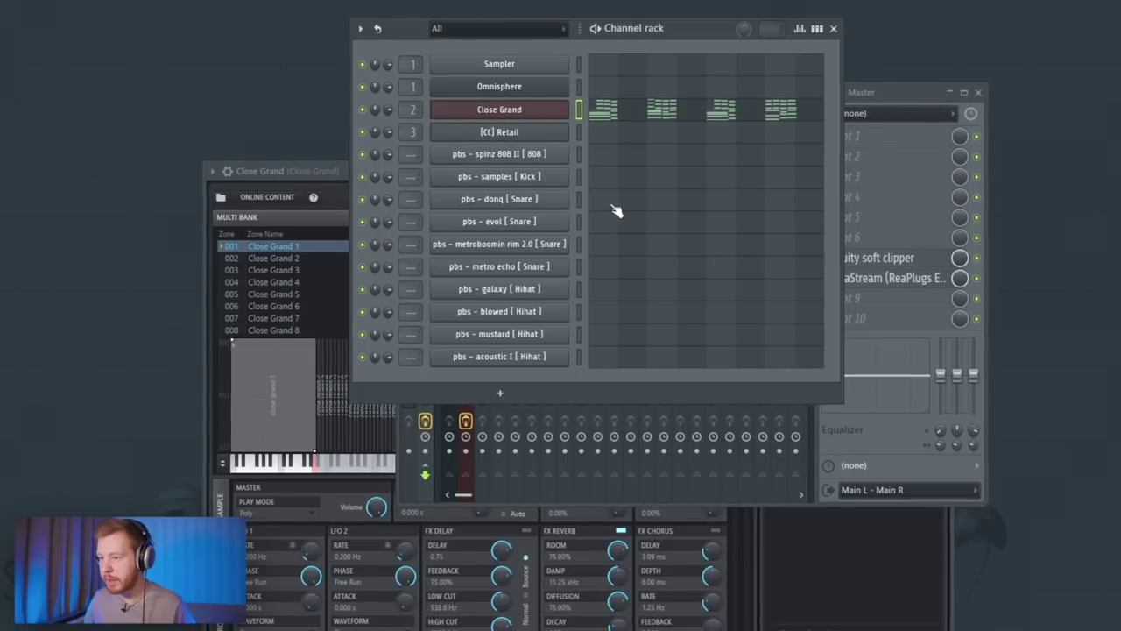
pyautogui.press('F7')
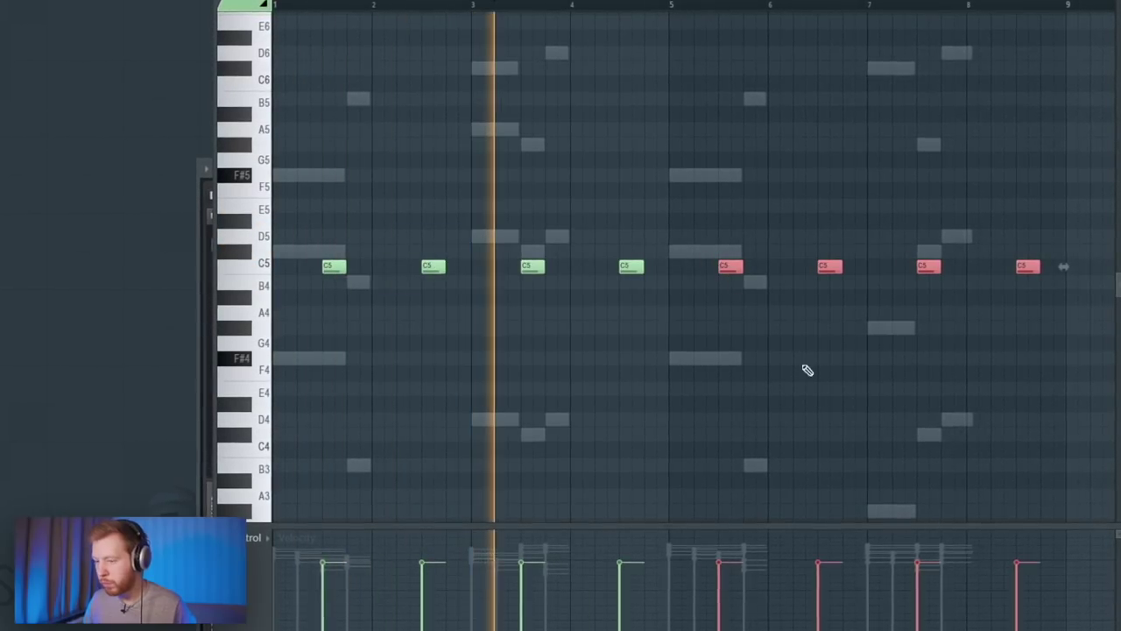
pyautogui.scroll(-2, 746, 417)
pyautogui.moveTo(894, 213); pyautogui.dragTo(850, 236)
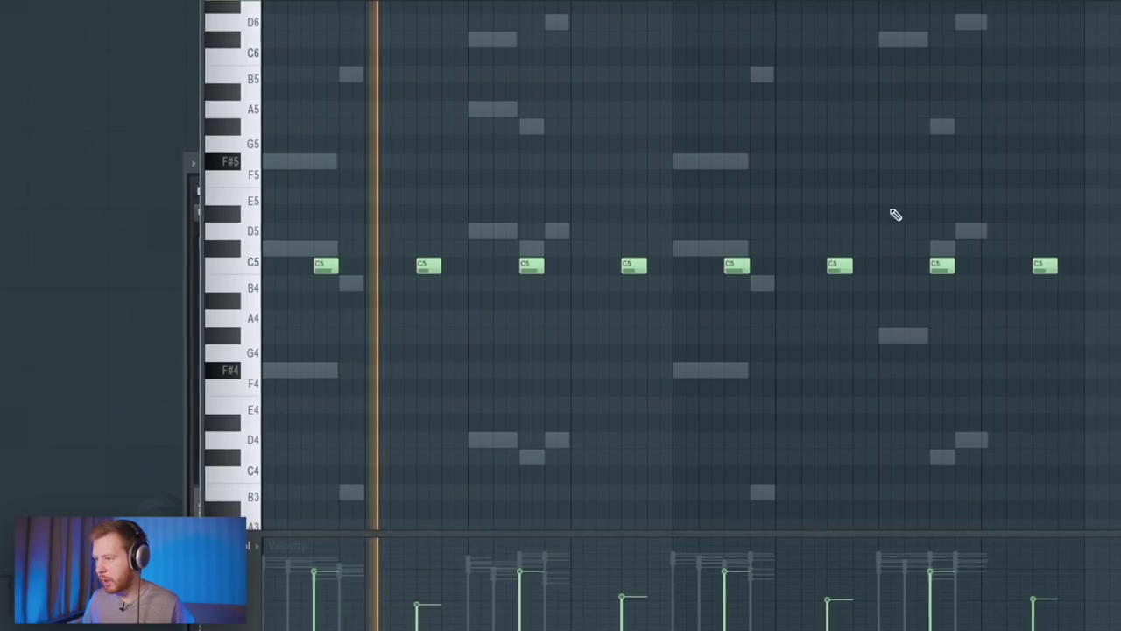
pyautogui.moveTo(1077, 190); pyautogui.dragTo(314, 565)
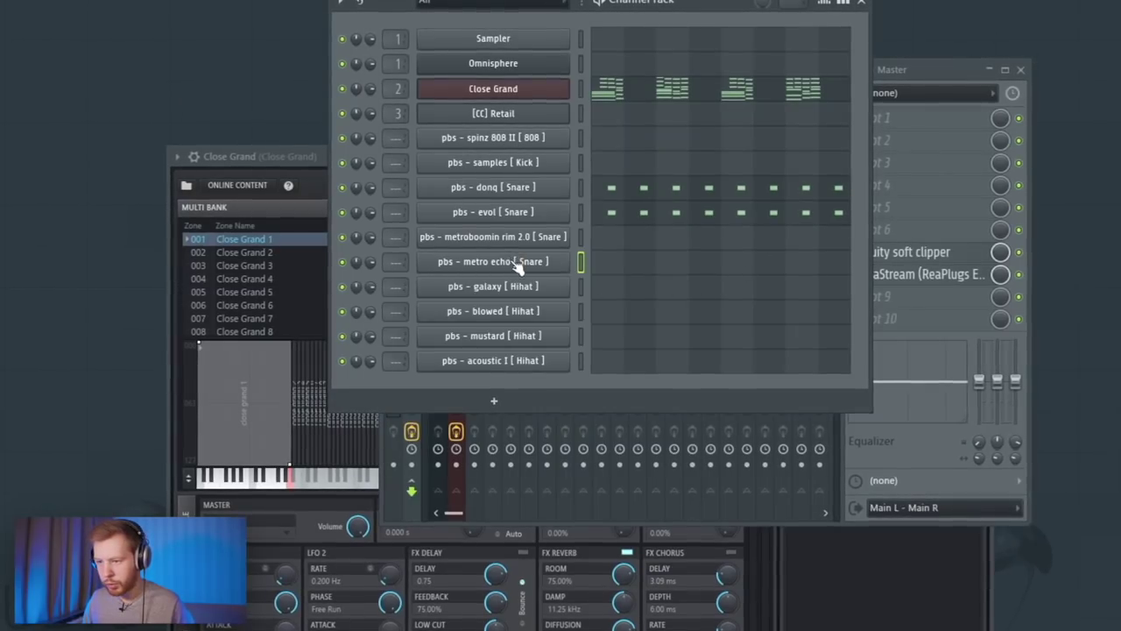
# Step: Place metro echo snare hits on beat 3 of bars 2, 4, 6 and 8
pyautogui.click(518, 267)
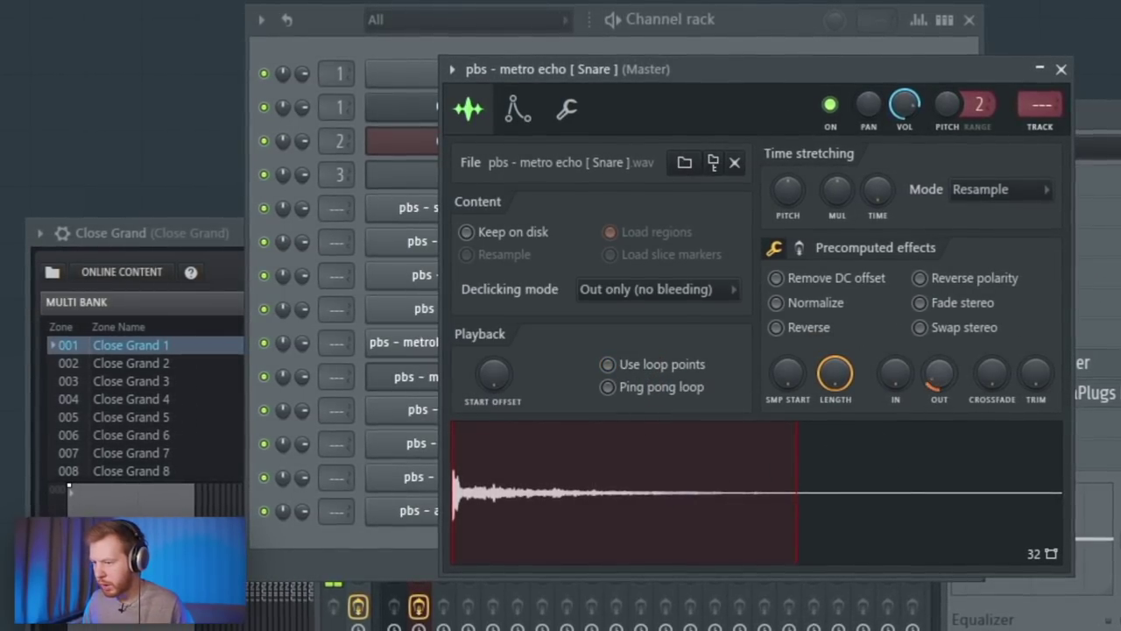
pyautogui.click(1061, 68)
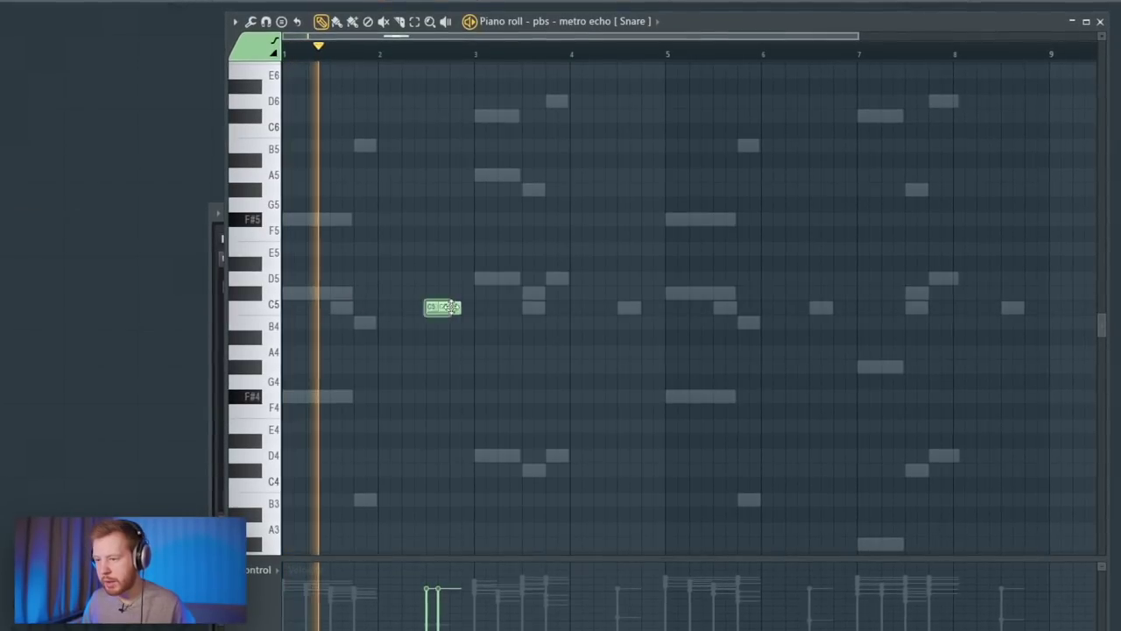
pyautogui.click(617, 307)
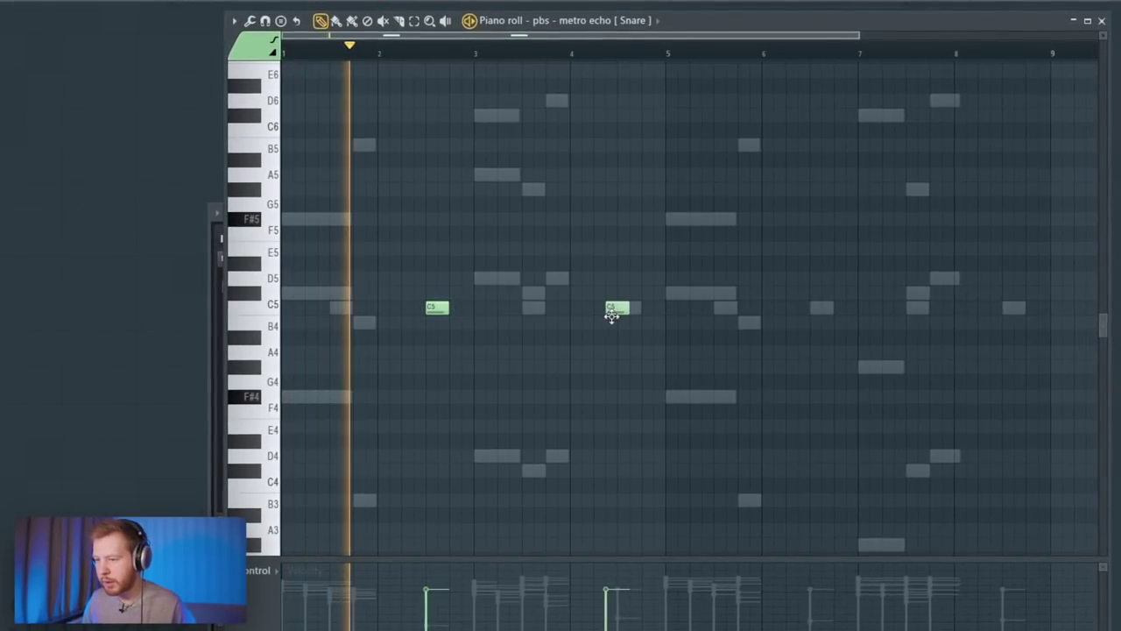
pyautogui.moveTo(613, 313); pyautogui.dragTo(627, 311)
pyautogui.hotkey('ctrl', 'a')
pyautogui.moveTo(444, 313); pyautogui.dragTo(746, 315)
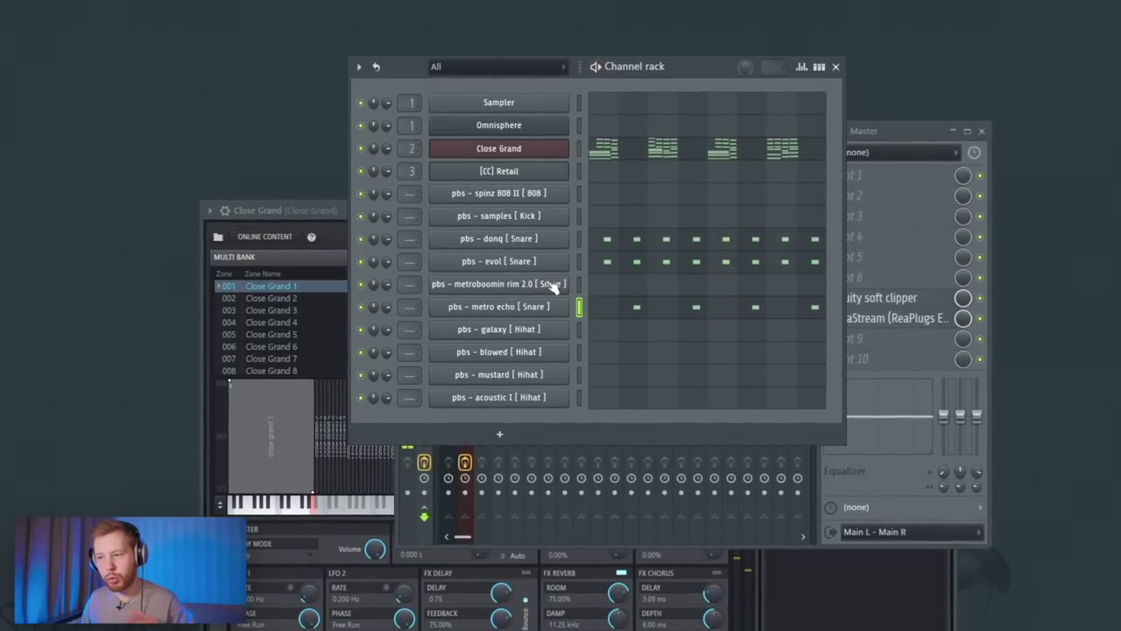
# Step: Boost the metroboomin rim 2.0 sample slightly and add a fade-out to its tail
pyautogui.click(554, 287)
pyautogui.moveTo(757, 226); pyautogui.dragTo(639, 129)
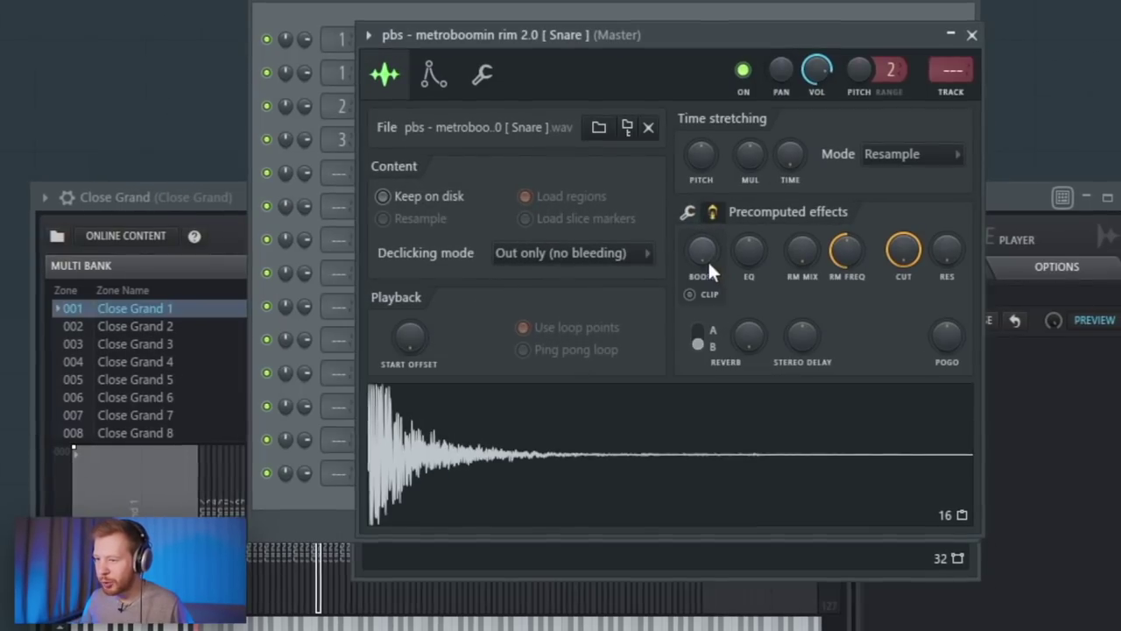
pyautogui.moveTo(668, 247); pyautogui.dragTo(668, 238)
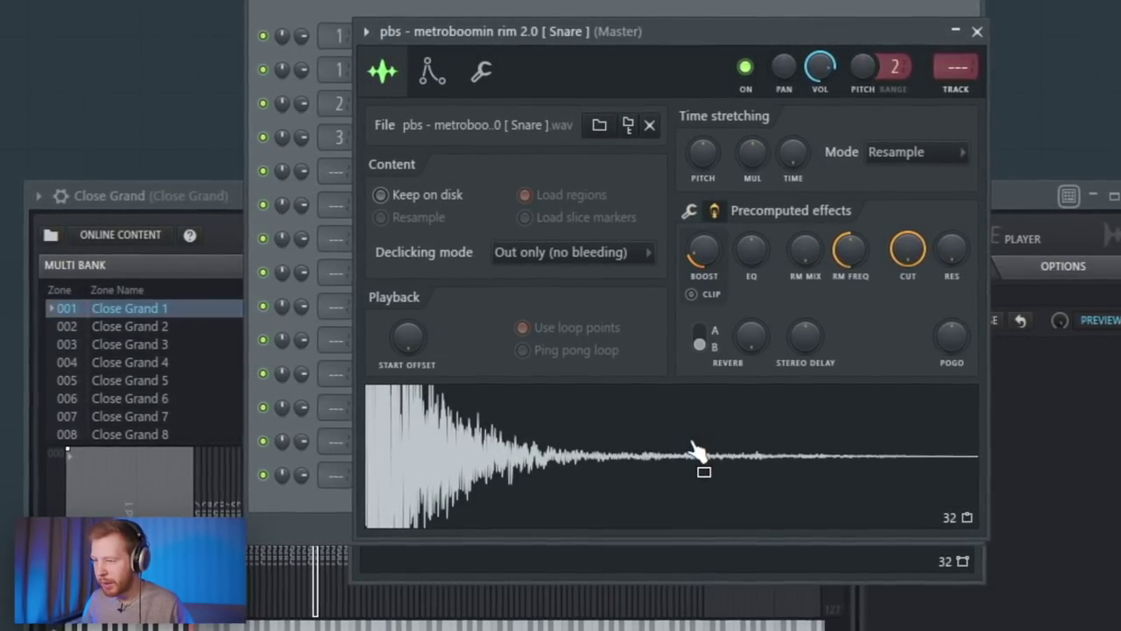
pyautogui.click(691, 210)
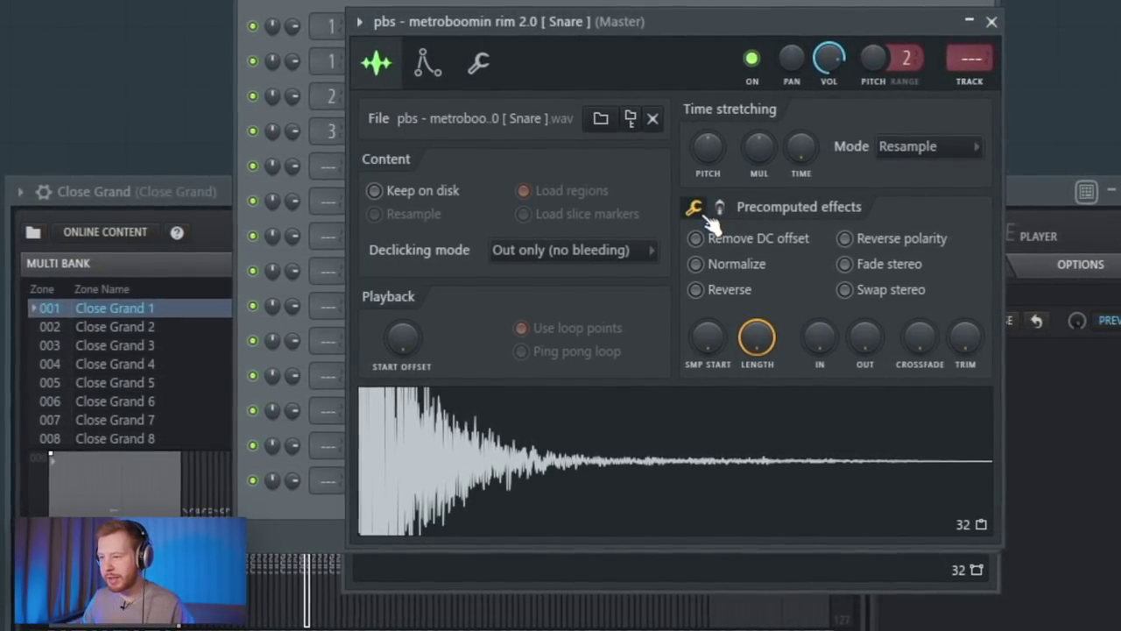
pyautogui.moveTo(865, 338); pyautogui.dragTo(865, 262)
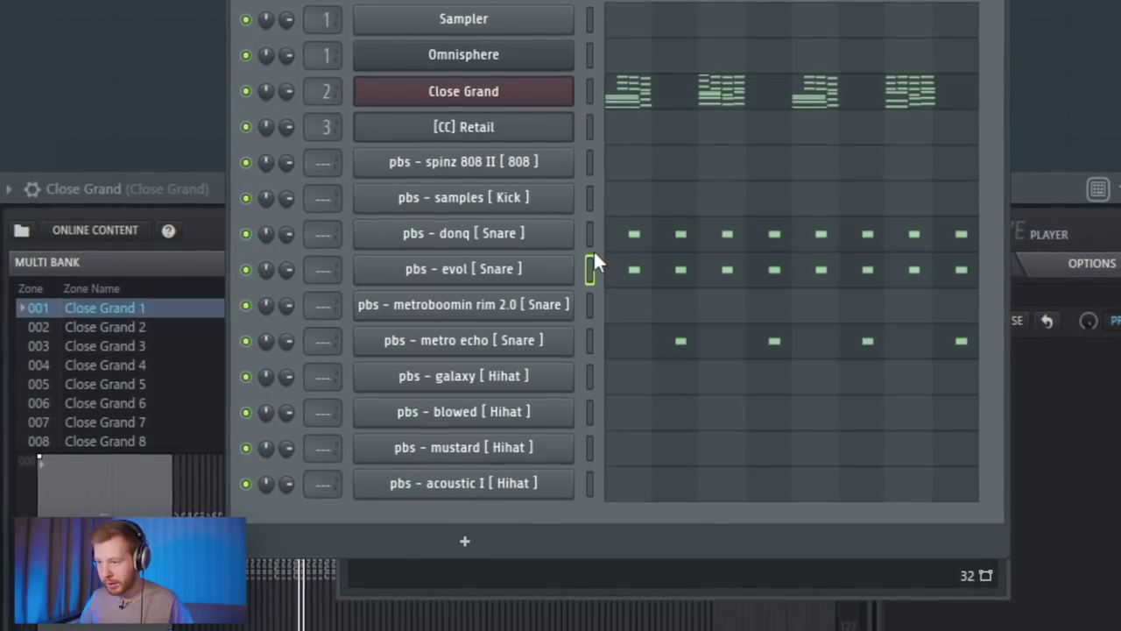
# Step: Copy the evol snare's eight-bar pattern to the metroboomin rim 2.0 channel and play it back
pyautogui.click(585, 299)
pyautogui.hotkey('ctrl', 'v')
pyautogui.press('space')
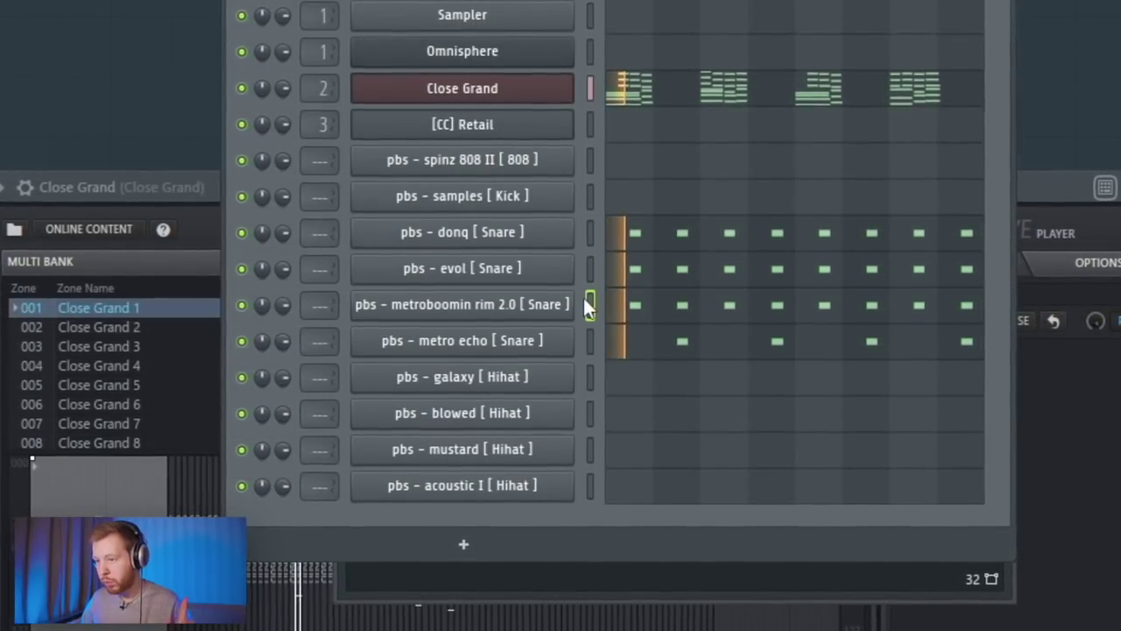
pyautogui.click(663, 313)
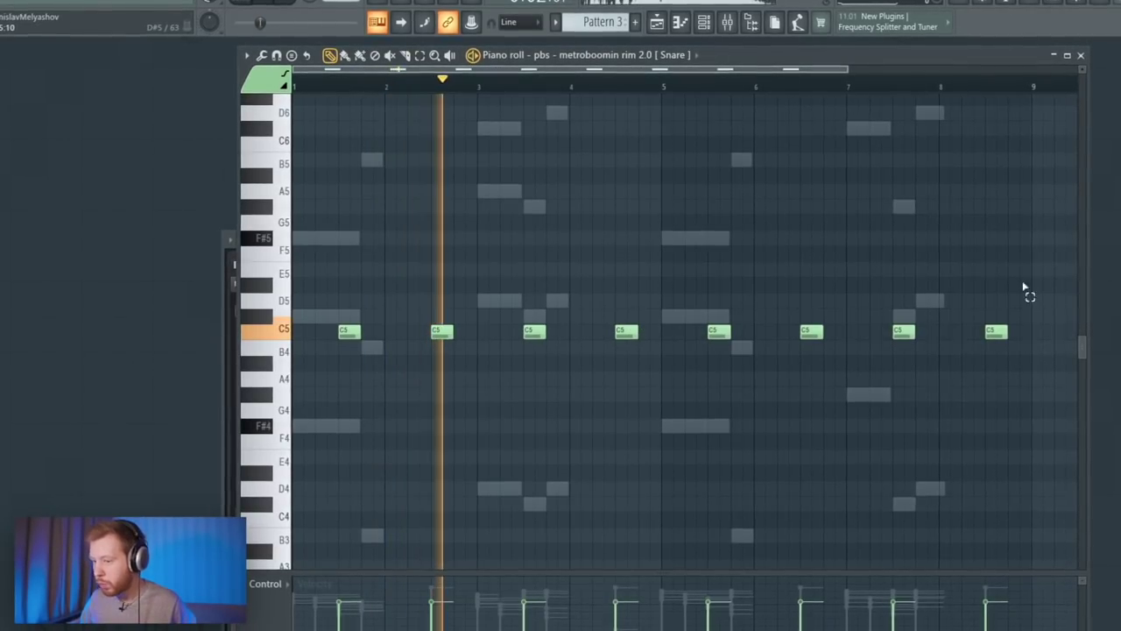
pyautogui.hotkey('ctrl', 'a')
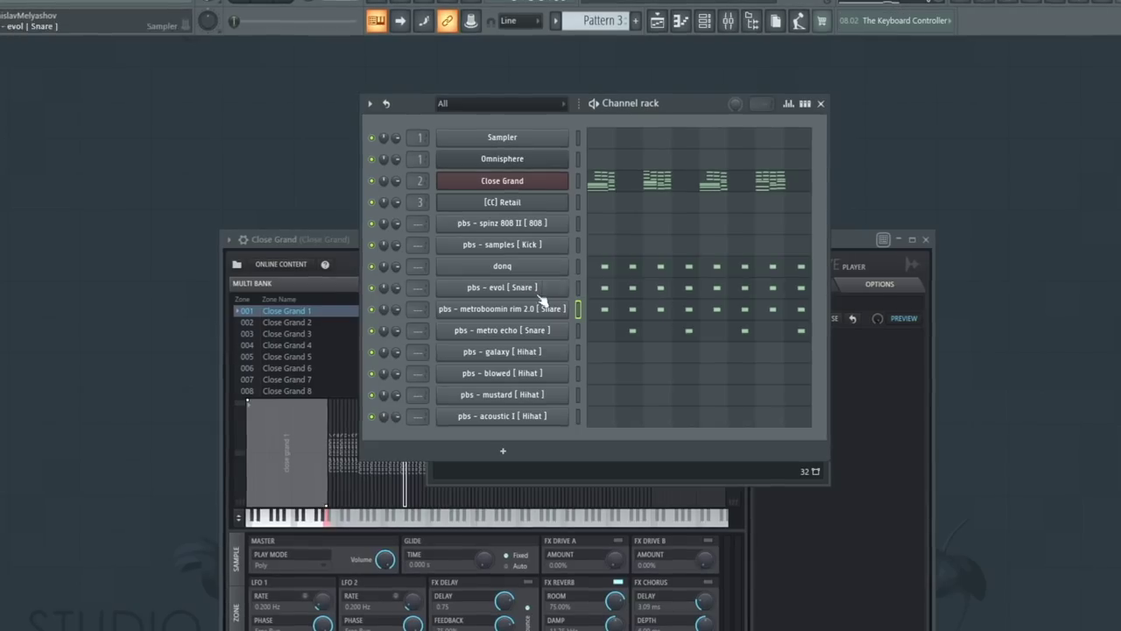
# Step: Rename the snare channels donq, evol, rim 2 and metro echo, and route donq, evol and metro echo to mixer tracks 10 to 12
pyautogui.press('F2')
pyautogui.write('metro echo')
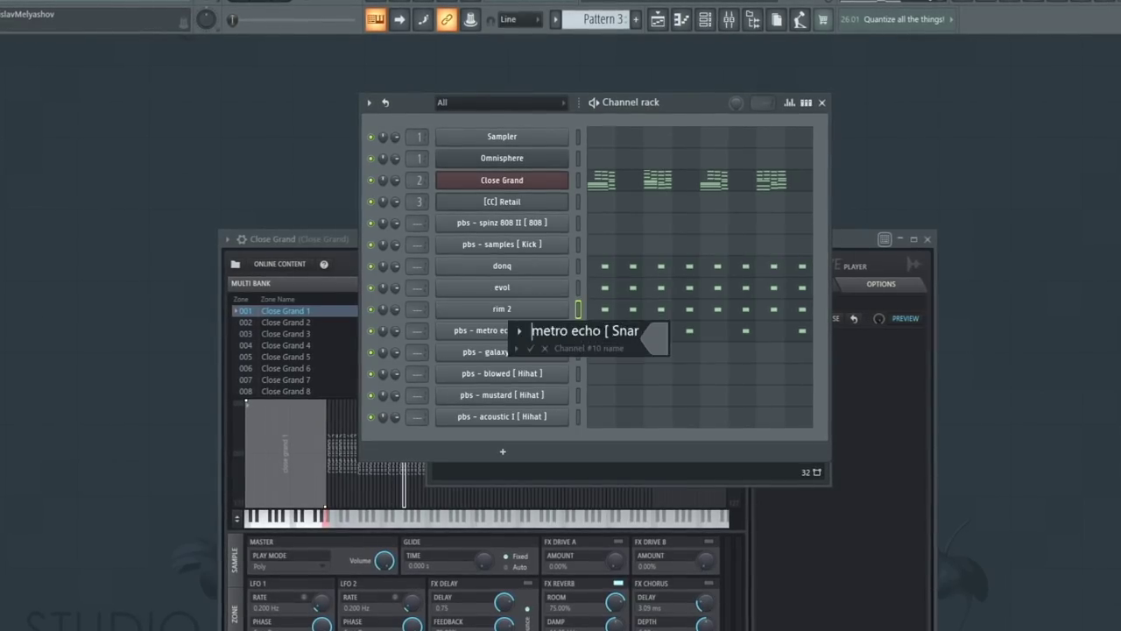
pyautogui.press('F9')
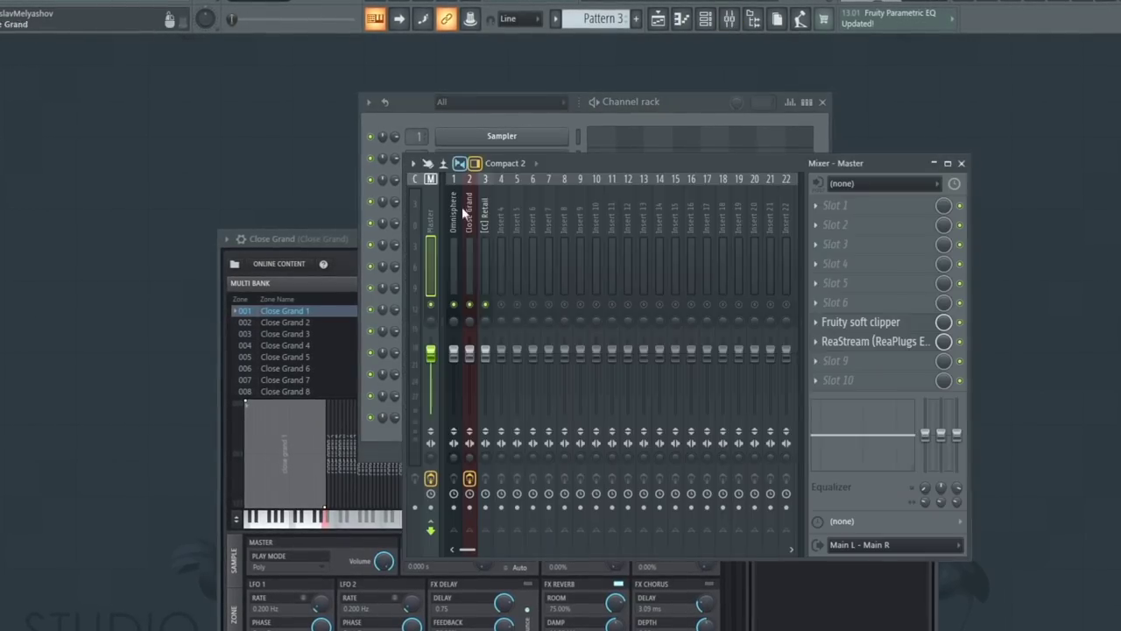
pyautogui.click(594, 217)
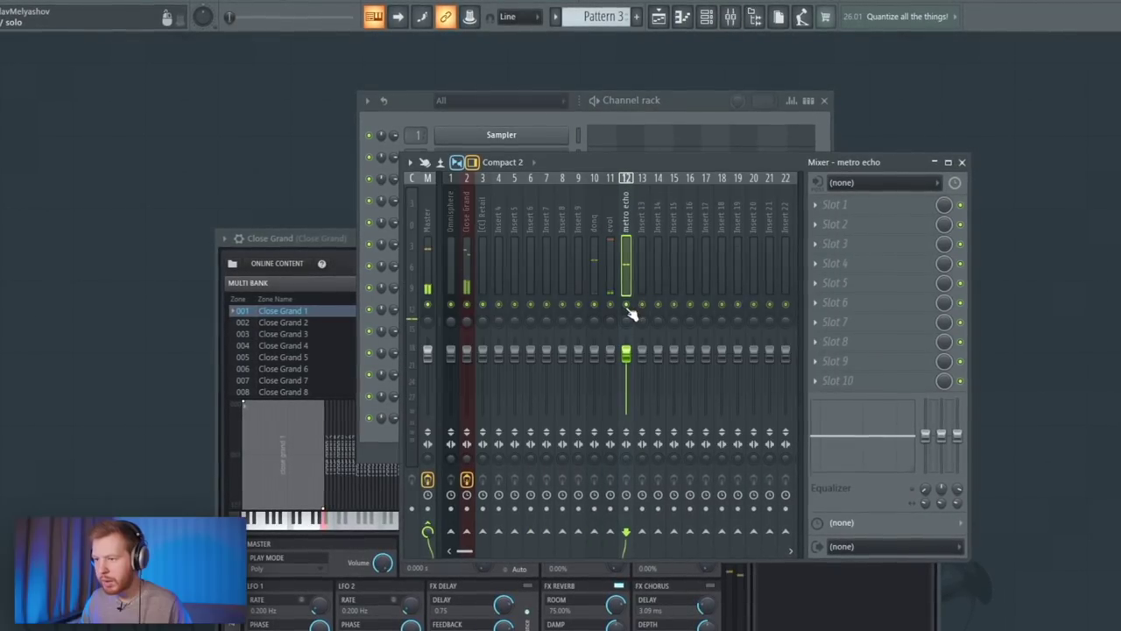
# Step: Load Baby Comeback in slot 2 of the metro echo mixer track and set a dotted 1/64 ping-pong delay
pyautogui.click(640, 211)
pyautogui.click(624, 203)
pyautogui.click(816, 224)
pyautogui.moveTo(828, 241)
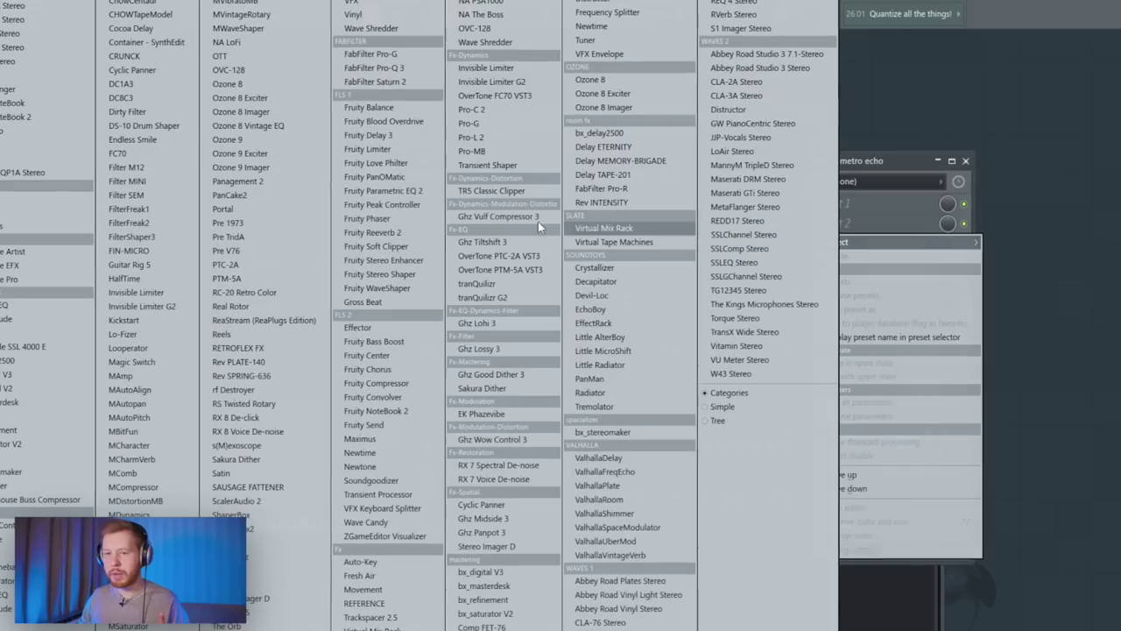
pyautogui.click(5, 570)
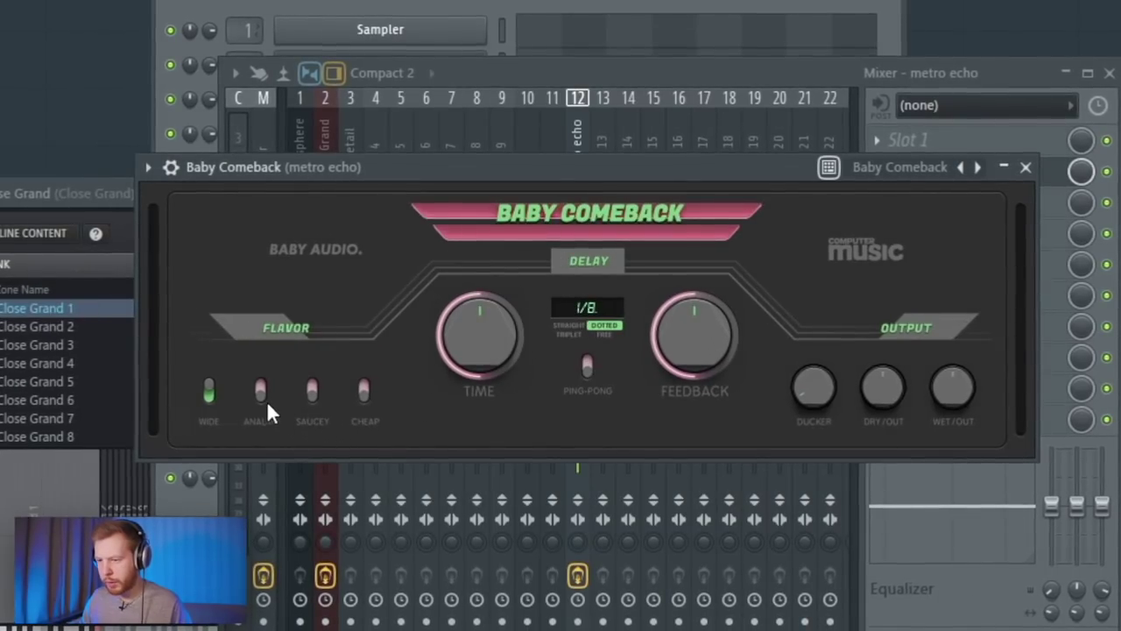
pyautogui.moveTo(503, 319); pyautogui.dragTo(503, 377)
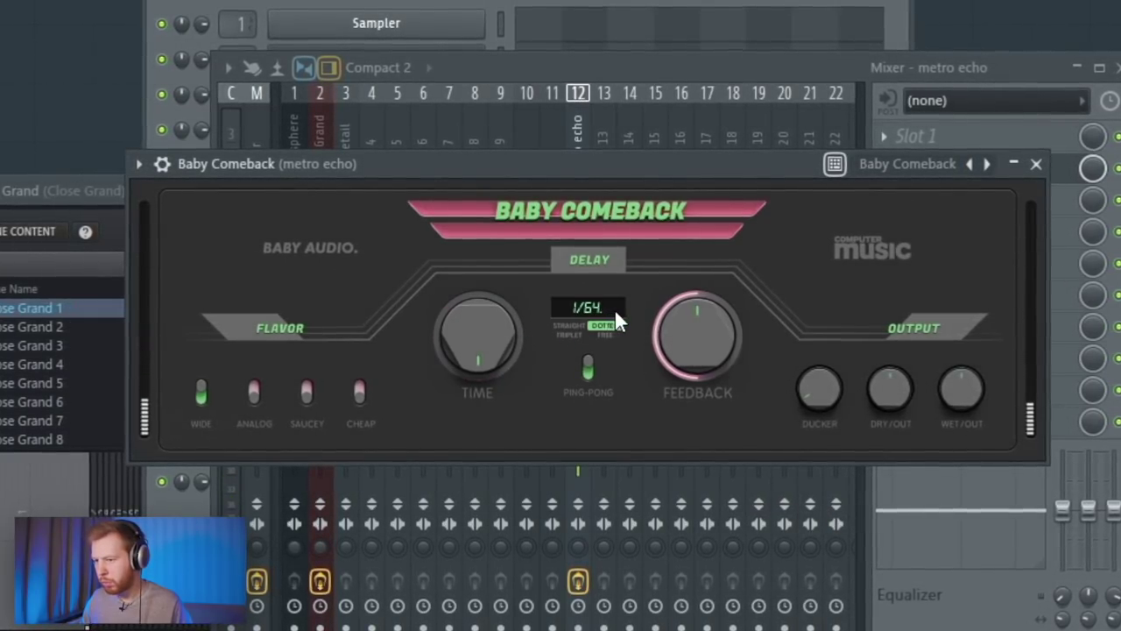
pyautogui.moveTo(729, 174); pyautogui.dragTo(743, 137)
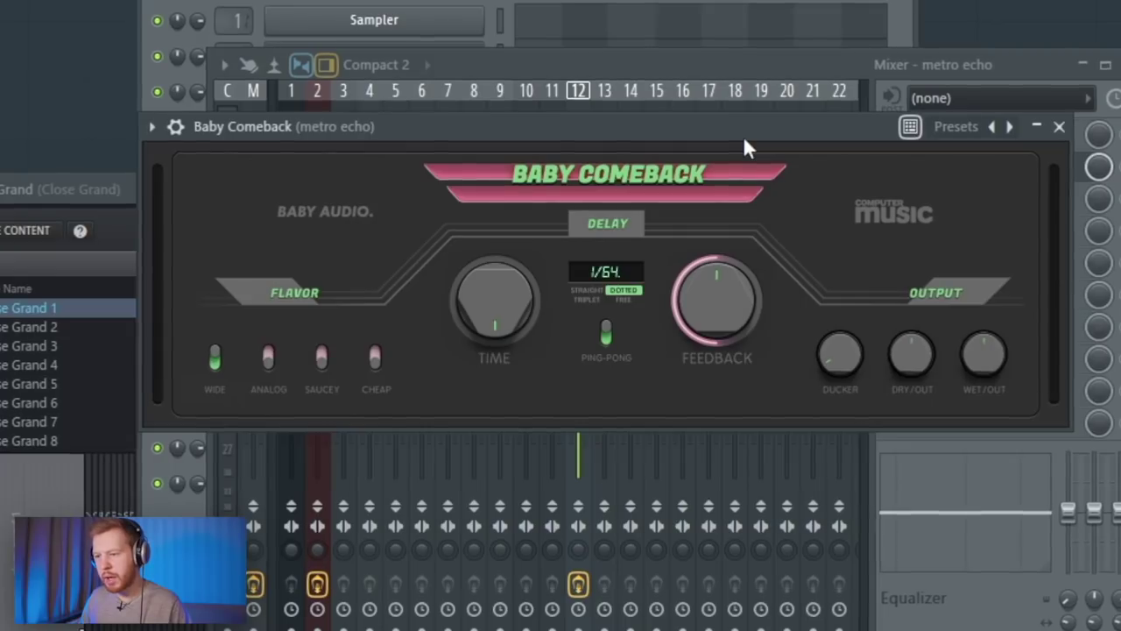
# Step: Play back the drum pattern, and lower the galaxy hi-hat sample's precomputed EQ while slightly raising its boost
pyautogui.click(664, 32)
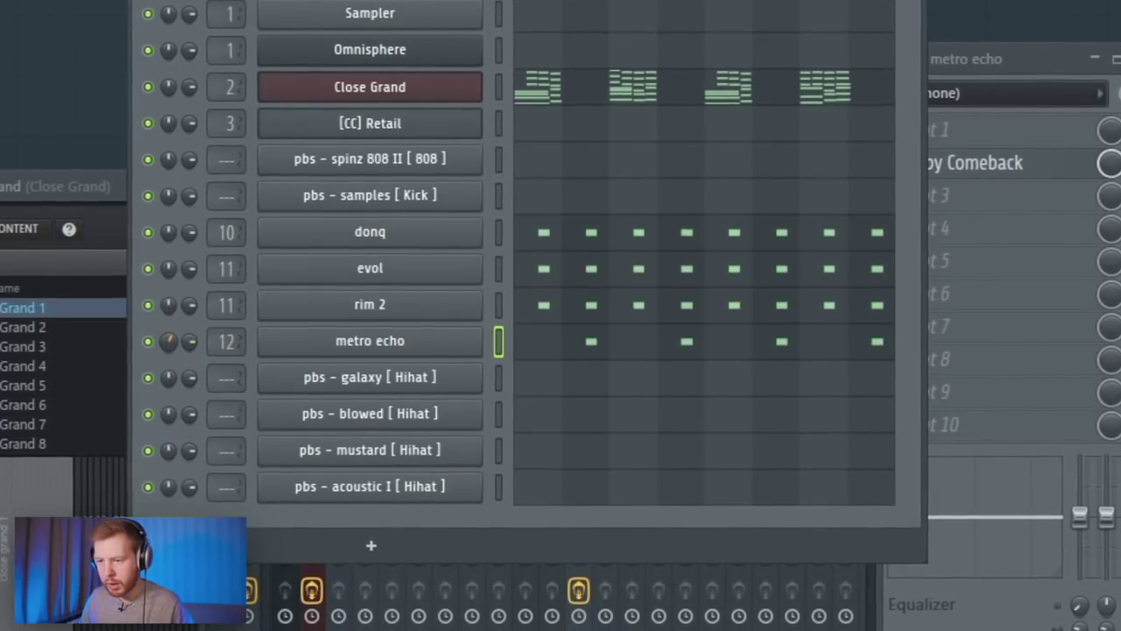
pyautogui.press('space')
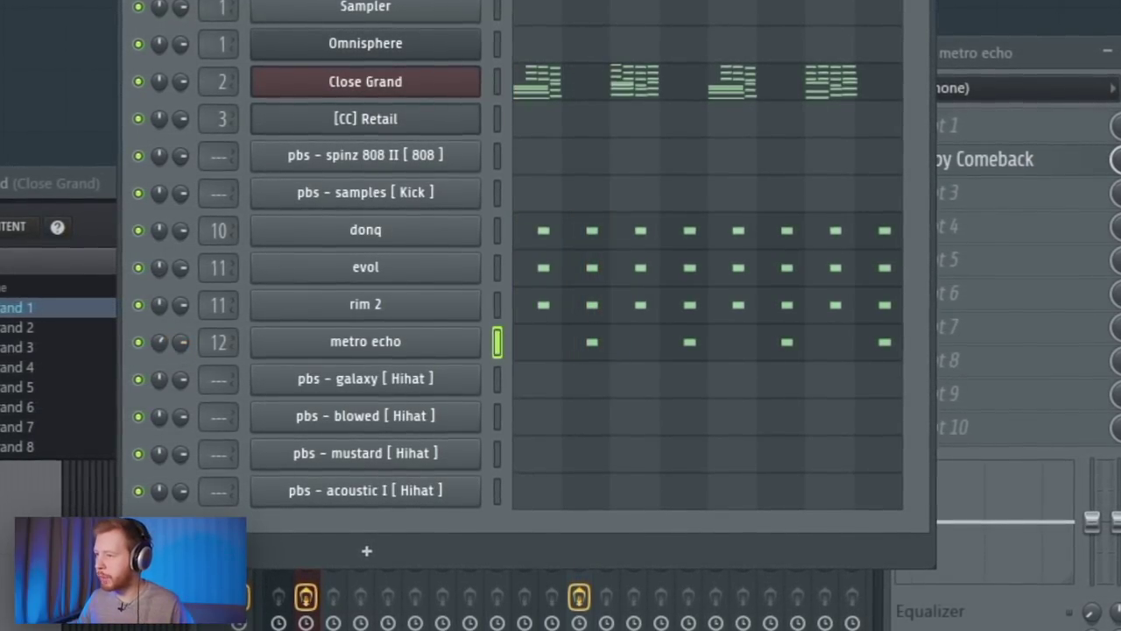
pyautogui.click(368, 377)
pyautogui.click(422, 46)
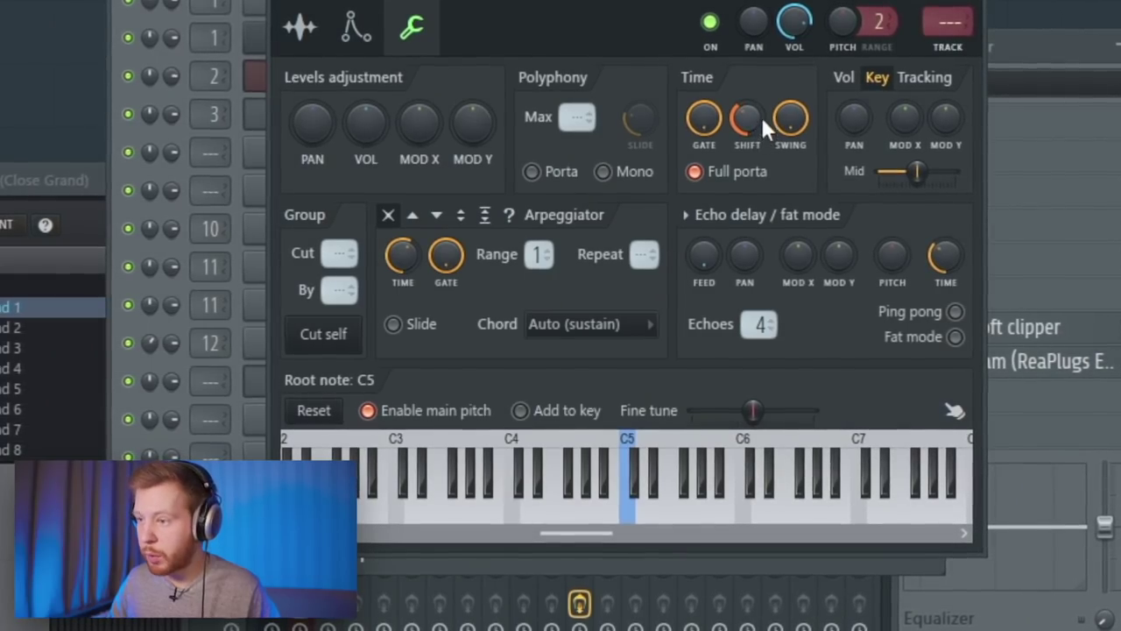
pyautogui.click(355, 26)
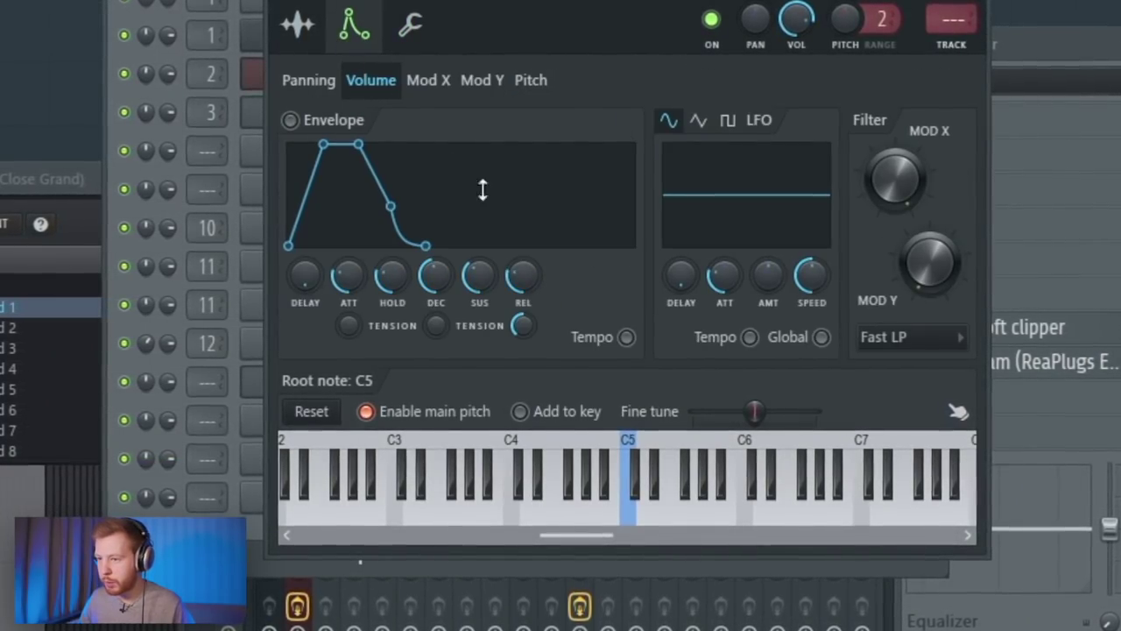
pyautogui.click(298, 26)
pyautogui.click(677, 183)
pyautogui.click(684, 281)
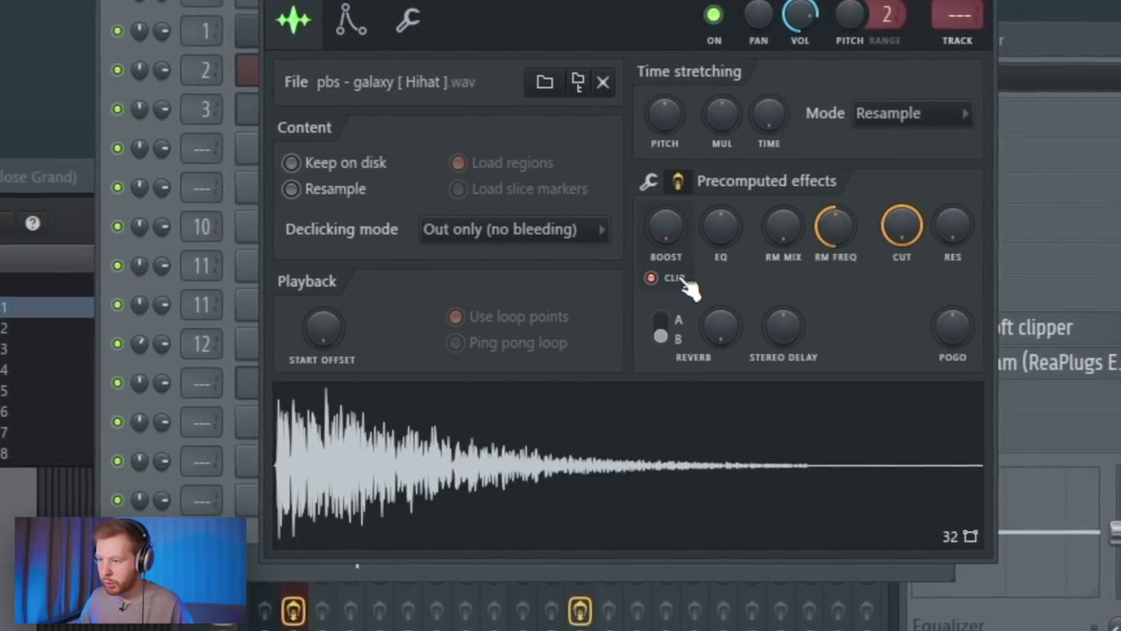
pyautogui.moveTo(719, 230); pyautogui.dragTo(719, 272)
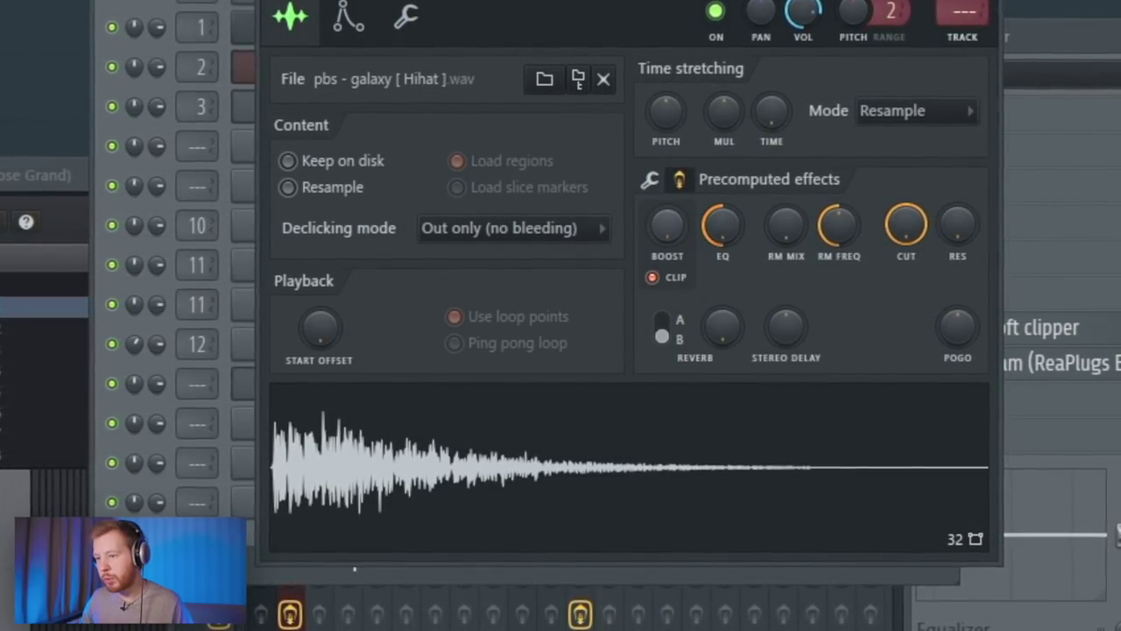
pyautogui.moveTo(667, 230); pyautogui.dragTo(667, 215)
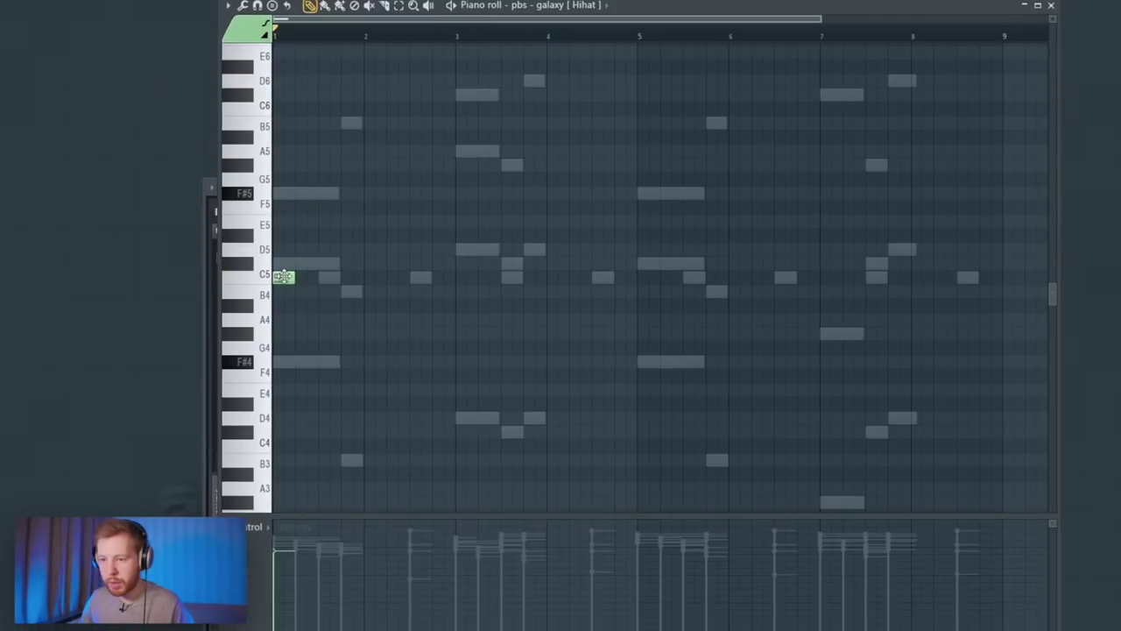
# Step: Follow the galaxy hi-hat's first C5 note with a lower-velocity one and duplicate the pair along the pattern
pyautogui.click(305, 277)
pyautogui.moveTo(354, 250); pyautogui.dragTo(302, 306)
pyautogui.click(301, 565)
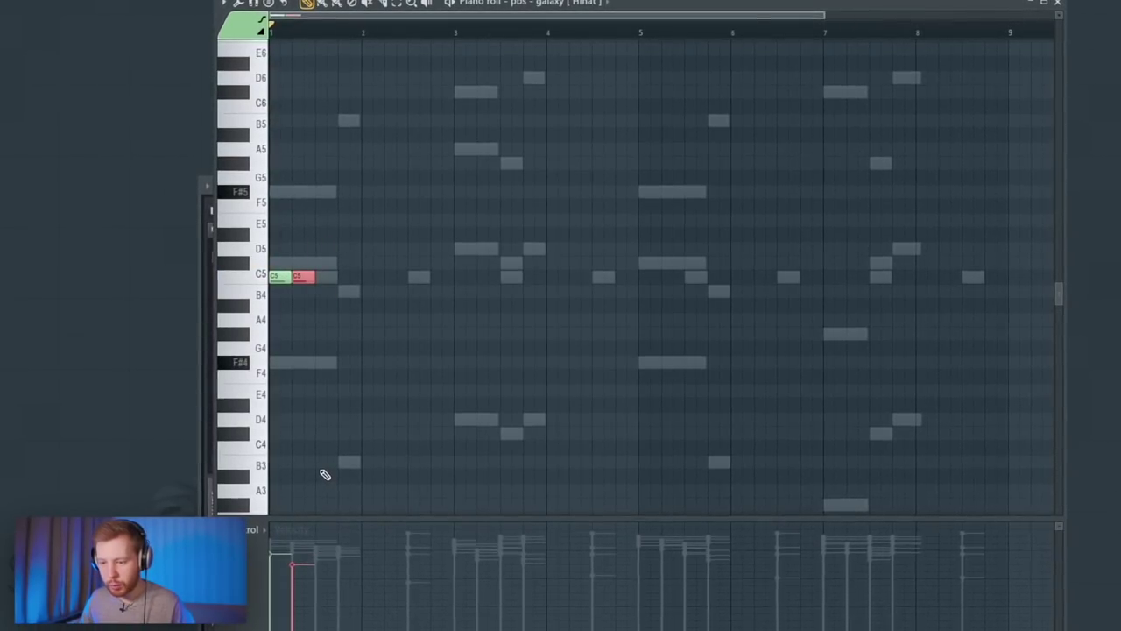
pyautogui.moveTo(343, 254); pyautogui.dragTo(203, 357)
pyautogui.hotkey('ctrl', 'b')
pyautogui.hotkey('ctrl', 'b')
pyautogui.hotkey('ctrl', 'b')
pyautogui.hotkey('ctrl', 'b')
pyautogui.hotkey('ctrl', 'b')
pyautogui.hotkey('ctrl', 'b')
pyautogui.hotkey('ctrl', 'b')
pyautogui.click(668, 278)
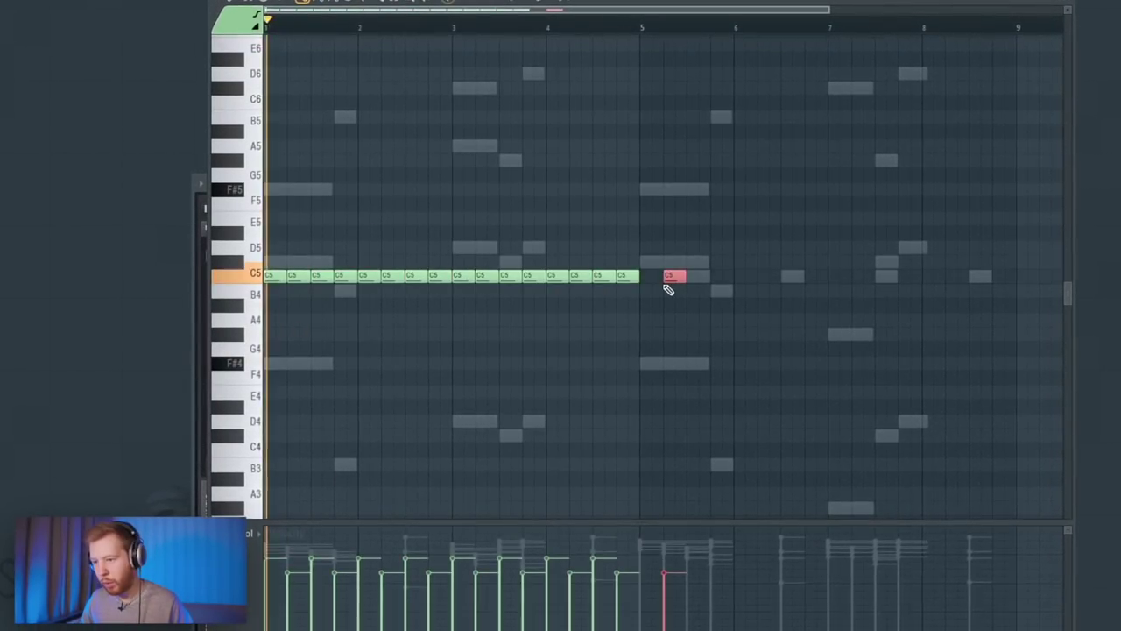
pyautogui.hotkey('ctrl', 'z')
pyautogui.hotkey('ctrl', 'z')
pyautogui.hotkey('ctrl', 'z')
pyautogui.hotkey('ctrl', 'z')
pyautogui.hotkey('ctrl', 'z')
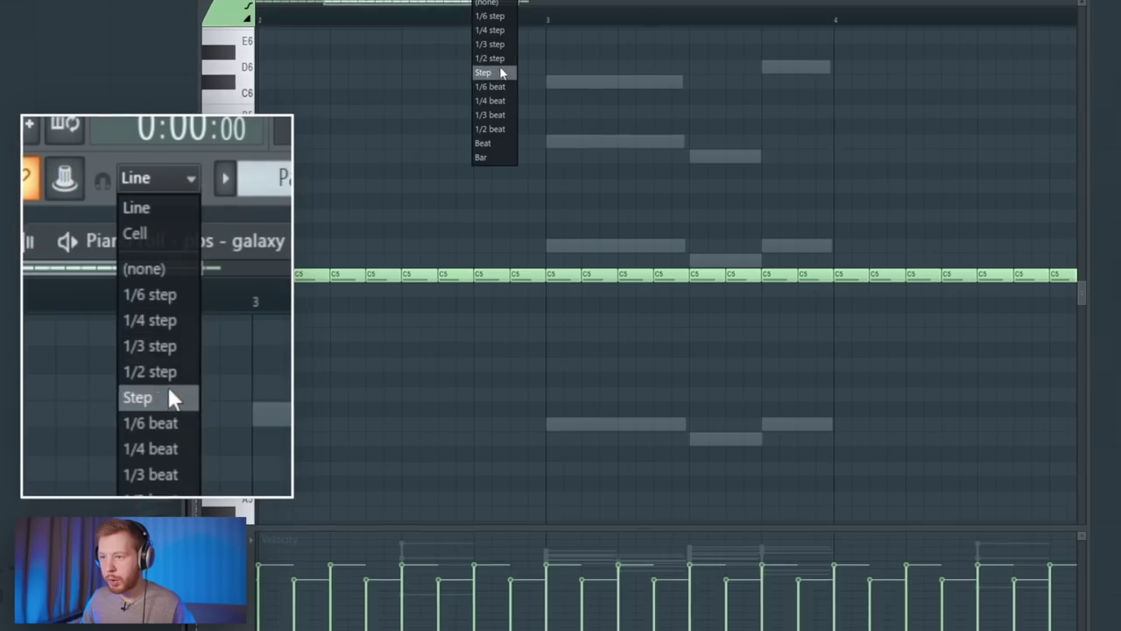
# Step: Set the snap to 1/2 step, shorten the C5 note at the start of bar 3, add an extra hit after it and play back
pyautogui.click(150, 371)
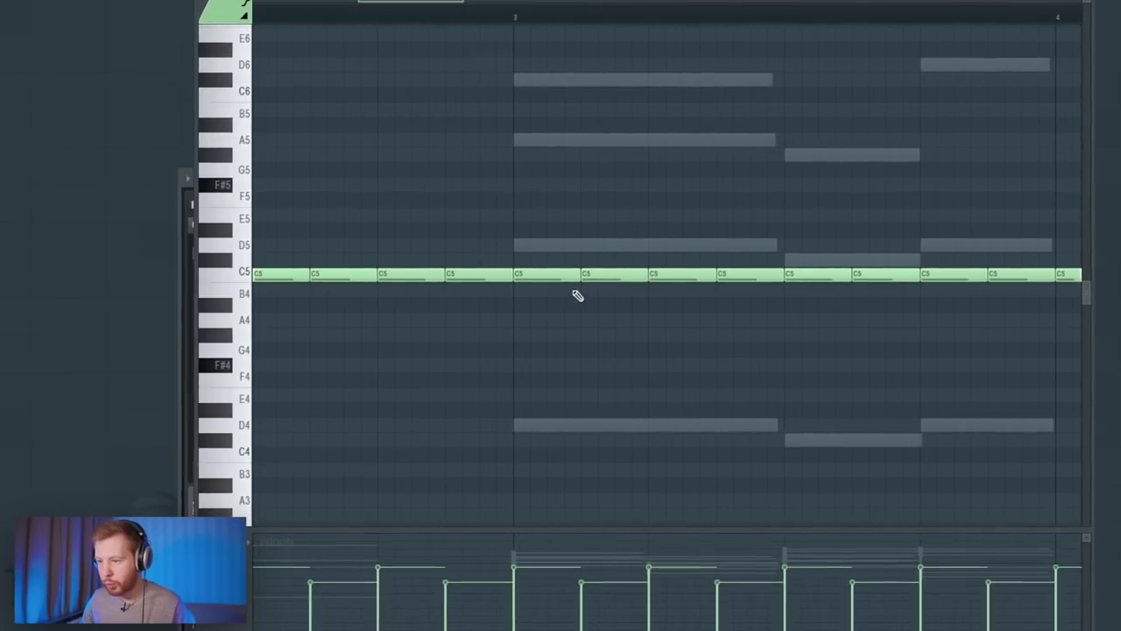
pyautogui.moveTo(574, 277); pyautogui.dragTo(524, 277)
pyautogui.click(553, 275)
pyautogui.press('space')
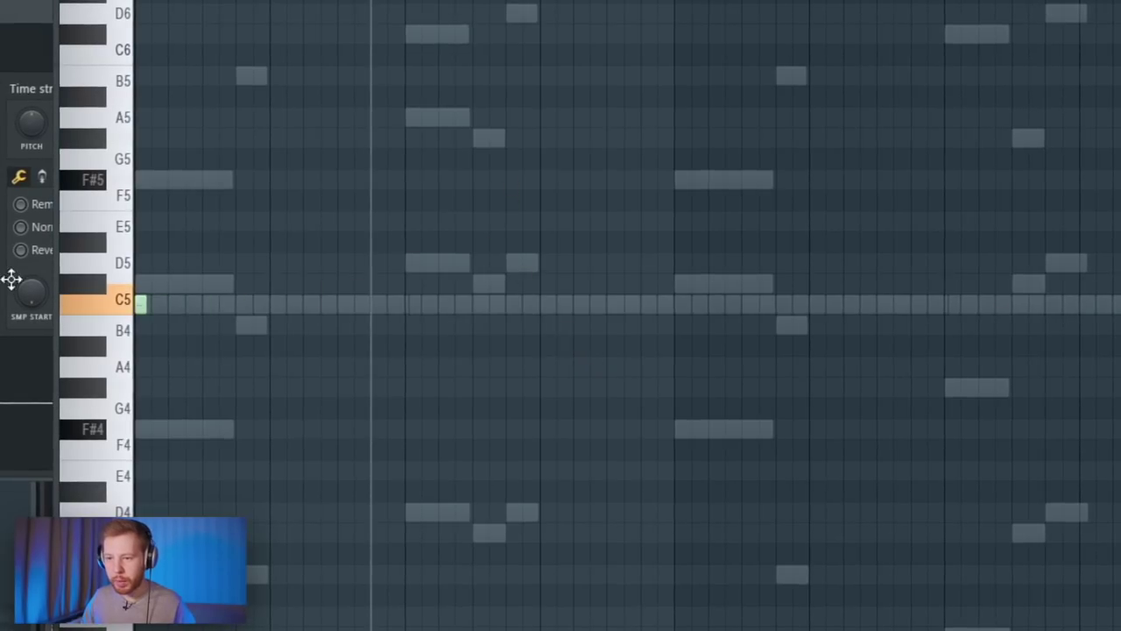
# Step: Build a four-note C5 roll and a shorter G5 roll in bar 1 of the blowed hi-hat, using a 1/3-step snap
pyautogui.click(194, 304)
pyautogui.scroll(3, 263, 307)
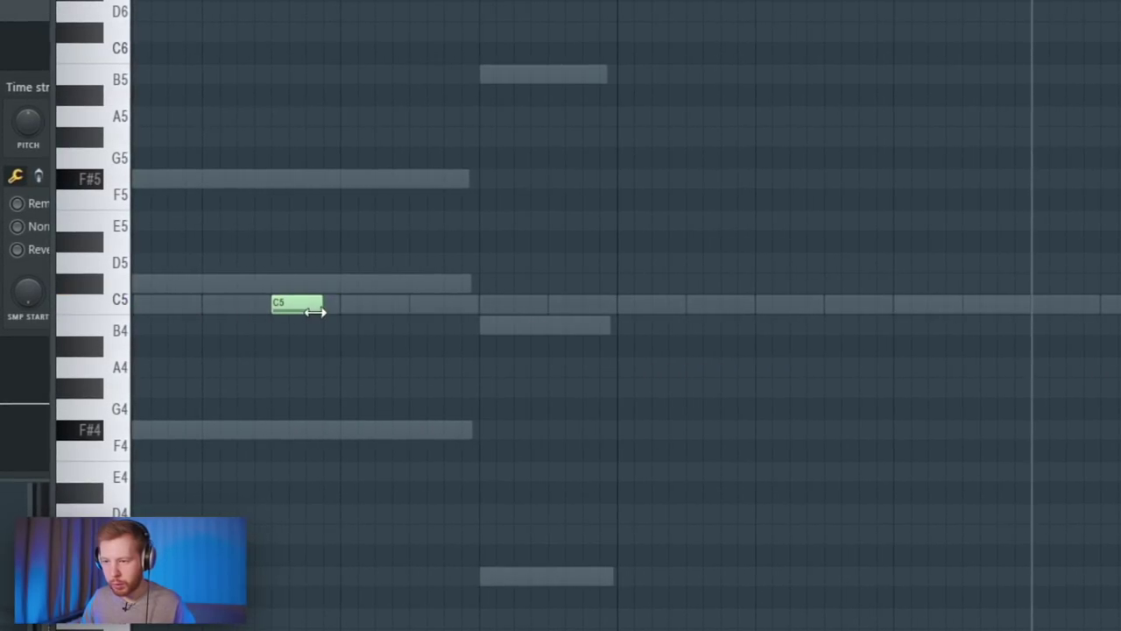
pyautogui.press('space')
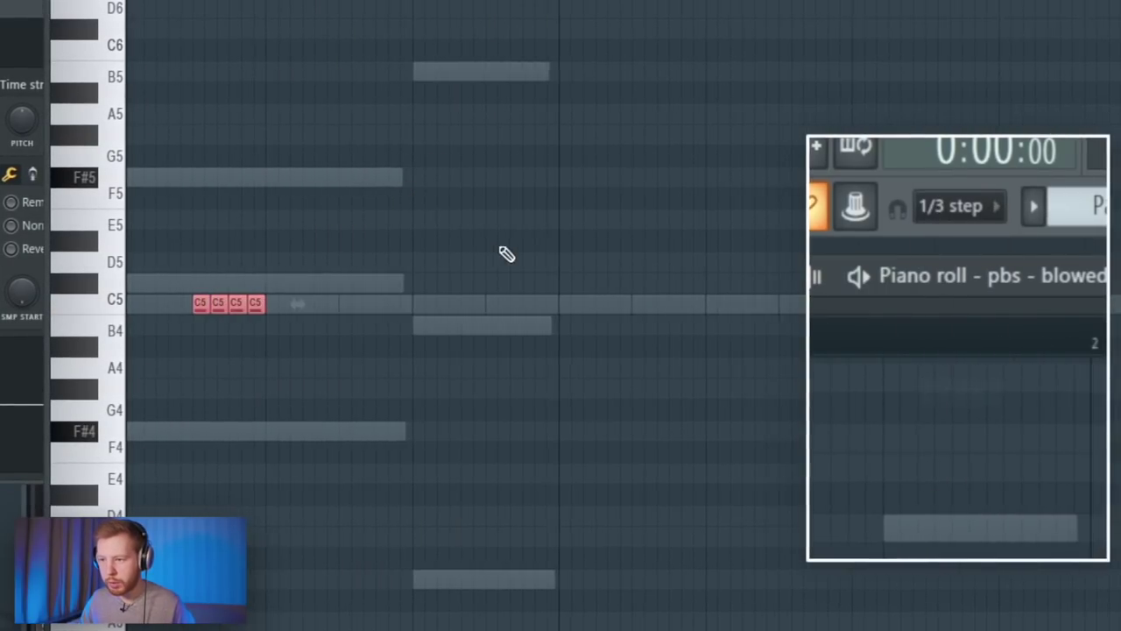
pyautogui.click(488, 89)
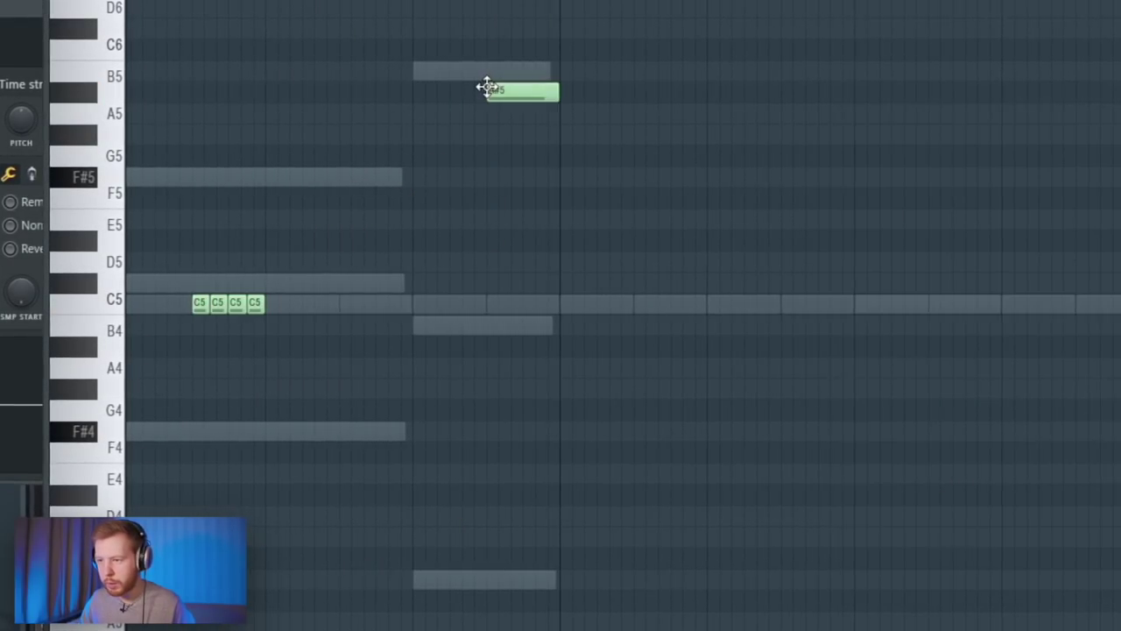
pyautogui.scroll(2, 495, 87)
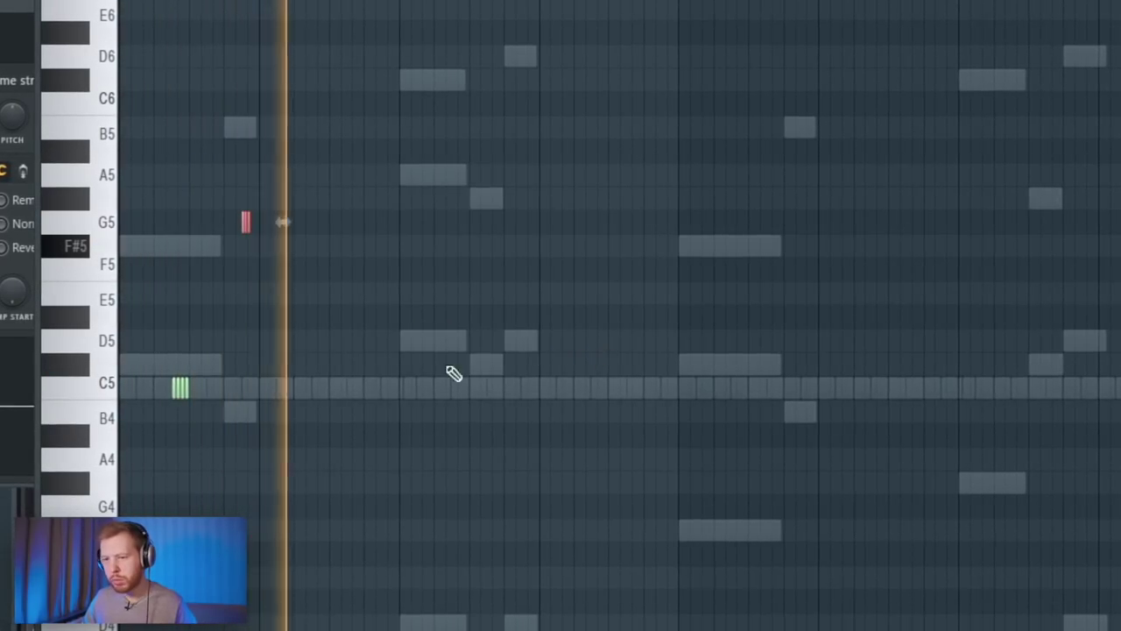
# Step: Copy both blowed hi-hat rolls to bar 3 and raise the copies to D#5 and A#5
pyautogui.hotkey('ctrl', 'v')
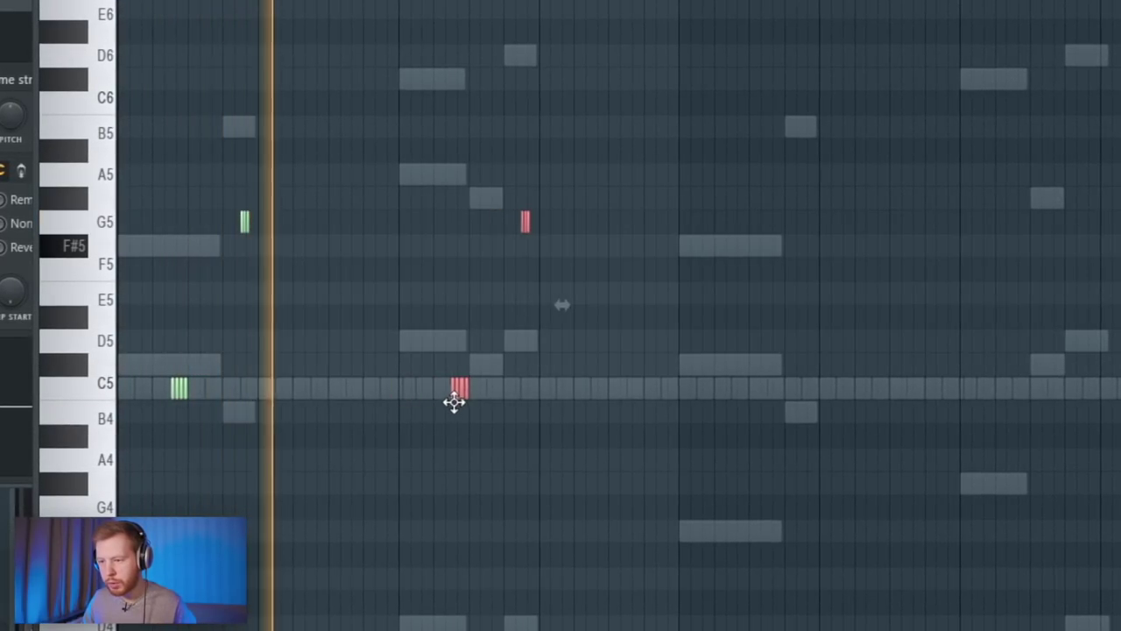
pyautogui.moveTo(449, 403); pyautogui.dragTo(453, 313)
pyautogui.scroll(2, 508, 390)
pyautogui.scroll(2, 508, 390)
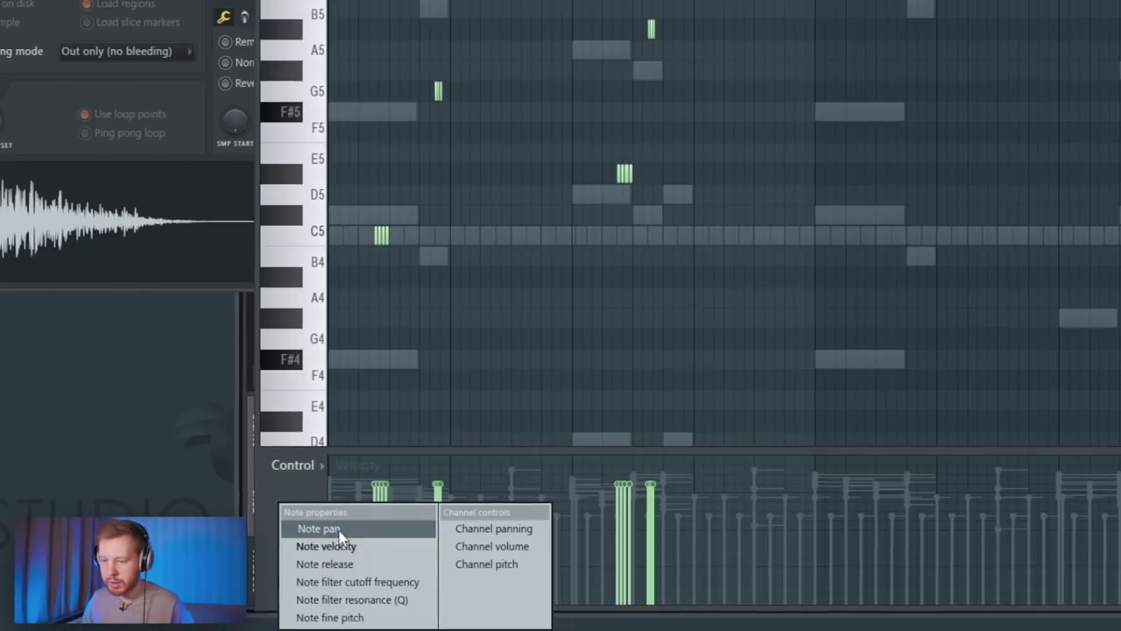
# Step: Set the note pan of the blowed hi-hat rolls: G5 to the right, C5 to the left, and D#5 sweeping from right to left
pyautogui.click(338, 532)
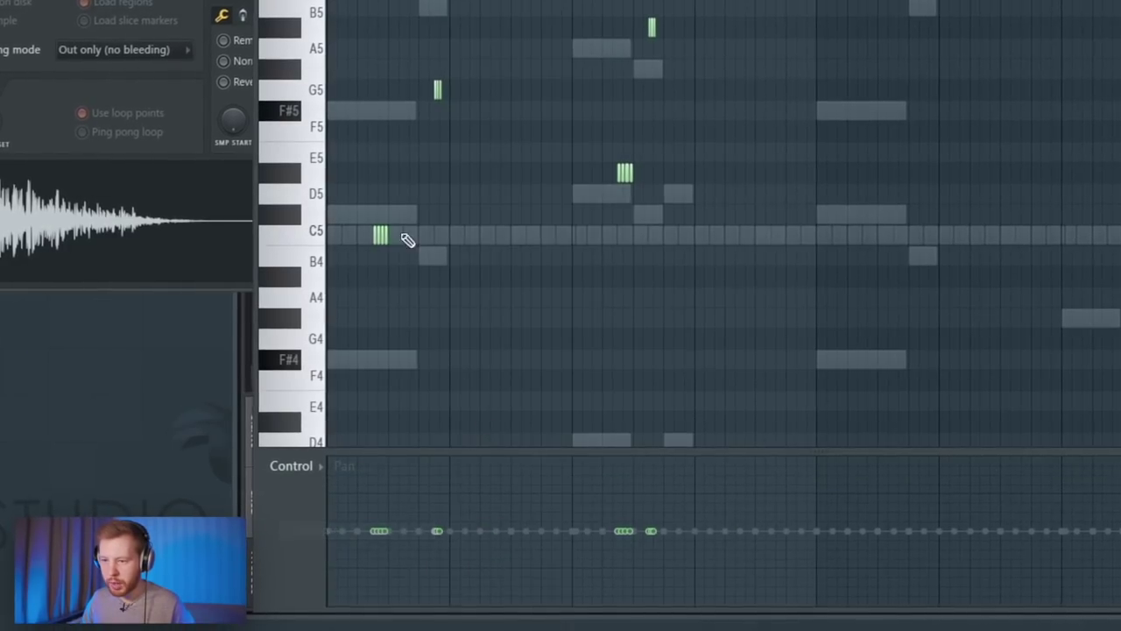
pyautogui.moveTo(416, 68); pyautogui.dragTo(456, 107)
pyautogui.moveTo(431, 503); pyautogui.dragTo(440, 509)
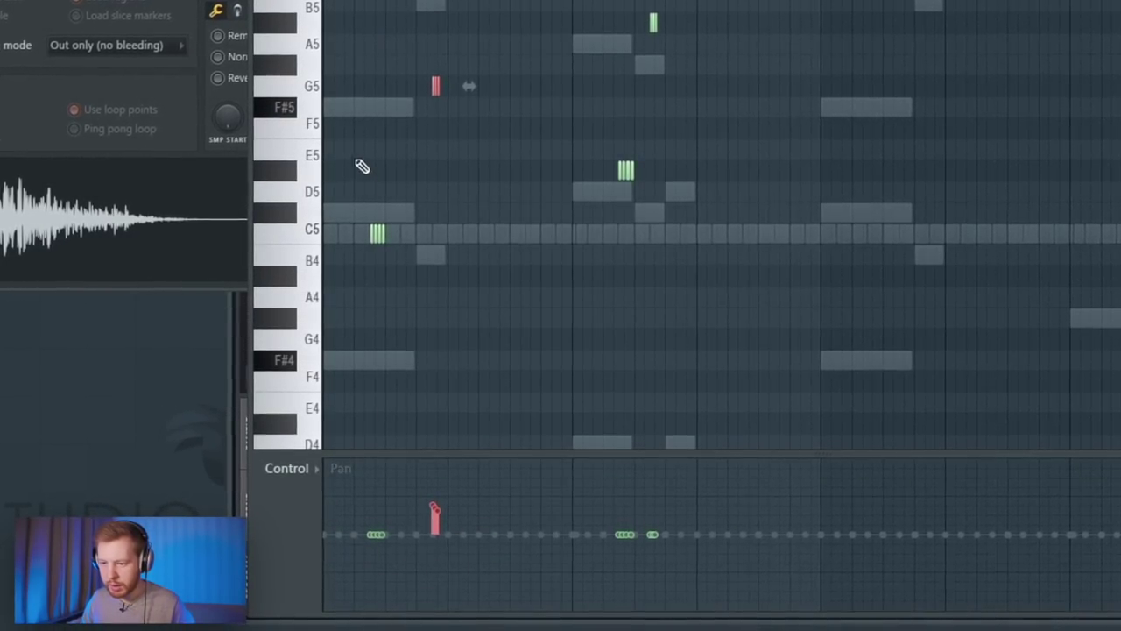
pyautogui.click(376, 234)
pyautogui.moveTo(375, 535); pyautogui.dragTo(395, 545)
pyautogui.moveTo(653, 538); pyautogui.dragTo(639, 564)
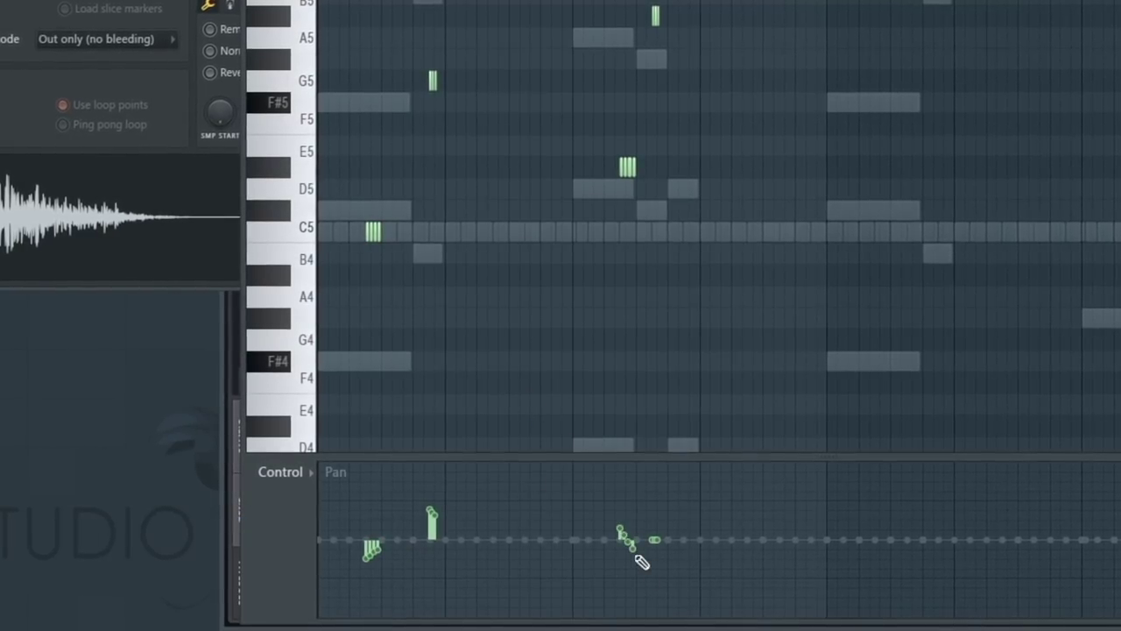
# Step: Repeat the blowed hi-hat rolls over eight bars and copy them to the mustard hi-hat channel
pyautogui.hotkey('ctrl', 'a')
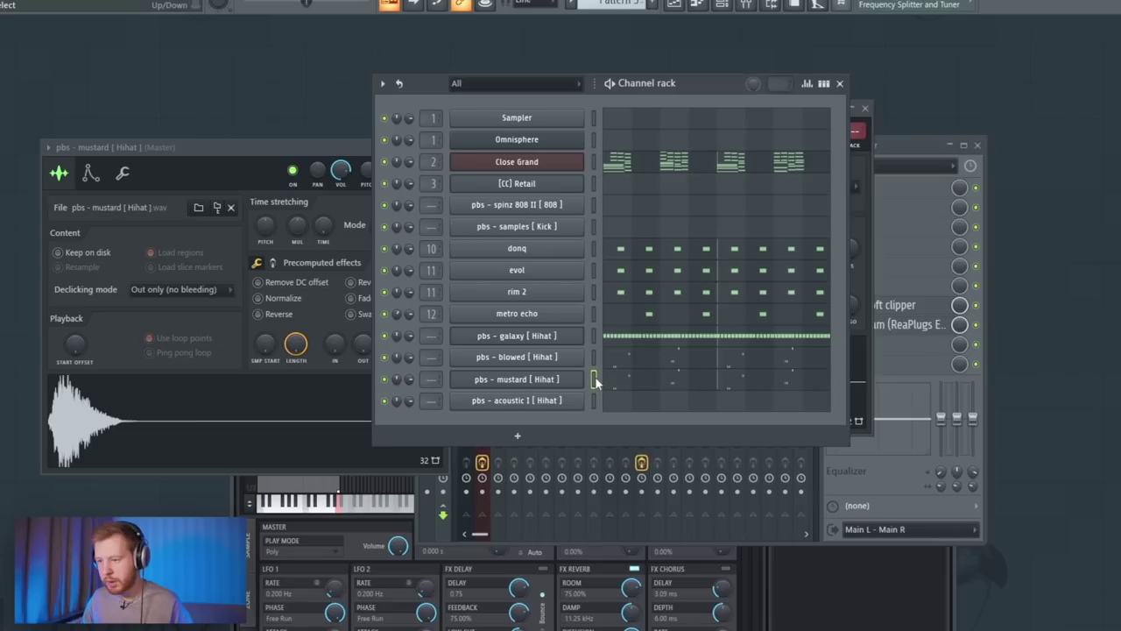
pyautogui.click(628, 379)
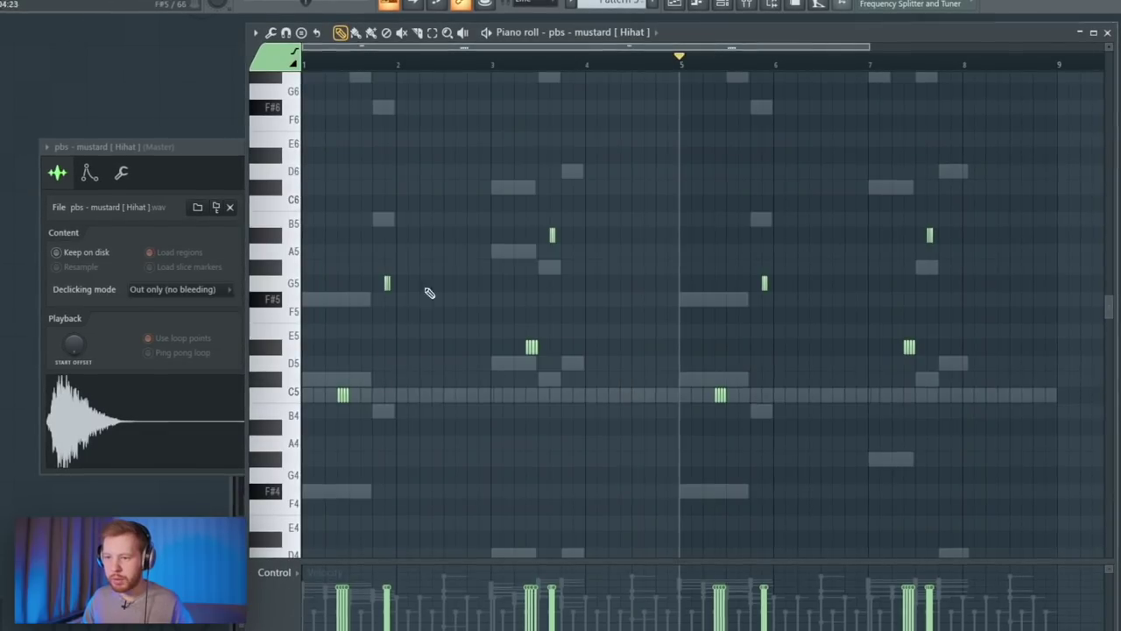
# Step: Delete the mustard hi-hat's bar 1 rolls, bar 3 D#5 roll and bar 5 C5 roll, and play the pattern back
pyautogui.moveTo(449, 246); pyautogui.dragTo(422, 281)
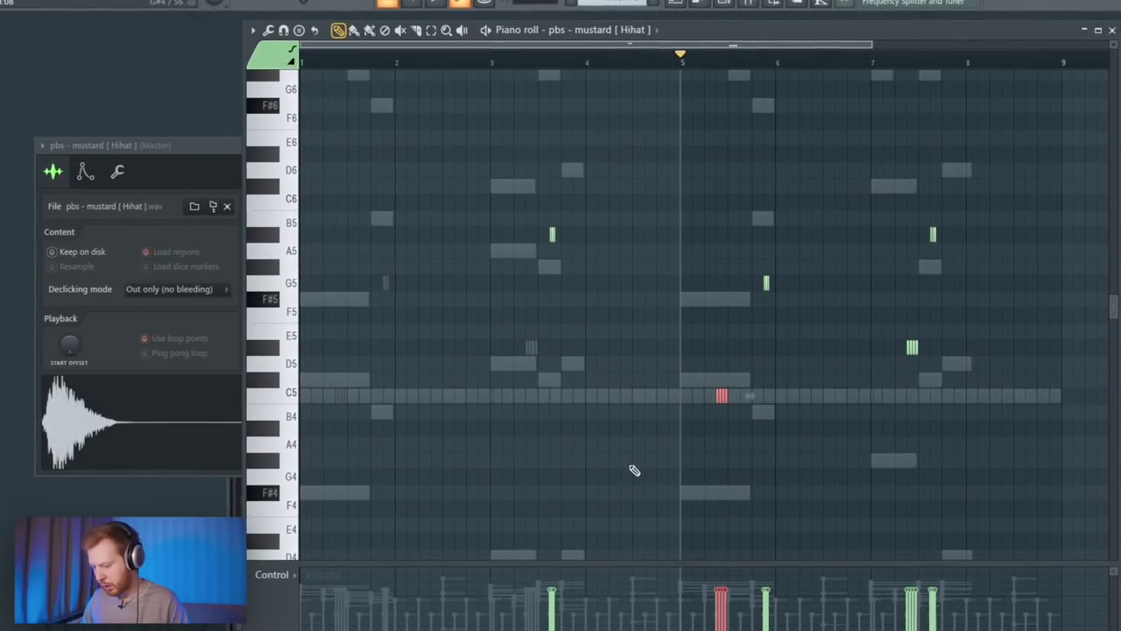
pyautogui.press('space')
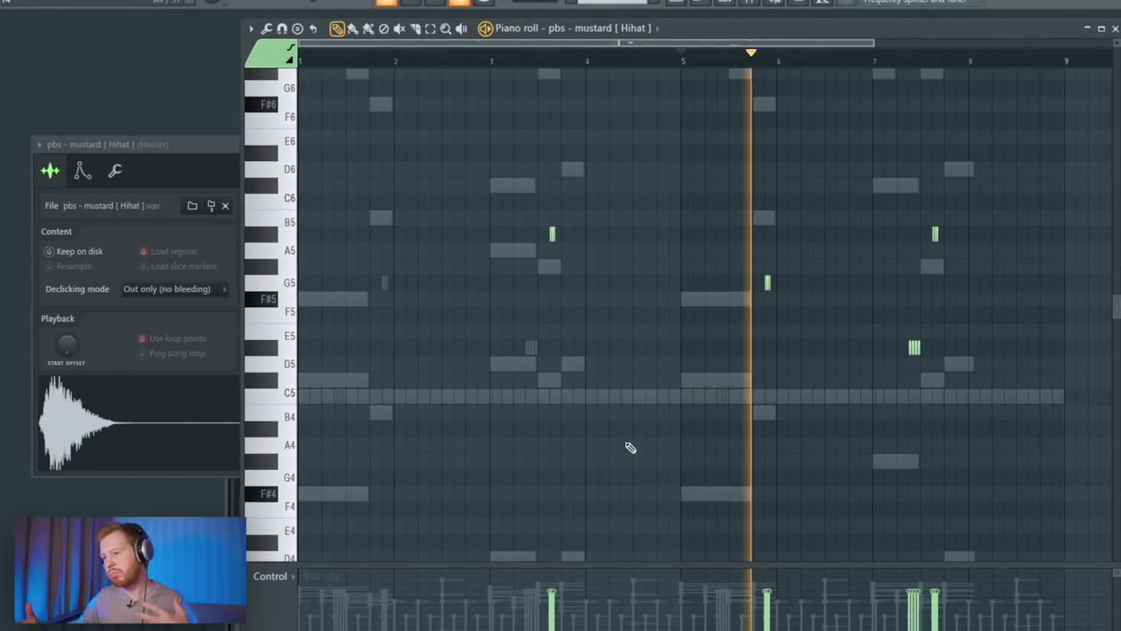
pyautogui.press('space')
pyautogui.moveTo(716, 324); pyautogui.dragTo(432, 438)
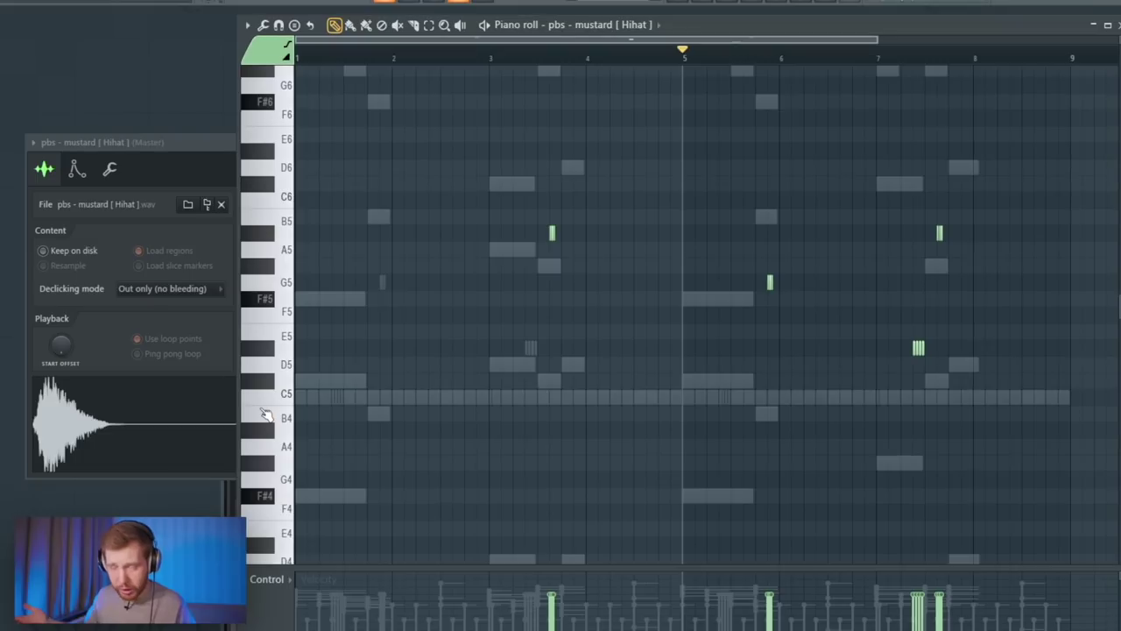
pyautogui.press('space')
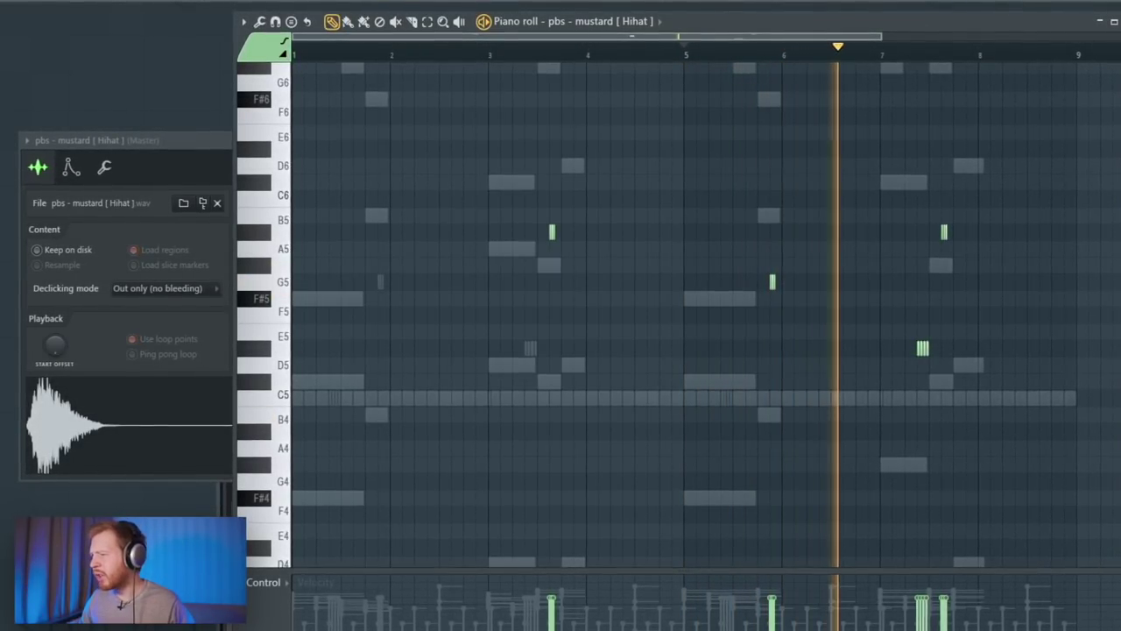
# Step: Turn off loop points on the acoustic I hi-hat sample and add a slight fade-out
pyautogui.press('F6')
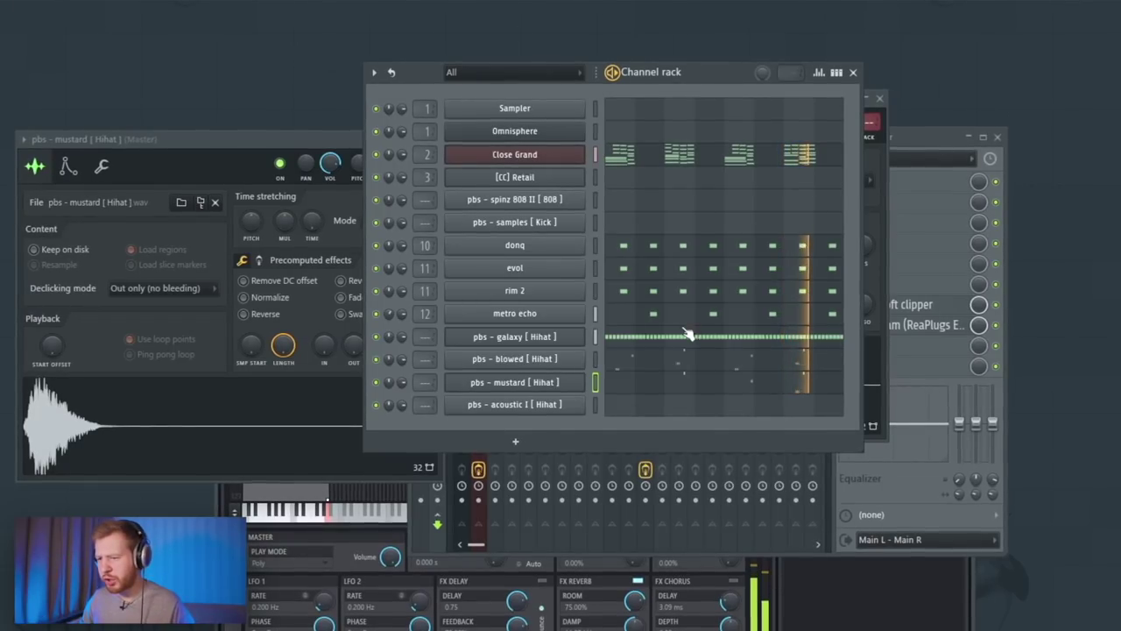
pyautogui.click(565, 406)
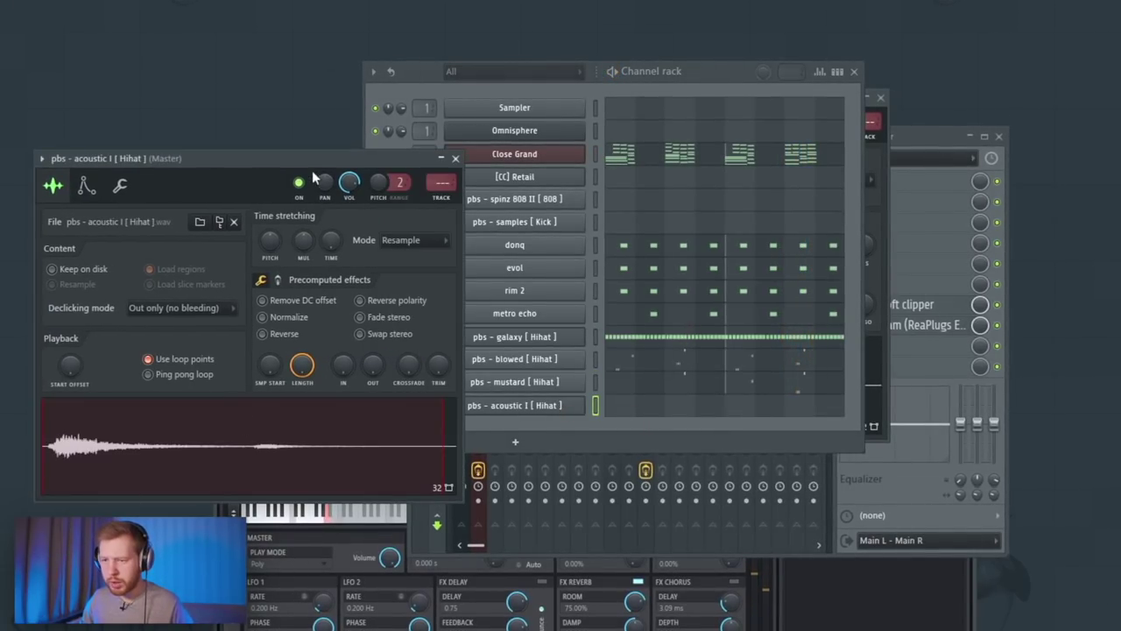
pyautogui.moveTo(311, 160); pyautogui.dragTo(644, 170)
pyautogui.click(491, 369)
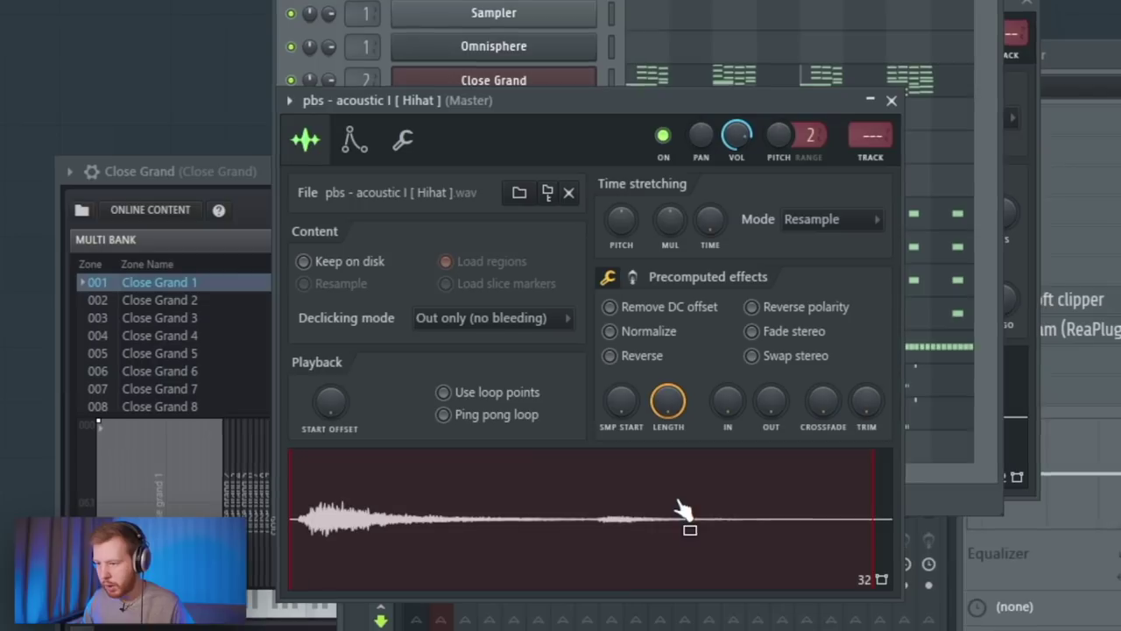
pyautogui.moveTo(771, 417); pyautogui.dragTo(772, 405)
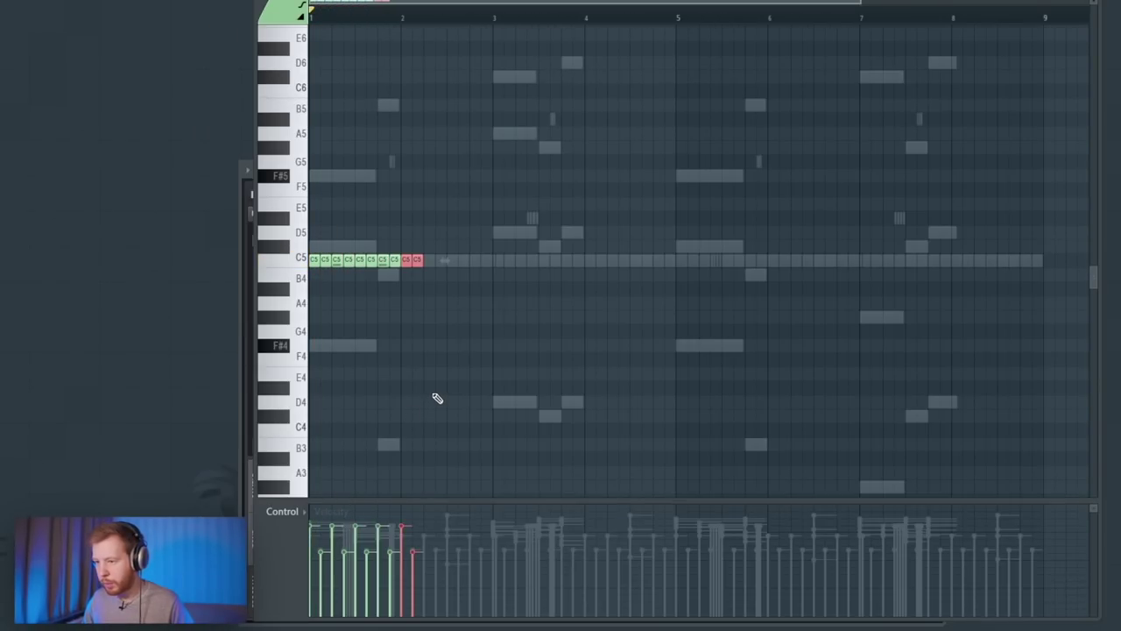
# Step: Fill eight bars of the acoustic I hi-hat with repeated C5 notes alternating between higher and lower velocity
pyautogui.hotkey('ctrl', 'b')
pyautogui.hotkey('ctrl', 'b')
pyautogui.hotkey('ctrl', 'b')
pyautogui.hotkey('ctrl', 'b')
pyautogui.hotkey('ctrl', 'b')
pyautogui.hotkey('ctrl', 'b')
pyautogui.hotkey('ctrl', 'b')
pyautogui.hotkey('ctrl', 'b')
pyautogui.hotkey('ctrl', 'b')
pyautogui.hotkey('ctrl', 'b')
pyautogui.hotkey('ctrl', 'b')
pyautogui.hotkey('ctrl', 'a')
pyautogui.hotkey('ctrl', 'b')
# Step: Shape the acoustic I hi-hat's note pan to sweep gradually right, back to centre, and over to the left
pyautogui.rightClick(297, 540)
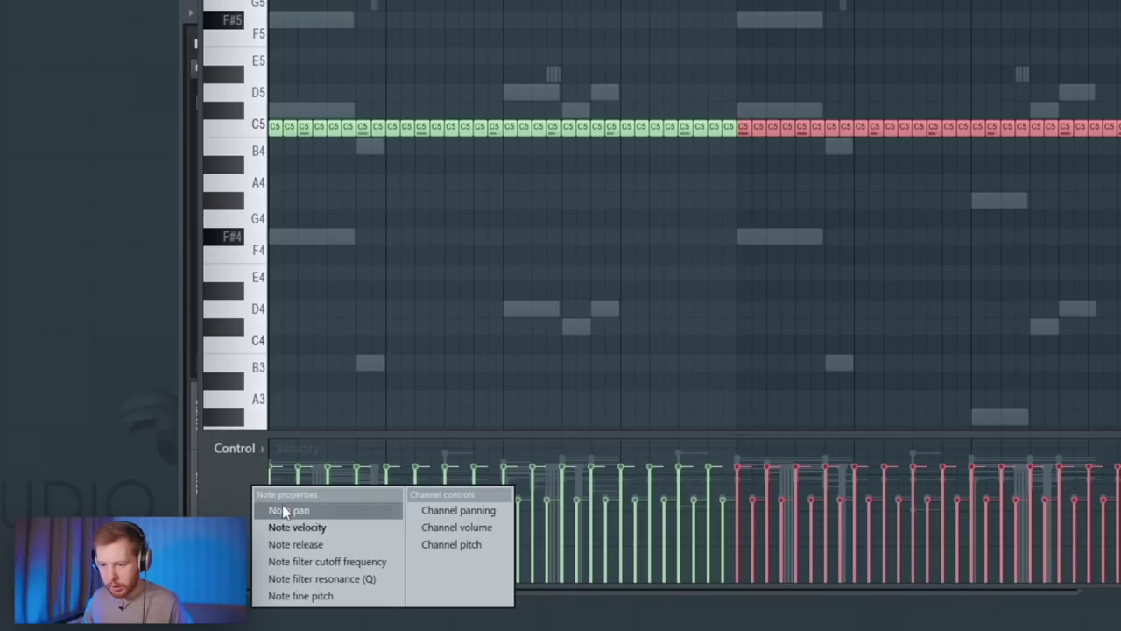
pyautogui.click(282, 506)
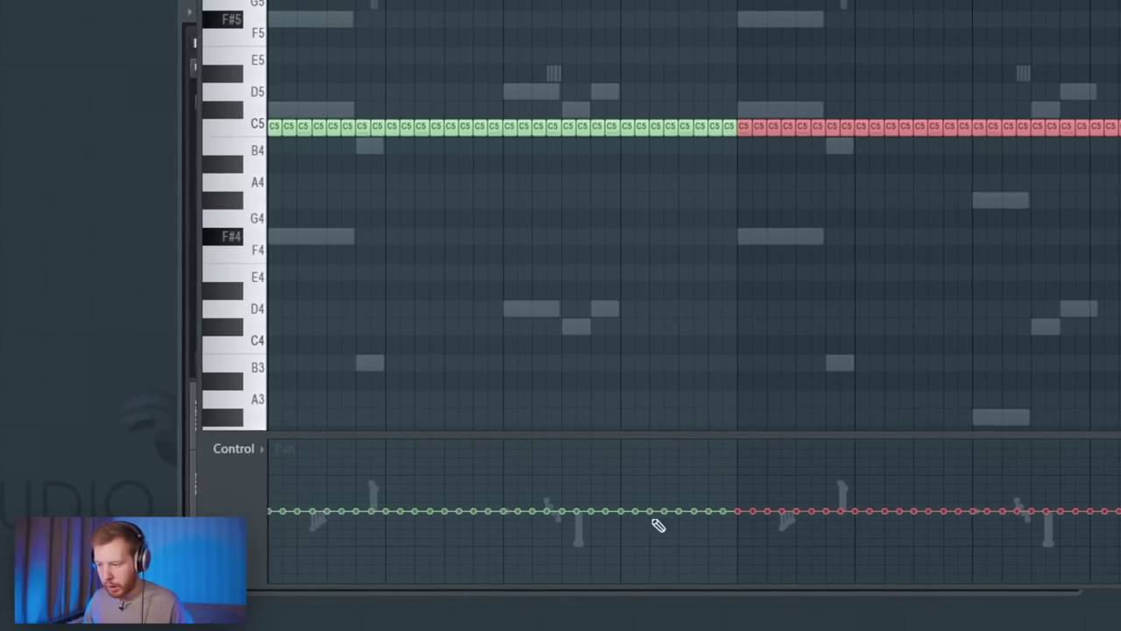
pyautogui.moveTo(736, 108); pyautogui.dragTo(225, 254)
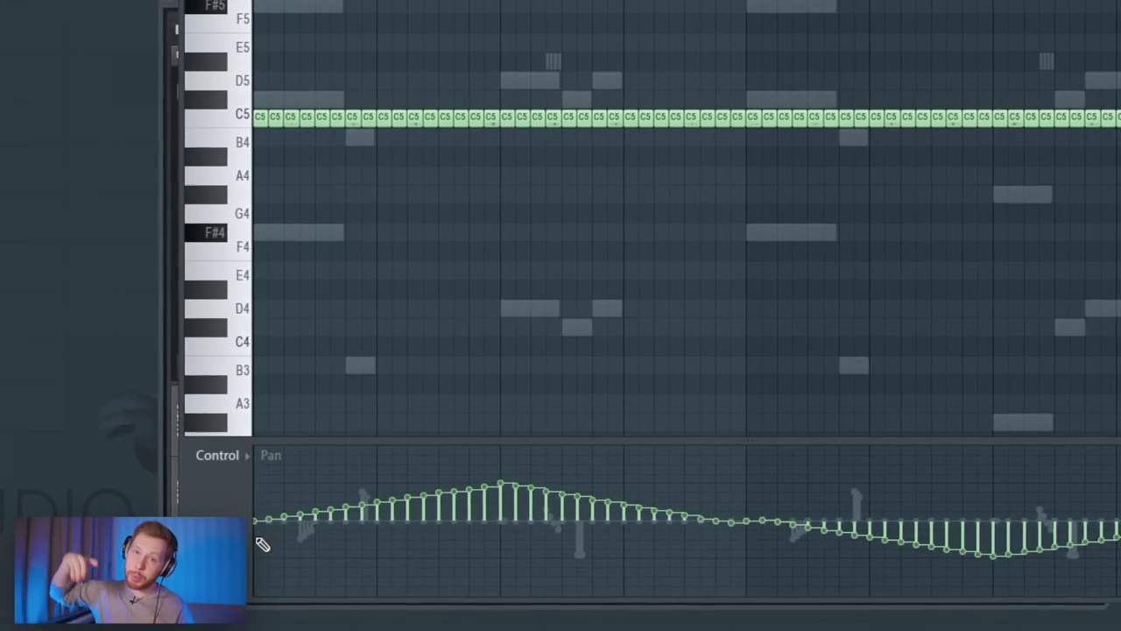
# Step: Vary the acoustic I hi-hat's note fine pitch with a gradual rise, a return to centre and a continued curve across the remaining bars
pyautogui.click(237, 496)
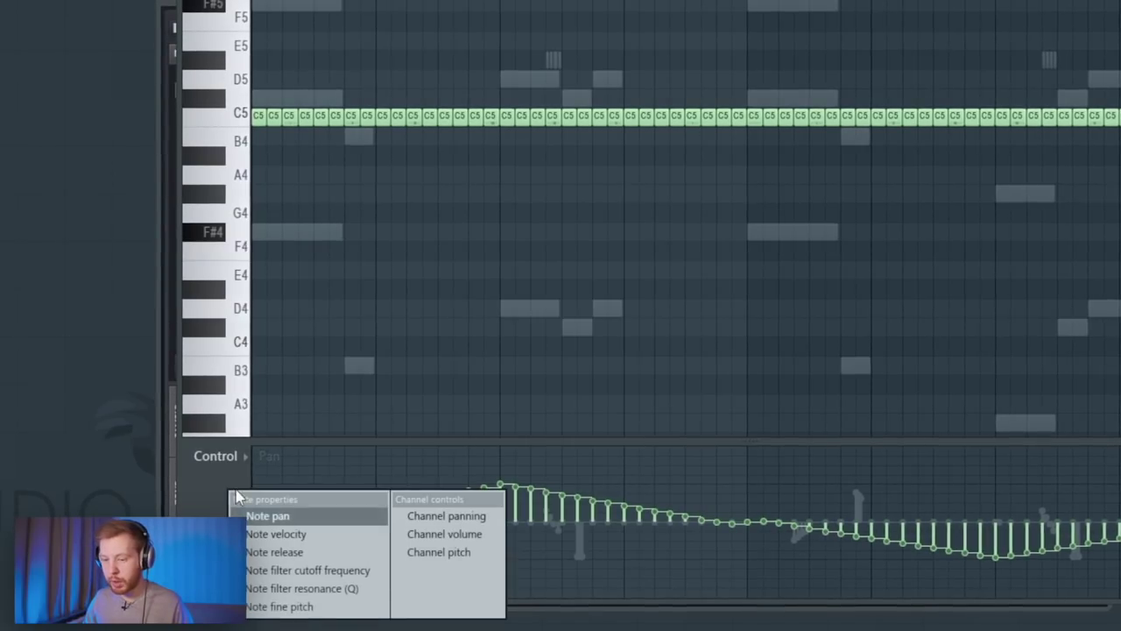
pyautogui.click(295, 607)
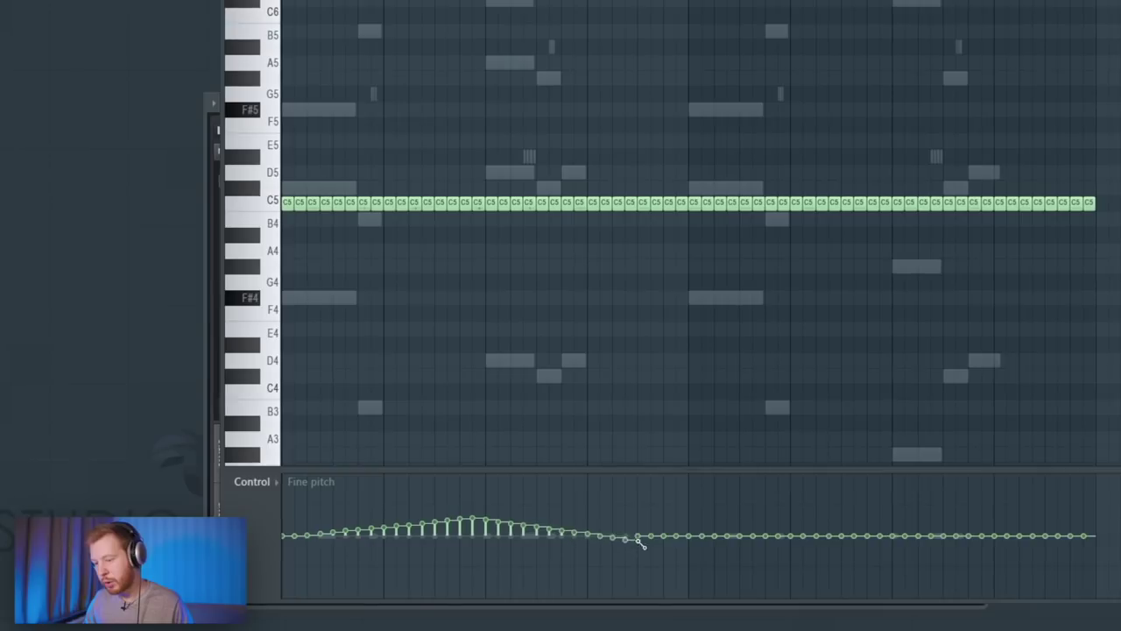
pyautogui.moveTo(691, 540)
pyautogui.mouseDown()
pyautogui.moveTo(888, 568)
pyautogui.moveTo(1106, 543)
pyautogui.mouseUp()
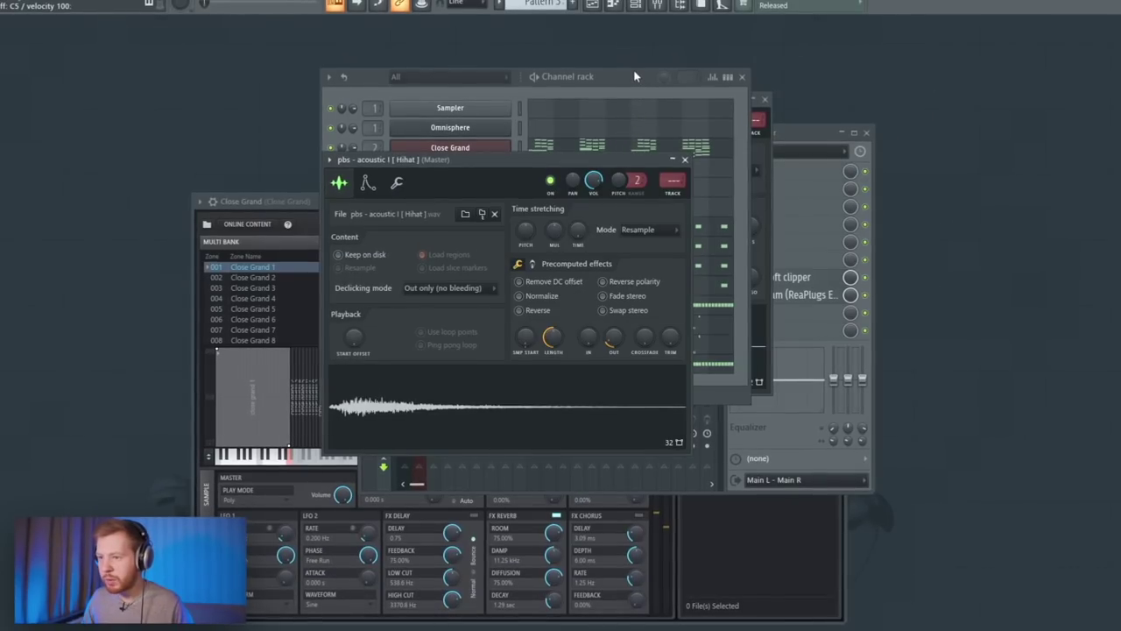
# Step: Place a syncopated pattern of C5 kick notes across eight bars and play it with the beat
pyautogui.click(633, 70)
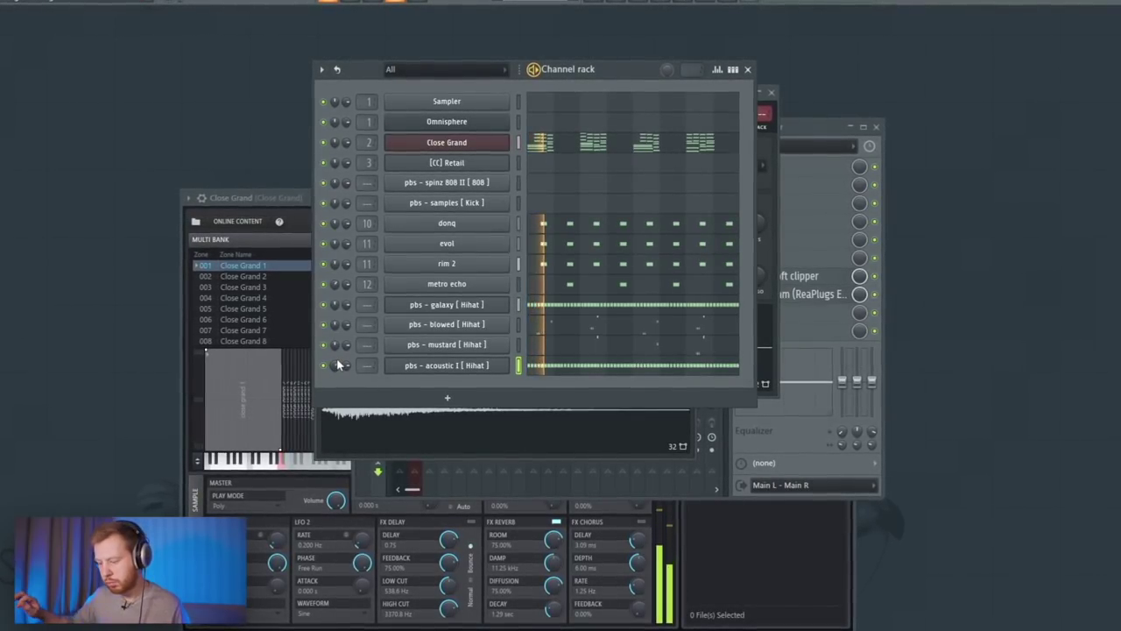
pyautogui.click(412, 203)
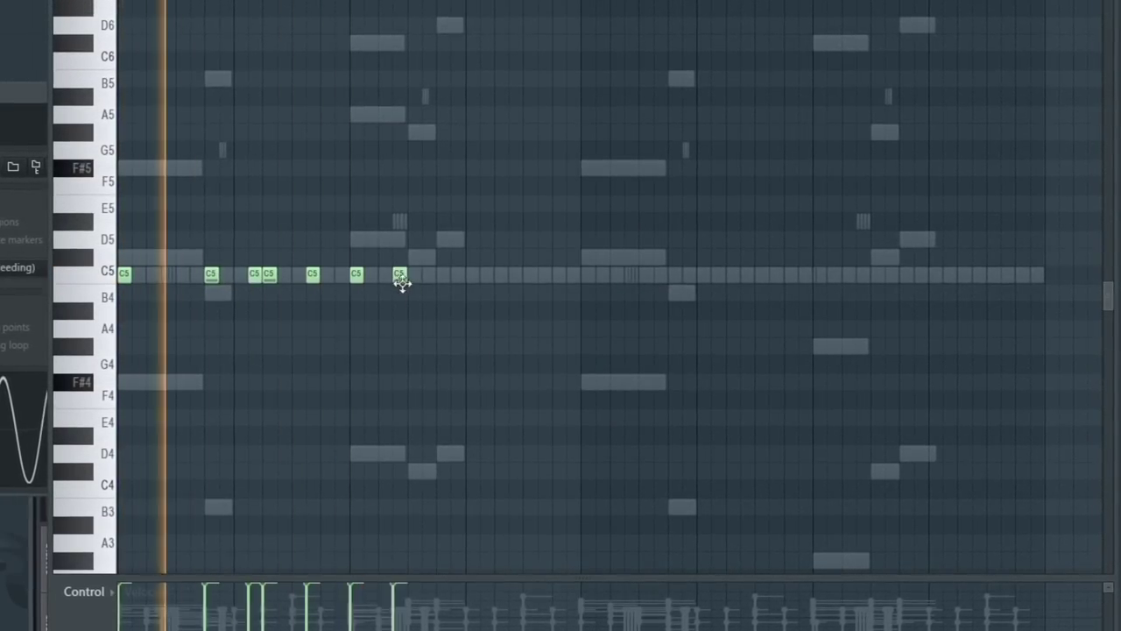
pyautogui.click(458, 276)
pyautogui.click(501, 276)
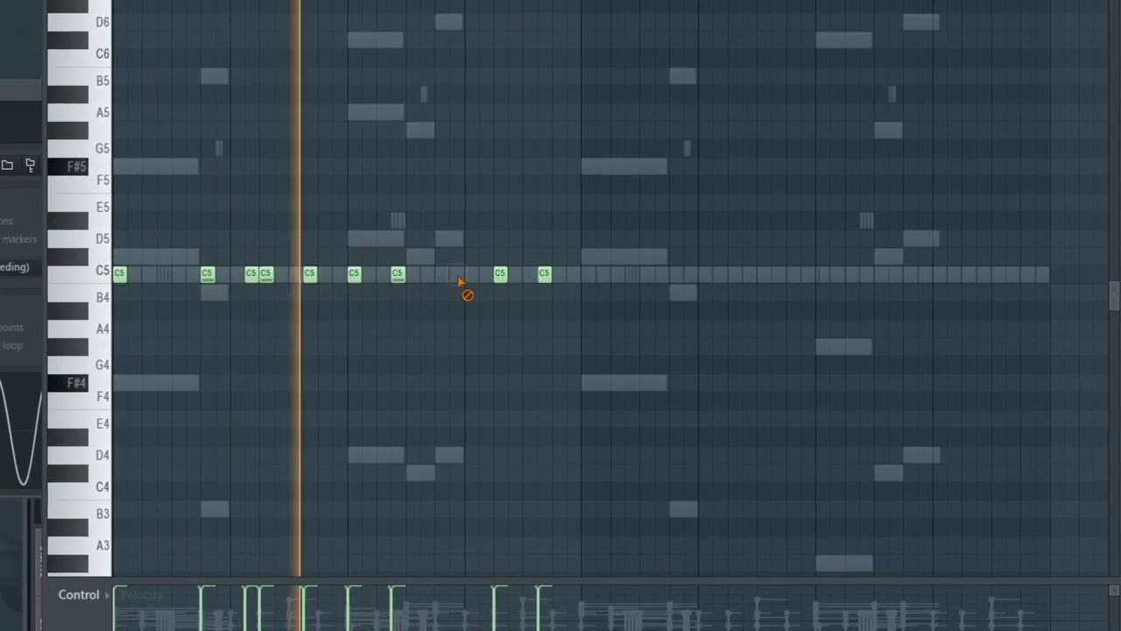
pyautogui.click(579, 274)
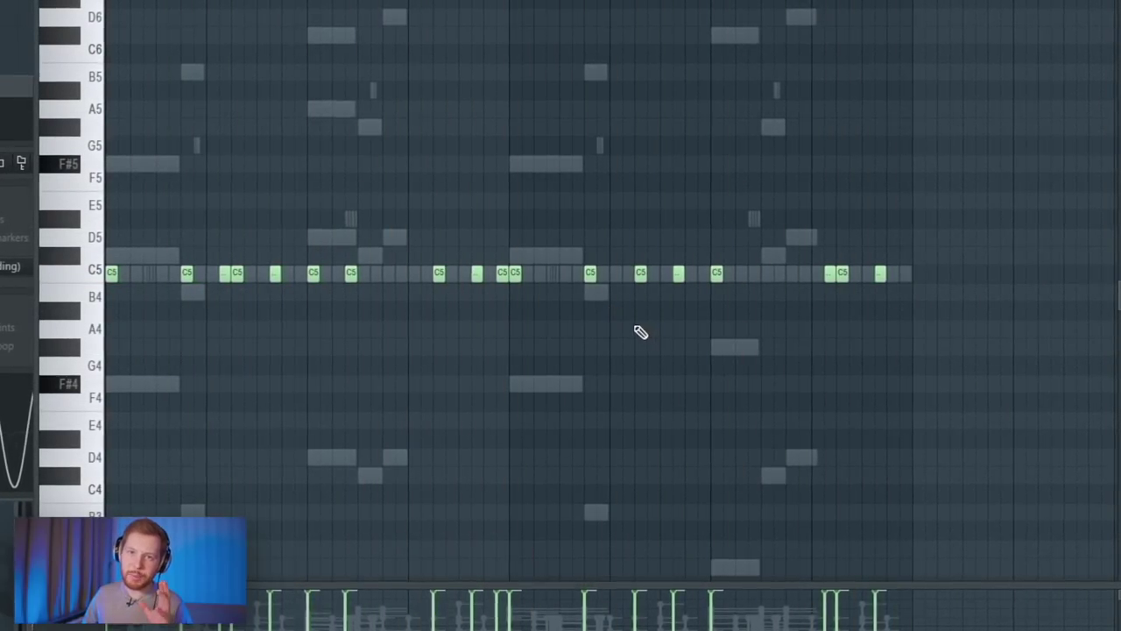
pyautogui.press('space')
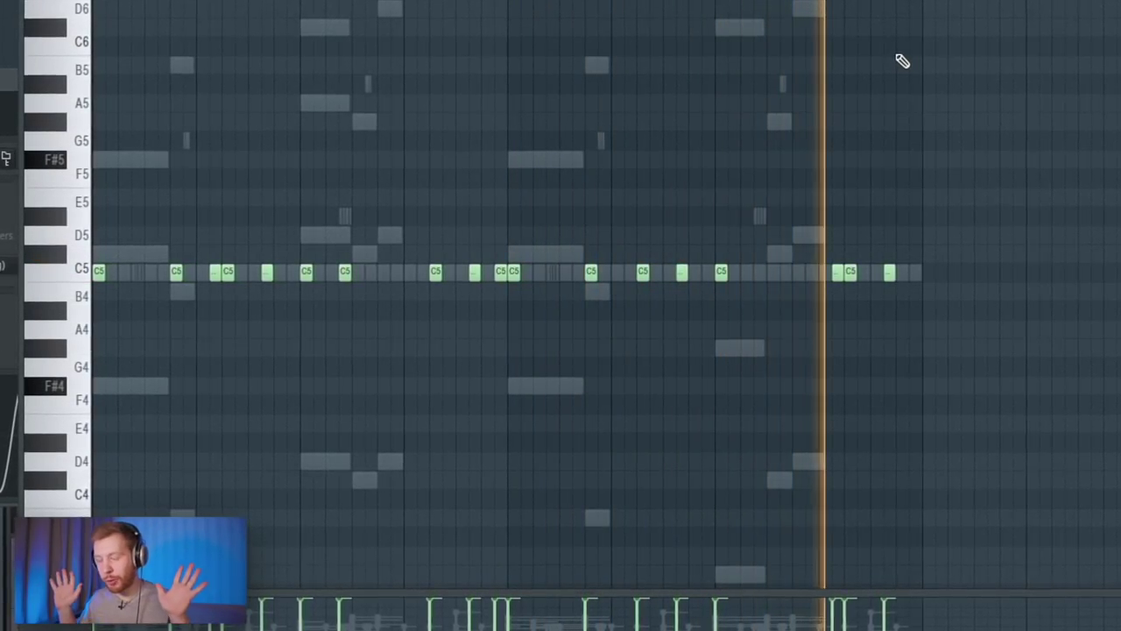
pyautogui.press('space')
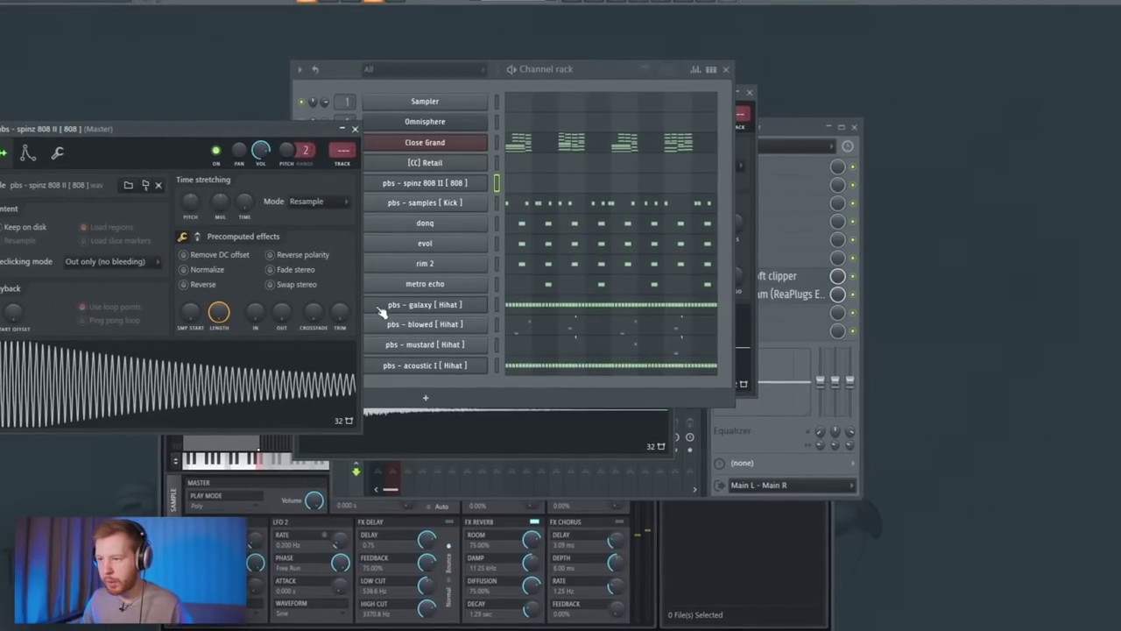
# Step: Set the spinz 808 II to cut itself and enable its volume envelope with no attack and a long hold
pyautogui.rightClick(481, 182)
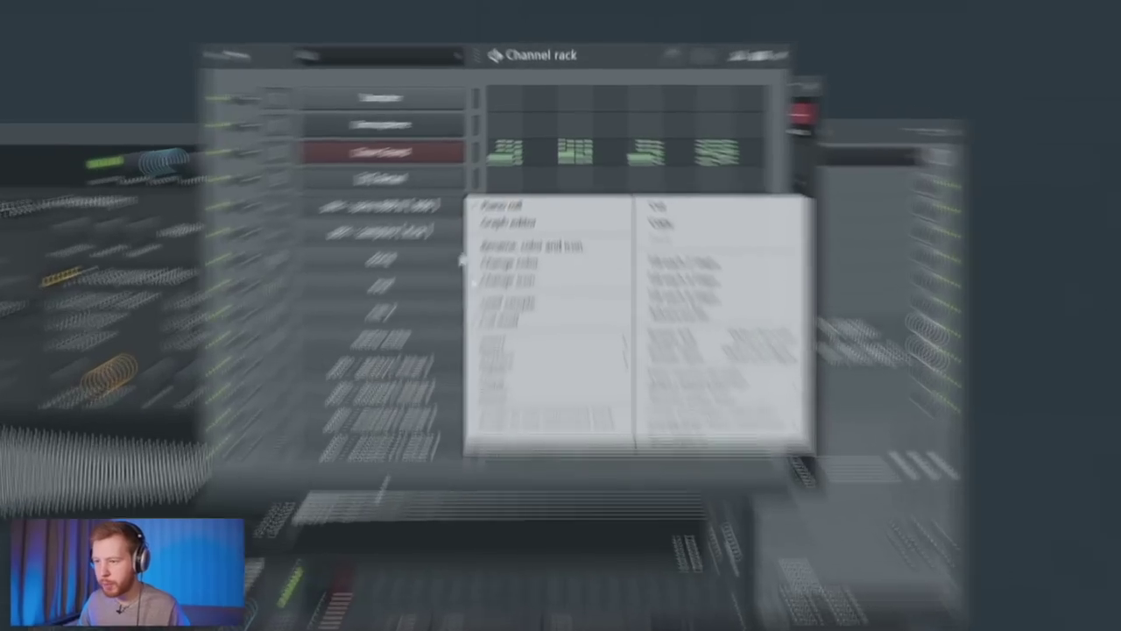
pyautogui.click(521, 269)
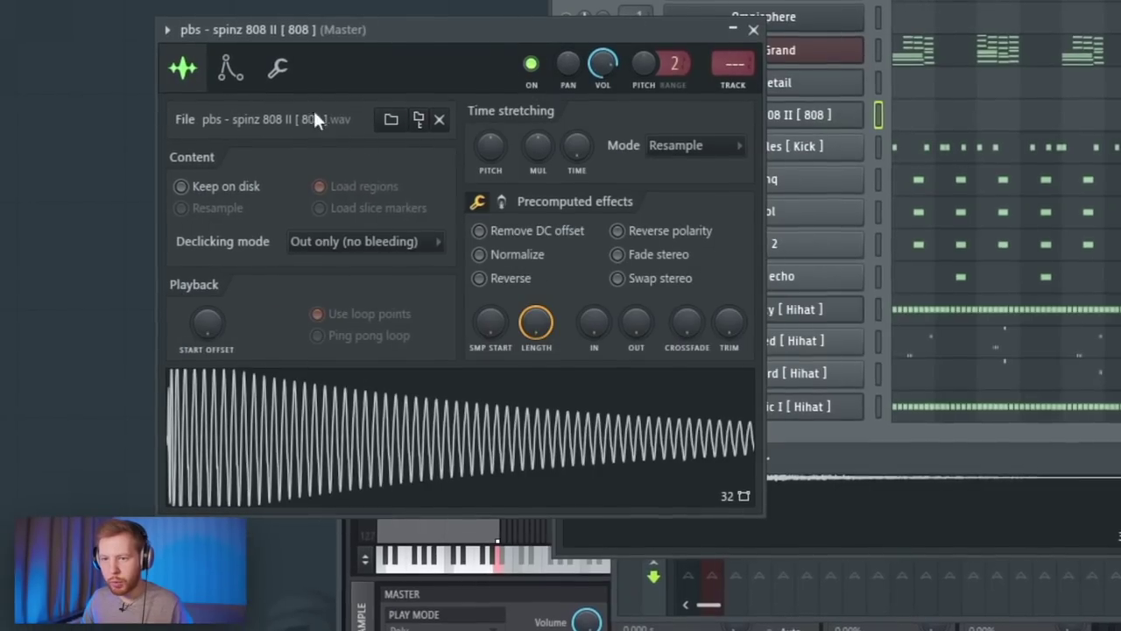
pyautogui.click(233, 68)
pyautogui.moveTo(221, 278); pyautogui.dragTo(230, 272)
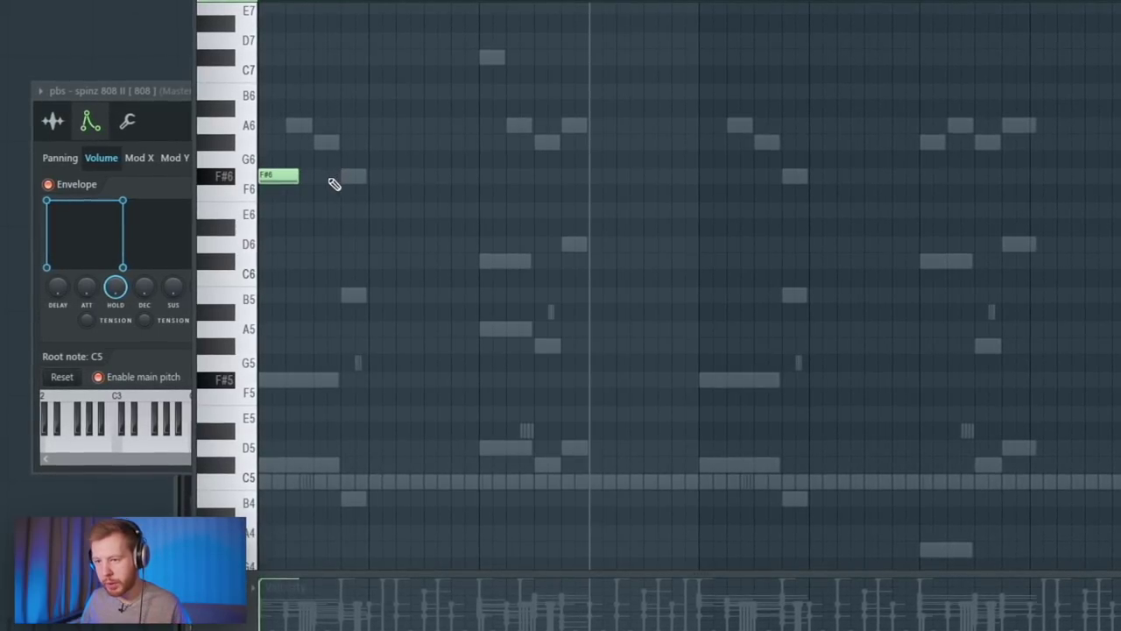
# Step: Write the 808 bassline over the first four bars with F#6, C#6 and D6 notes, ending on C#6 and two short G#6 notes
pyautogui.moveTo(294, 9); pyautogui.dragTo(298, 4)
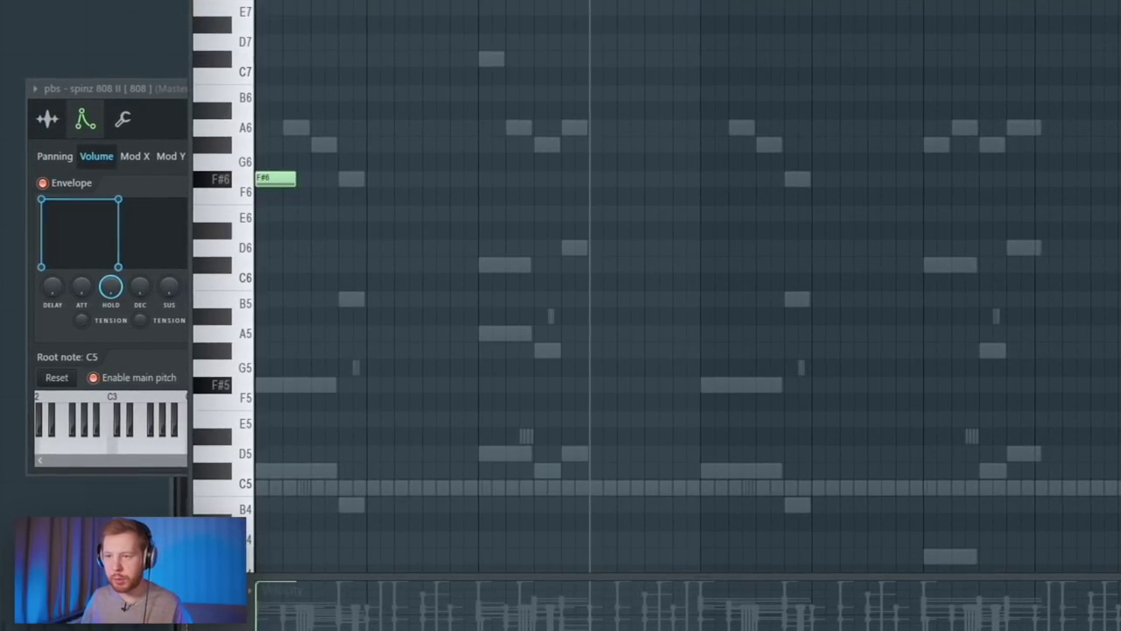
pyautogui.click(350, 178)
pyautogui.click(387, 177)
pyautogui.click(455, 266)
pyautogui.moveTo(504, 179); pyautogui.dragTo(507, 251)
pyautogui.moveTo(638, 251); pyautogui.dragTo(641, 265)
pyautogui.click(682, 137)
pyautogui.moveTo(701, 141); pyautogui.dragTo(688, 141)
pyautogui.click(696, 142)
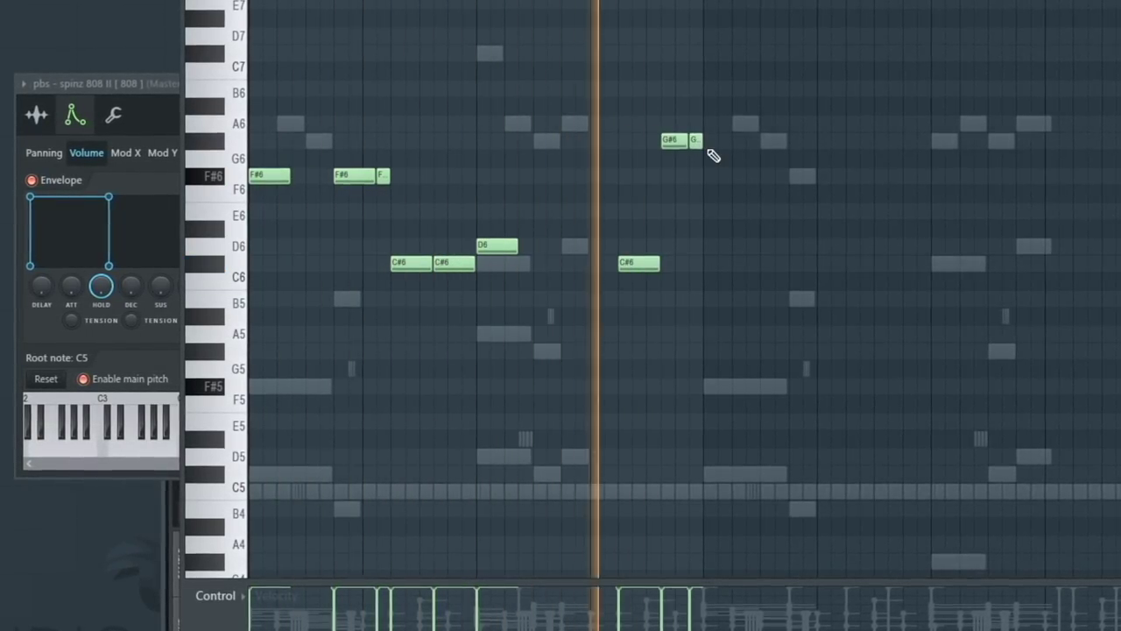
# Step: Raise the bar 4 C#6 note one octave and duplicate the four-bar 808 phrase into bars 5 to 8
pyautogui.hotkey('ctrl', 'Down')
pyautogui.hotkey('ctrl', 'Up')
pyautogui.moveTo(652, 431); pyautogui.dragTo(714, 469)
pyautogui.hotkey('ctrl', 'Up')
pyautogui.hotkey('ctrl', 'b')
# Step: Rework the repeated 808 phrase to B4 and B5 in bar 6, C#5 in bar 7 and C#6 for bar 8's closing notes
pyautogui.moveTo(712, 300); pyautogui.dragTo(698, 281)
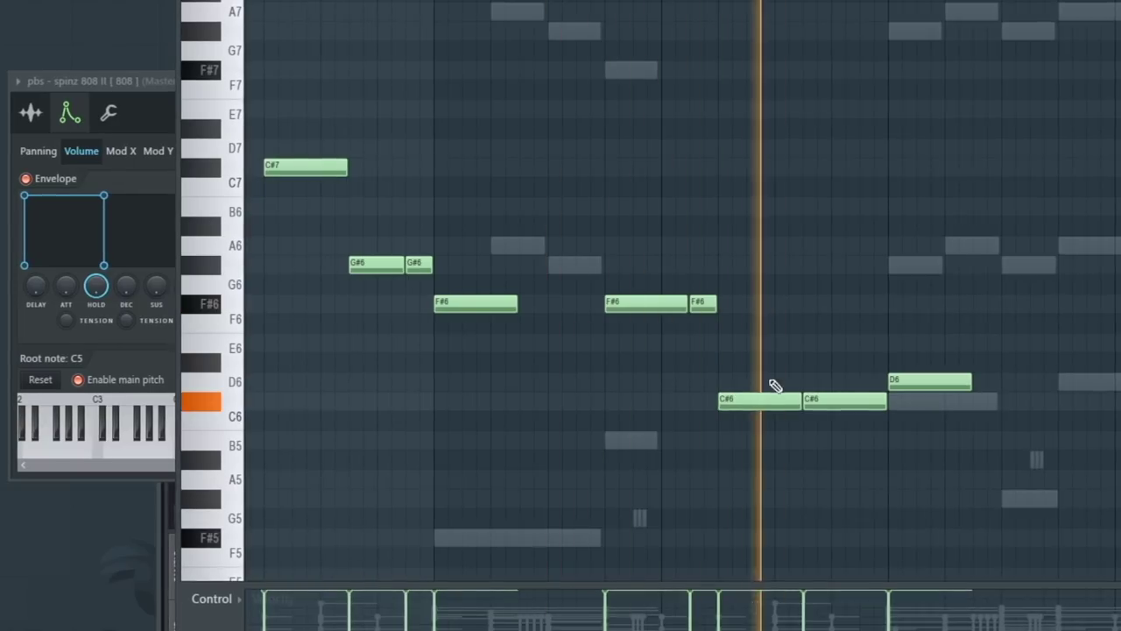
pyautogui.moveTo(777, 388); pyautogui.dragTo(841, 193)
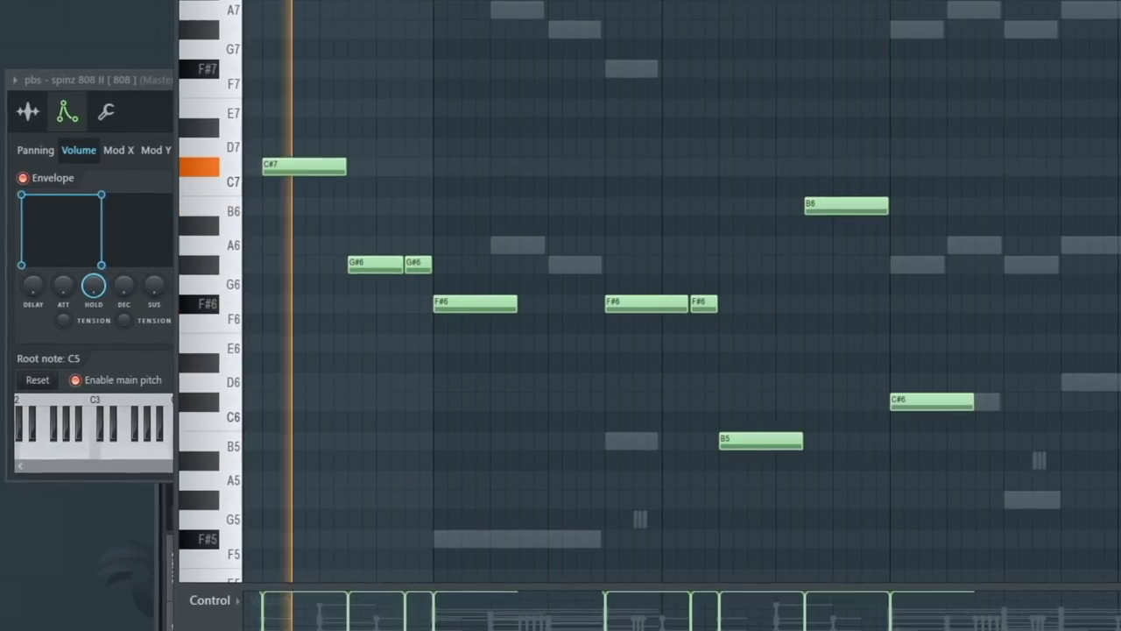
pyautogui.scroll(-2, 820, 346)
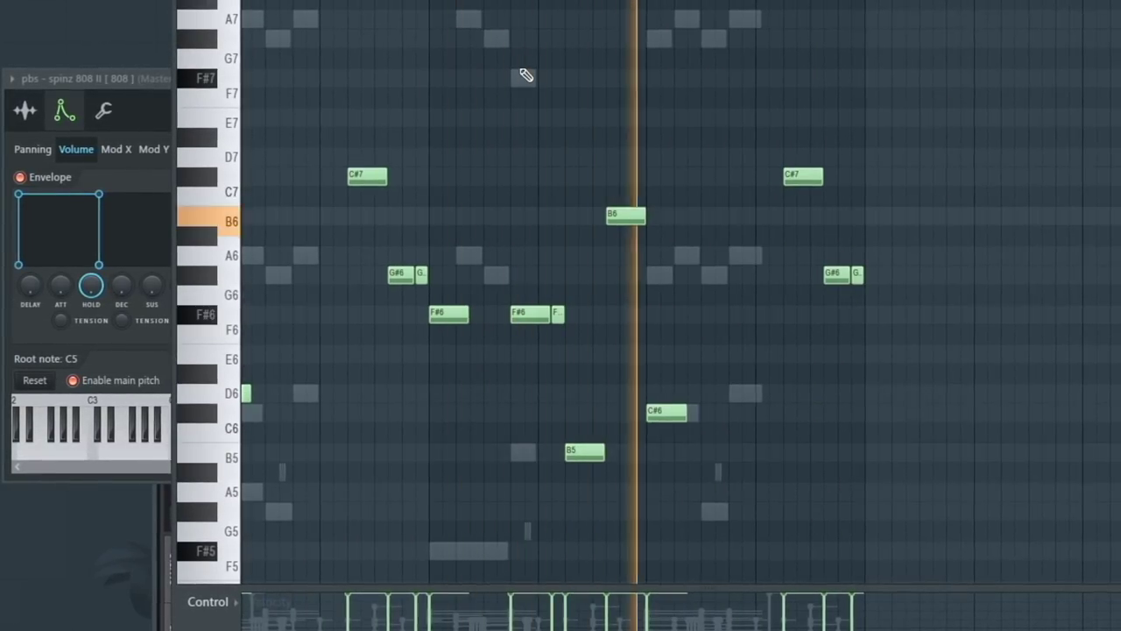
pyautogui.moveTo(814, 250); pyautogui.dragTo(876, 303)
pyautogui.moveTo(837, 274); pyautogui.dragTo(838, 177)
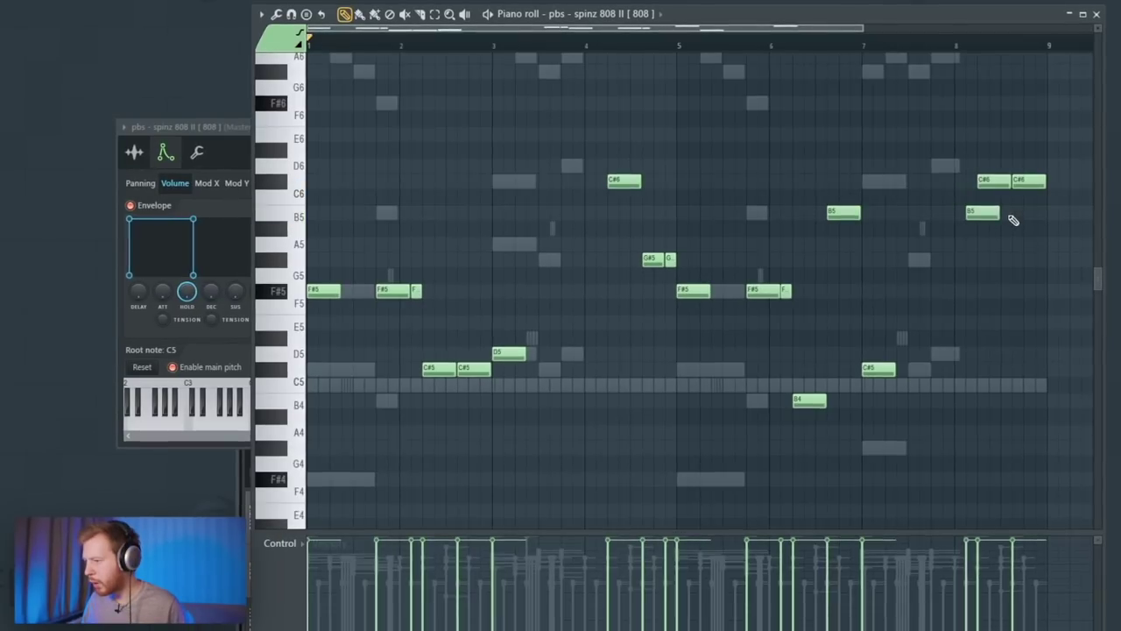
pyautogui.moveTo(999, 214); pyautogui.dragTo(973, 180)
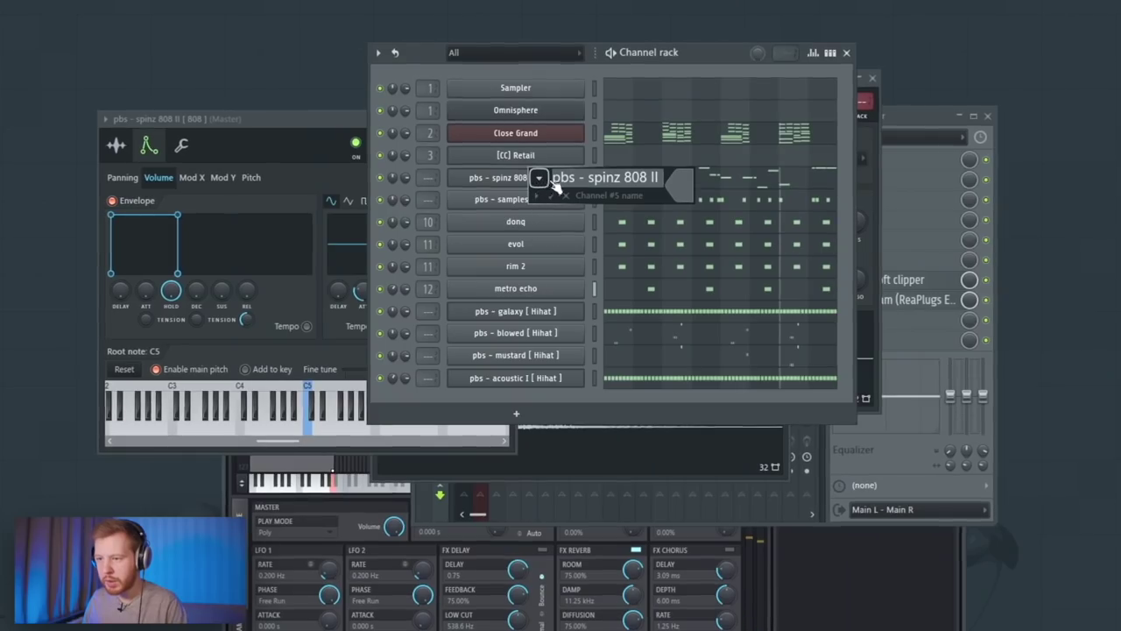
# Step: Rename the bass, kick and hi-hat channels as 808, Kick and Hihat 1 to Hihat 4
pyautogui.write('808 II [ 808')
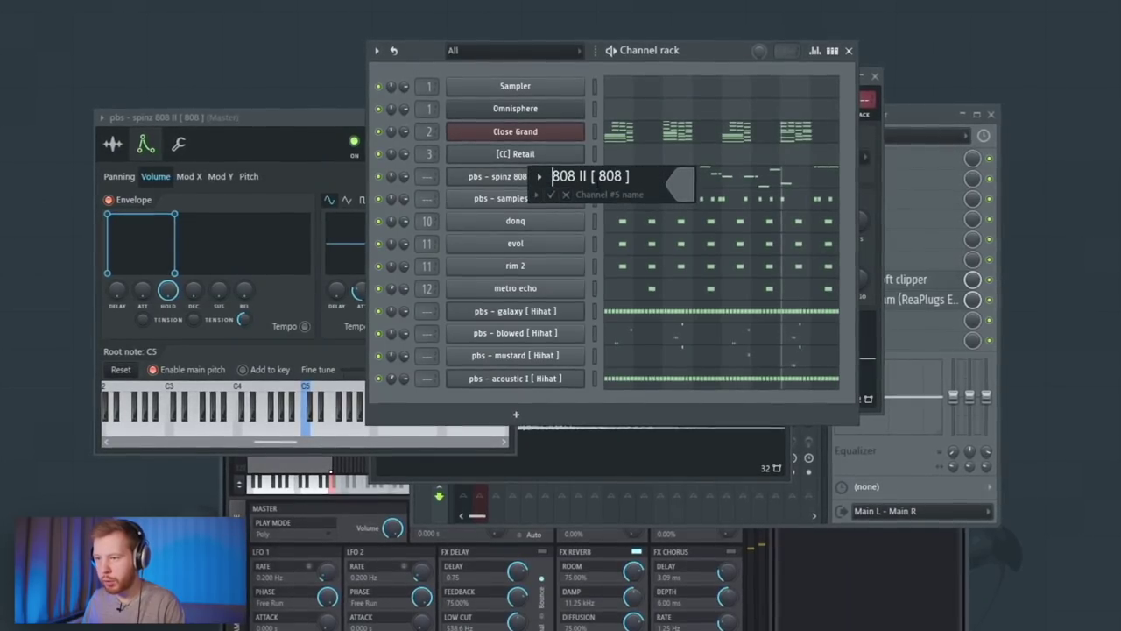
pyautogui.press('Return')
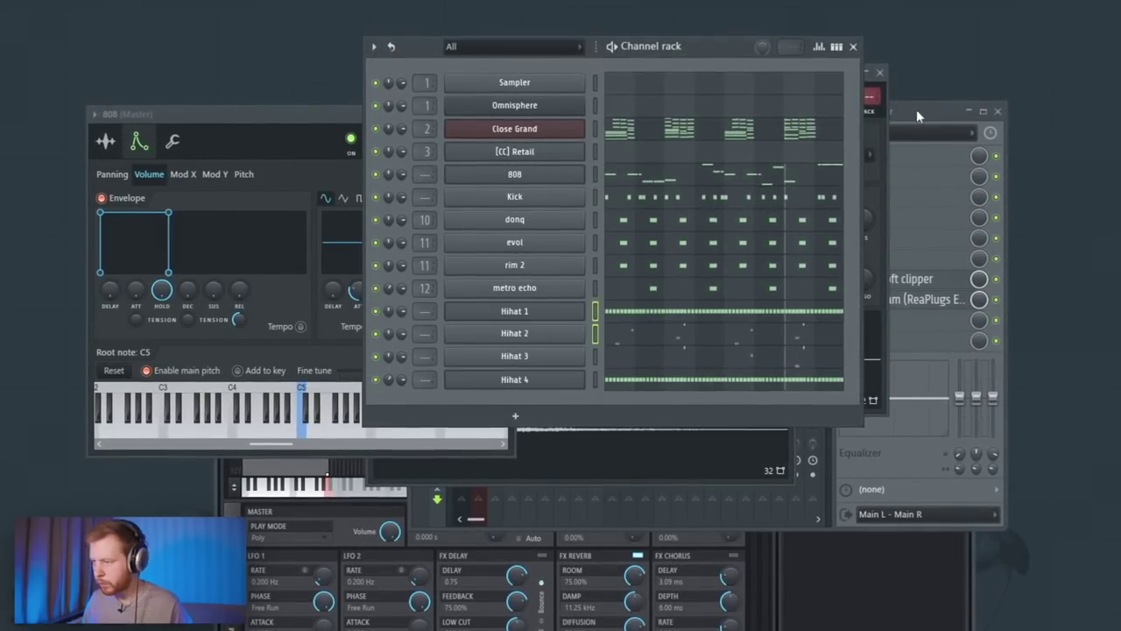
# Step: Add a second Omnisphere instance, load the In Memorium 1 patch and show its layer B
pyautogui.click(556, 368)
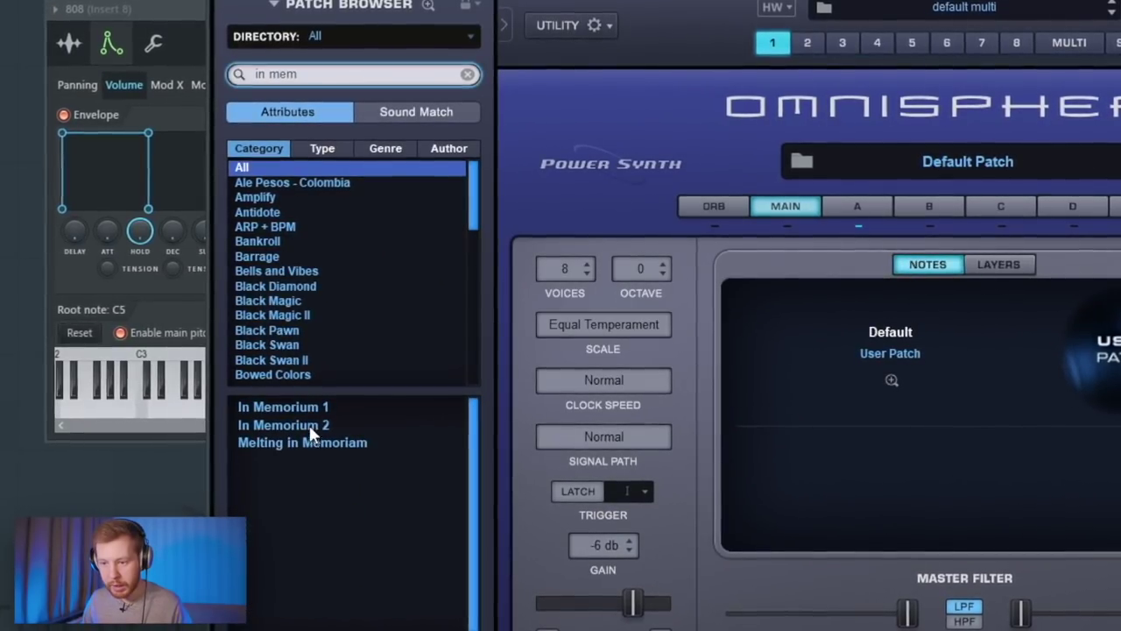
pyautogui.click(313, 408)
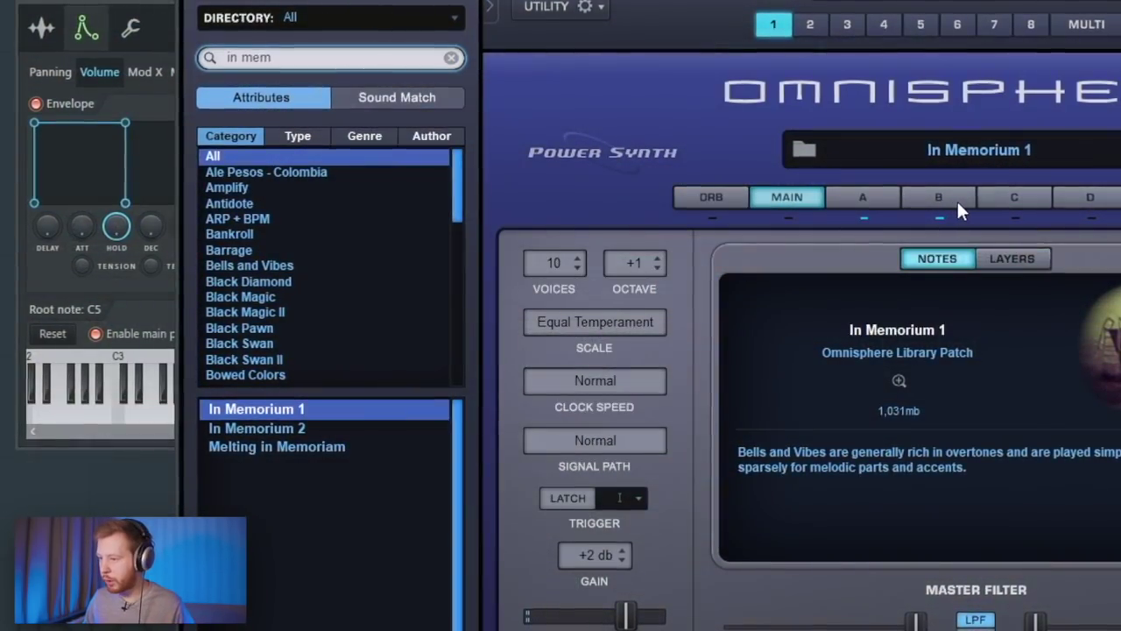
pyautogui.click(957, 205)
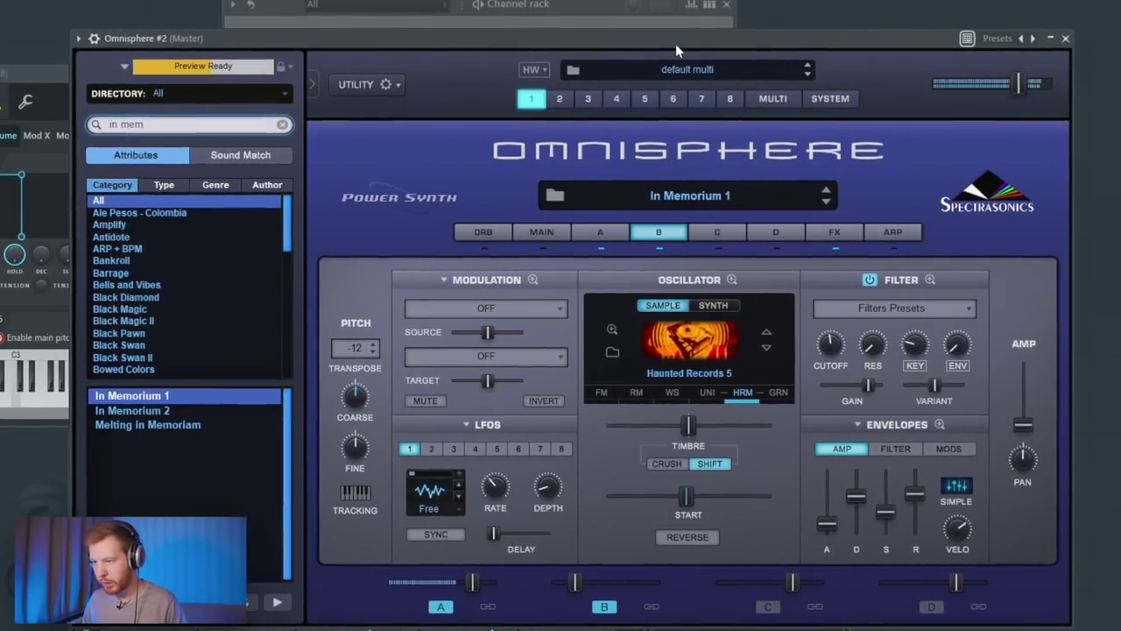
# Step: Write a rising Omnisphere #2 melody of short F#4, A4, C#5, F#5, A5 and B5 notes over the first two bars
pyautogui.click(606, 11)
pyautogui.click(483, 137)
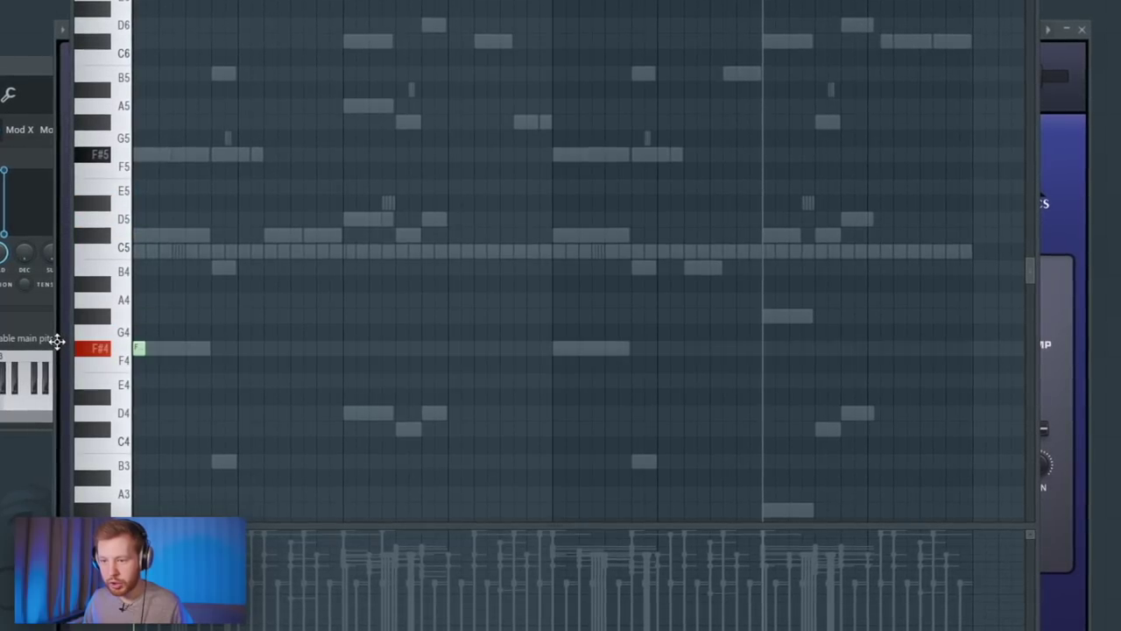
pyautogui.click(163, 299)
pyautogui.click(188, 234)
pyautogui.click(215, 153)
pyautogui.click(267, 105)
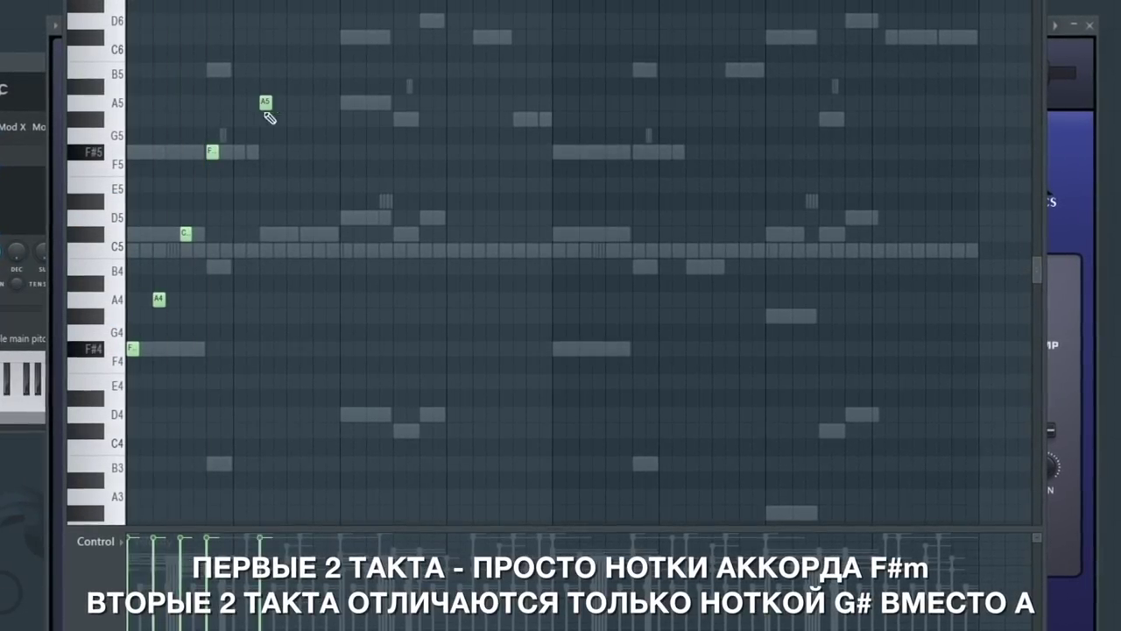
pyautogui.moveTo(267, 105); pyautogui.dragTo(241, 104)
pyautogui.click(295, 72)
# Step: Duplicate the melody into bars 3 and 4, ending on G#5 and F#5 instead, and repeat the four-bar phrase to fill eight bars
pyautogui.hotkey('ctrl', 'b')
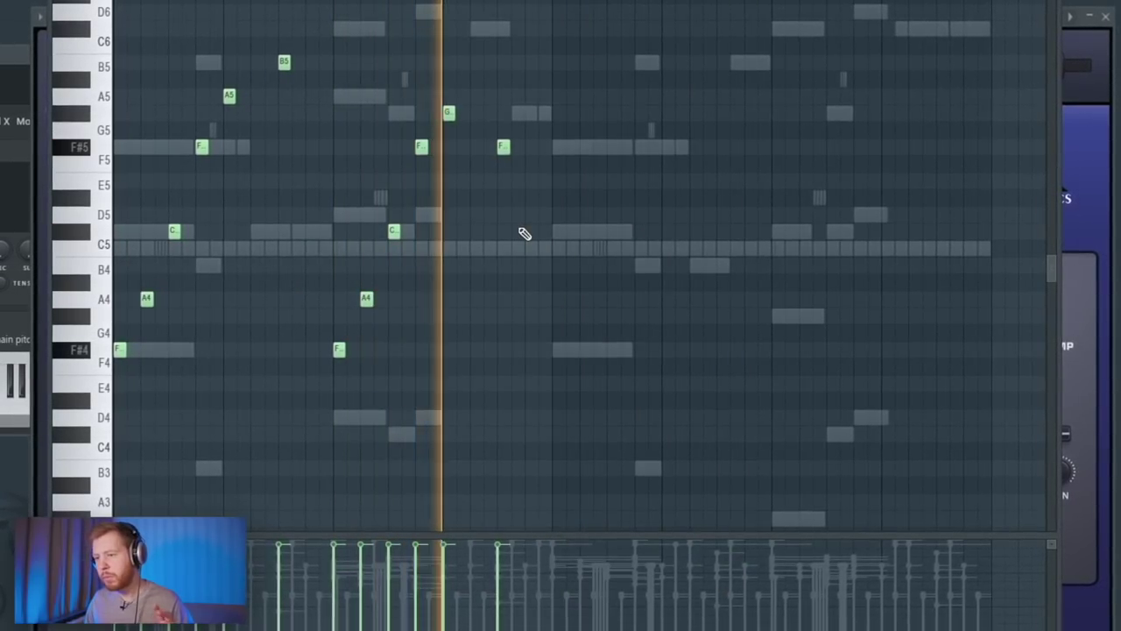
pyautogui.hotkey('ctrl', 'a')
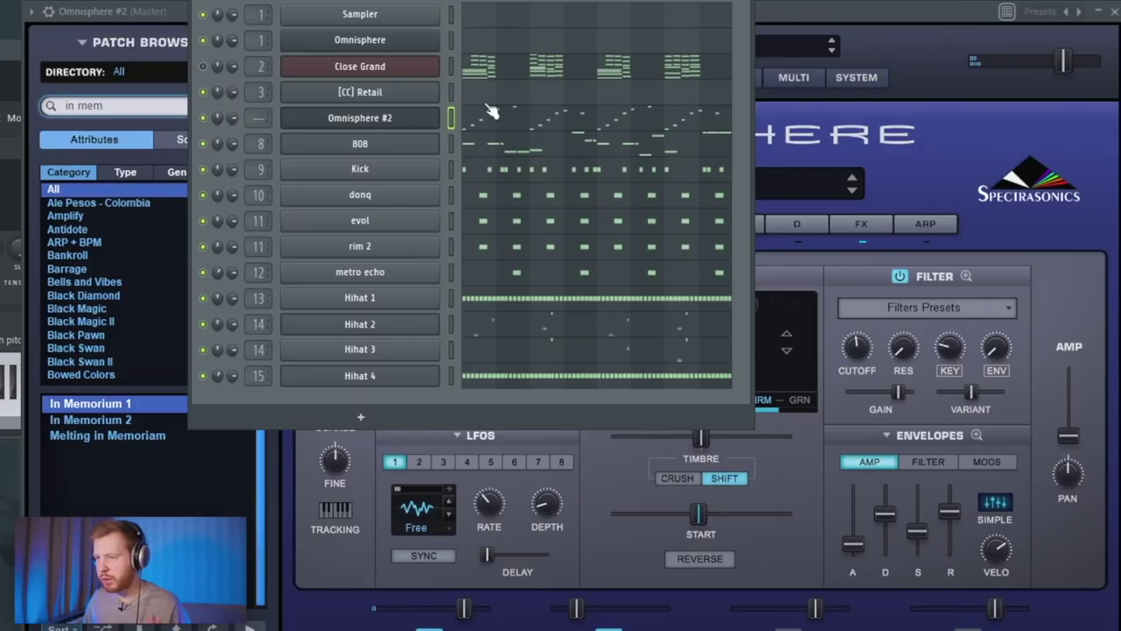
# Step: Route the Omnisphere #2 channel to mixer track 4 and play the beat with the Omnisphere pad
pyautogui.press('F6')
pyautogui.press('F9')
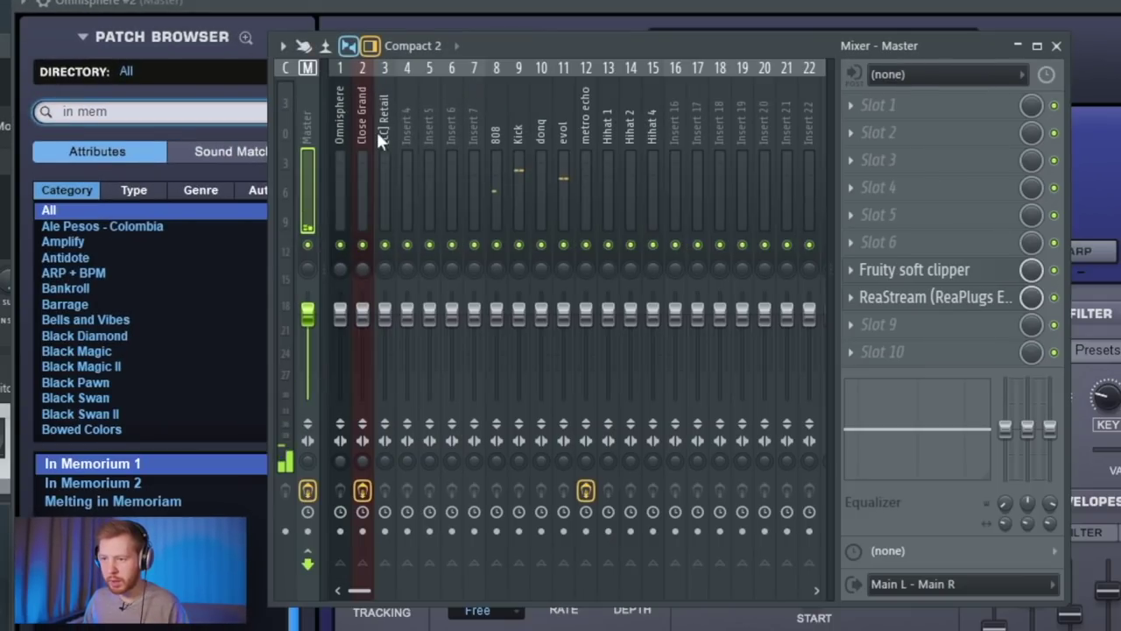
pyautogui.click(352, 122)
pyautogui.click(361, 122)
pyautogui.press('F6')
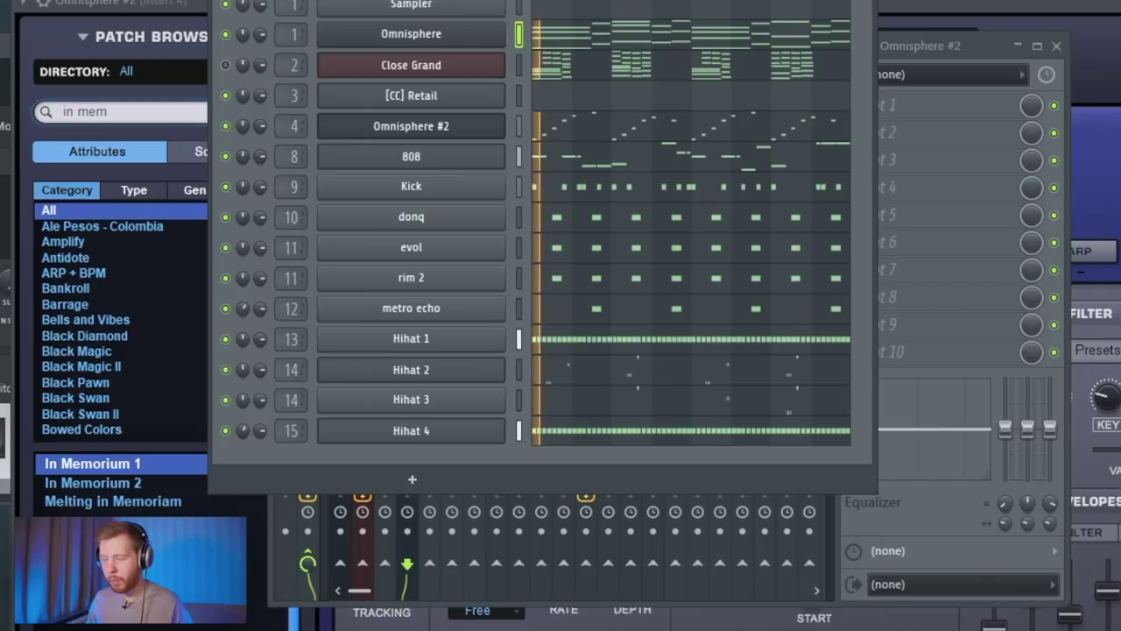
pyautogui.press('F9')
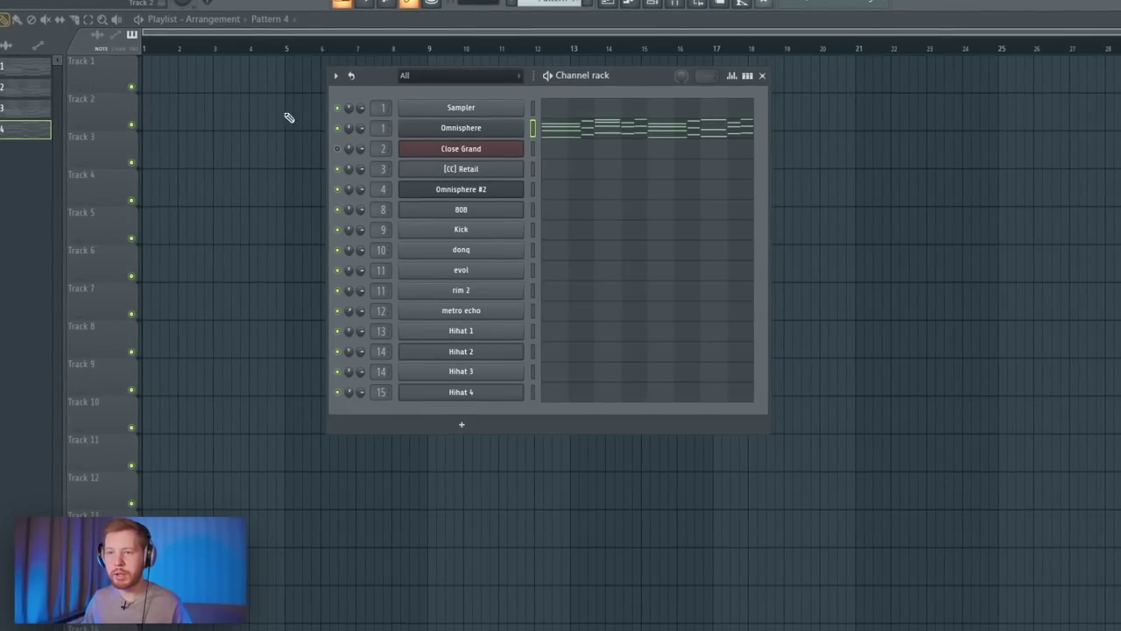
# Step: Place Pattern 4 with the Omnisphere pad at bar 1 of playlist track 2 and consolidate it into an audio clip
pyautogui.click(152, 113)
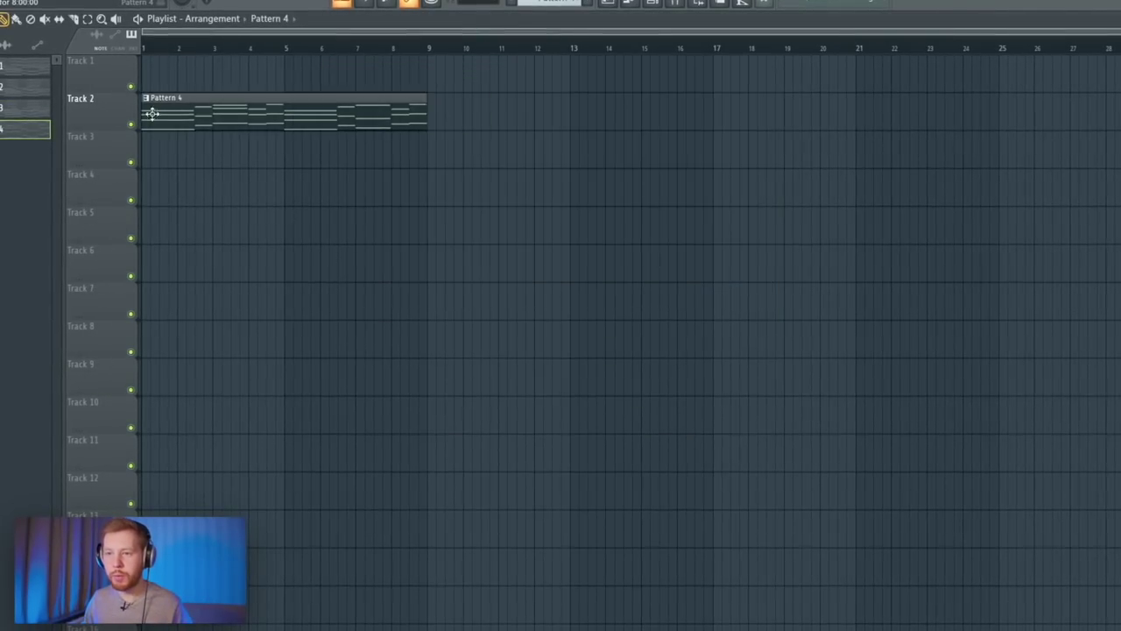
pyautogui.hotkey('ctrl', 'a')
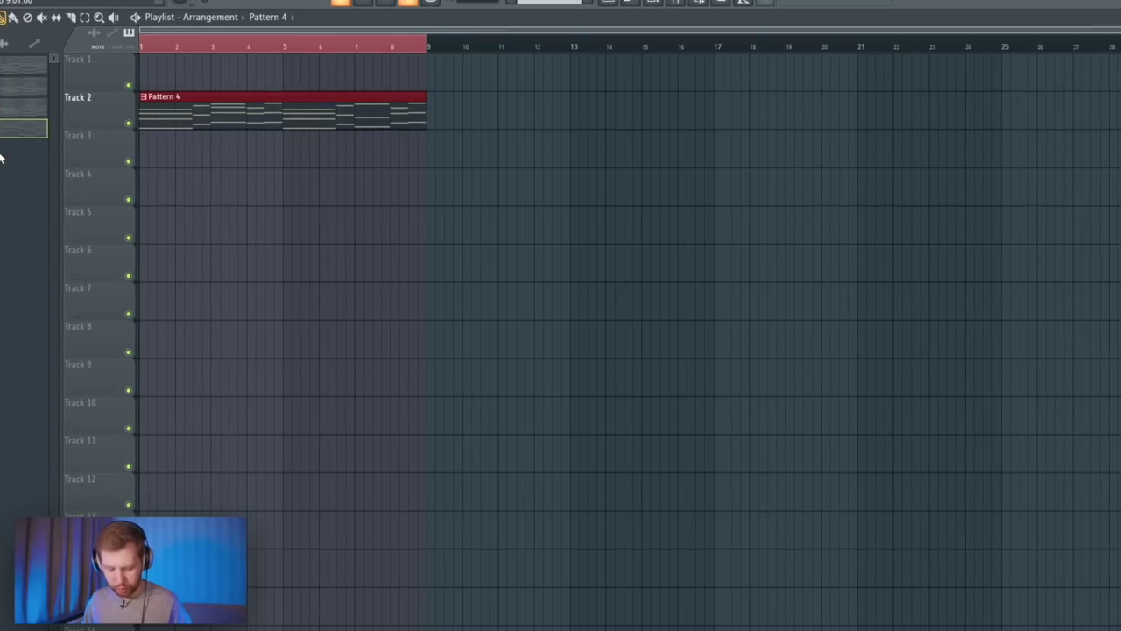
pyautogui.hotkey('ctrl', 'alt', 'c')
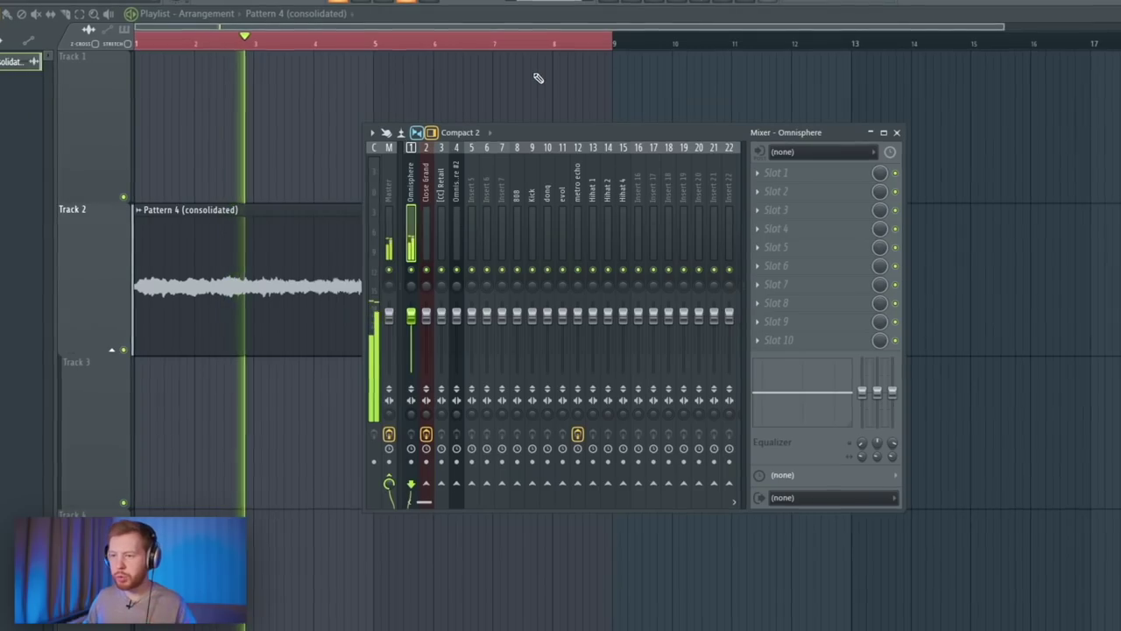
# Step: Add Fresh Air with Mid Air and High Air at 80% and FabFilter Pro-Q 3 to the Omnisphere mixer track
pyautogui.click(789, 210)
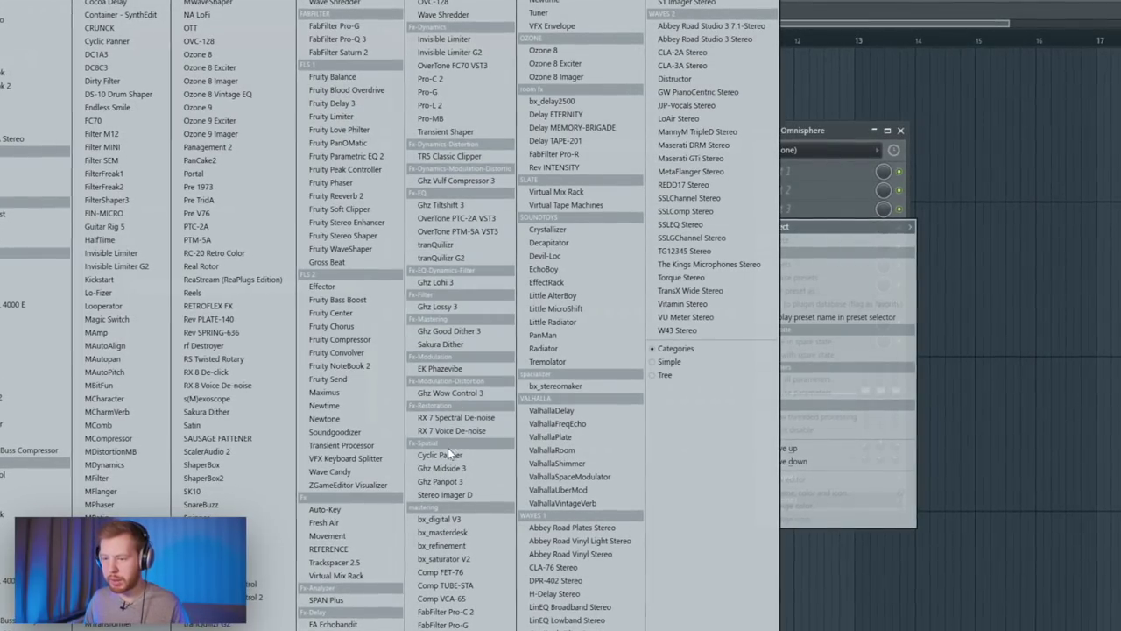
pyautogui.click(325, 523)
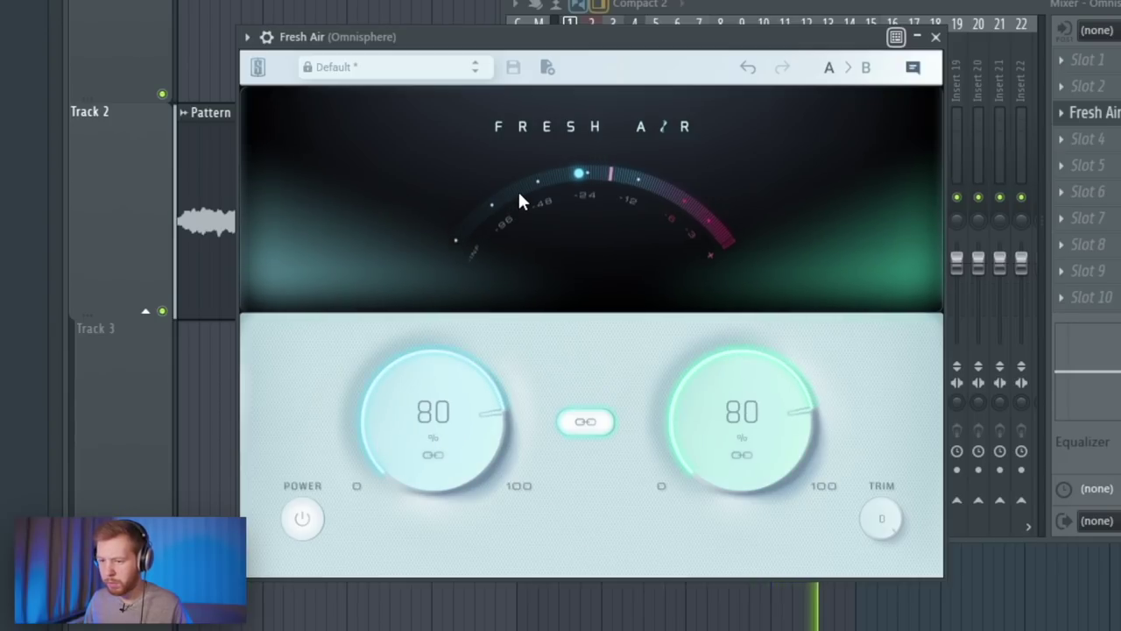
pyautogui.click(1116, 141)
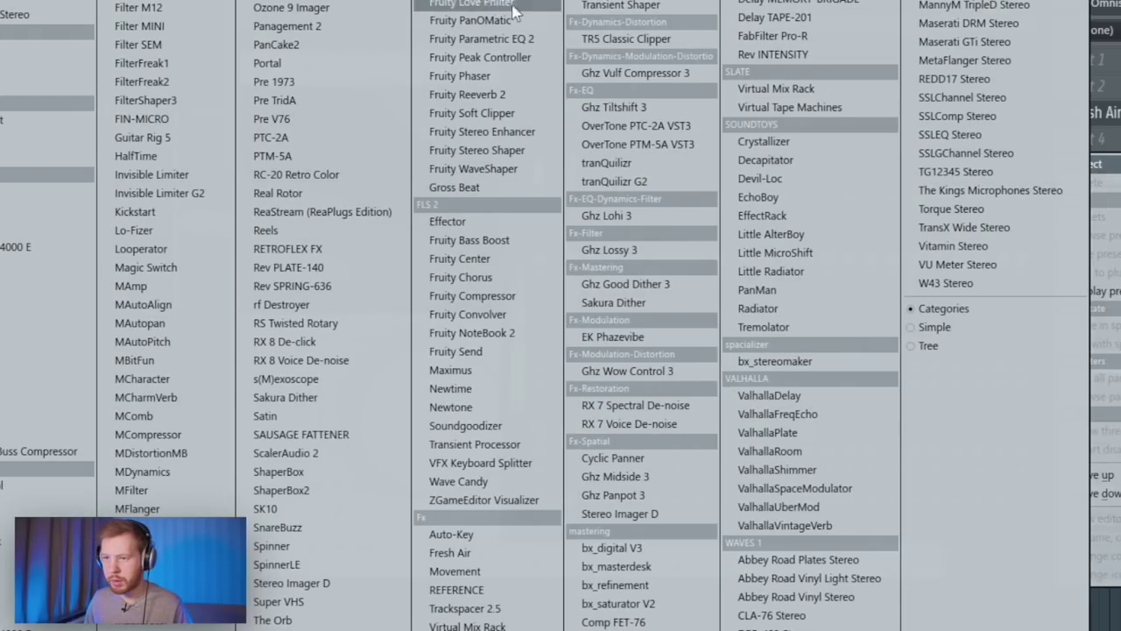
pyautogui.click(473, 2)
pyautogui.moveTo(384, 98); pyautogui.dragTo(708, 66)
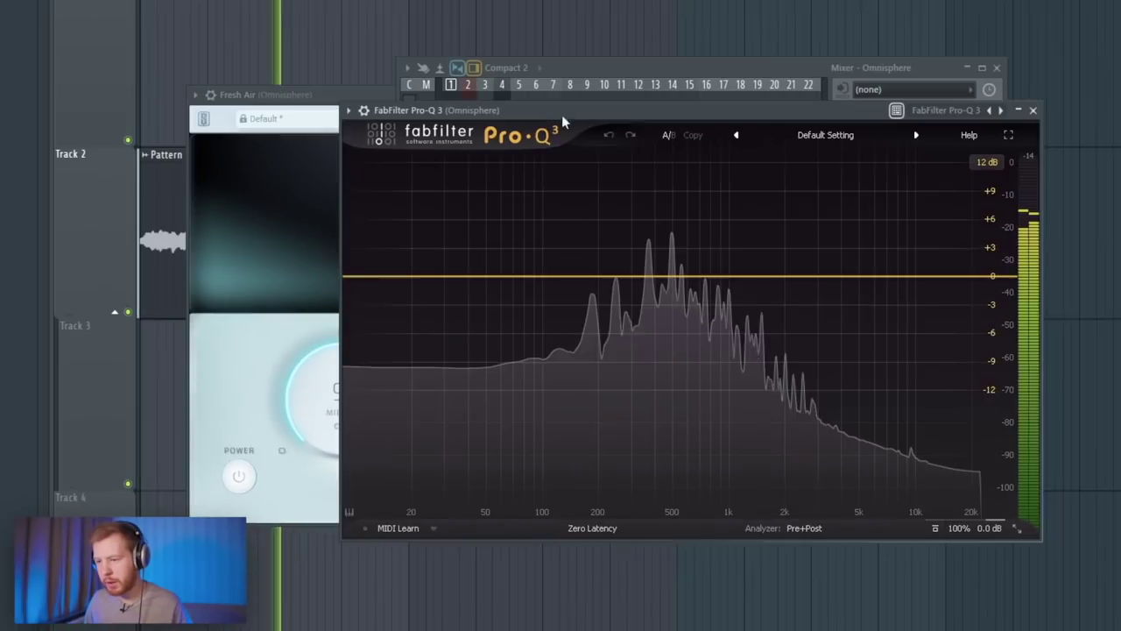
# Step: Roll off the Omnisphere track's lows with a low cut in Pro-Q 3 and dip about 5 dB near 1287 Hz
pyautogui.moveTo(392, 279); pyautogui.dragTo(514, 270)
pyautogui.moveTo(751, 277); pyautogui.dragTo(751, 323)
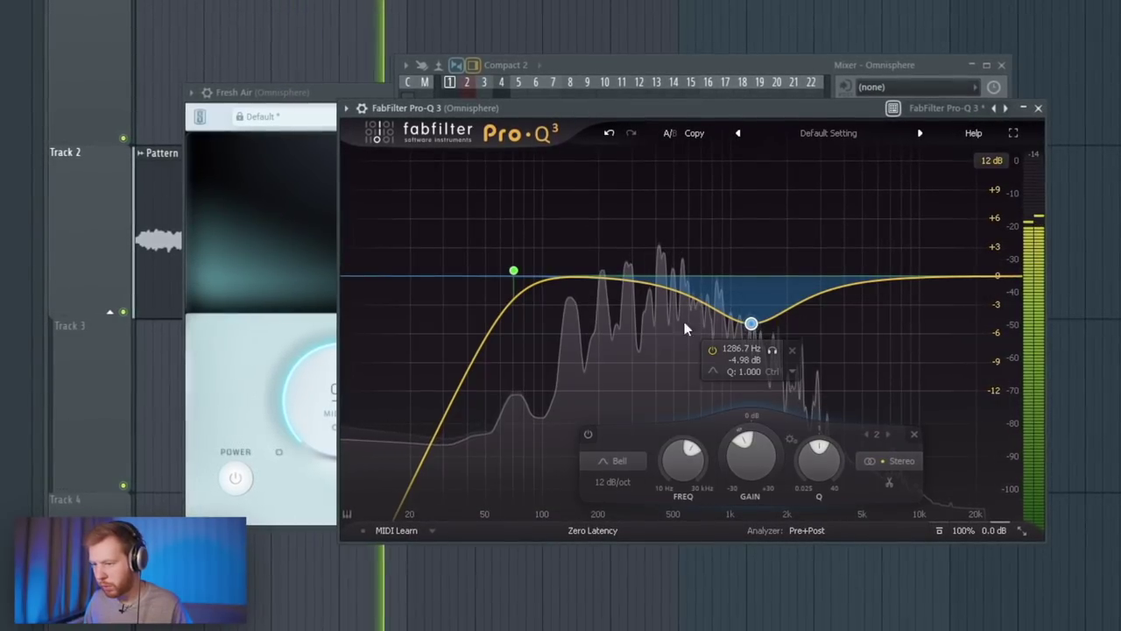
pyautogui.moveTo(514, 271); pyautogui.dragTo(574, 267)
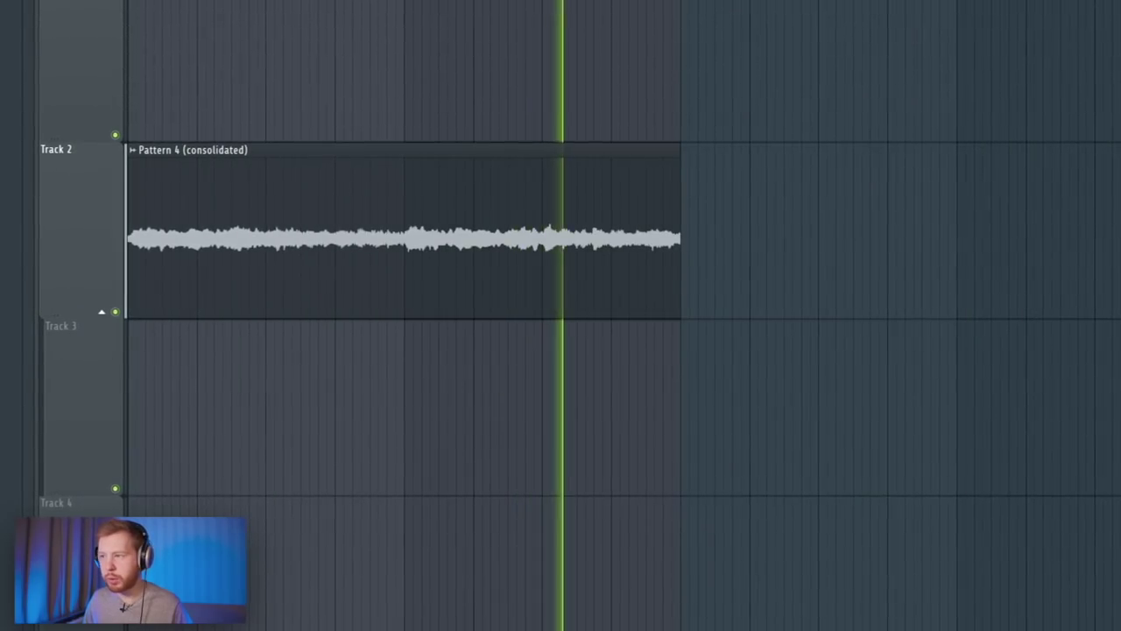
# Step: Add Fresh Air and a ping-pong Baby Comeback delay at dotted 1/8 to the Omnisphere #2 mixer track
pyautogui.press('F6')
pyautogui.click(483, 41)
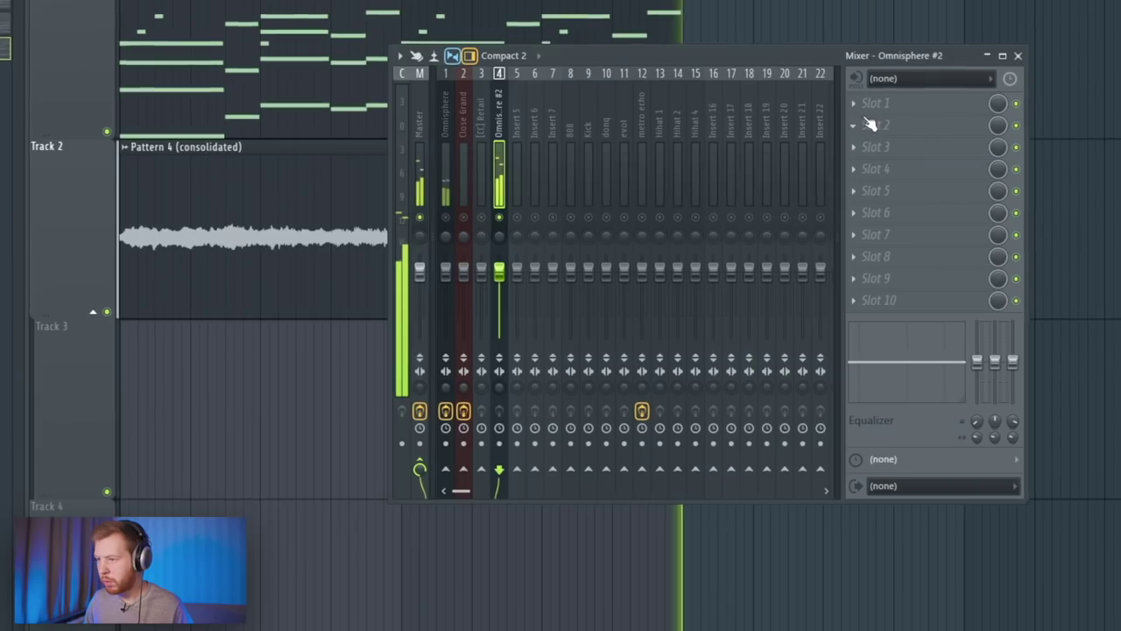
pyautogui.click(870, 125)
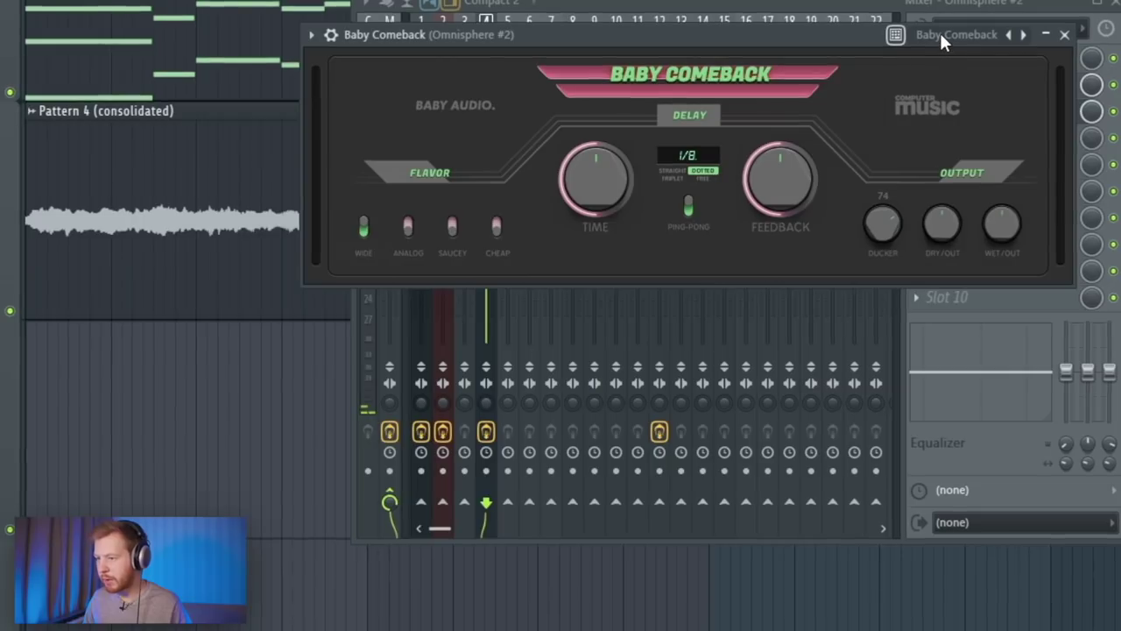
pyautogui.press('space')
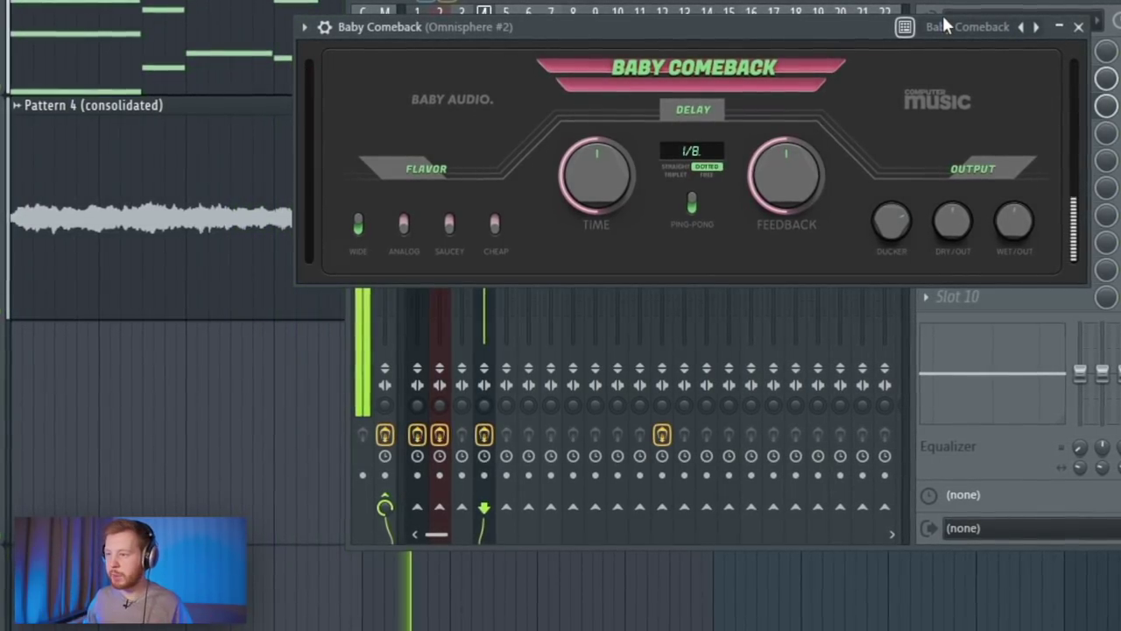
pyautogui.click(1082, 26)
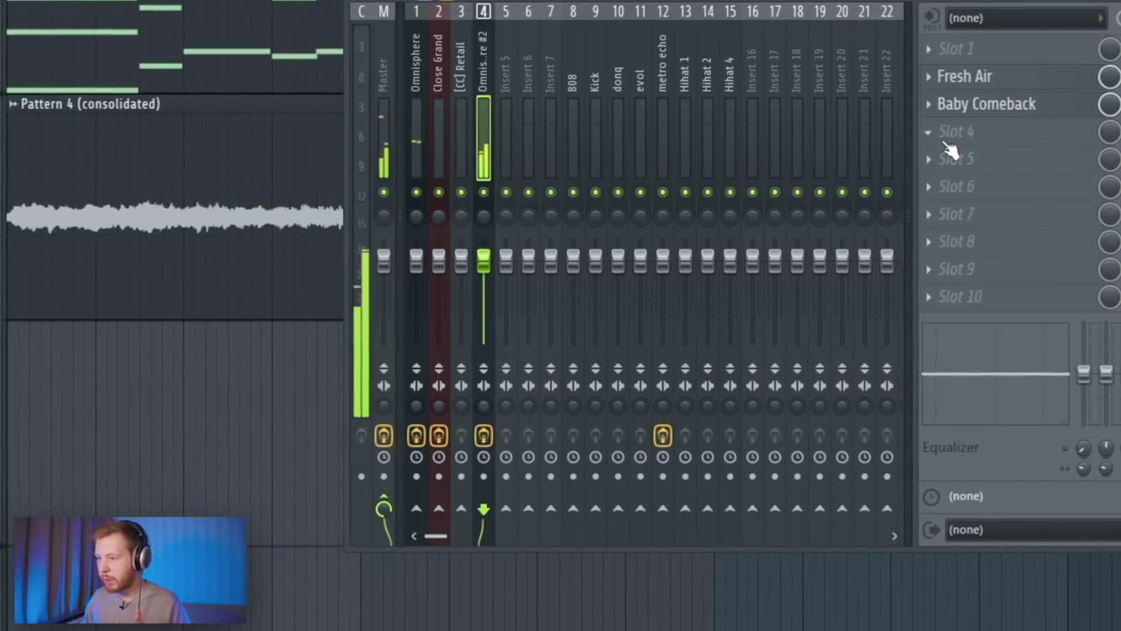
# Step: Add FabFilter Pro-Q 3 to the Omnisphere #2 track with a low cut near 212 Hz and dips in the midrange
pyautogui.click(950, 131)
pyautogui.press('Escape')
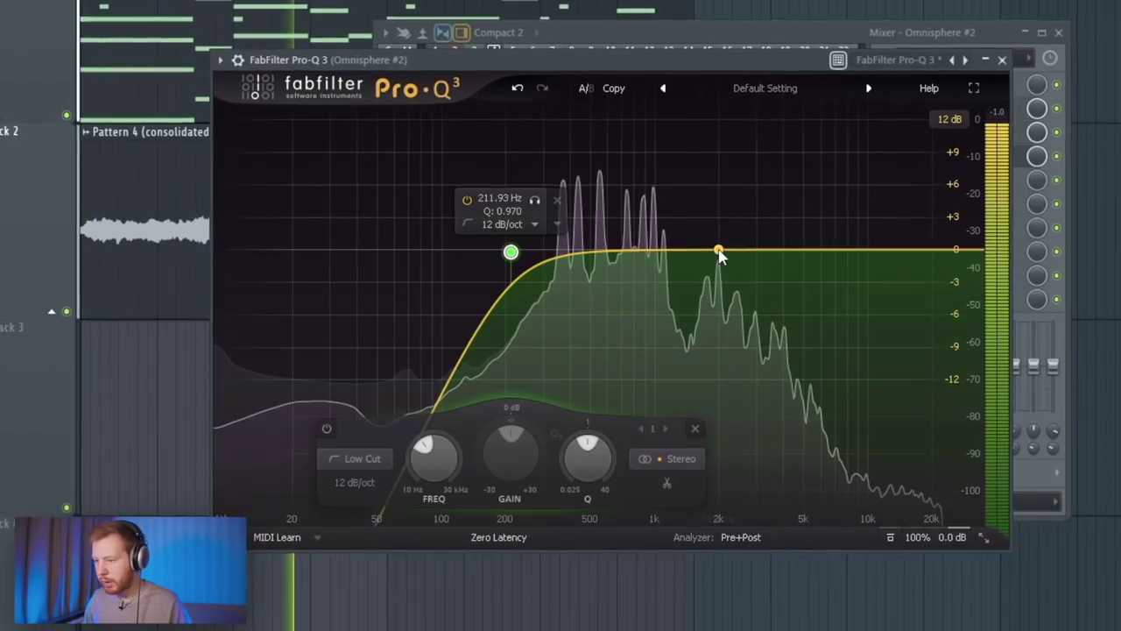
pyautogui.moveTo(720, 252); pyautogui.dragTo(631, 288)
pyautogui.moveTo(708, 255); pyautogui.dragTo(683, 300)
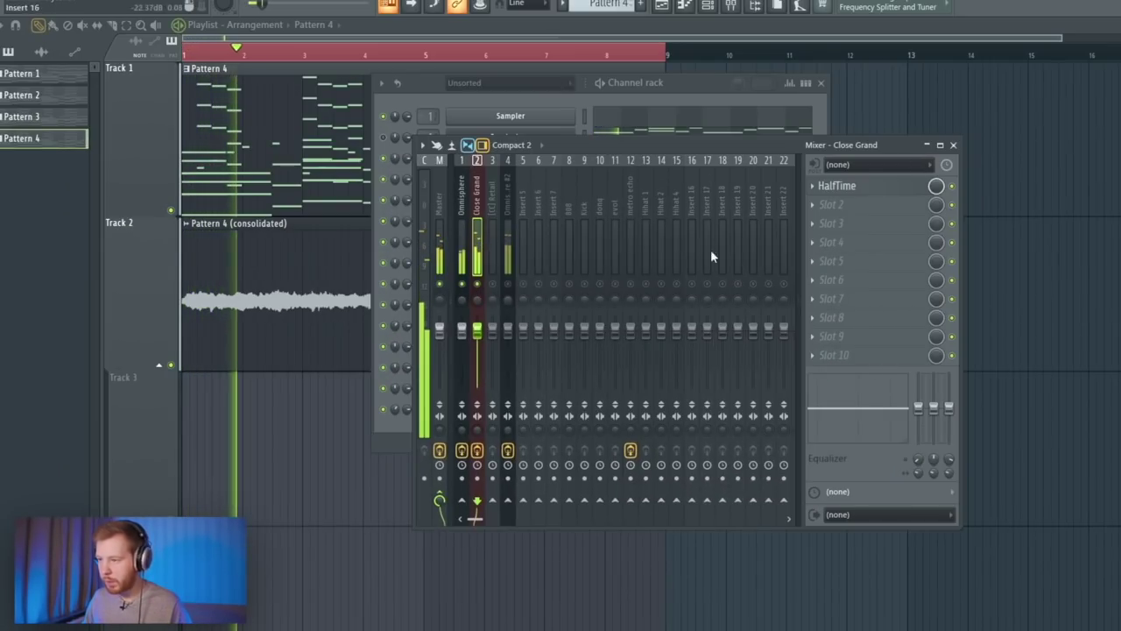
# Step: Add a second HalfTime with 1/4 loop, 2x mode and about 64% mix, plus Fresh Air with adjusted linked amounts, to the Close Grand track
pyautogui.click(845, 222)
pyautogui.moveTo(842, 220)
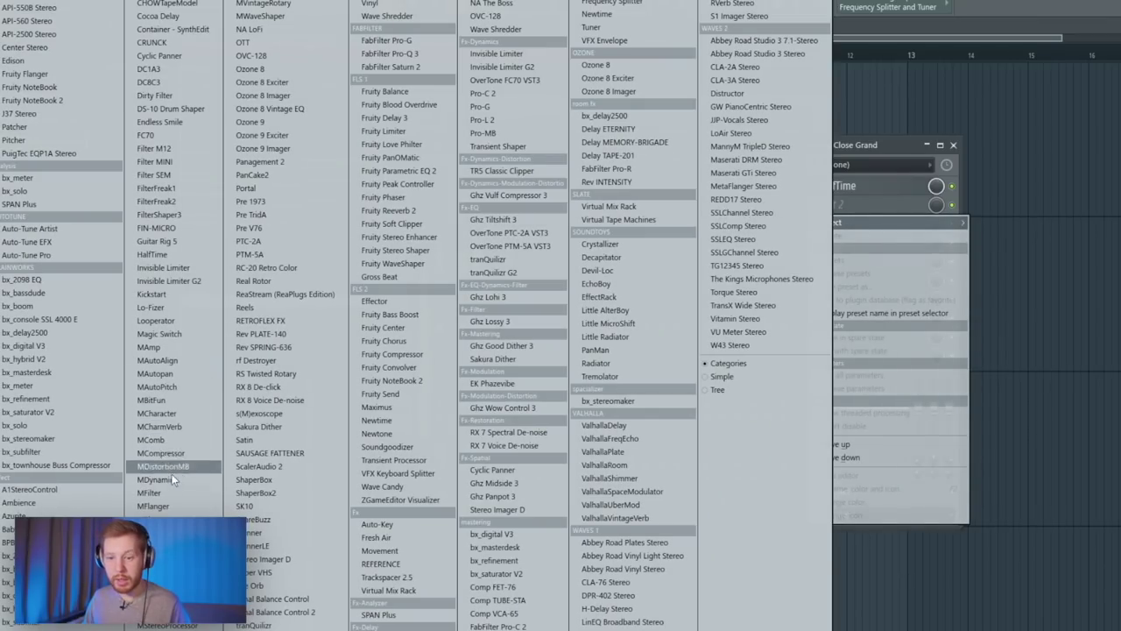
pyautogui.click(161, 253)
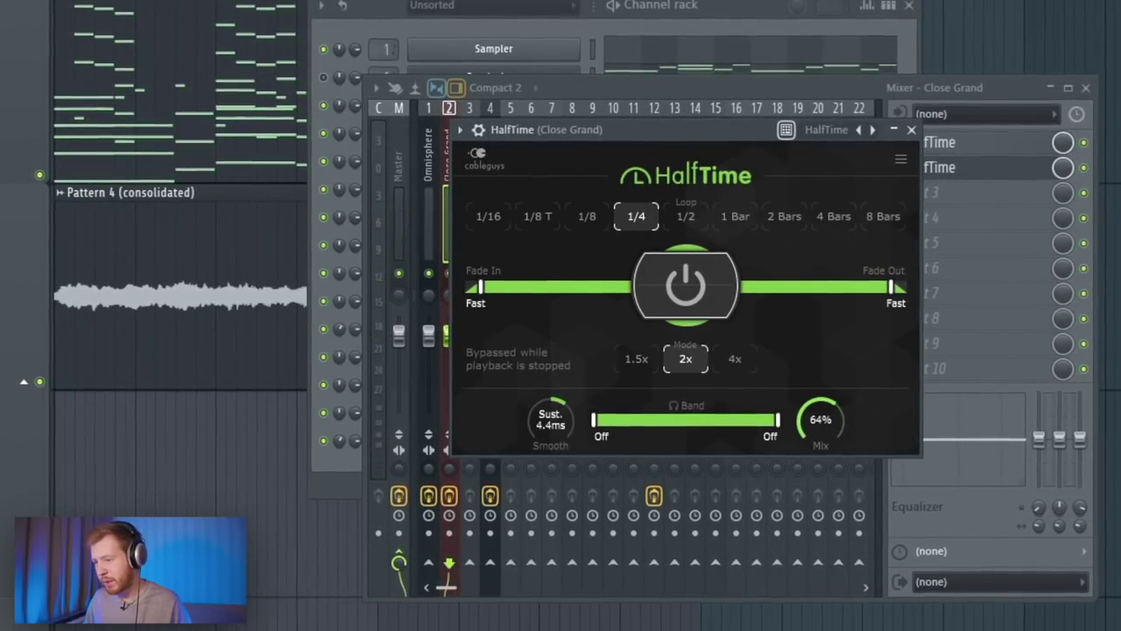
pyautogui.press('space')
pyautogui.moveTo(838, 415); pyautogui.dragTo(838, 418)
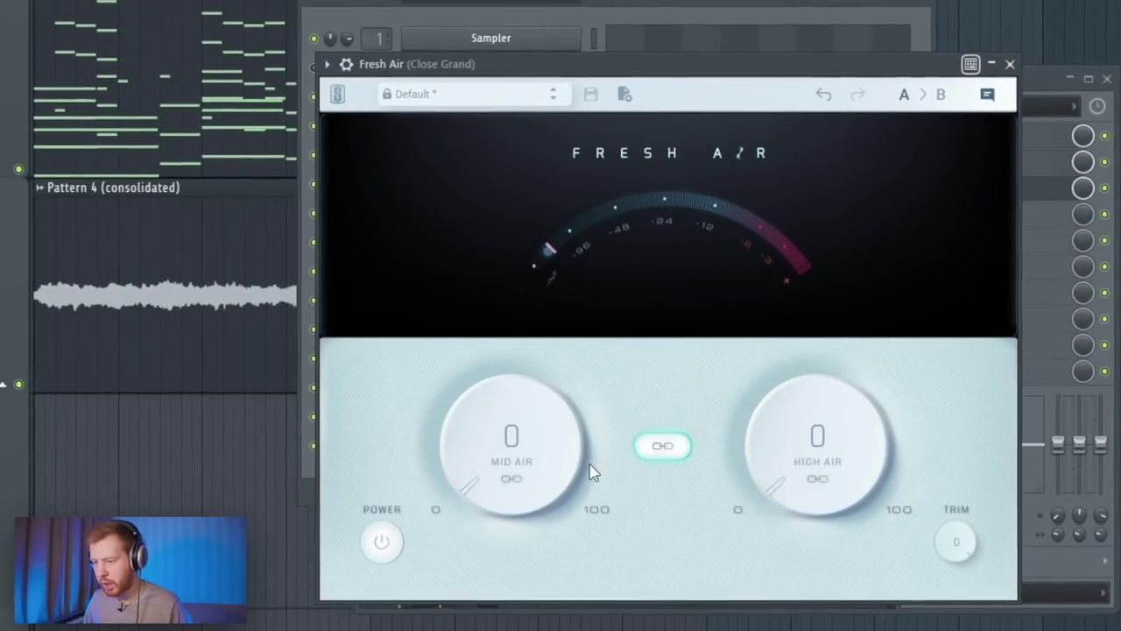
pyautogui.moveTo(590, 473); pyautogui.dragTo(566, 144)
pyautogui.moveTo(494, 495); pyautogui.dragTo(508, 603)
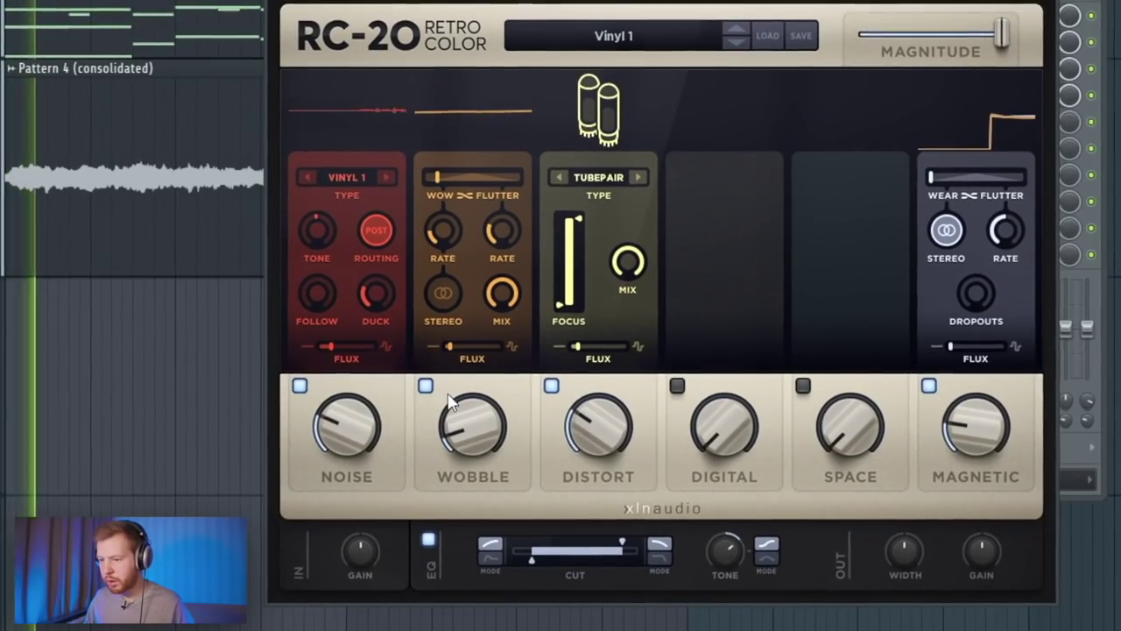
# Step: Turn off Noise in RC-20 Retro Color's Vinyl 1 preset on the Close Grand track and fine-tune the Wobble amount
pyautogui.click(302, 388)
pyautogui.moveTo(455, 436)
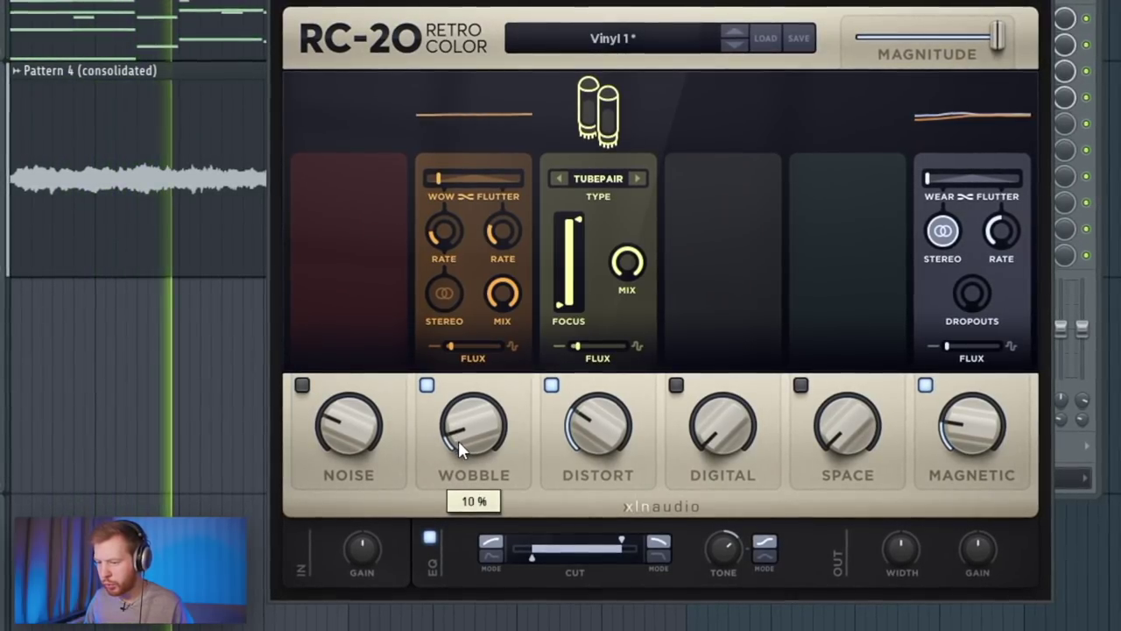
pyautogui.moveTo(458, 440); pyautogui.dragTo(490, 446)
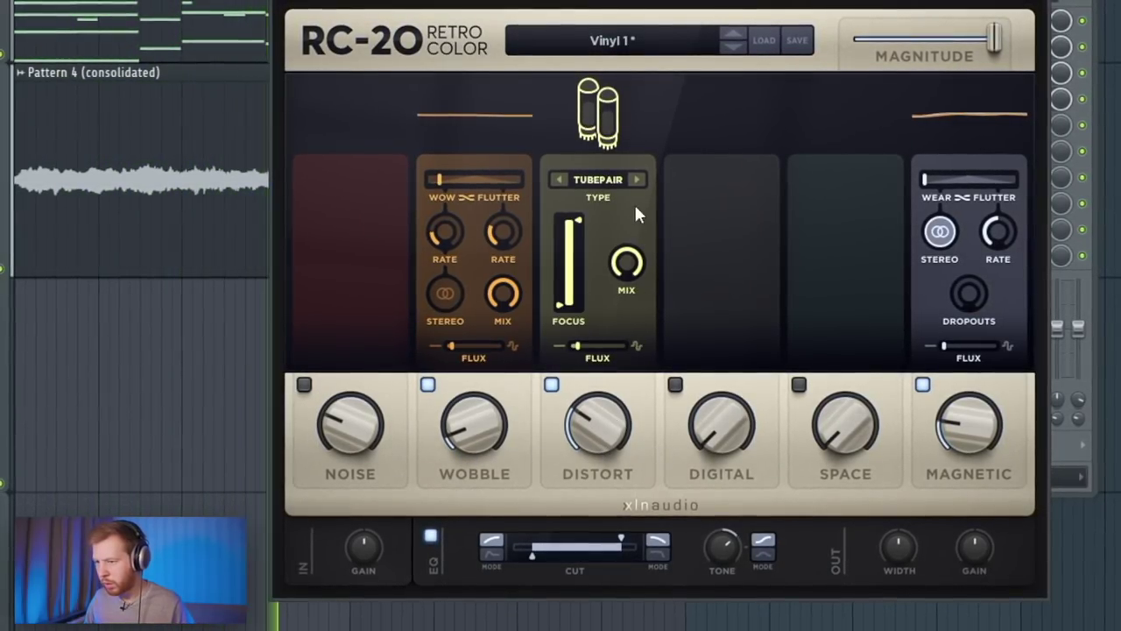
# Step: Set RC-20's distortion type to Air with a higher Distort amount, lower the input gain to about -7.1 dB and toggle Space
pyautogui.click(637, 179)
pyautogui.click(637, 178)
pyautogui.click(637, 179)
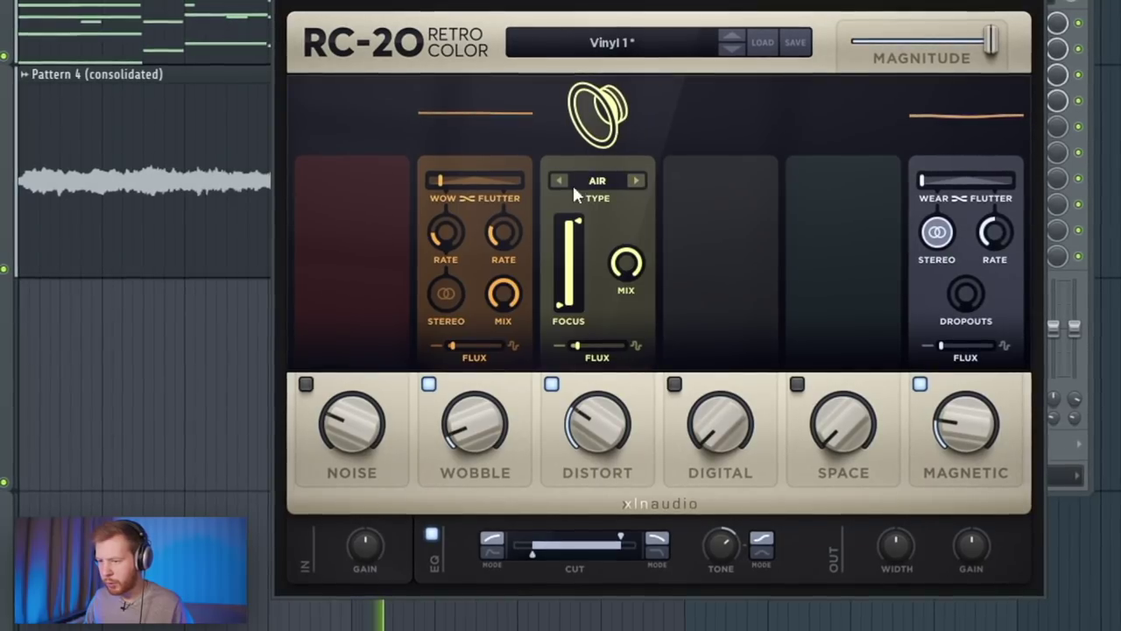
pyautogui.moveTo(577, 423); pyautogui.dragTo(607, 350)
pyautogui.moveTo(372, 565)
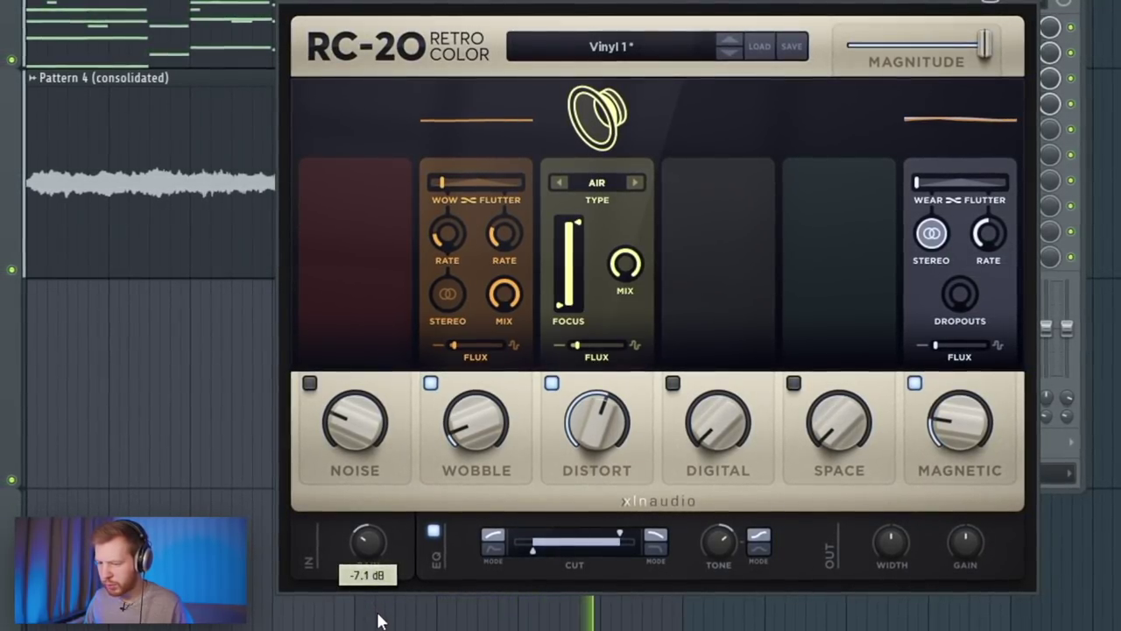
pyautogui.moveTo(372, 552); pyautogui.dragTo(400, 569)
pyautogui.click(791, 382)
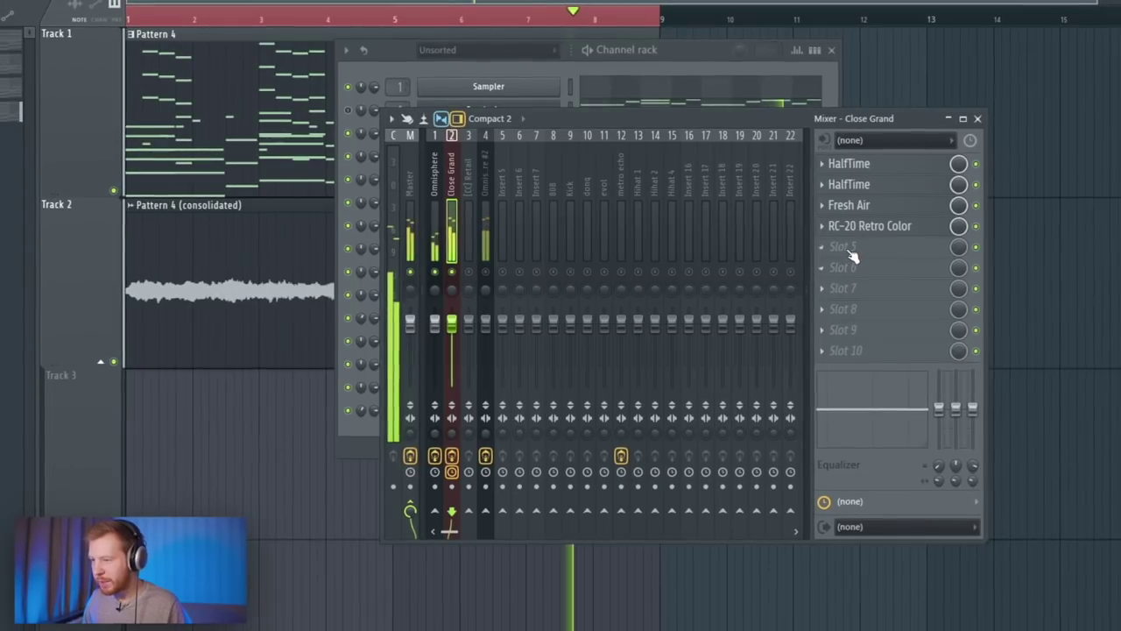
# Step: Add FabFilter Pro-Q 3 to the Close Grand track with a low cut near 89 Hz and bell dips around 300 Hz and 1287 Hz
pyautogui.click(854, 253)
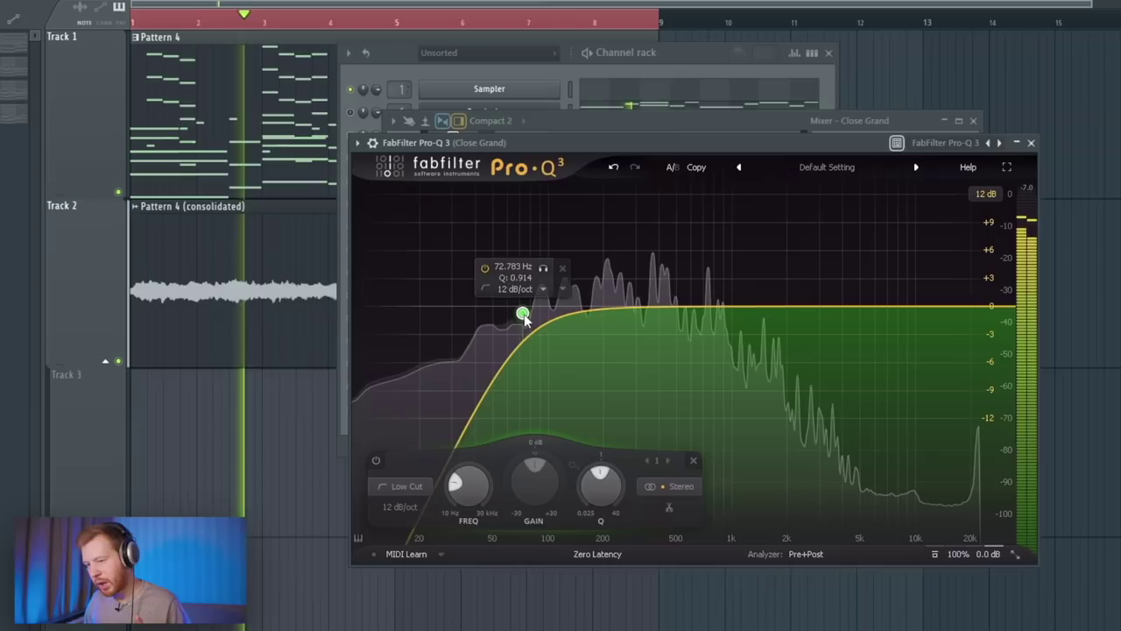
pyautogui.moveTo(520, 313); pyautogui.dragTo(538, 312)
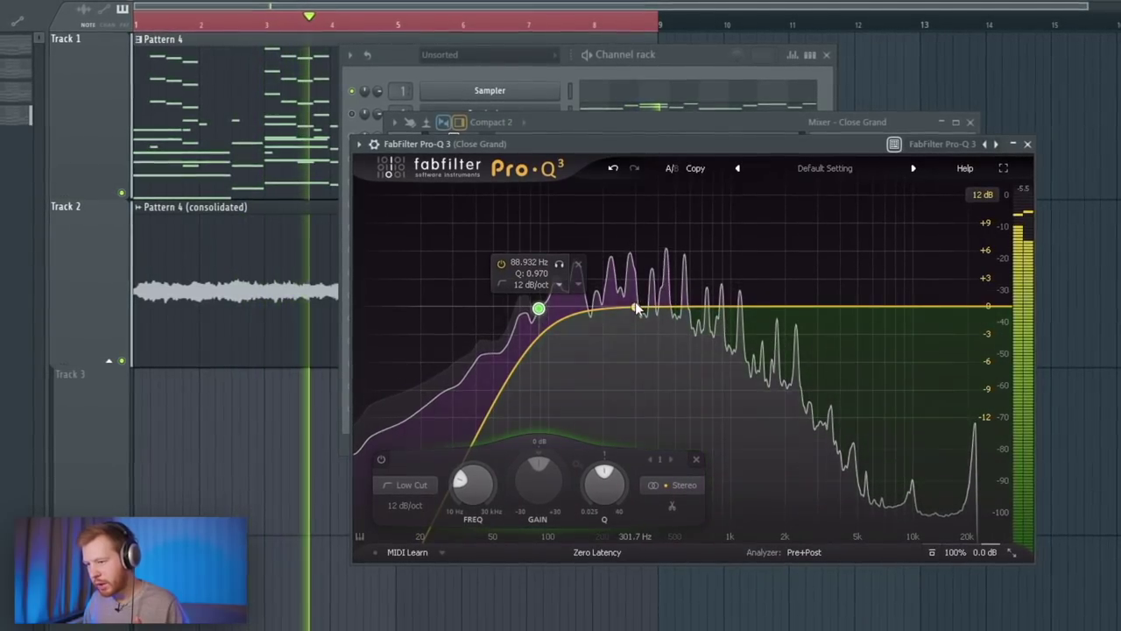
pyautogui.moveTo(765, 311); pyautogui.dragTo(767, 340)
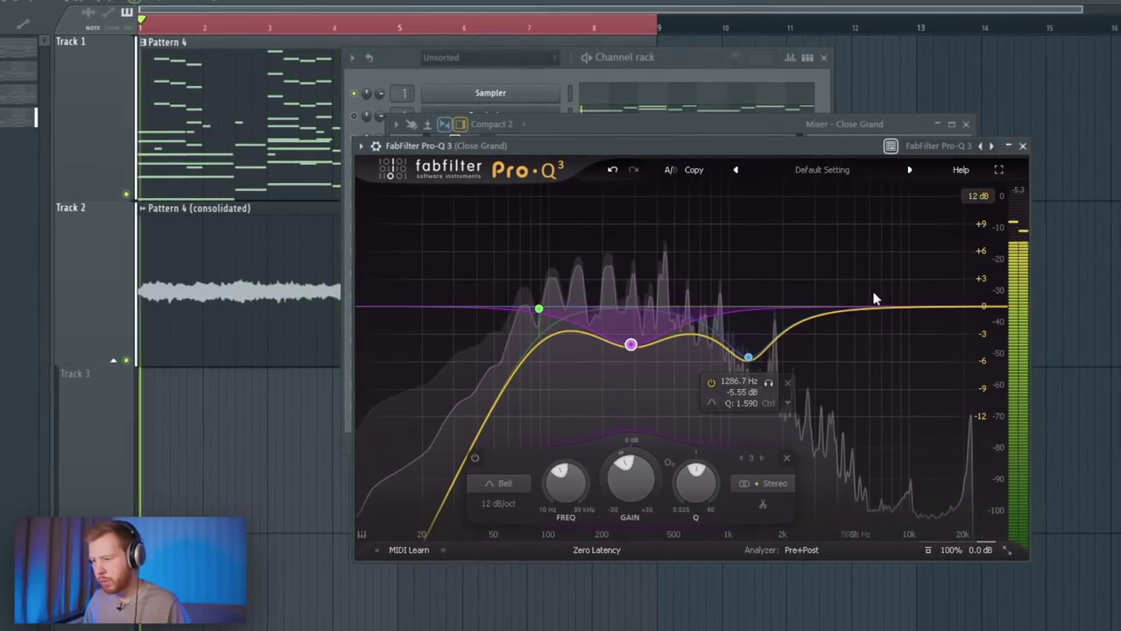
# Step: Add a 72 dB/oct high cut just above 10 kHz to the Close Grand track's Pro-Q 3 curve
pyautogui.click(974, 306)
pyautogui.click(694, 501)
pyautogui.click(701, 618)
pyautogui.moveTo(973, 306); pyautogui.dragTo(908, 351)
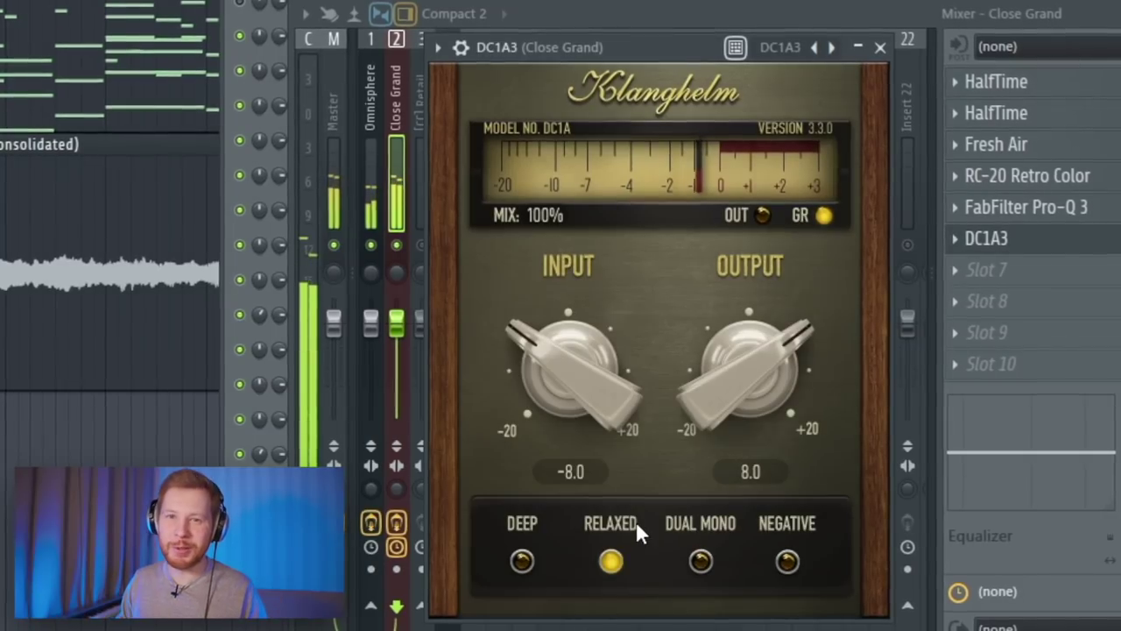
# Step: Compress the Close Grand track with DC1A3 in Relaxed mode, setting input to -6.8 and output to 9.5
pyautogui.moveTo(569, 368); pyautogui.dragTo(782, 317)
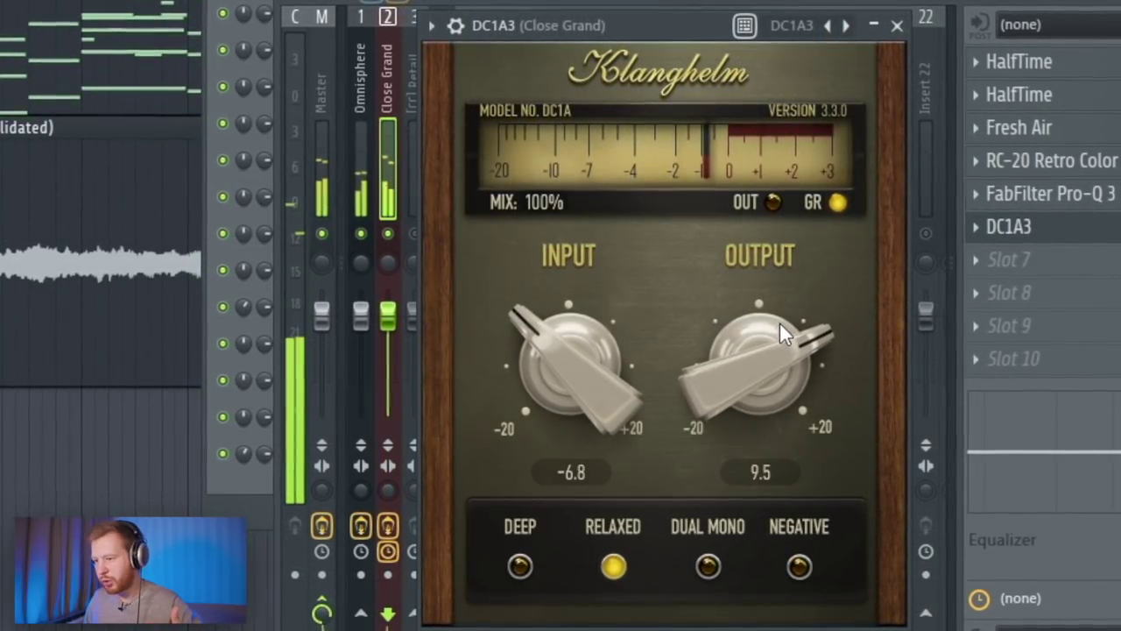
pyautogui.click(897, 26)
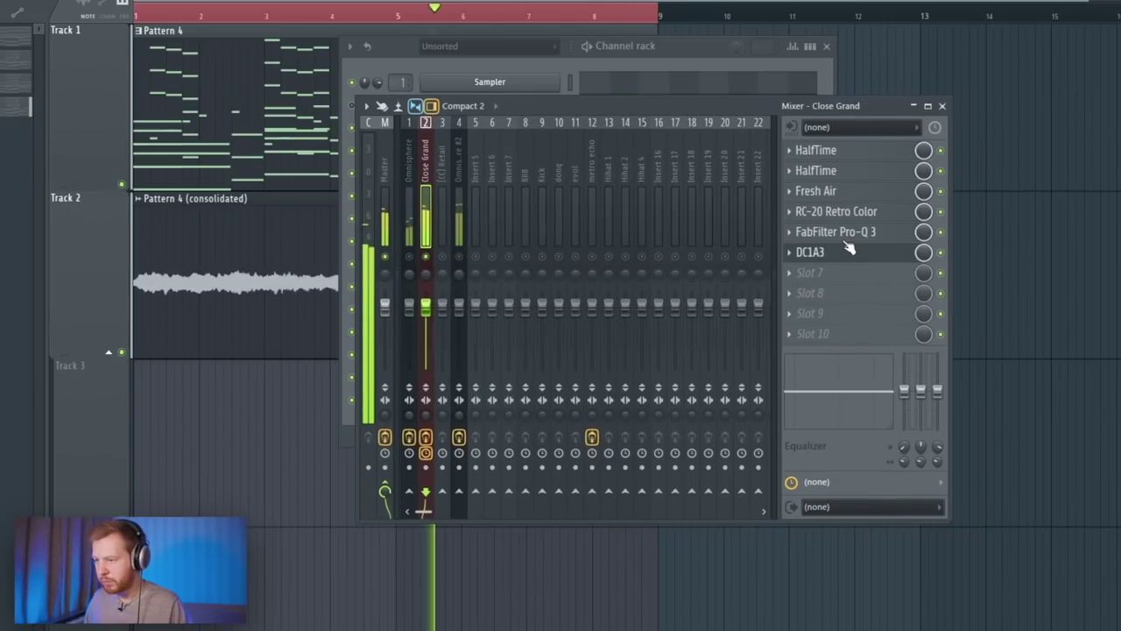
# Step: Raise the low cut in the Close Grand track's FabFilter Pro-Q 3 to about 107 Hz
pyautogui.click(845, 236)
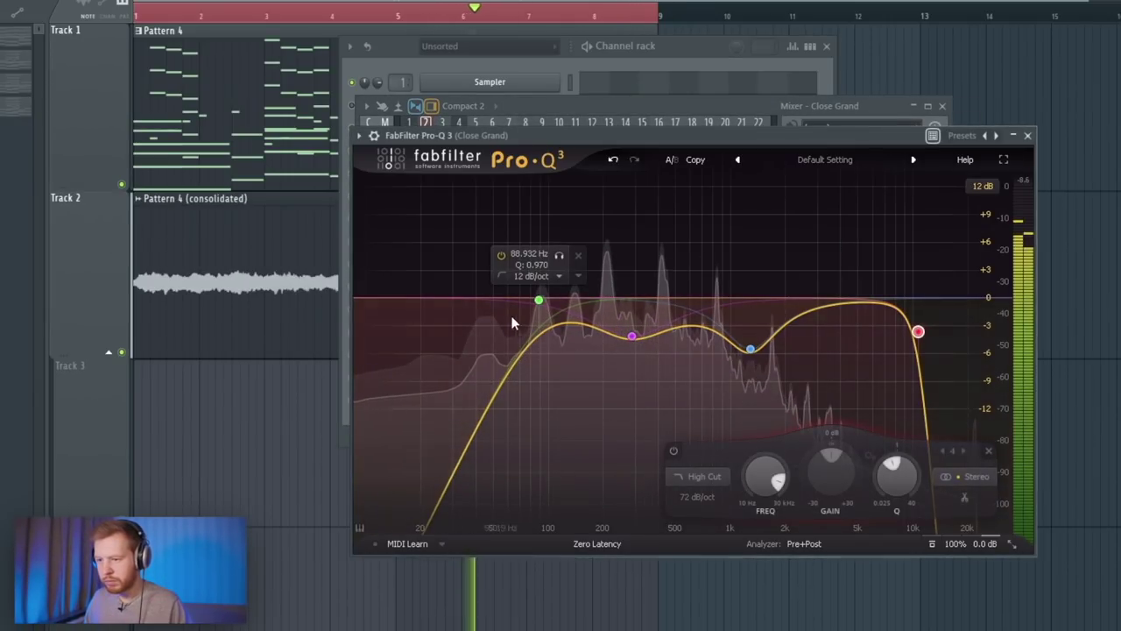
pyautogui.moveTo(541, 307); pyautogui.dragTo(554, 304)
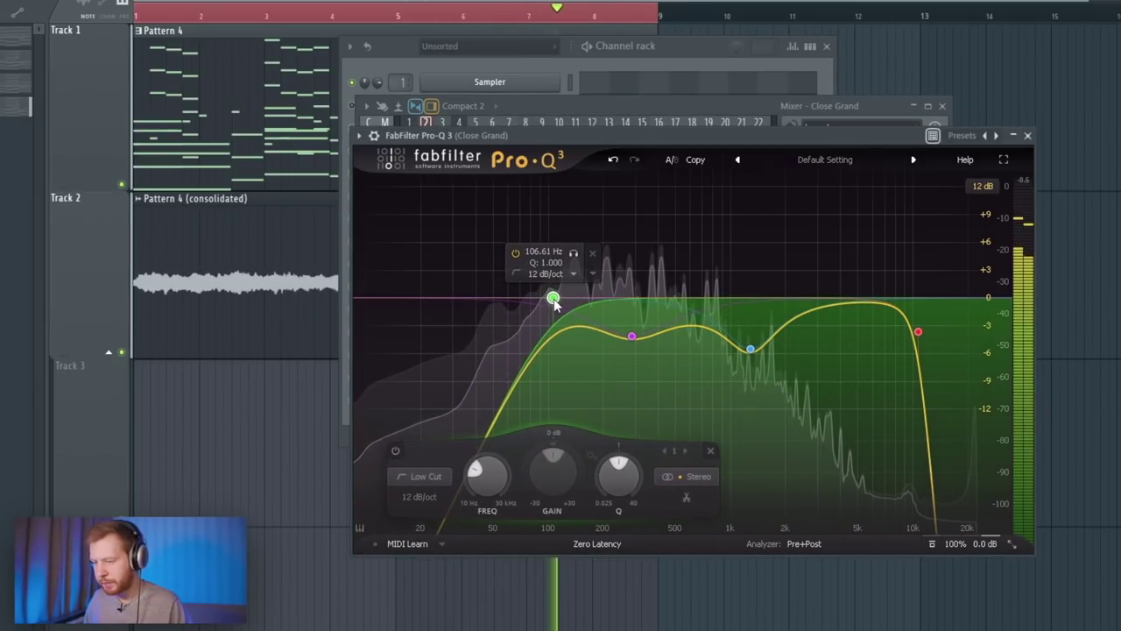
pyautogui.moveTo(575, 254); pyautogui.dragTo(599, 255)
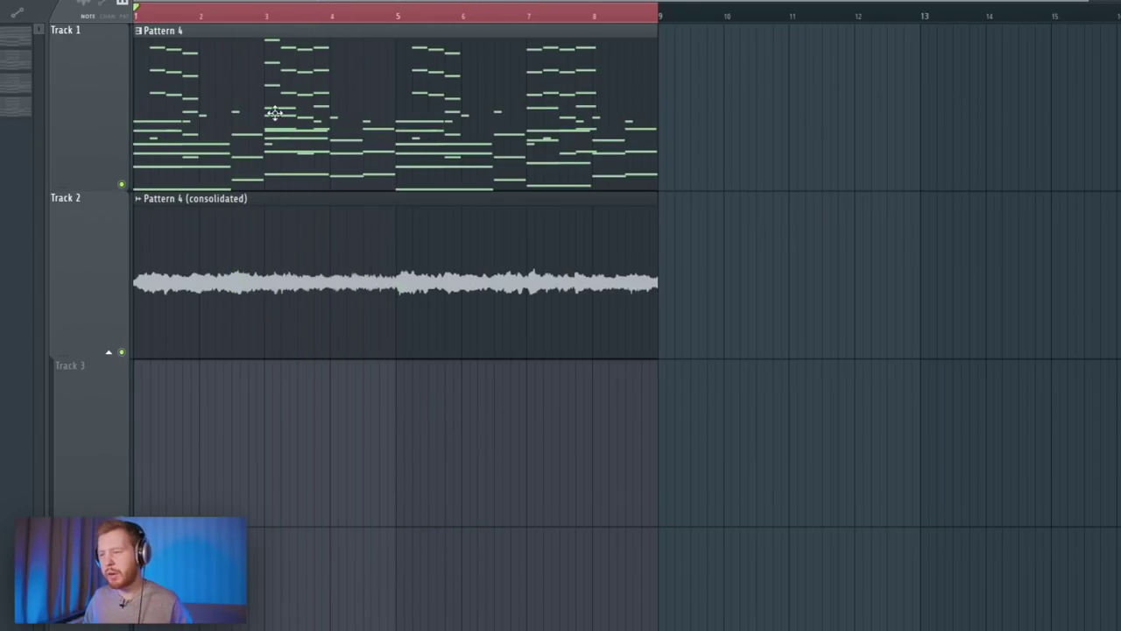
# Step: Route mixer tracks 1 to 4 exclusively to Insert 5 and select that insert
pyautogui.click(983, 171)
pyautogui.scroll(-2, 983, 171)
pyautogui.moveTo(781, 115); pyautogui.dragTo(924, 128)
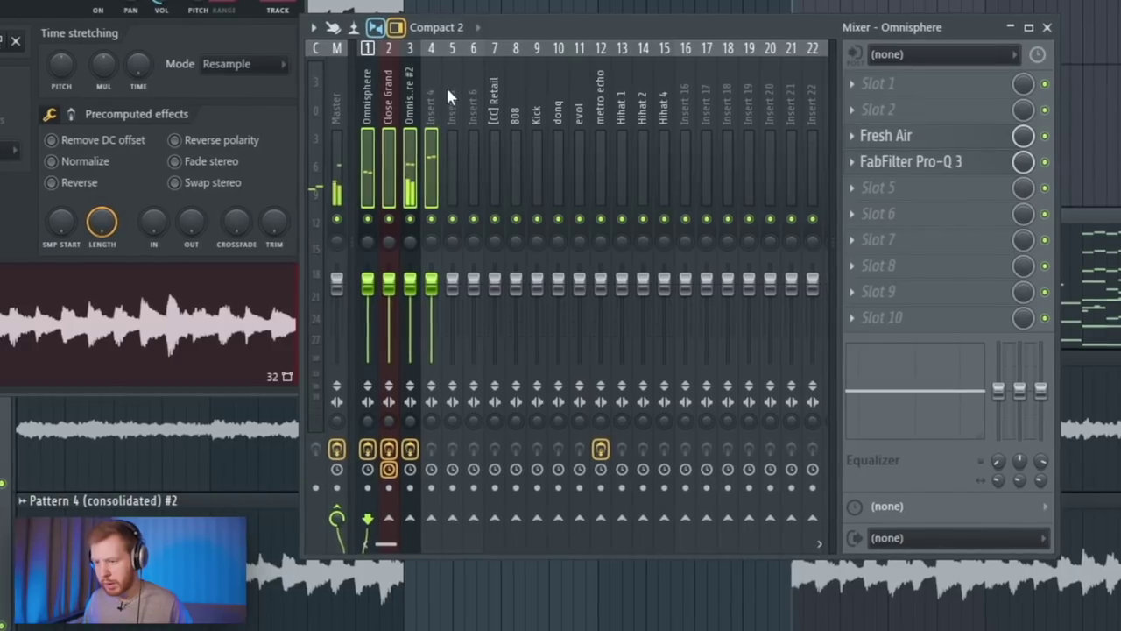
pyautogui.rightClick(452, 518)
pyautogui.click(466, 479)
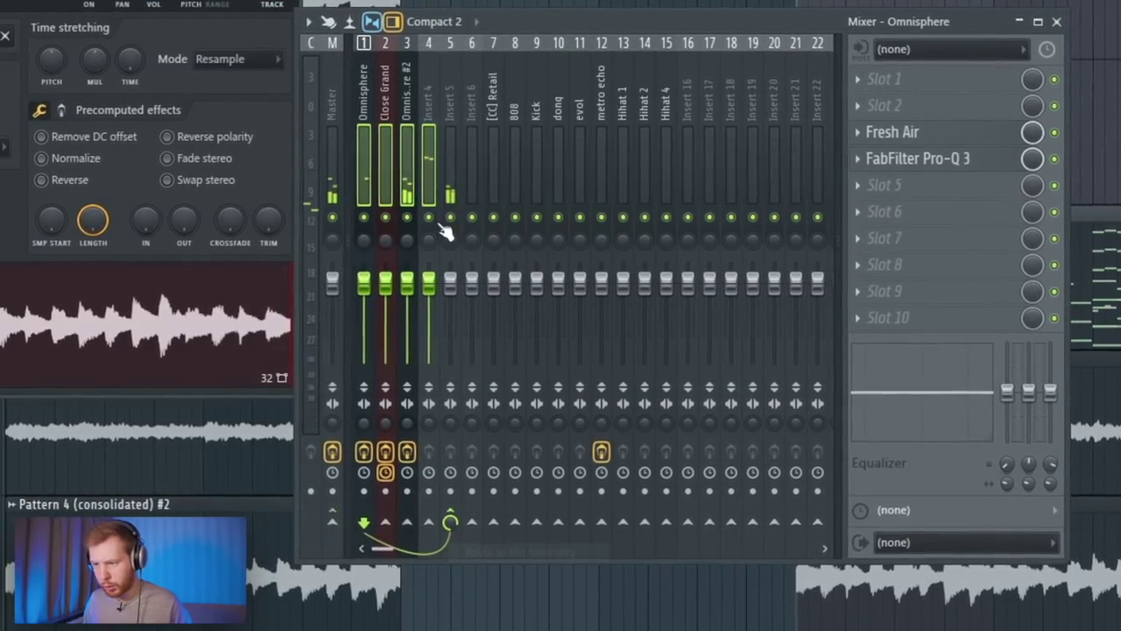
pyautogui.click(451, 97)
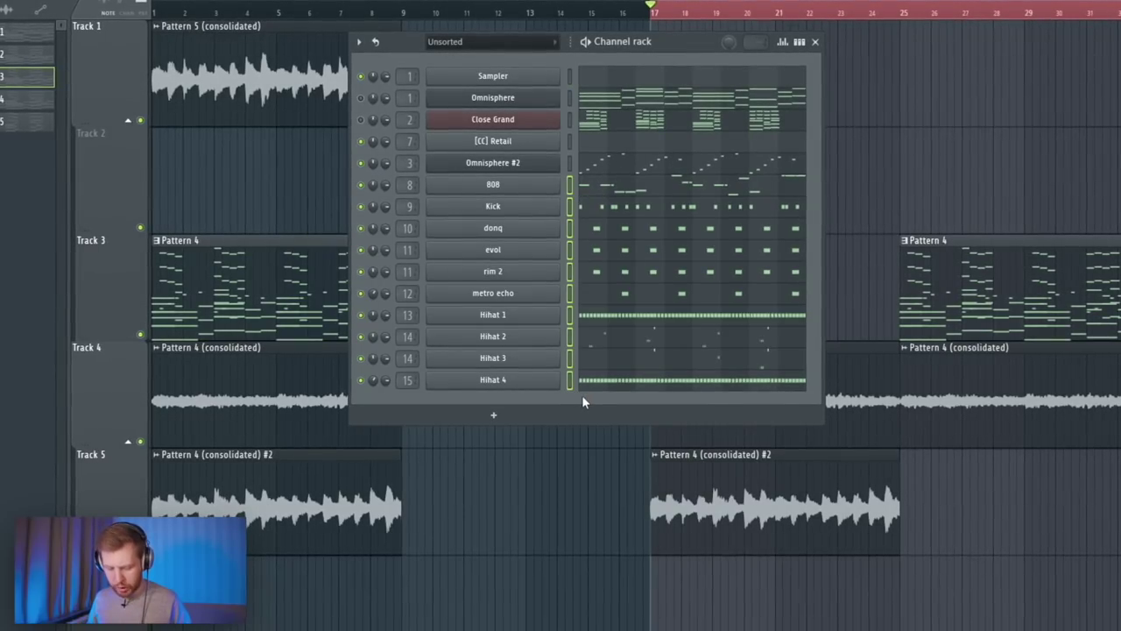
# Step: Open the 808 channel's volume envelope and adjust its delay
pyautogui.click(493, 184)
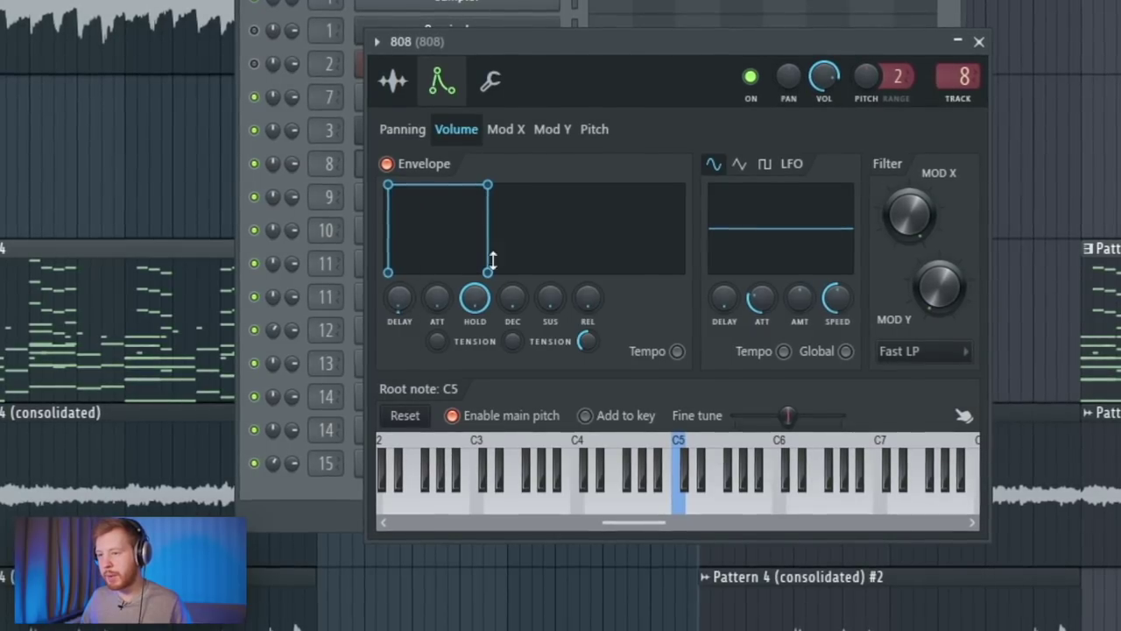
pyautogui.moveTo(625, 35); pyautogui.dragTo(639, 35)
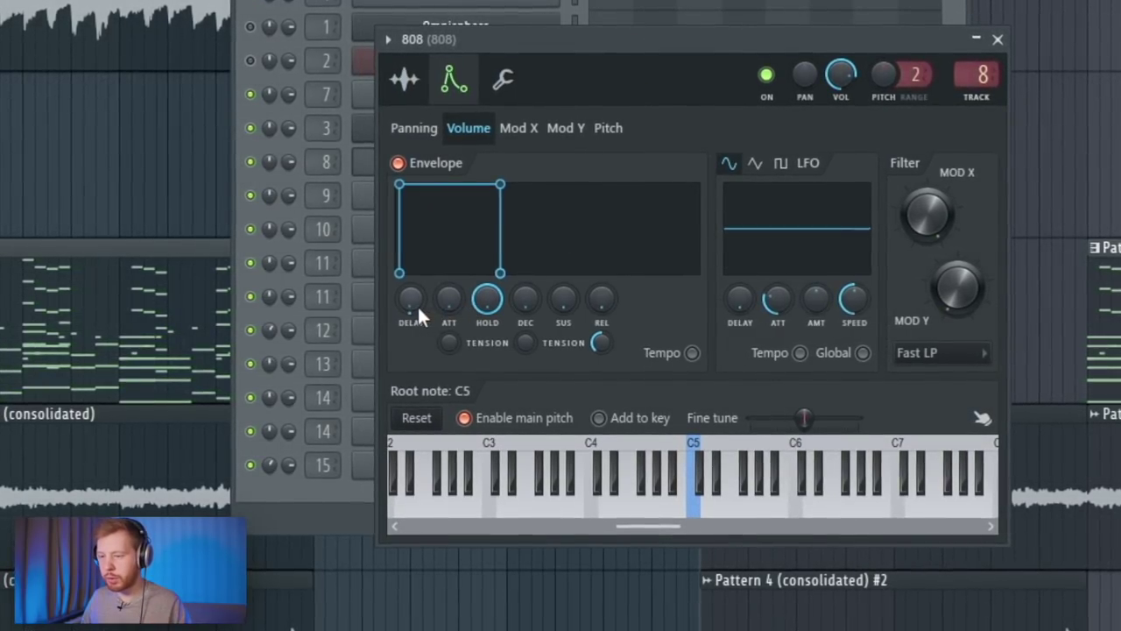
pyautogui.moveTo(411, 300); pyautogui.dragTo(411, 296)
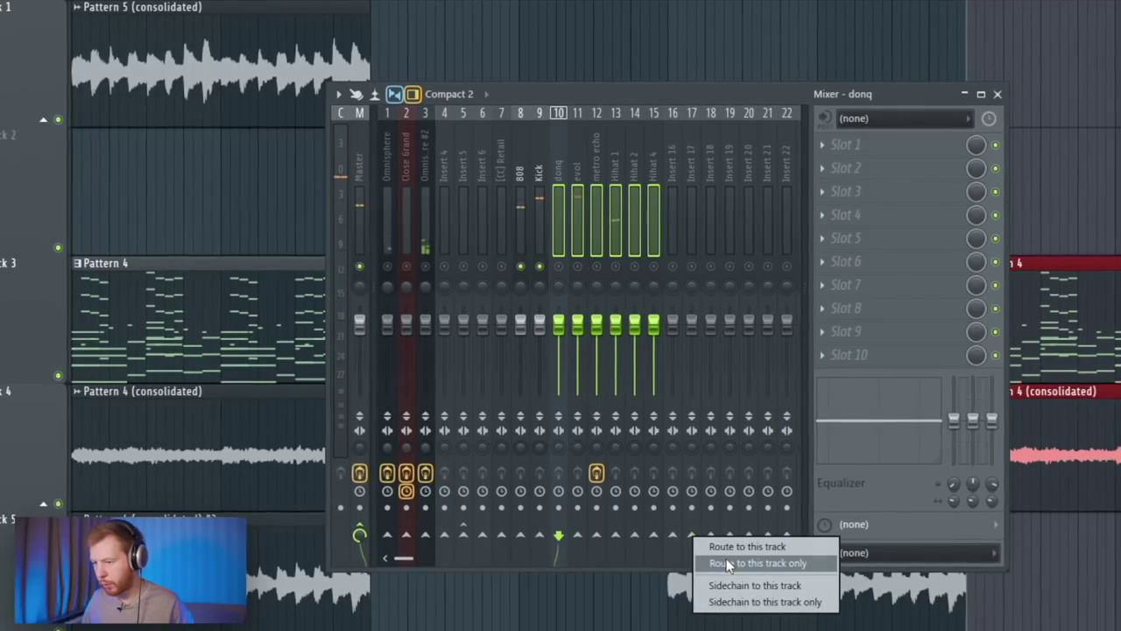
# Step: Route mixer tracks 10 to 15 only to Insert 17 and load ValhallaVintageVerb's Large Ambience preset on Insert 16
pyautogui.click(675, 261)
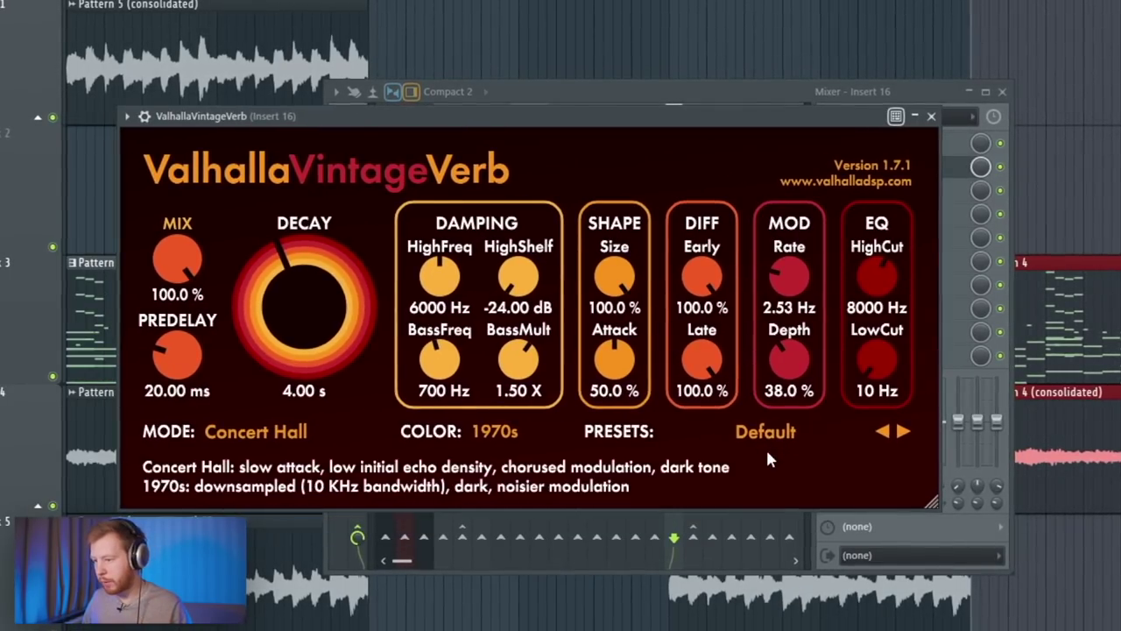
pyautogui.click(766, 432)
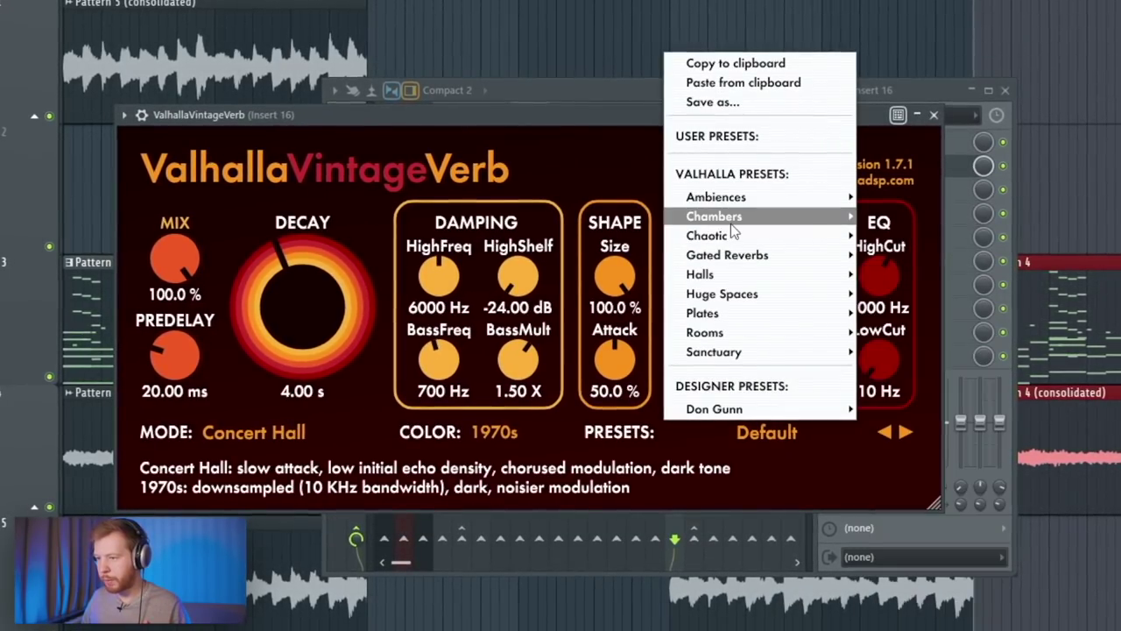
pyautogui.moveTo(727, 197)
pyautogui.click(927, 253)
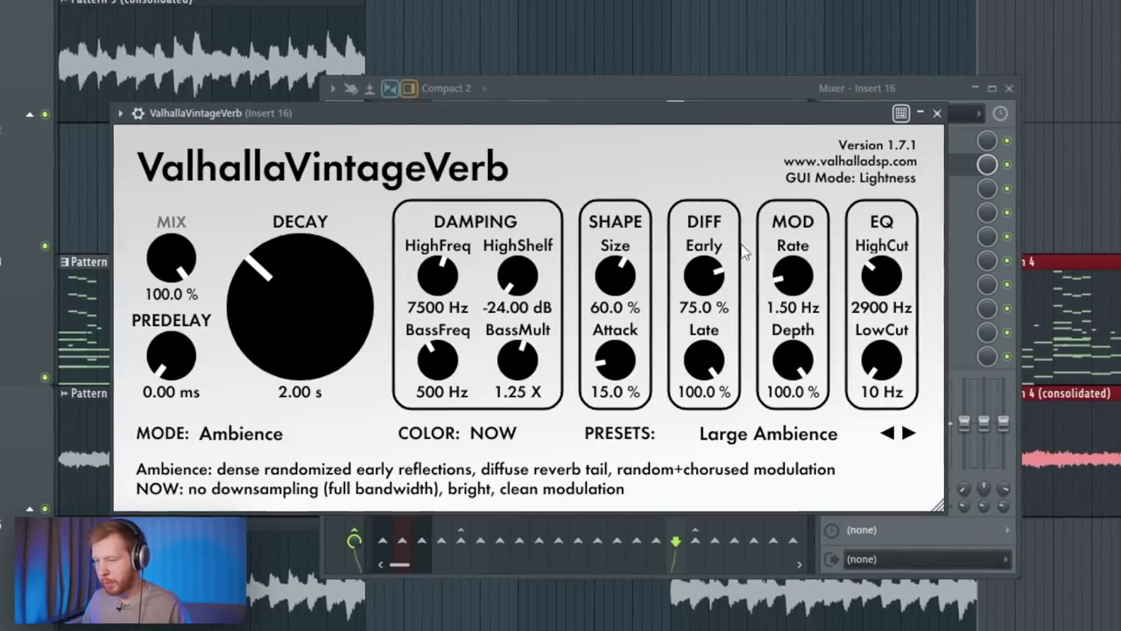
pyautogui.click(938, 112)
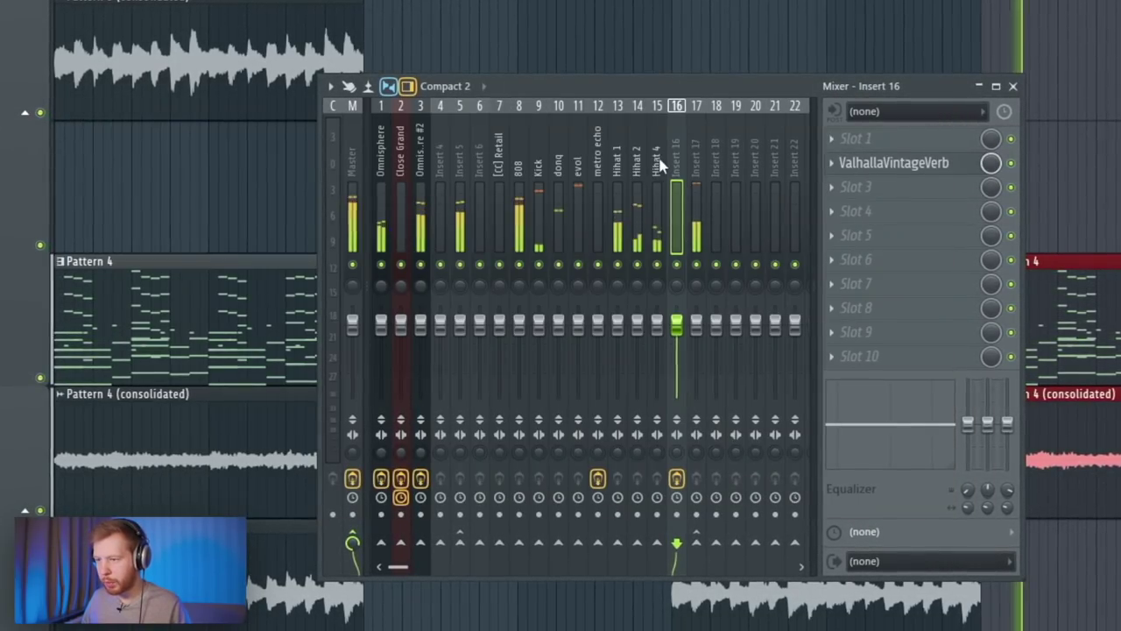
# Step: Send the drum tracks to the Insert 16 reverb, lower that insert's level and route it to Insert 17
pyautogui.click(581, 149)
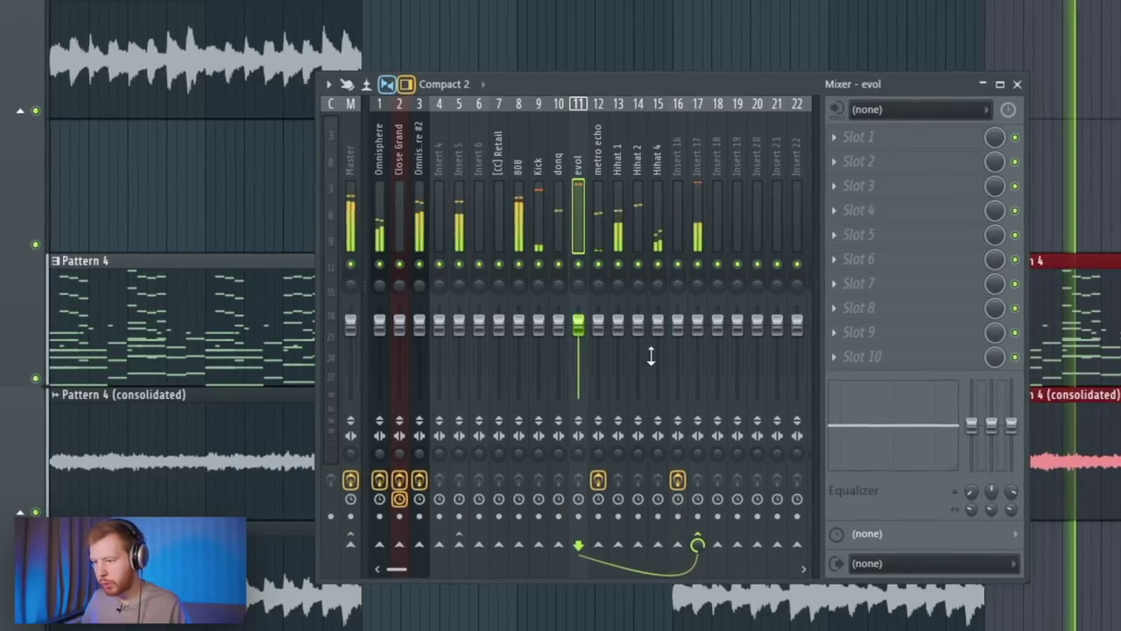
pyautogui.click(679, 545)
pyautogui.press('Right')
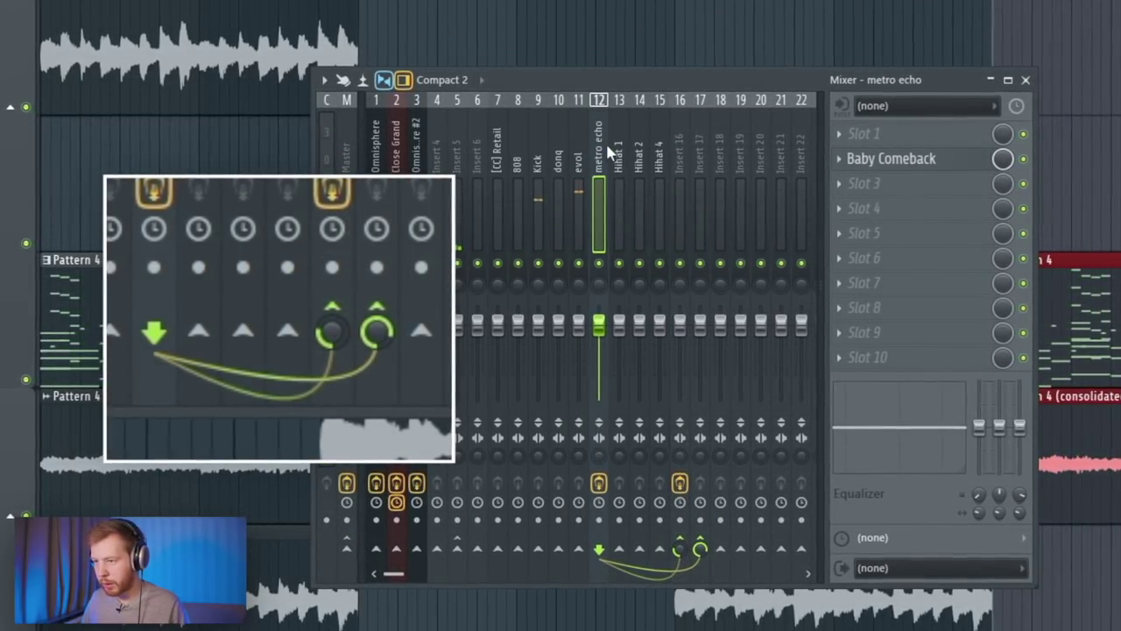
pyautogui.press('Right')
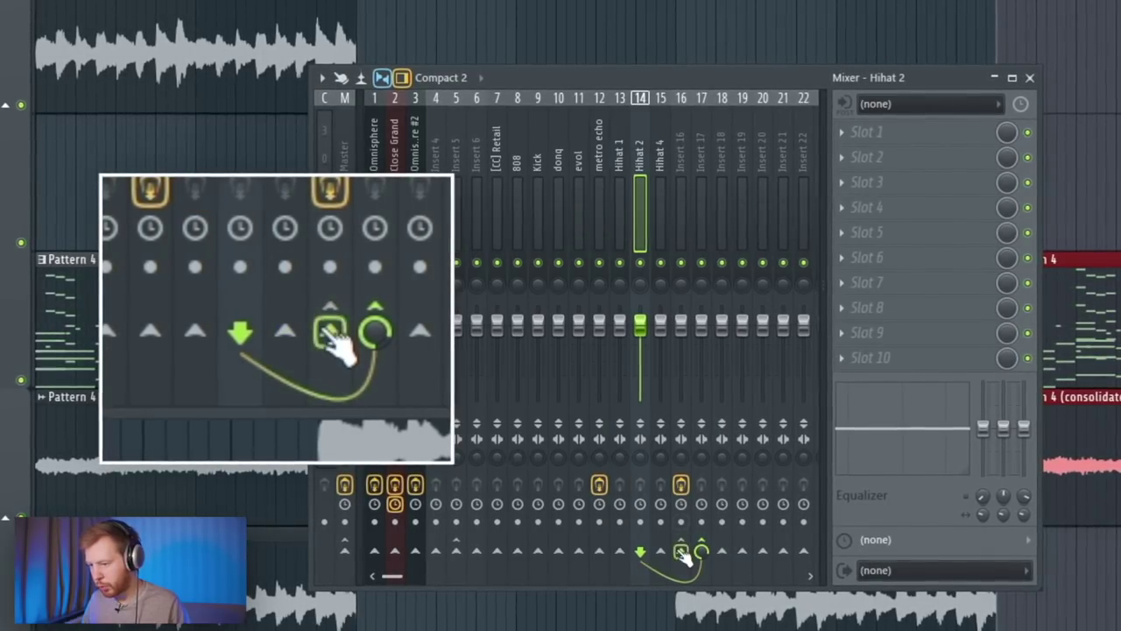
pyautogui.press('Right')
pyautogui.press('Right')
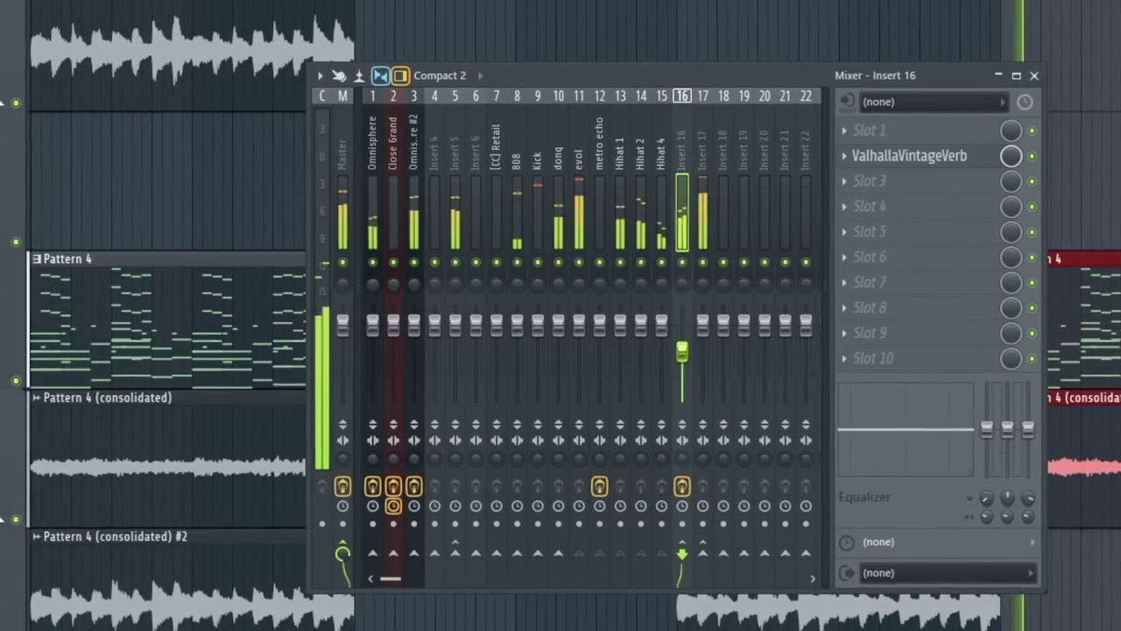
pyautogui.press('Left')
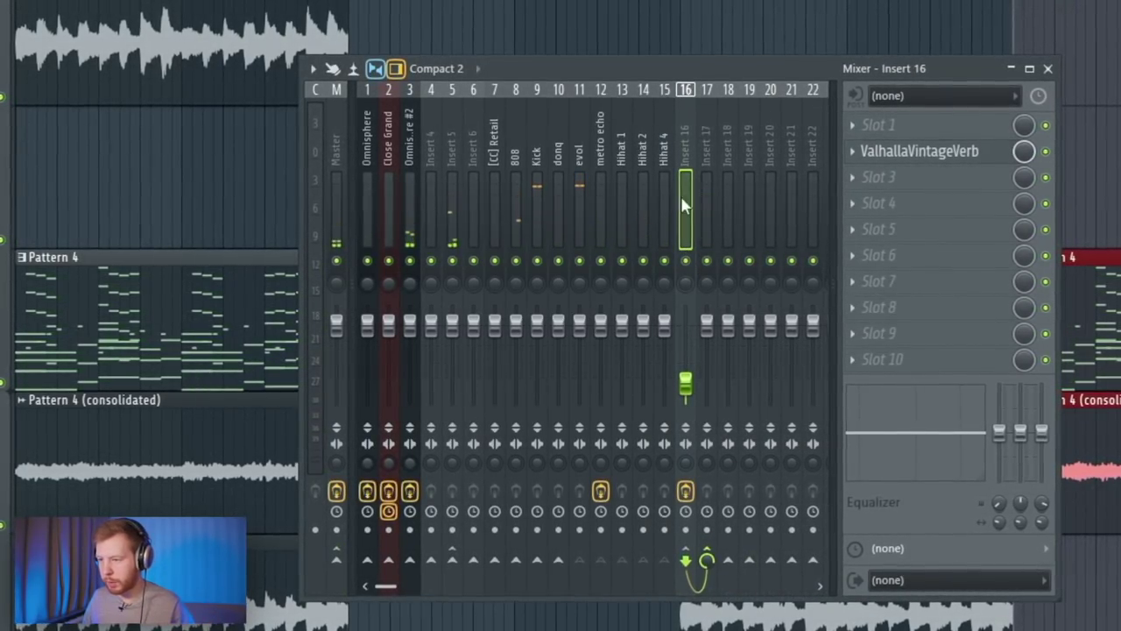
# Step: Load DS-10 Drum Shaper on the evol track and raise its attack
pyautogui.click(585, 127)
pyautogui.click(891, 173)
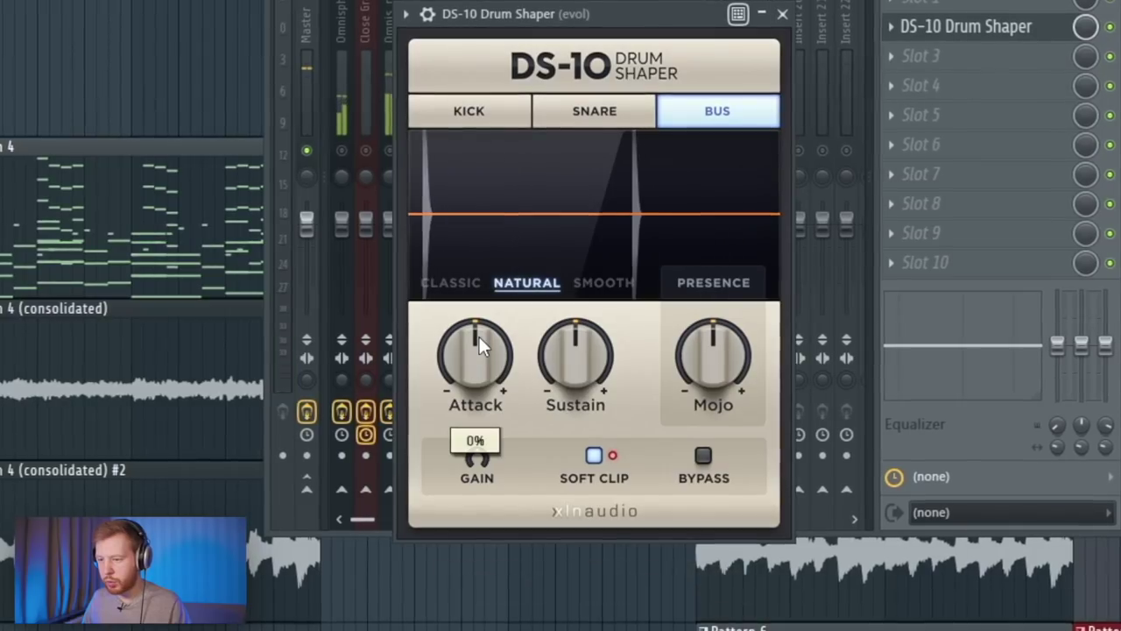
pyautogui.moveTo(480, 337)
pyautogui.mouseDown()
pyautogui.moveTo(494, 304)
pyautogui.moveTo(493, 322)
pyautogui.mouseUp()
pyautogui.moveTo(633, 223)
pyautogui.mouseDown()
pyautogui.moveTo(629, 211)
pyautogui.moveTo(629, 244)
pyautogui.mouseUp()
pyautogui.press('Escape')
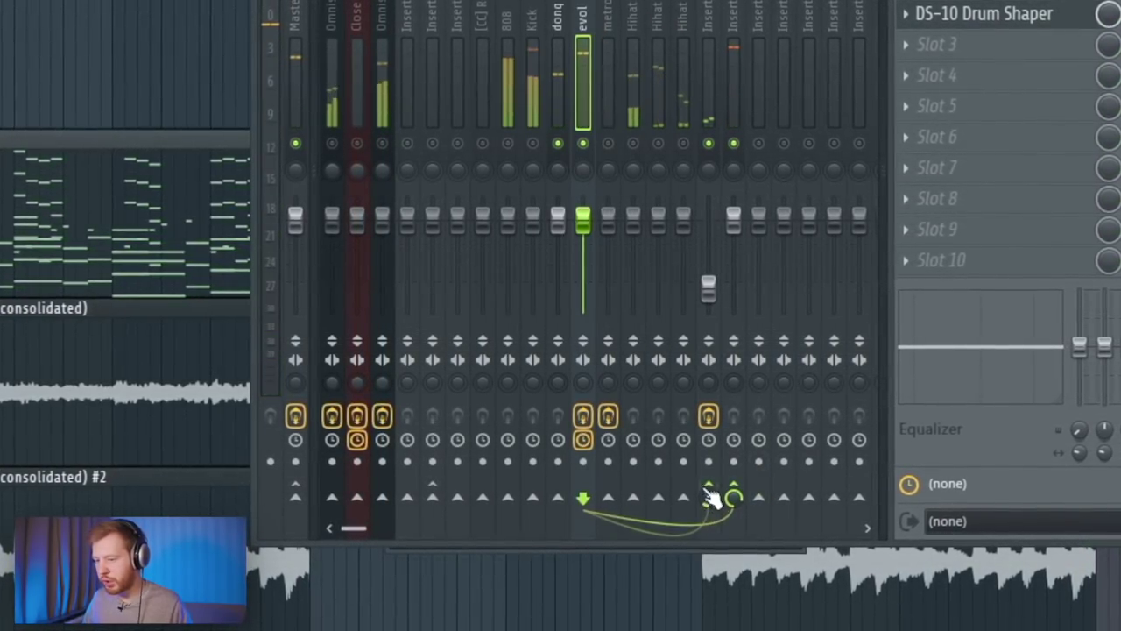
# Step: Load DS-10 Drum Shaper on the donq track and raise its sustain to 61%
pyautogui.click(558, 14)
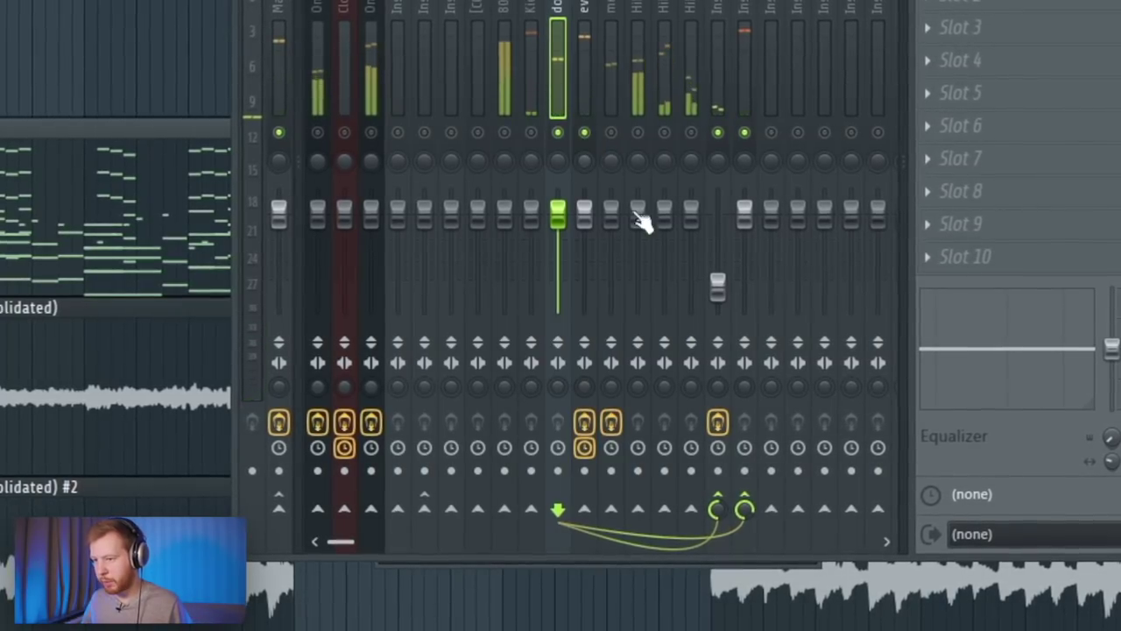
pyautogui.click(927, 61)
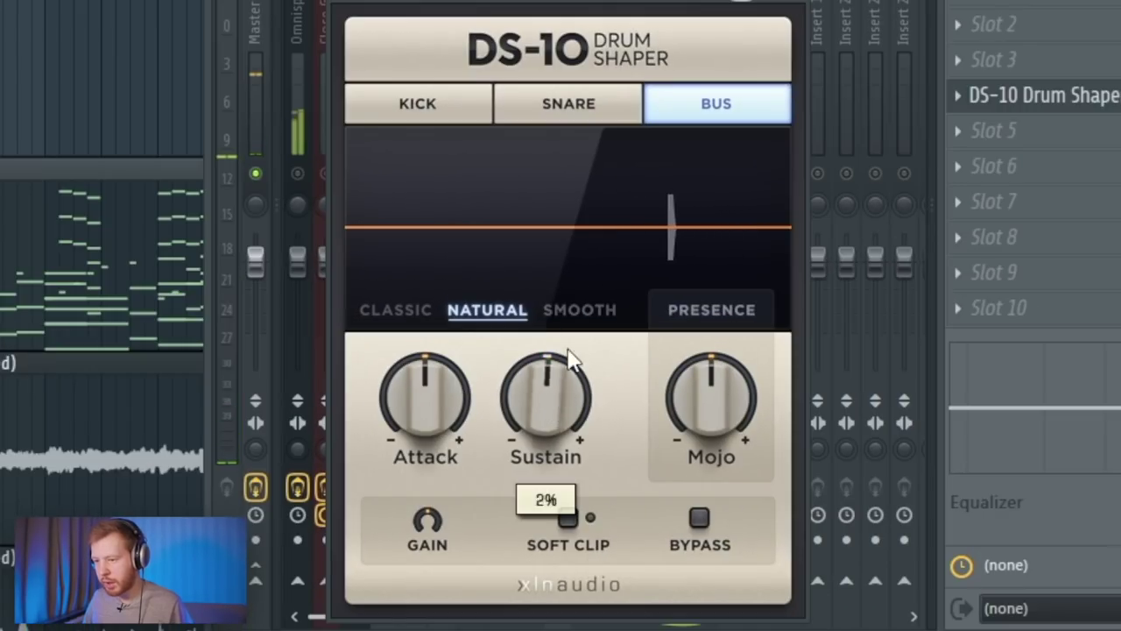
pyautogui.moveTo(569, 359); pyautogui.dragTo(611, 222)
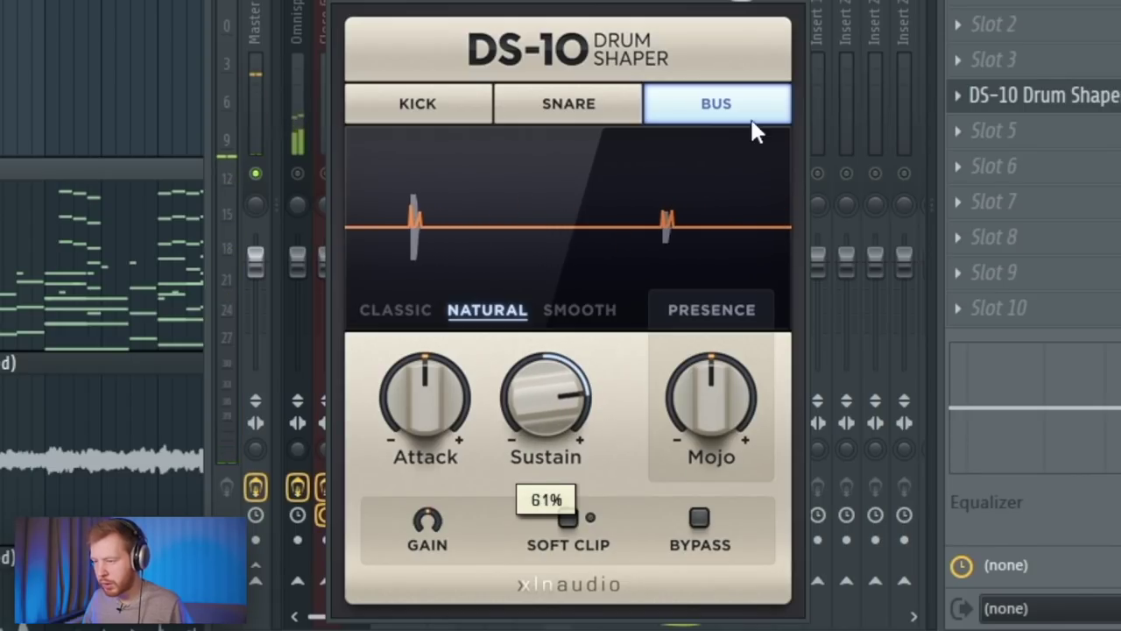
pyautogui.click(815, 5)
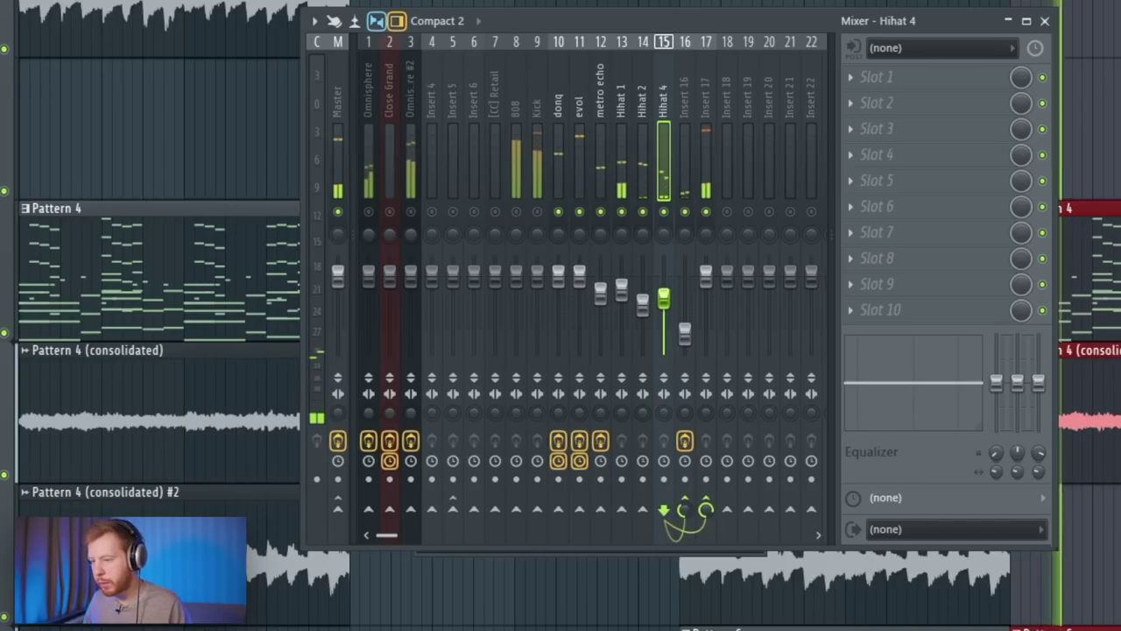
# Step: Add Ozone 9 Imager to the Insert 17 drum bus and move its highest crossover to about 10 kHz
pyautogui.click(876, 105)
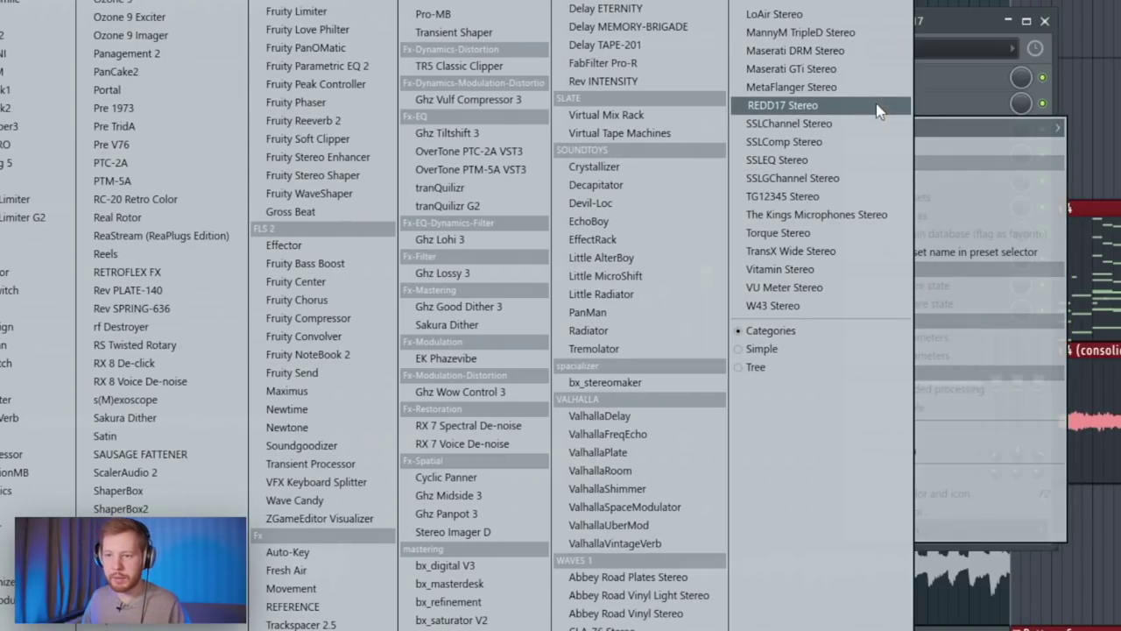
pyautogui.click(171, 35)
pyautogui.click(819, 114)
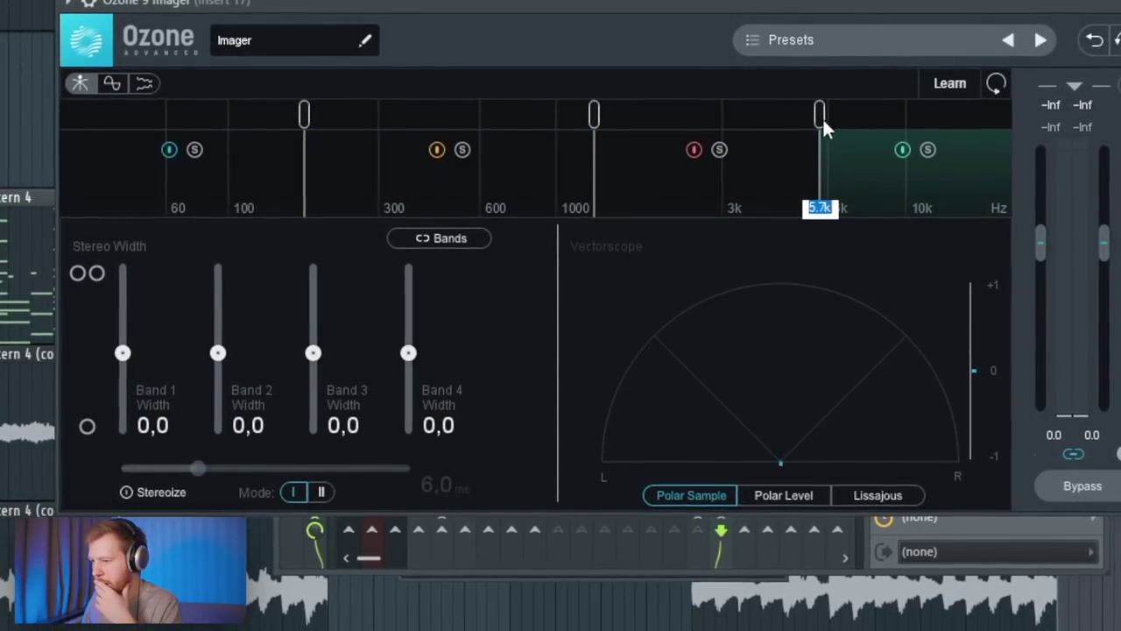
pyautogui.moveTo(822, 117); pyautogui.dragTo(829, 115)
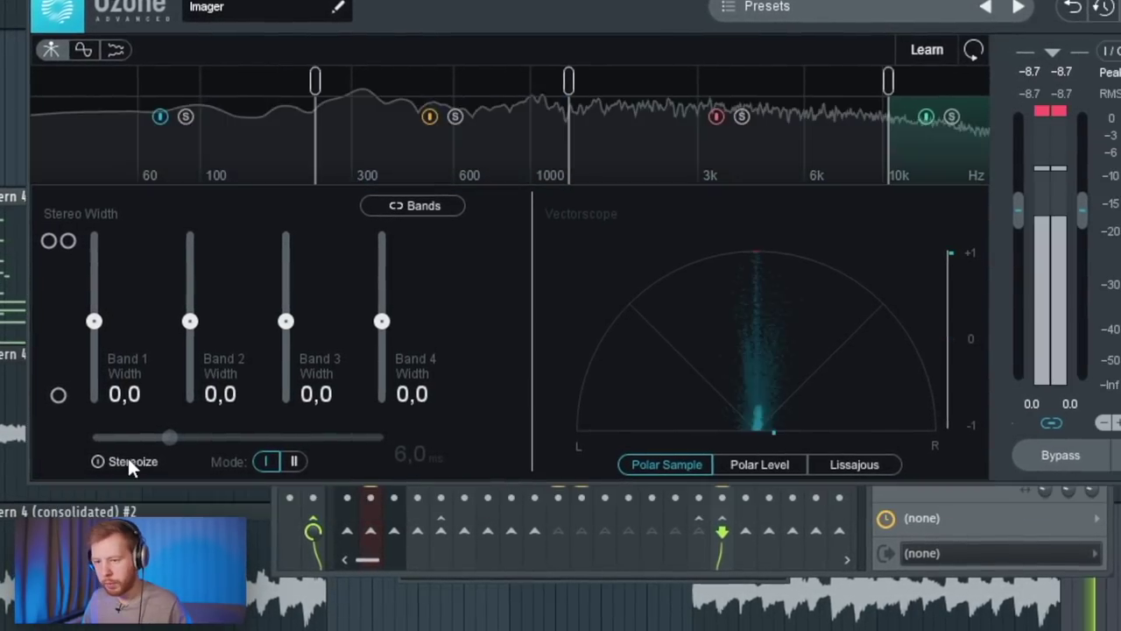
# Step: Enable Stereoize in the drum bus imager and widen bands 2 and 3 to 26.6
pyautogui.click(125, 459)
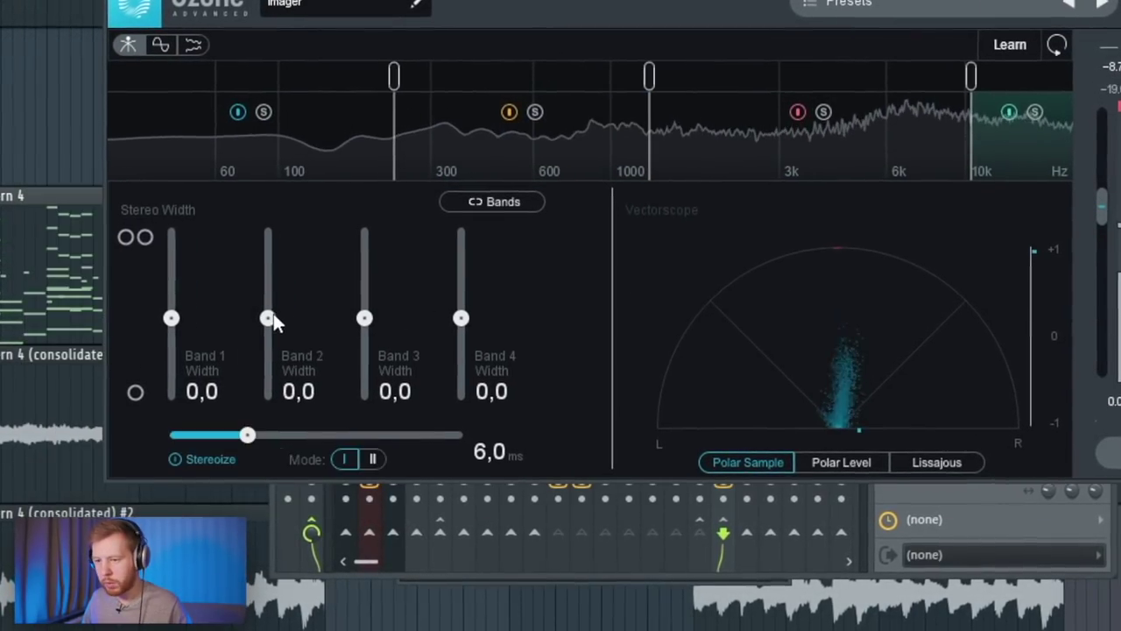
pyautogui.moveTo(270, 320); pyautogui.dragTo(267, 296)
pyautogui.moveTo(364, 318); pyautogui.dragTo(368, 292)
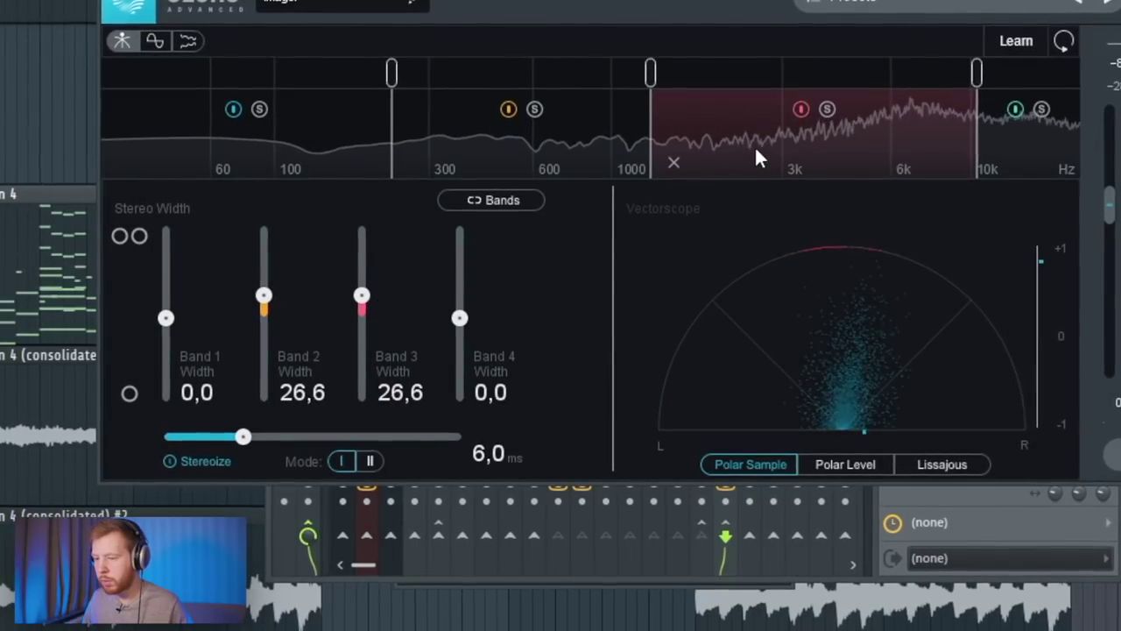
pyautogui.moveTo(264, 295); pyautogui.dragTo(288, 293)
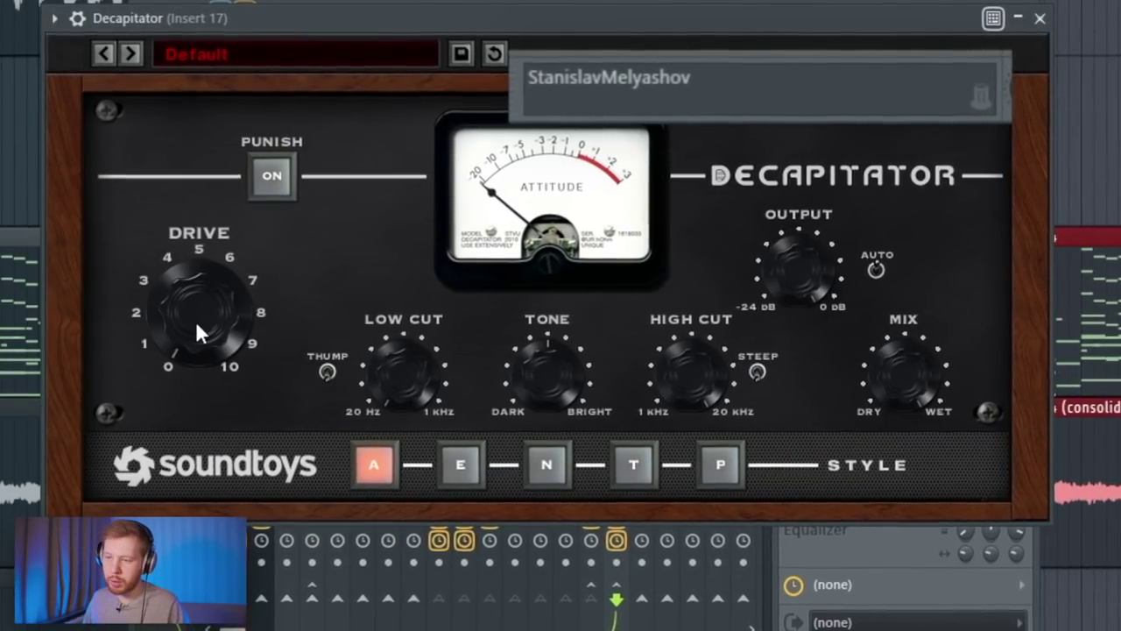
# Step: Saturate Insert 17 with Decapitator, setting drive to about 3 and tone to 2.3 dB, and reduce the mix
pyautogui.moveTo(195, 320); pyautogui.dragTo(207, 280)
pyautogui.moveTo(532, 385); pyautogui.dragTo(543, 375)
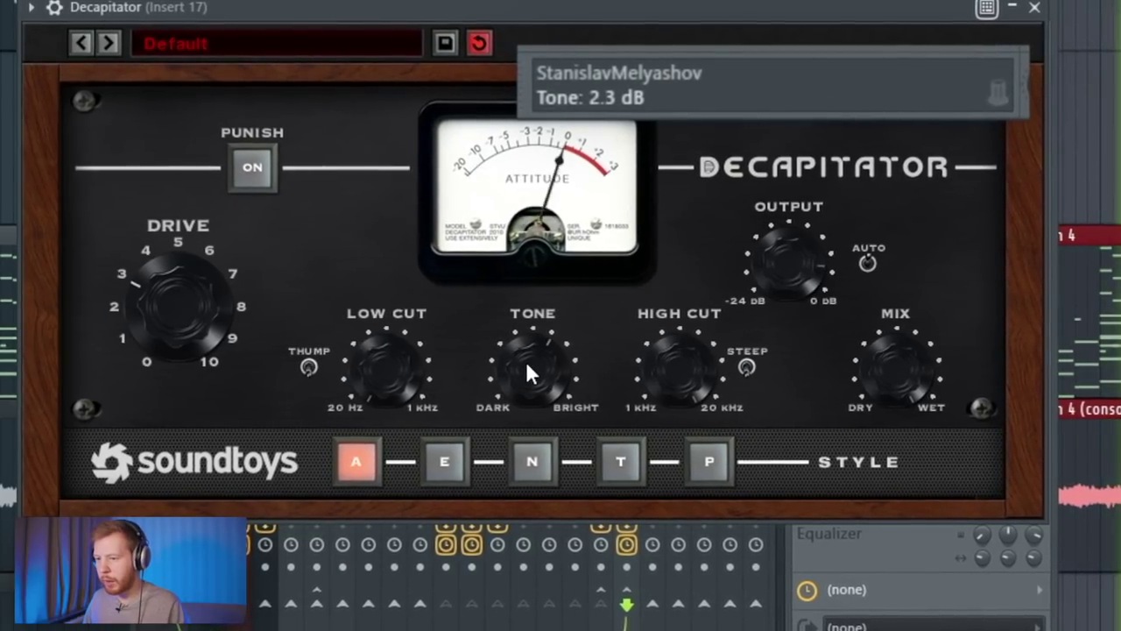
pyautogui.moveTo(406, 375); pyautogui.dragTo(411, 318)
pyautogui.moveTo(927, 357); pyautogui.dragTo(921, 458)
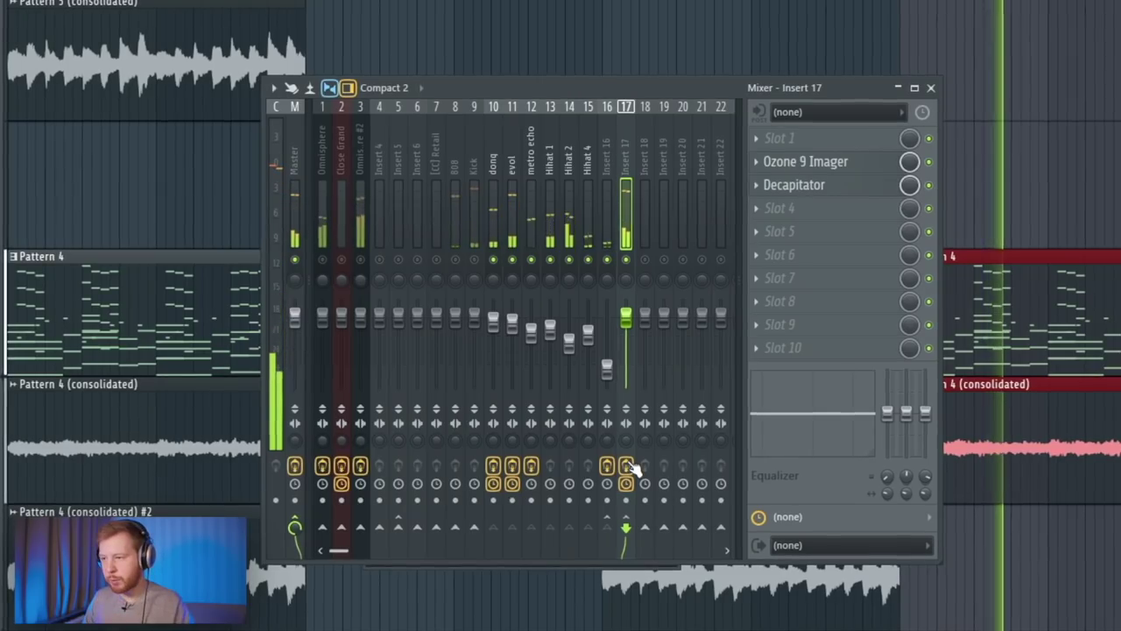
# Step: Fine-tune the dry/wet mix of the Decapitator on Insert 17 and play the beat
pyautogui.click(797, 185)
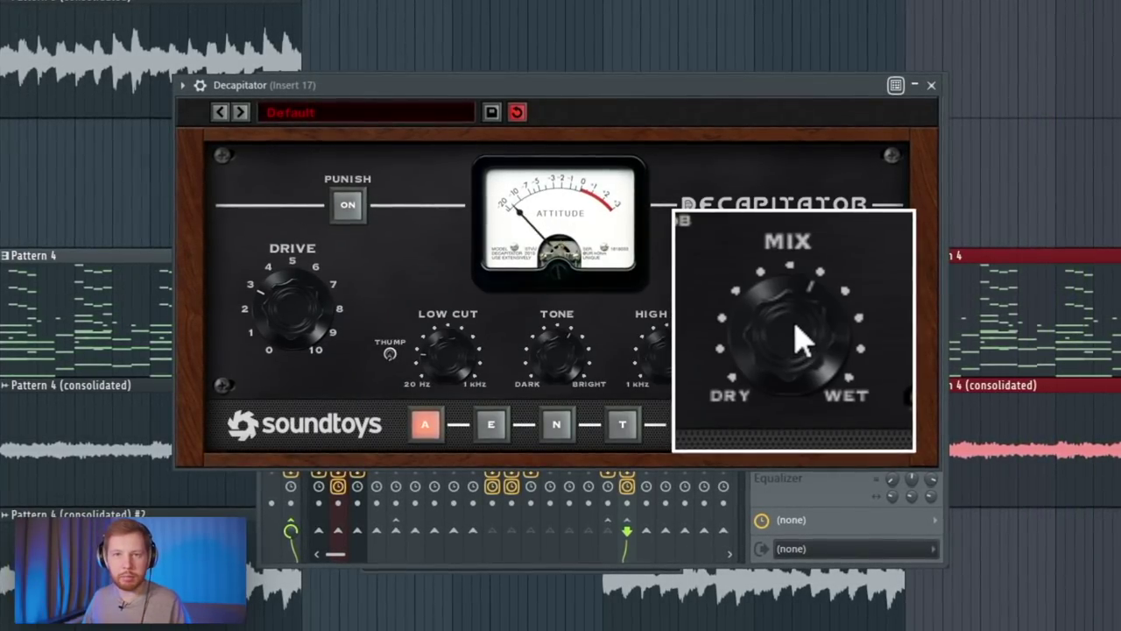
pyautogui.moveTo(820, 349); pyautogui.dragTo(817, 447)
pyautogui.press('space')
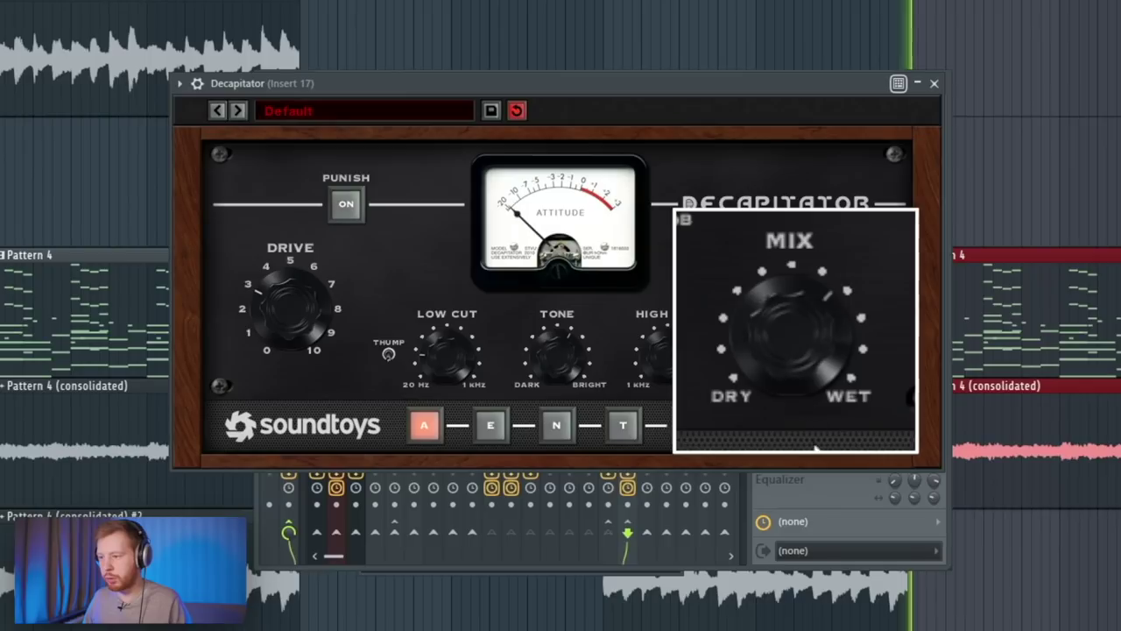
pyautogui.click(935, 83)
# Step: Add the J37 Stereo tape plugin to Insert 17 and load one of its presets
pyautogui.click(867, 205)
pyautogui.moveTo(876, 228)
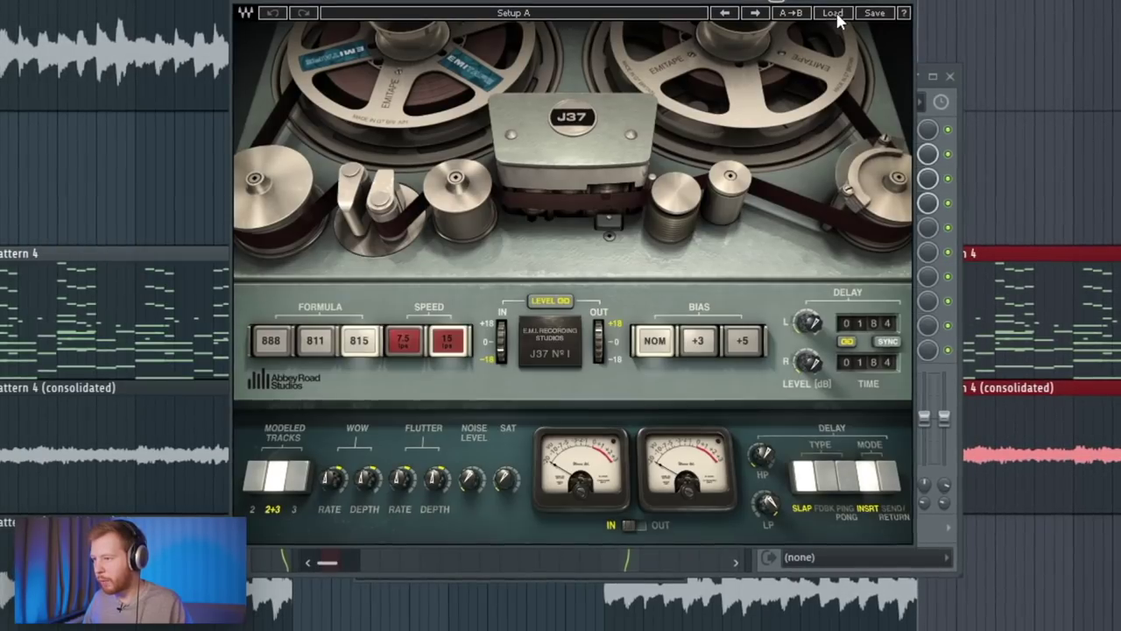
pyautogui.click(836, 13)
pyautogui.click(920, 401)
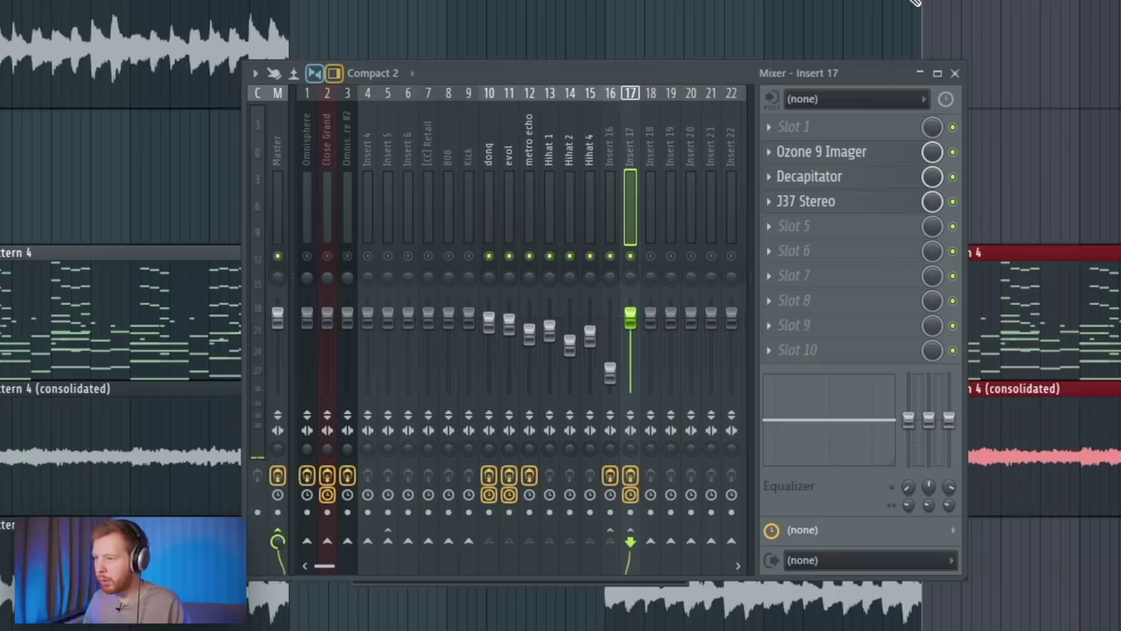
# Step: Add the DC1A3 compressor to Insert 17 with its output at 8.0, and unsolo the drum bus
pyautogui.click(812, 225)
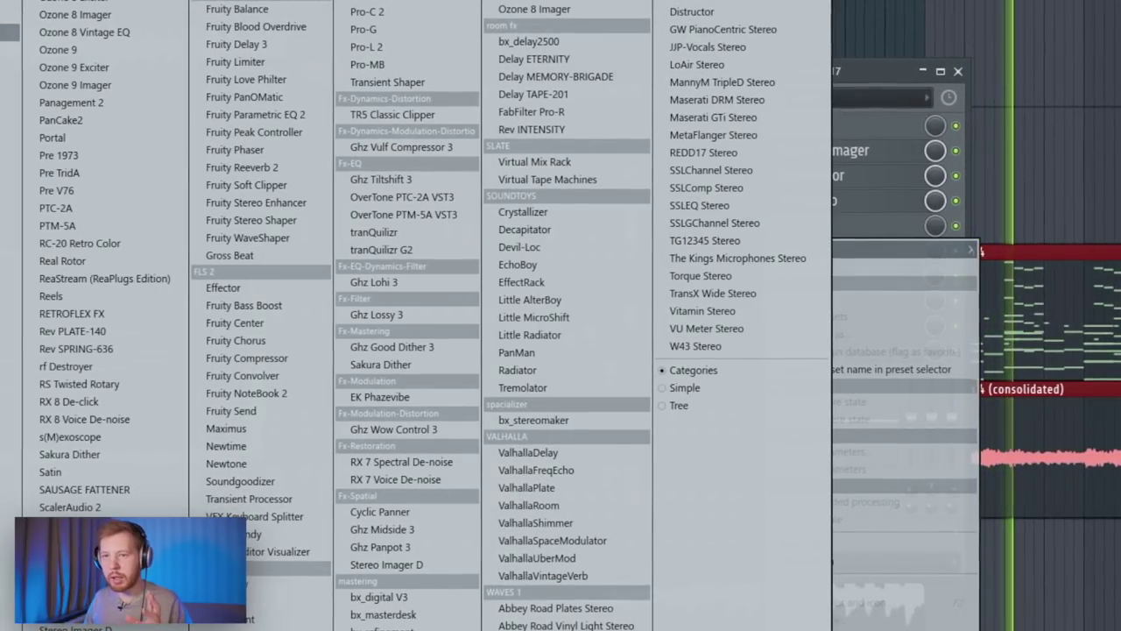
pyautogui.click(7, 263)
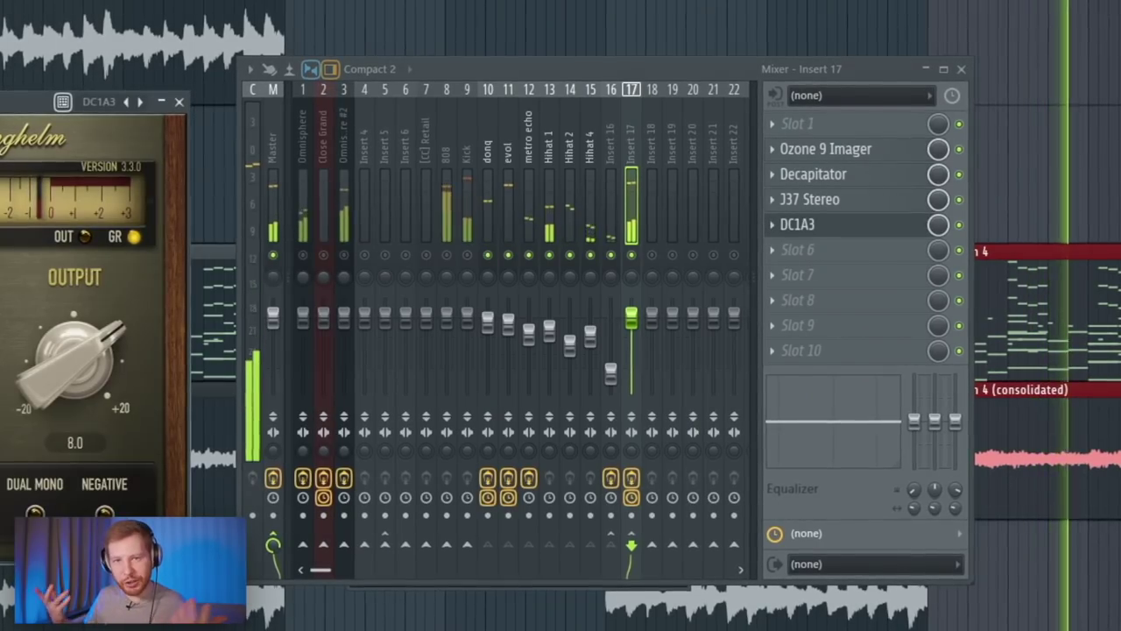
pyautogui.rightClick(631, 256)
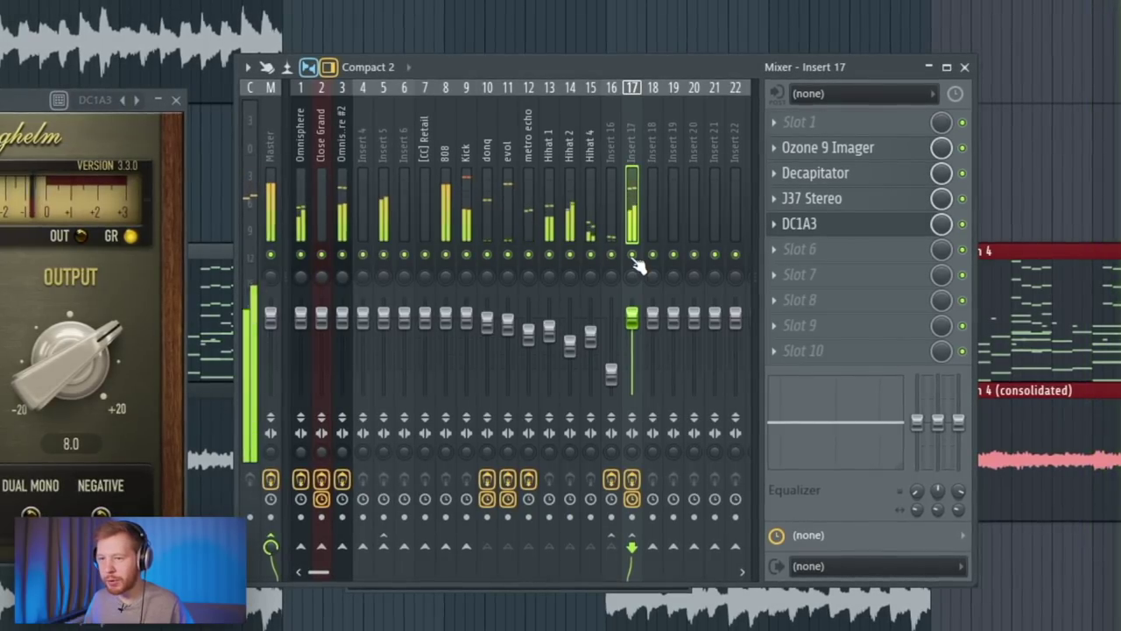
pyautogui.moveTo(14, 103); pyautogui.dragTo(545, 129)
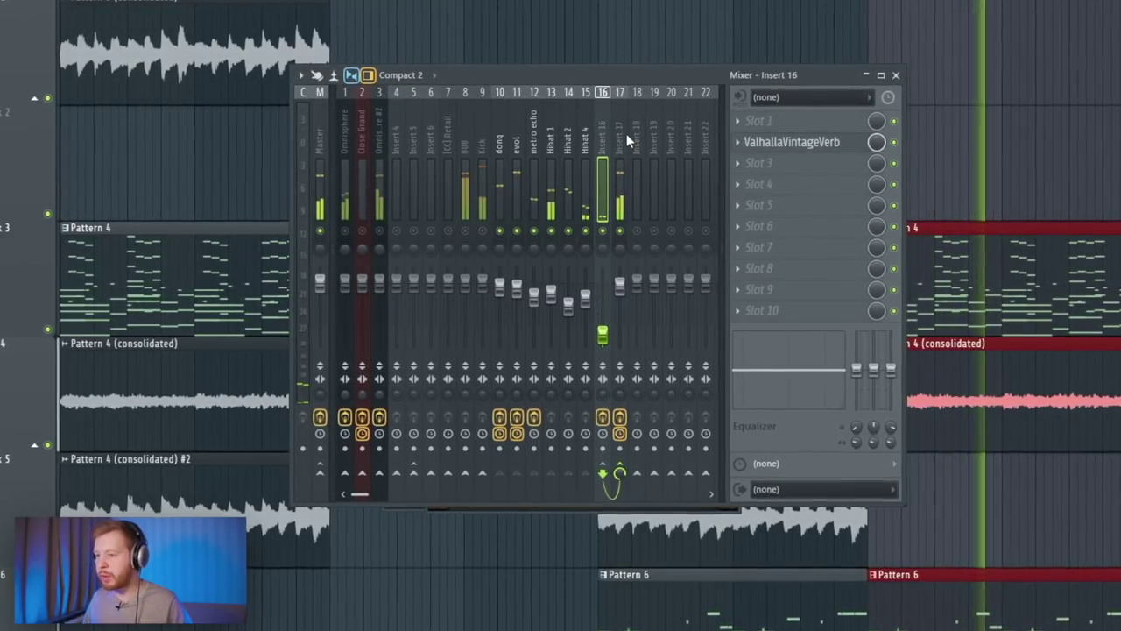
# Step: Solo the melody bus on Insert 5, add Fruity Limiter to it, and sidechain the Kick track to Insert 5
pyautogui.click(396, 115)
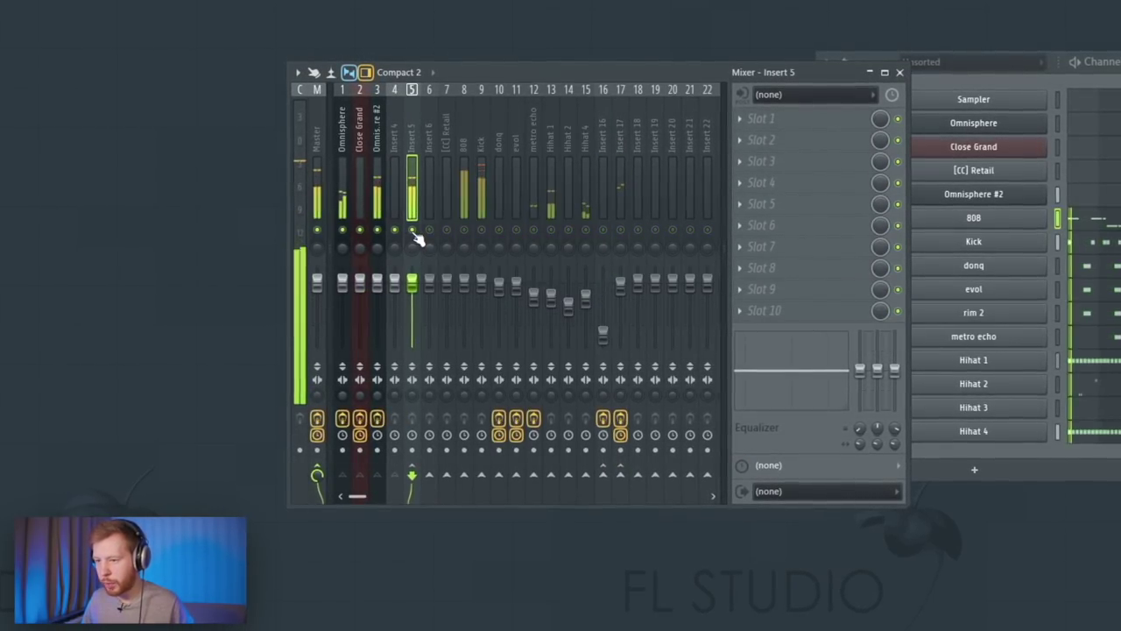
pyautogui.click(788, 267)
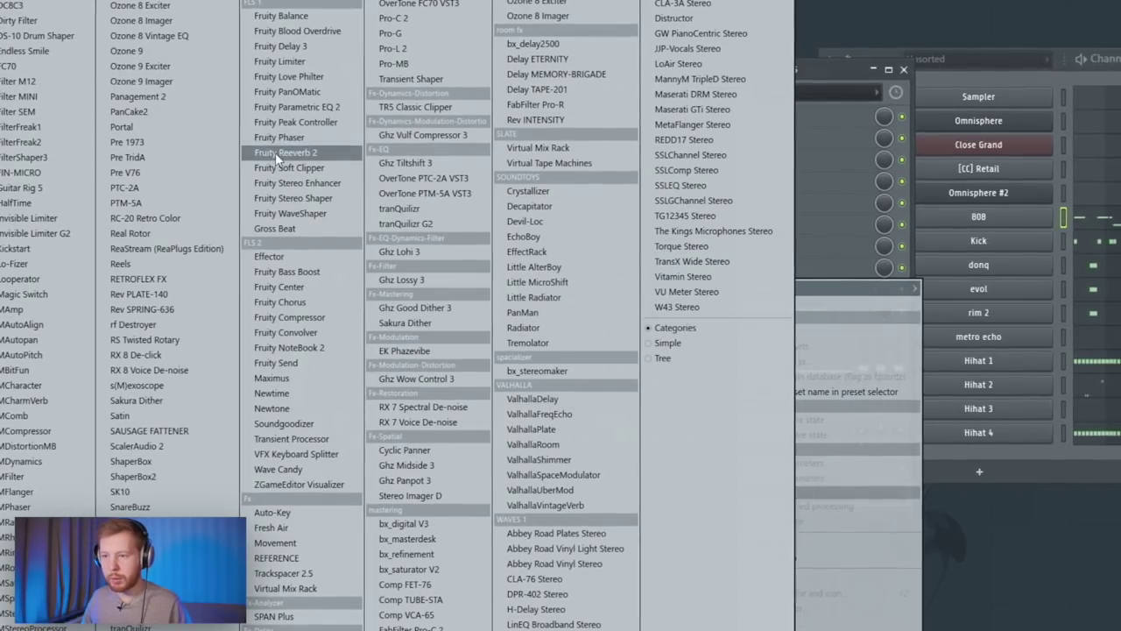
pyautogui.click(326, 57)
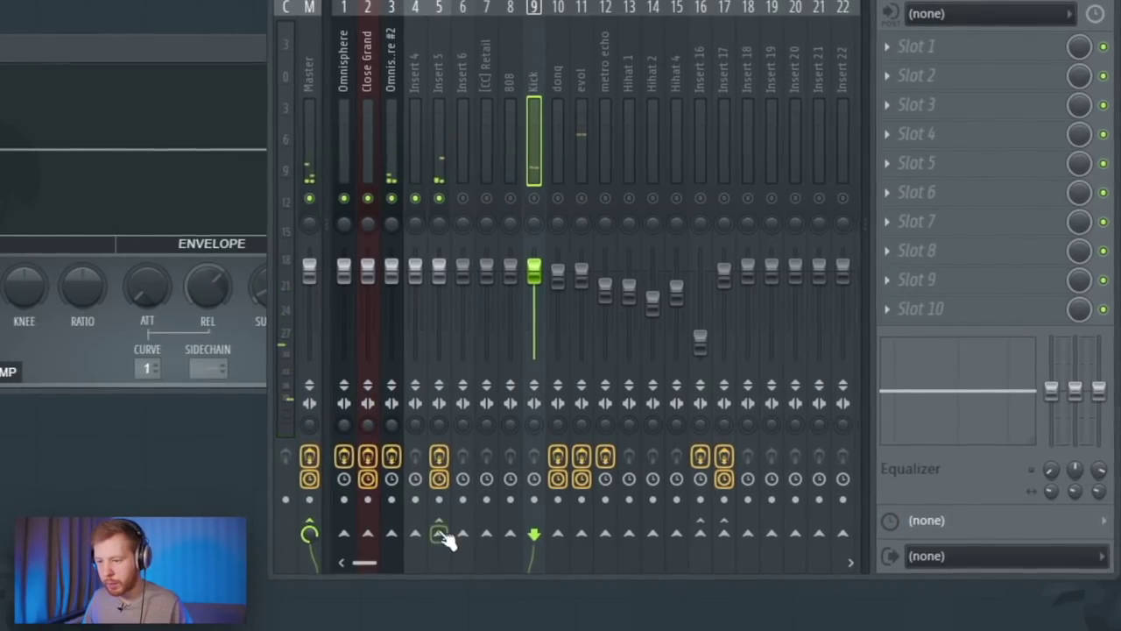
pyautogui.rightClick(441, 534)
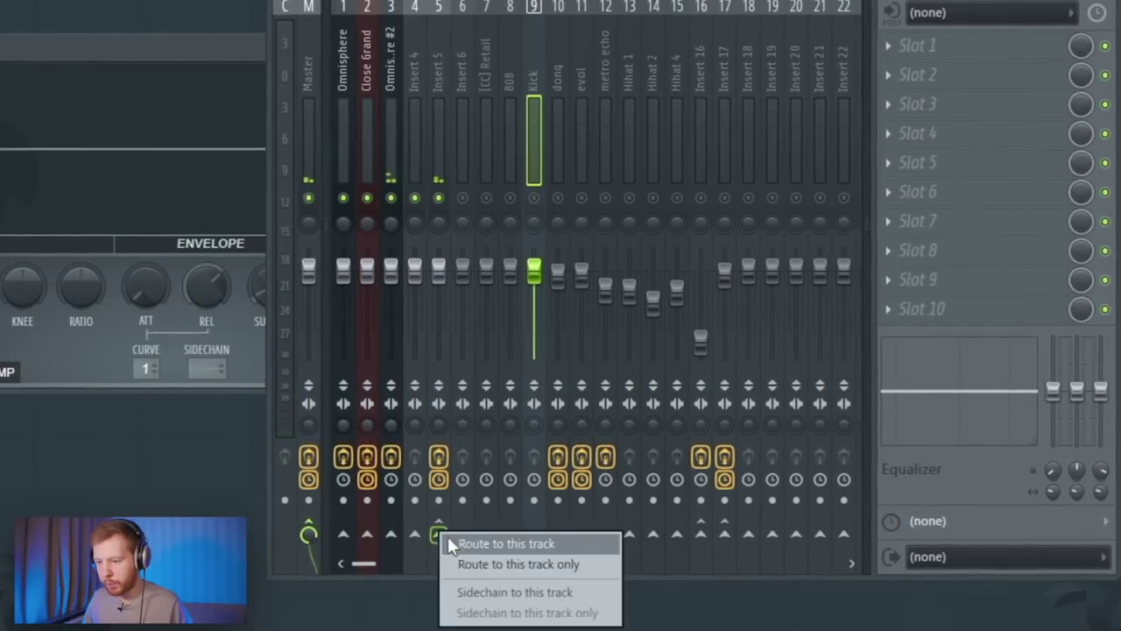
pyautogui.click(496, 594)
# Step: Set the Insert 5 limiter's sidechain source to Kick, and adjust its compressor threshold and ratio so the kick ducks the melodies
pyautogui.click(434, 144)
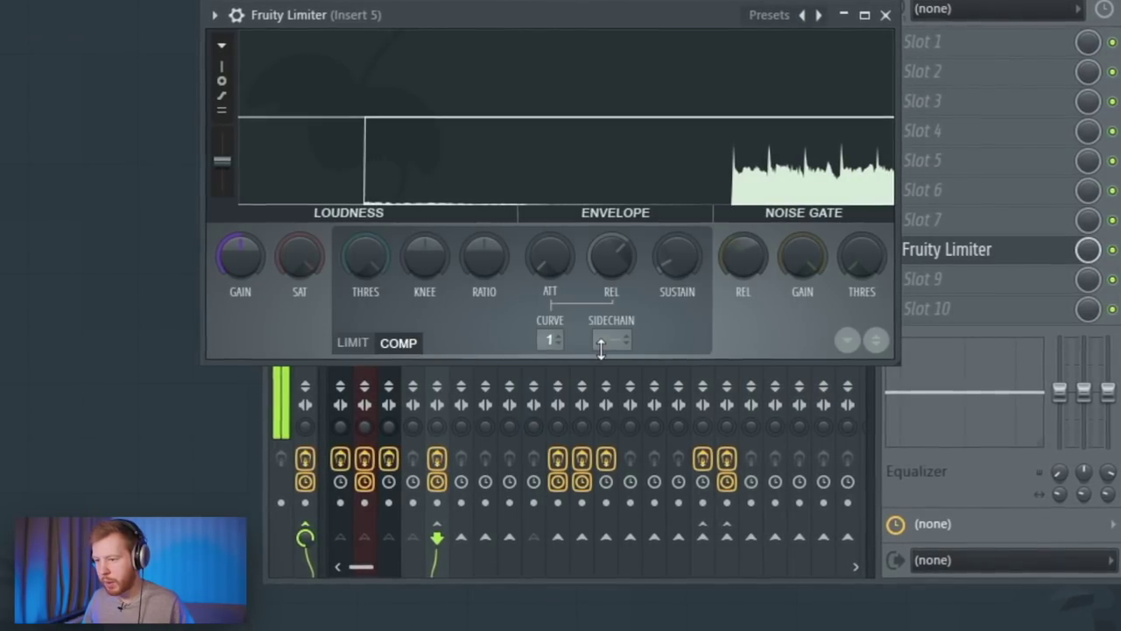
pyautogui.click(601, 345)
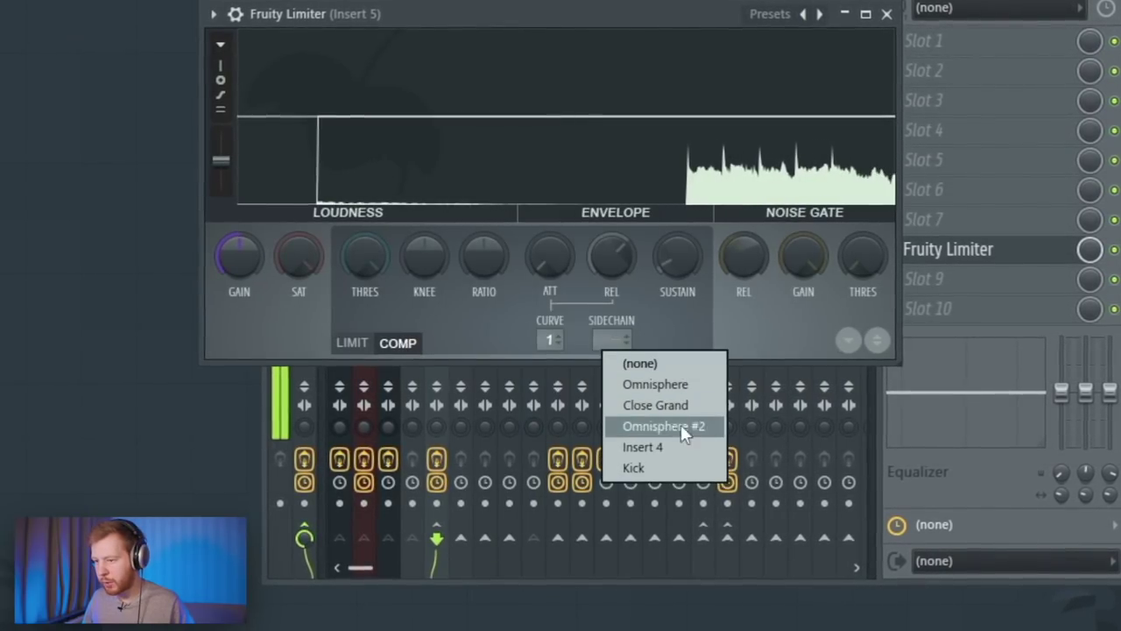
pyautogui.click(658, 468)
pyautogui.moveTo(484, 277); pyautogui.dragTo(486, 213)
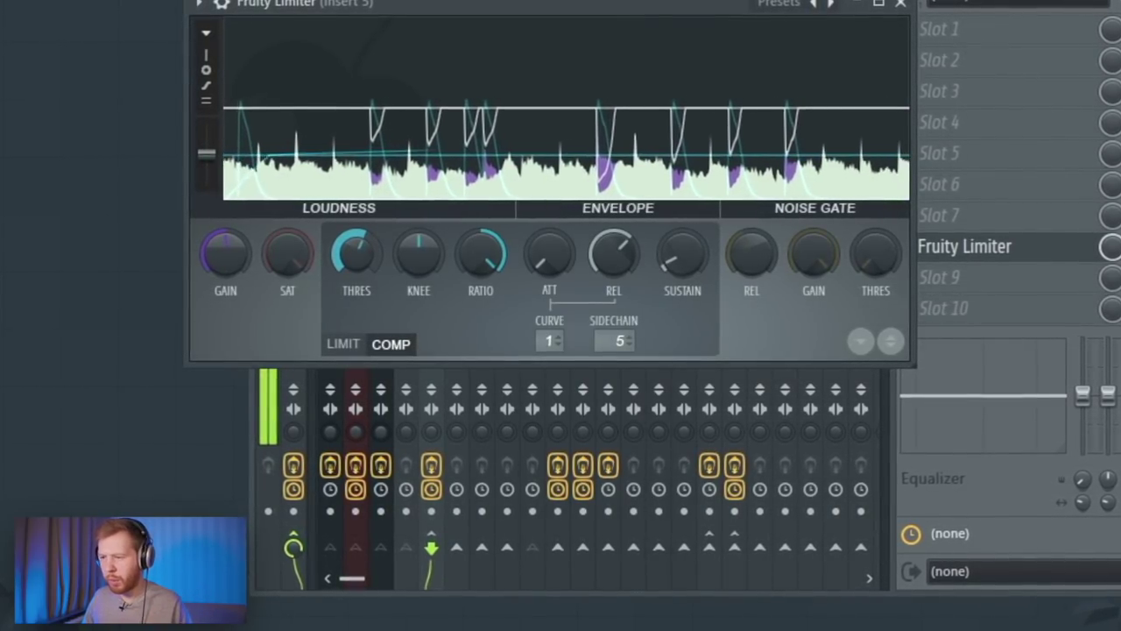
pyautogui.click(903, 3)
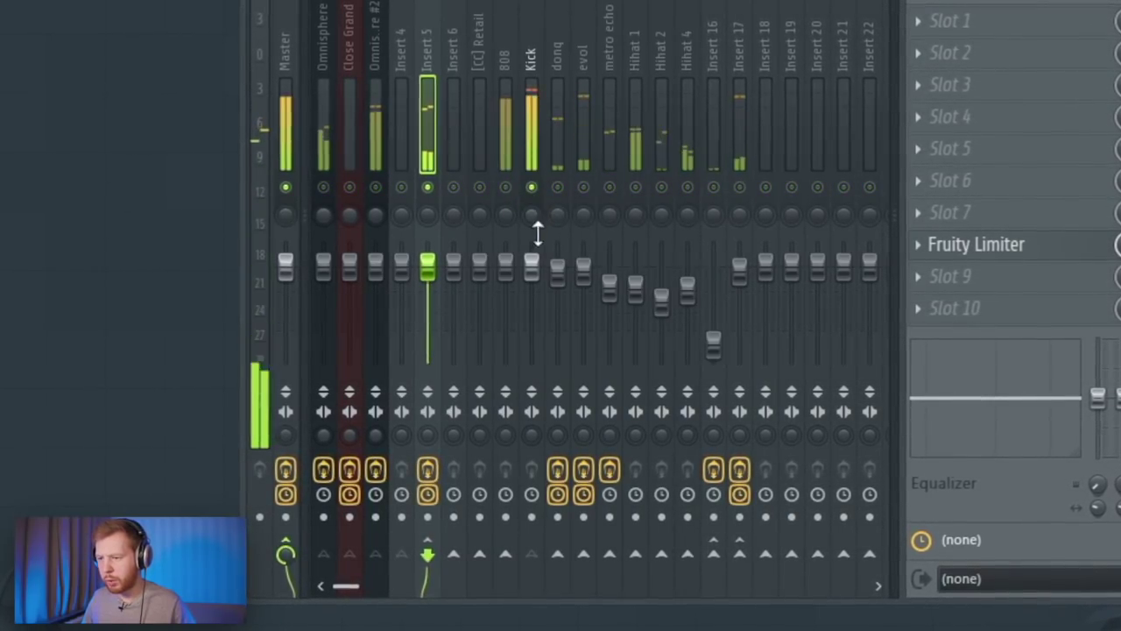
# Step: Lower the Kick, 808 and Hihat 1 faders, restore the other tracks from solo, and mute Insert 5
pyautogui.click(531, 59)
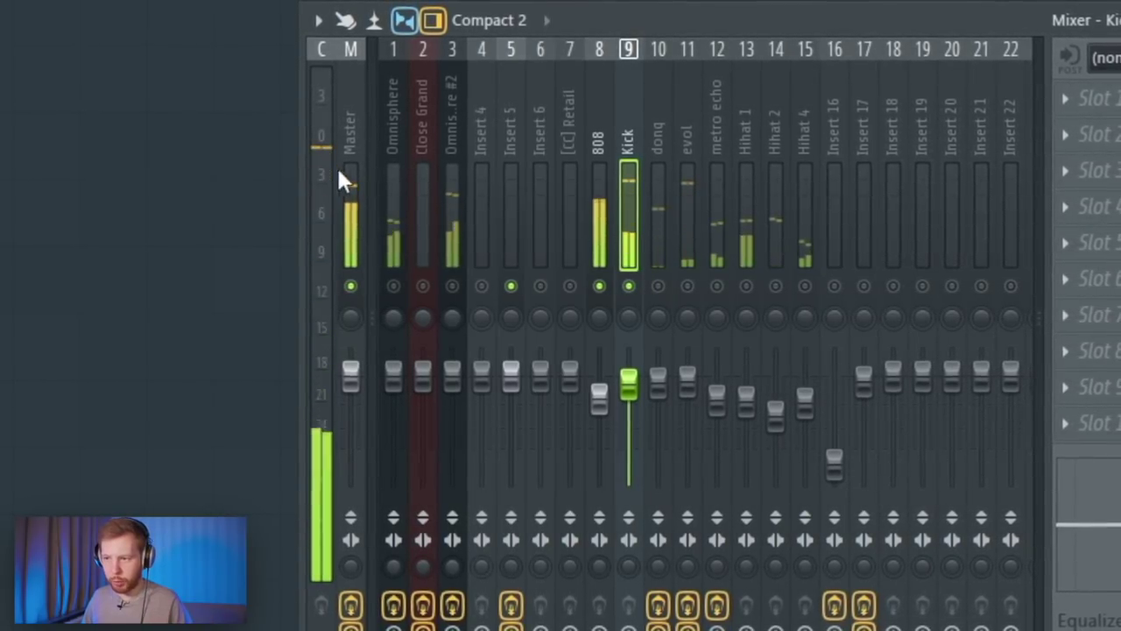
pyautogui.click(605, 162)
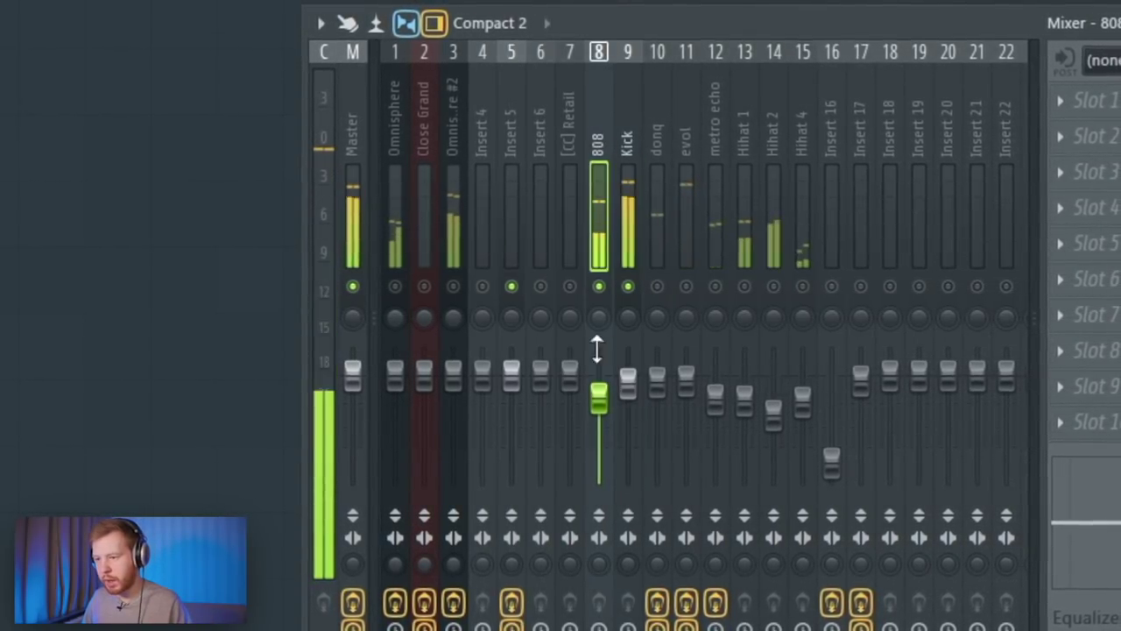
pyautogui.rightClick(624, 288)
pyautogui.click(514, 288)
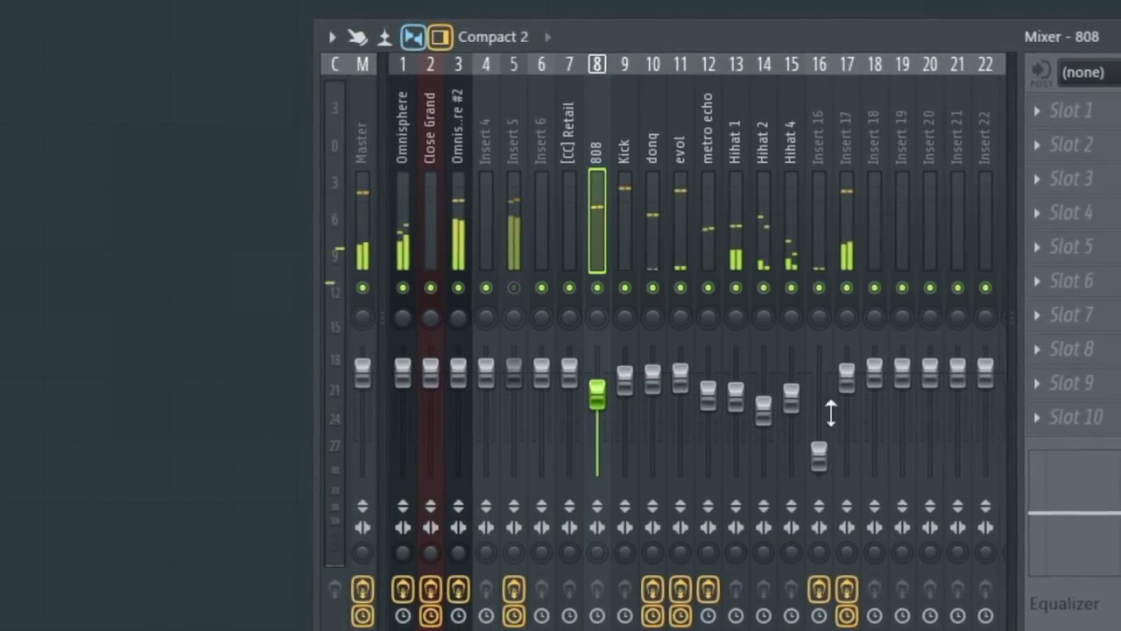
pyautogui.moveTo(739, 397); pyautogui.dragTo(791, 420)
pyautogui.click(735, 414)
# Step: Check the Hihat 1 sample in its channel settings and its note pattern in the piano roll during playback
pyautogui.press('F6')
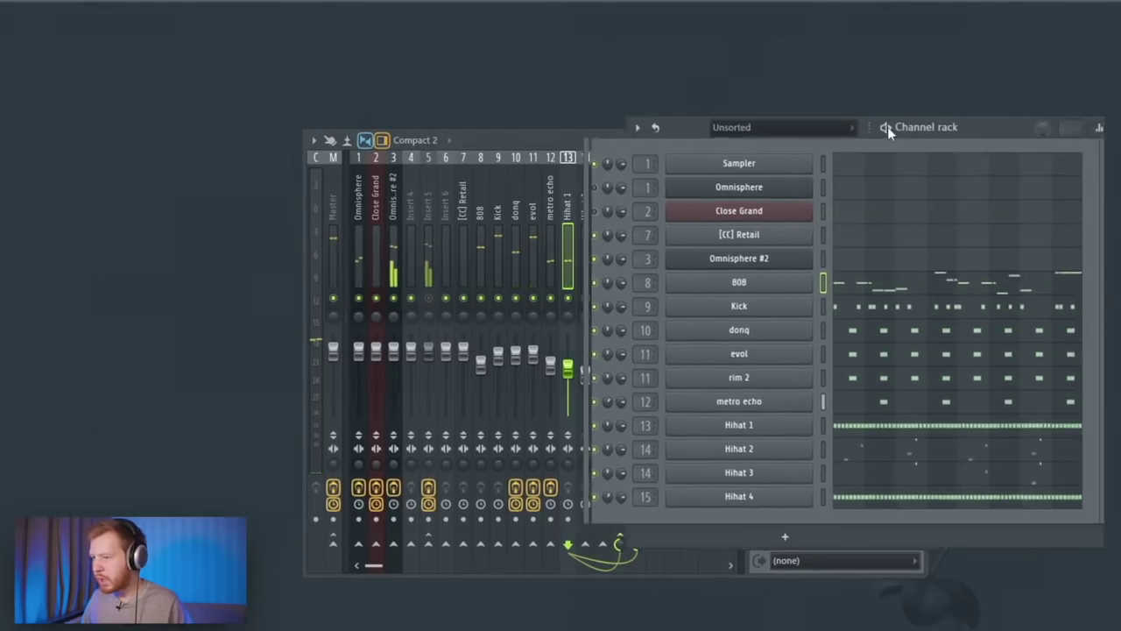
pyautogui.moveTo(888, 126); pyautogui.dragTo(644, 124)
pyautogui.click(577, 423)
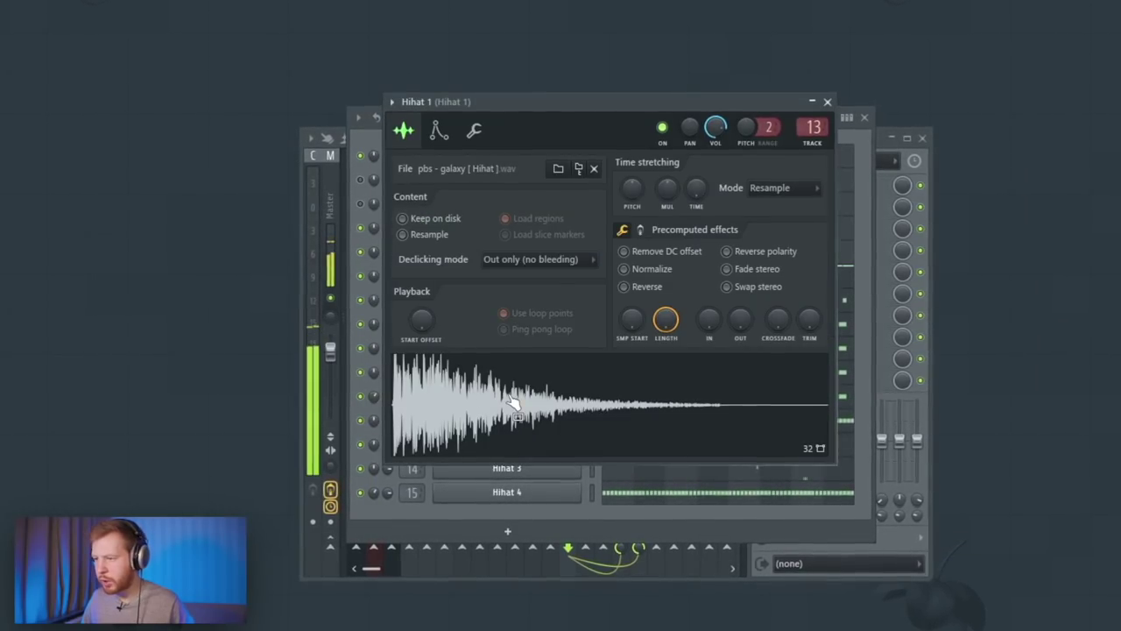
pyautogui.click(829, 100)
pyautogui.click(714, 425)
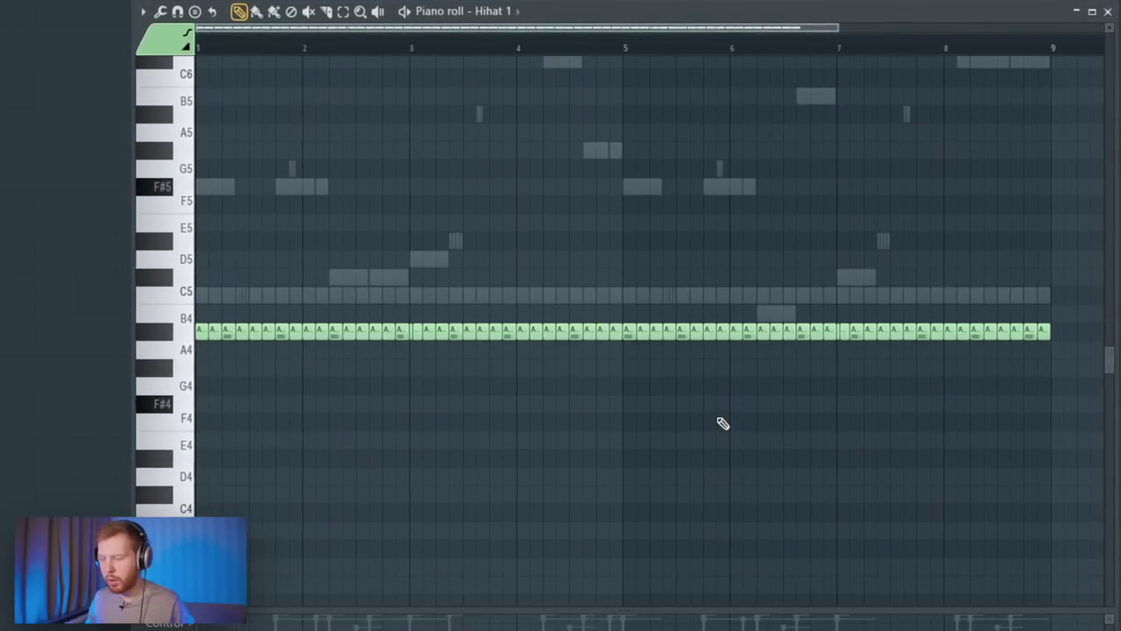
pyautogui.press('space')
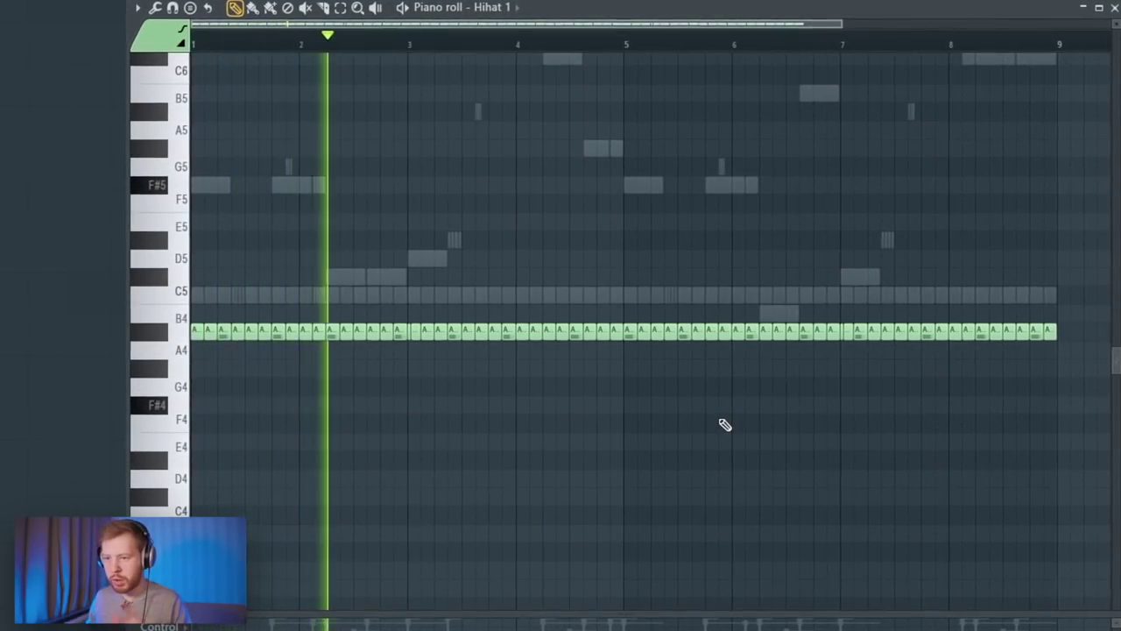
# Step: Solo Insert 5 and add Ozone 9 Imager, widening band 2 to 30.4 and band 3 to 36.7
pyautogui.press('F9')
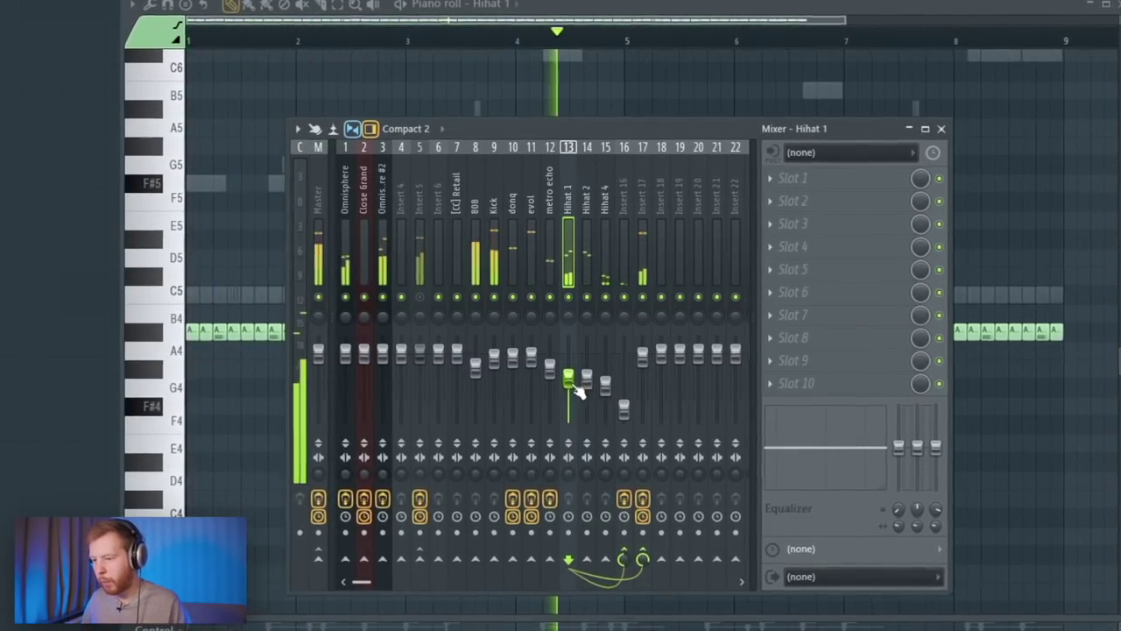
pyautogui.click(424, 303)
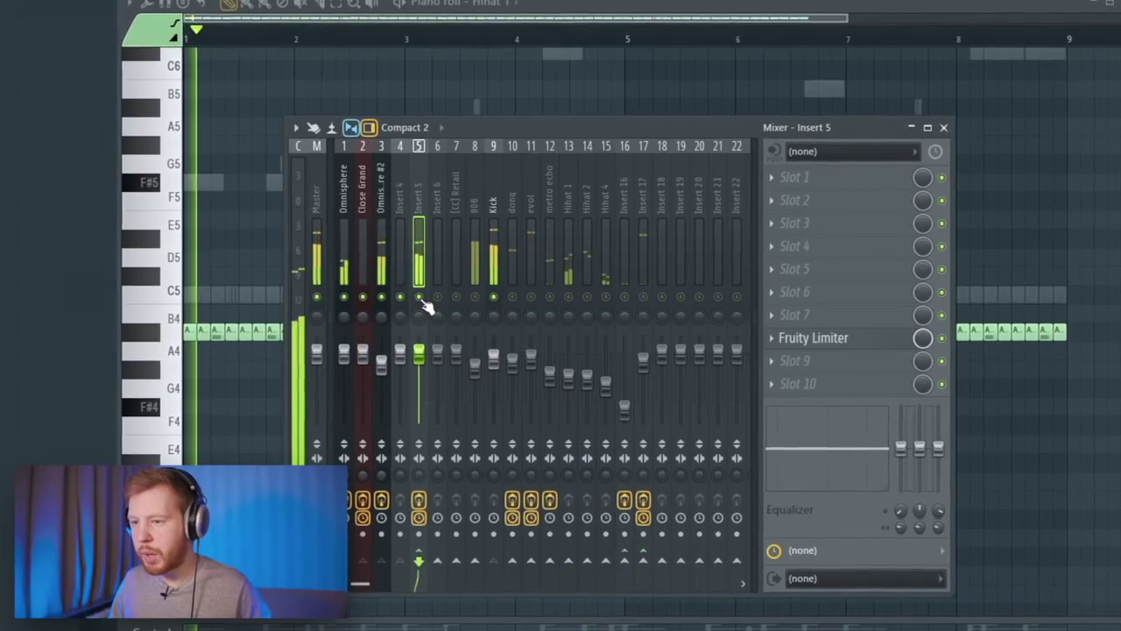
pyautogui.click(820, 202)
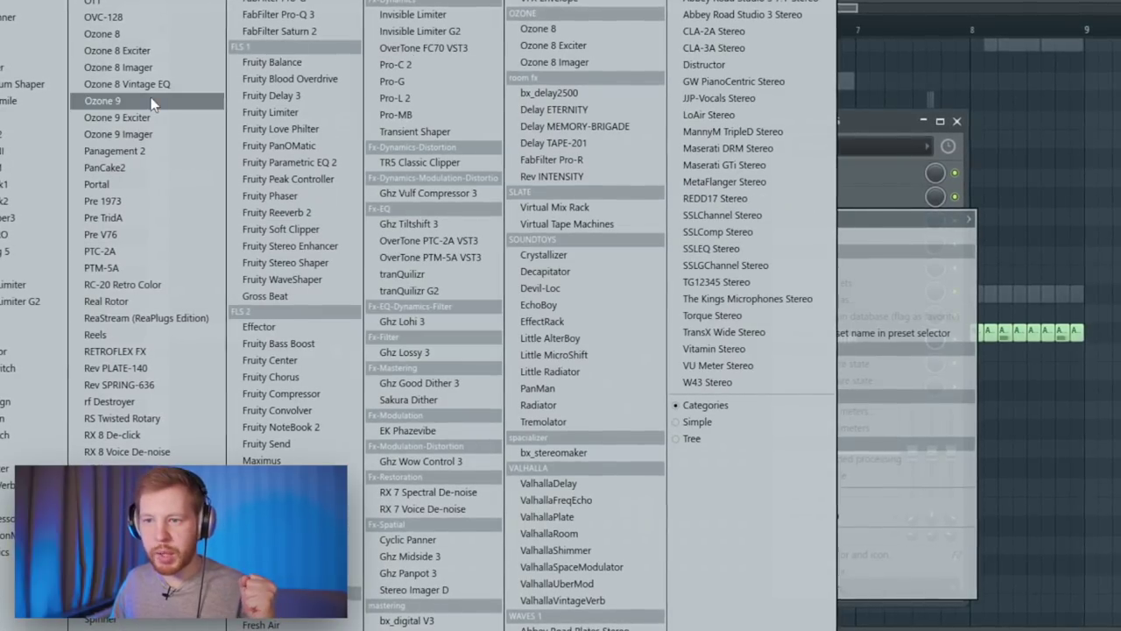
pyautogui.click(151, 133)
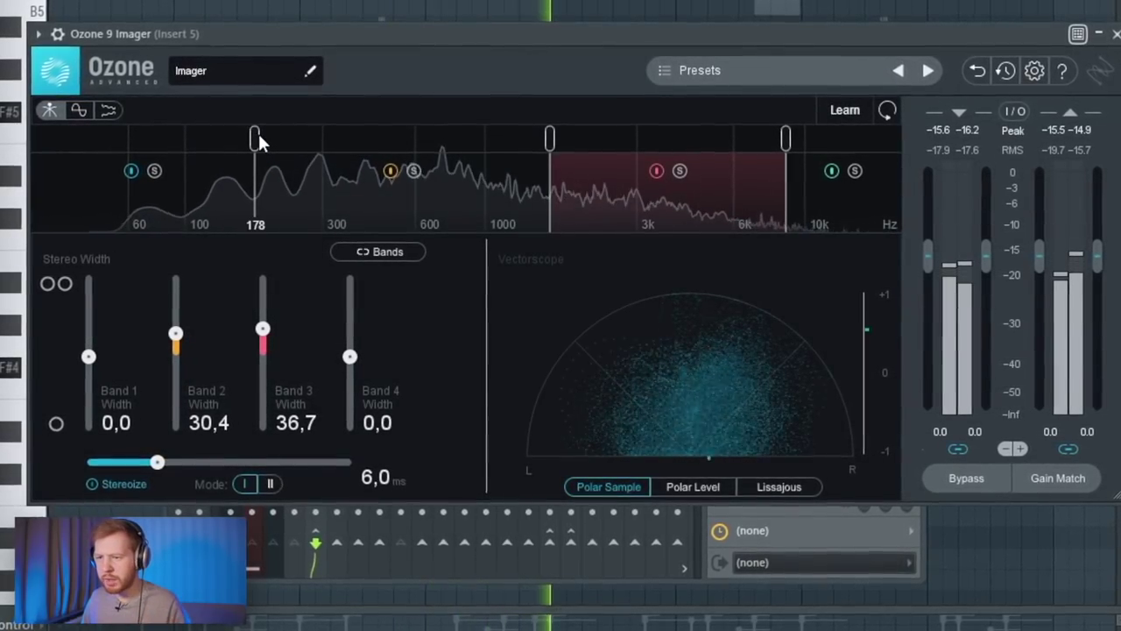
# Step: Fine-tune the Imager's crossovers, with the lowest at about 196 Hz and the next near 1.6 kHz
pyautogui.moveTo(257, 130); pyautogui.dragTo(262, 138)
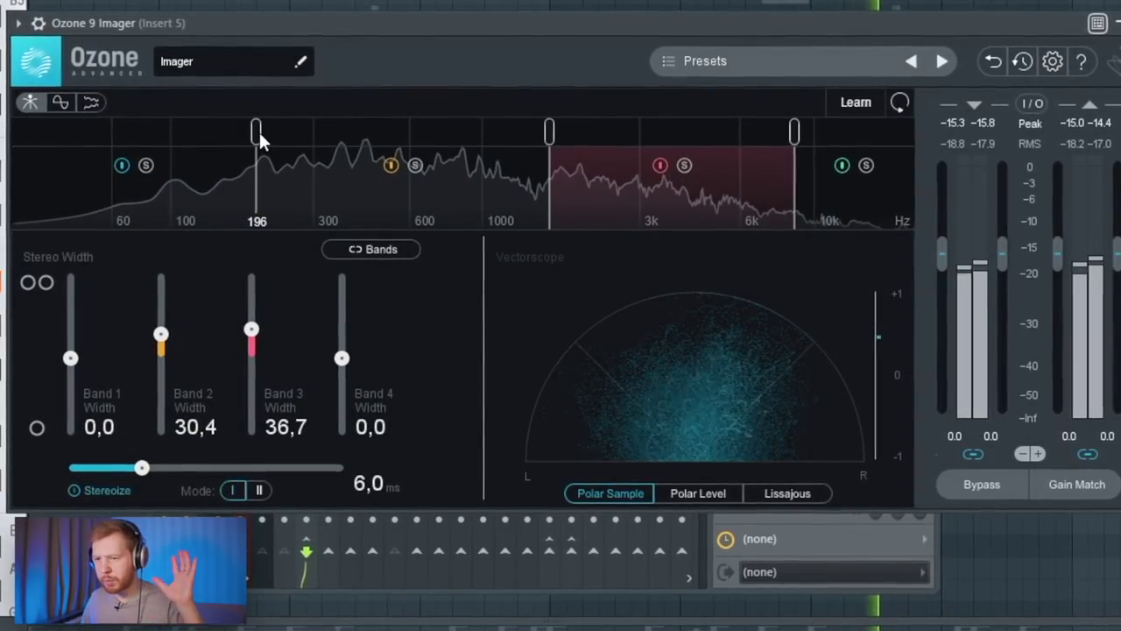
pyautogui.click(448, 210)
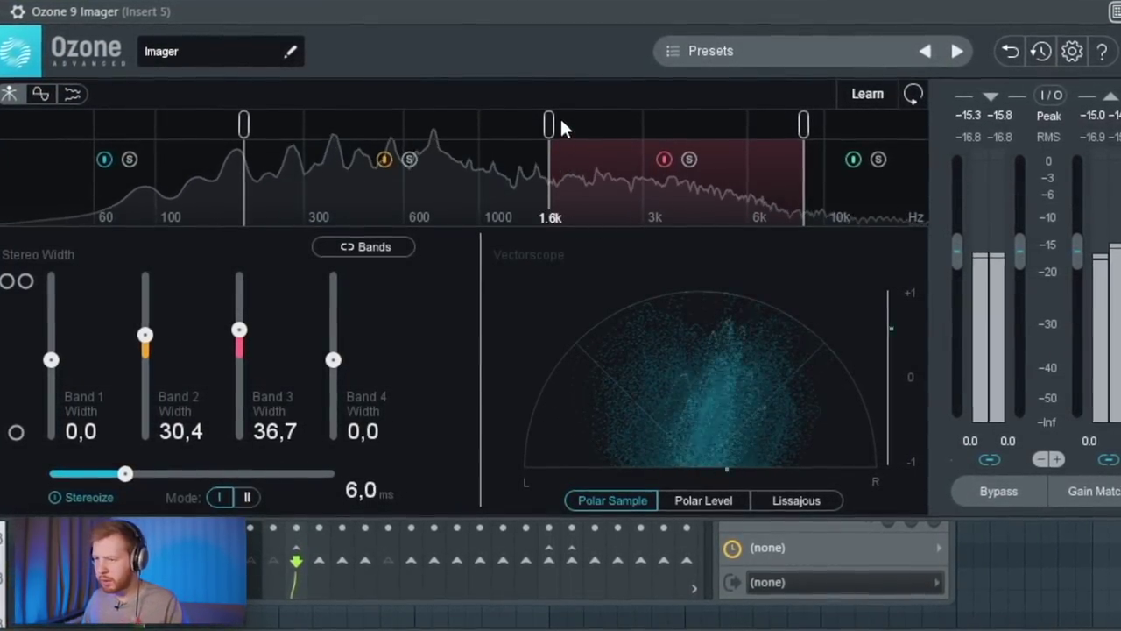
pyautogui.moveTo(550, 123); pyautogui.dragTo(545, 129)
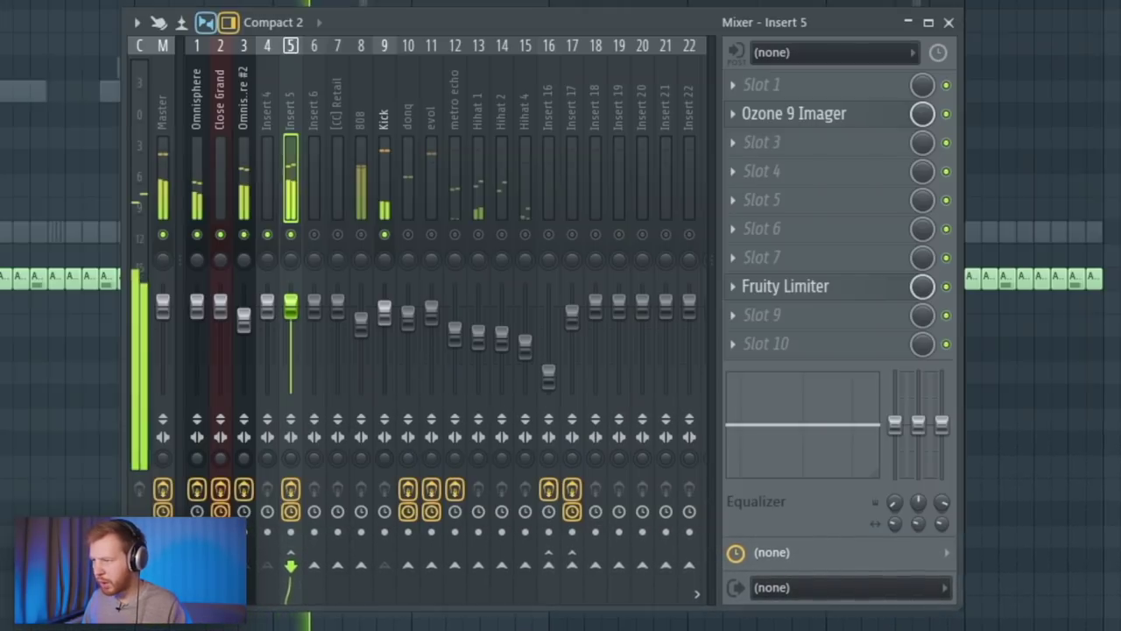
# Step: Add FabFilter Saturn 2 to Insert 5 and split it into two bands at about 1485 Hz
pyautogui.click(780, 143)
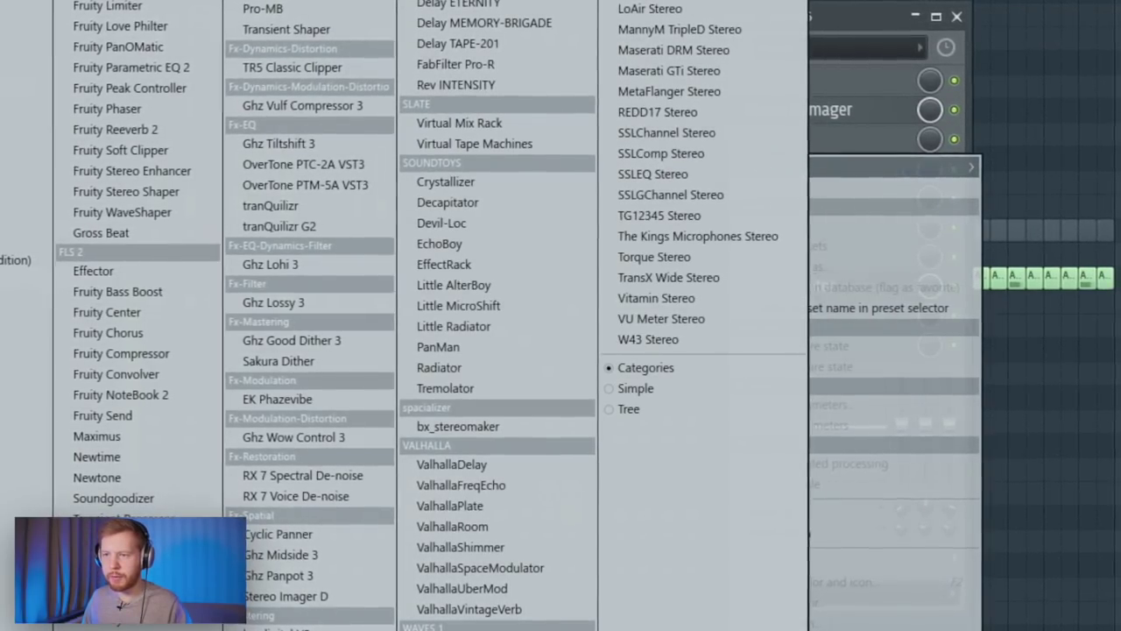
pyautogui.click(261, 4)
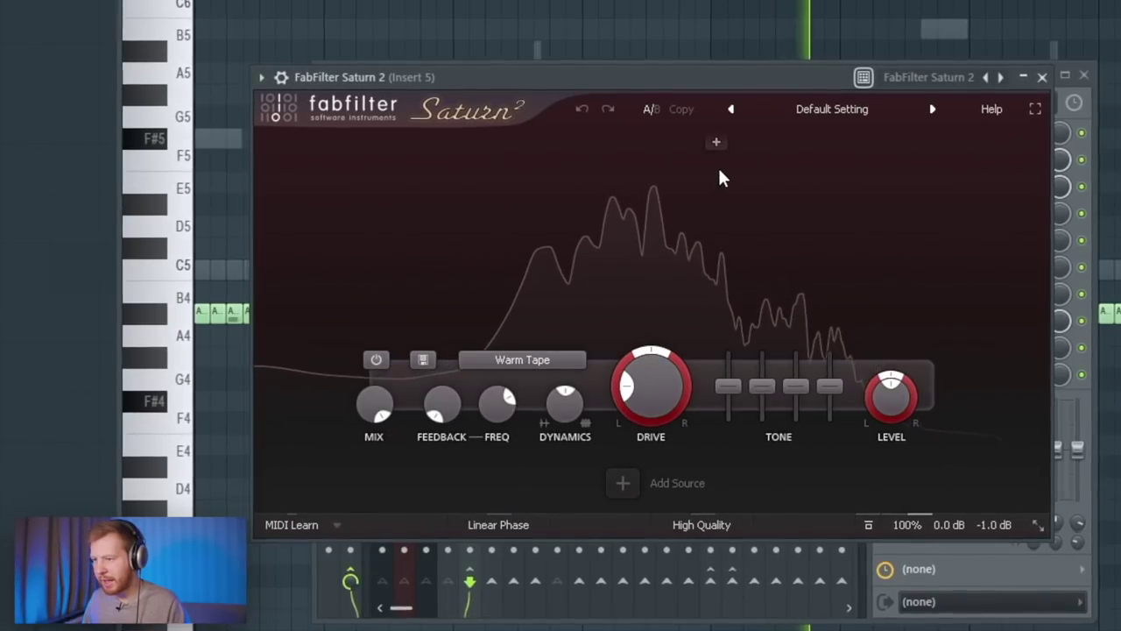
pyautogui.moveTo(717, 165); pyautogui.dragTo(752, 168)
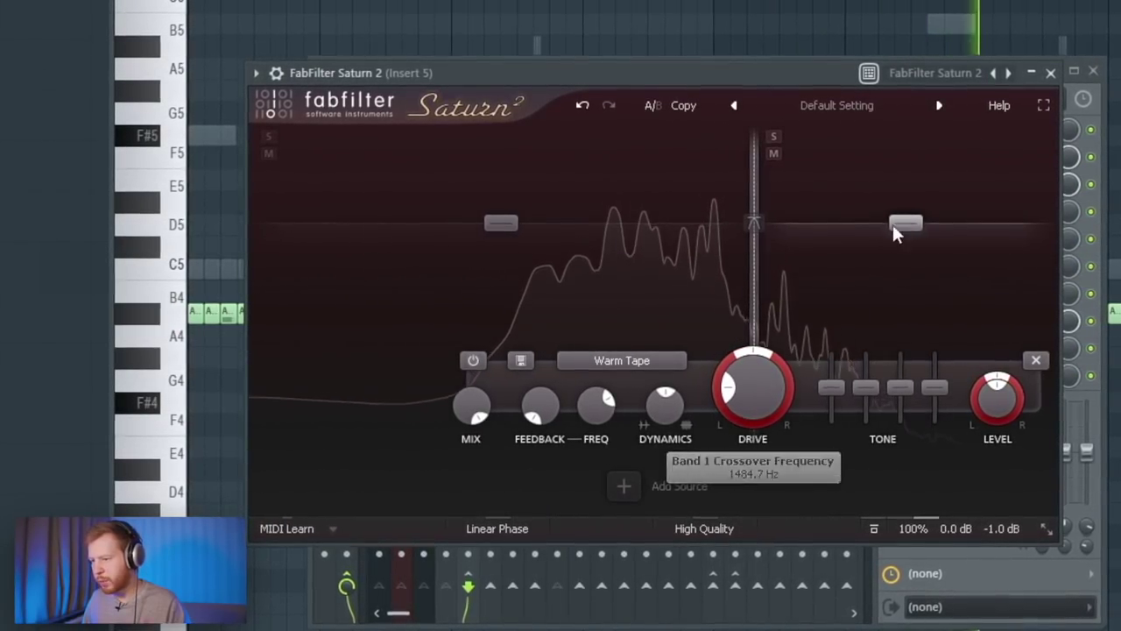
# Step: Set the upper Saturn 2 band's distortion style to Clean Tube
pyautogui.click(607, 362)
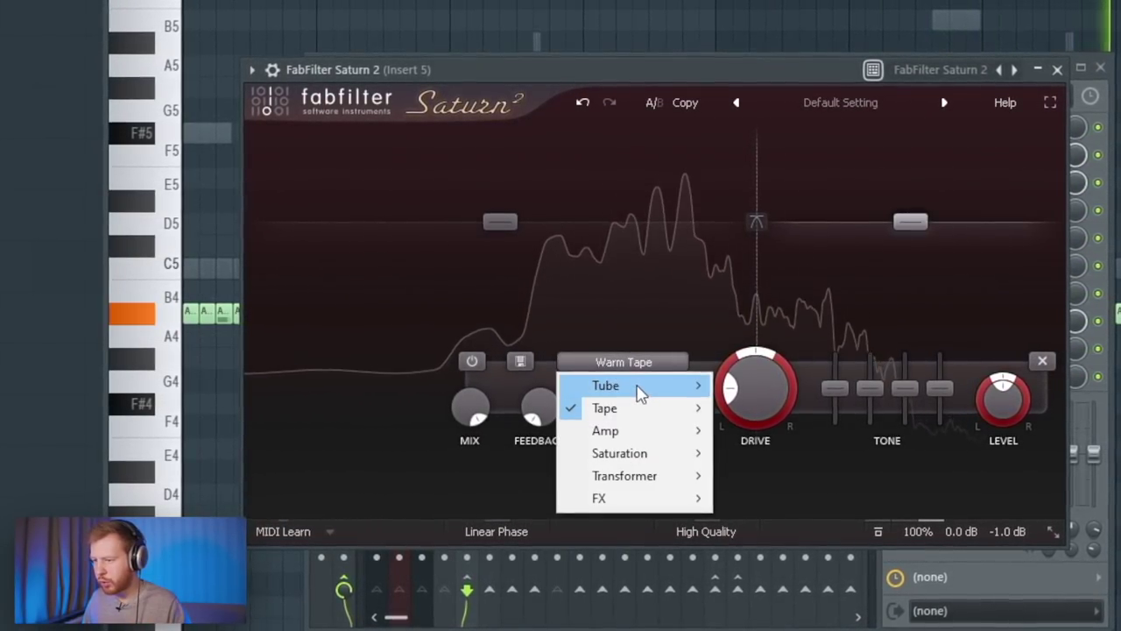
pyautogui.moveTo(637, 393)
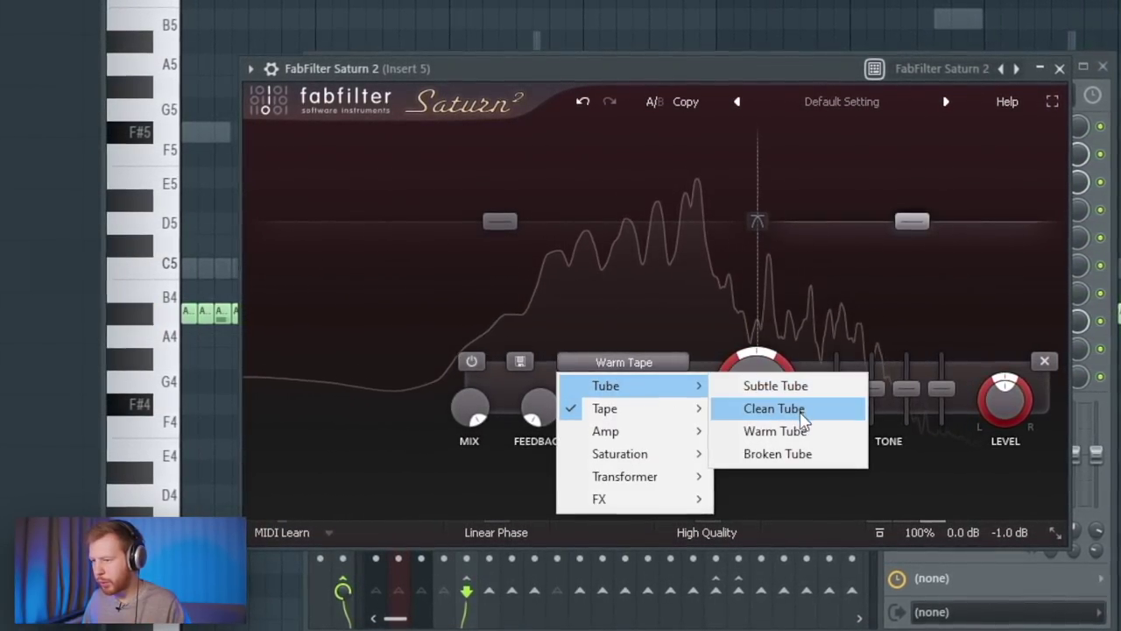
pyautogui.click(802, 408)
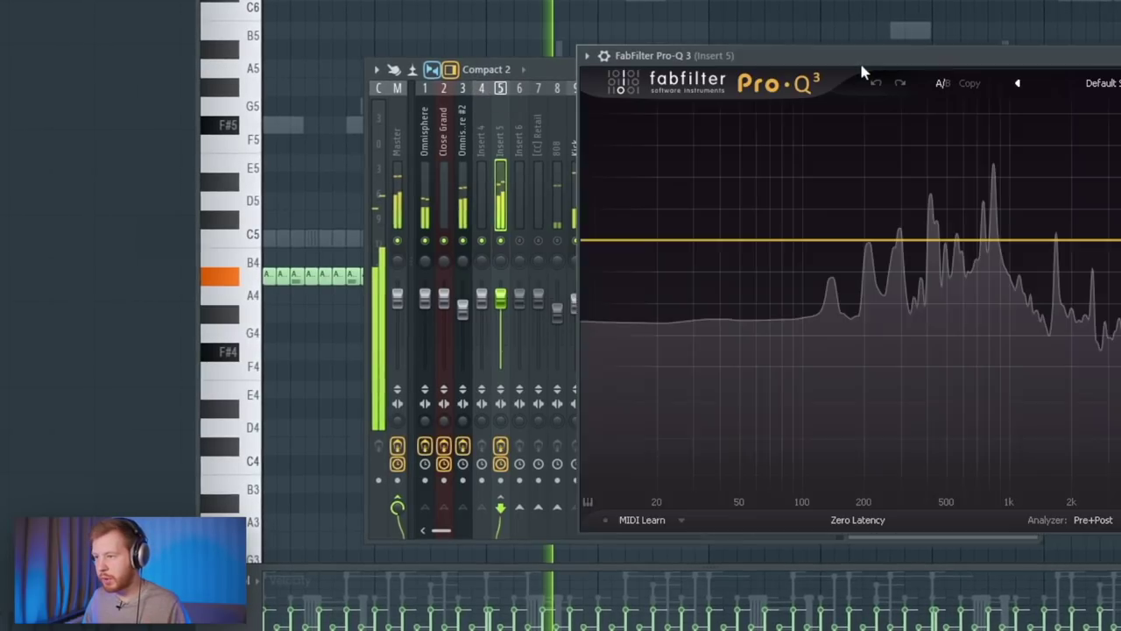
# Step: Shape Insert 5 in FabFilter Pro-Q 3 with a 12 dB/oct low cut below 100 Hz and gentle dips near 250 and 750 Hz
pyautogui.moveTo(863, 66); pyautogui.dragTo(585, 67)
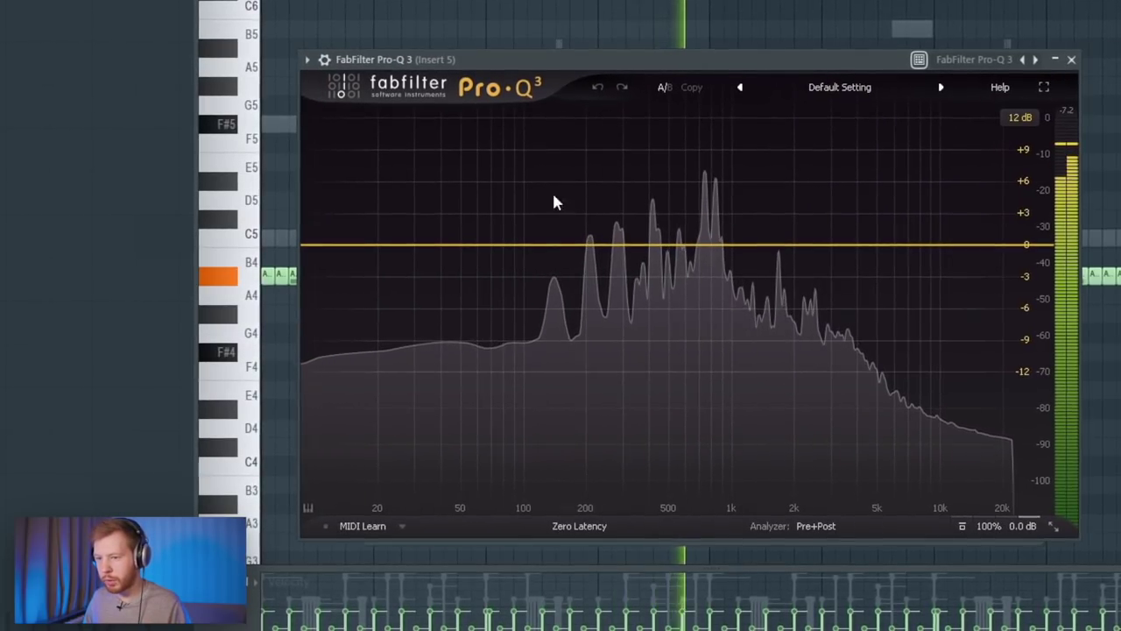
pyautogui.moveTo(377, 244); pyautogui.dragTo(535, 254)
pyautogui.moveTo(535, 254); pyautogui.dragTo(433, 254)
pyautogui.moveTo(614, 245); pyautogui.dragTo(616, 272)
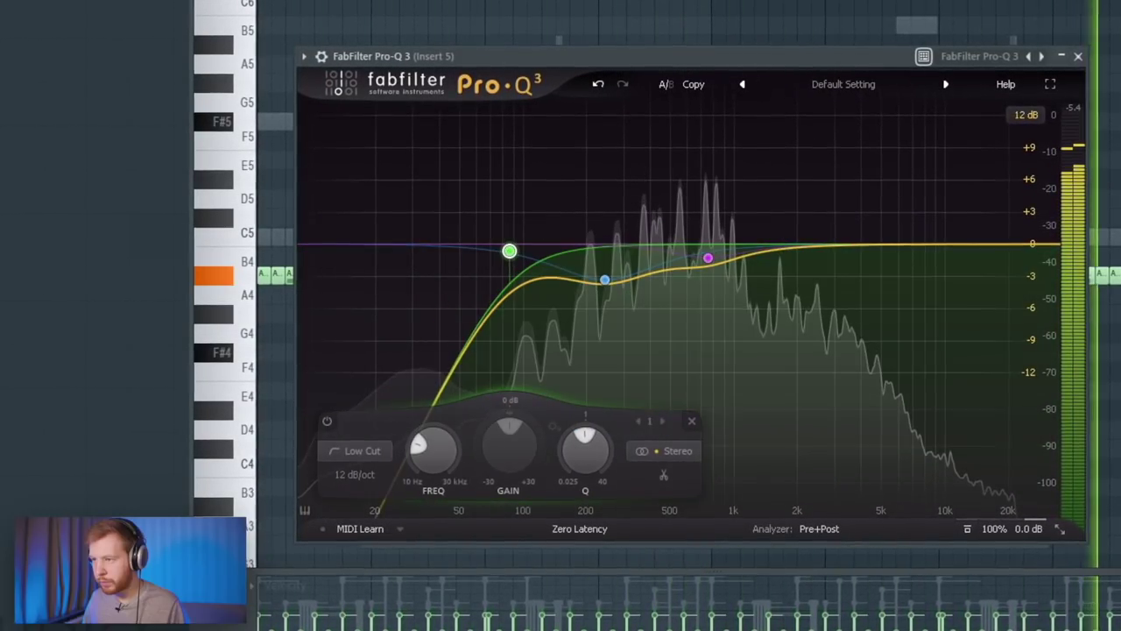
# Step: Play the arrangement with all tracks active and review the Master and hi-hat tracks in the mixer
pyautogui.press('F9')
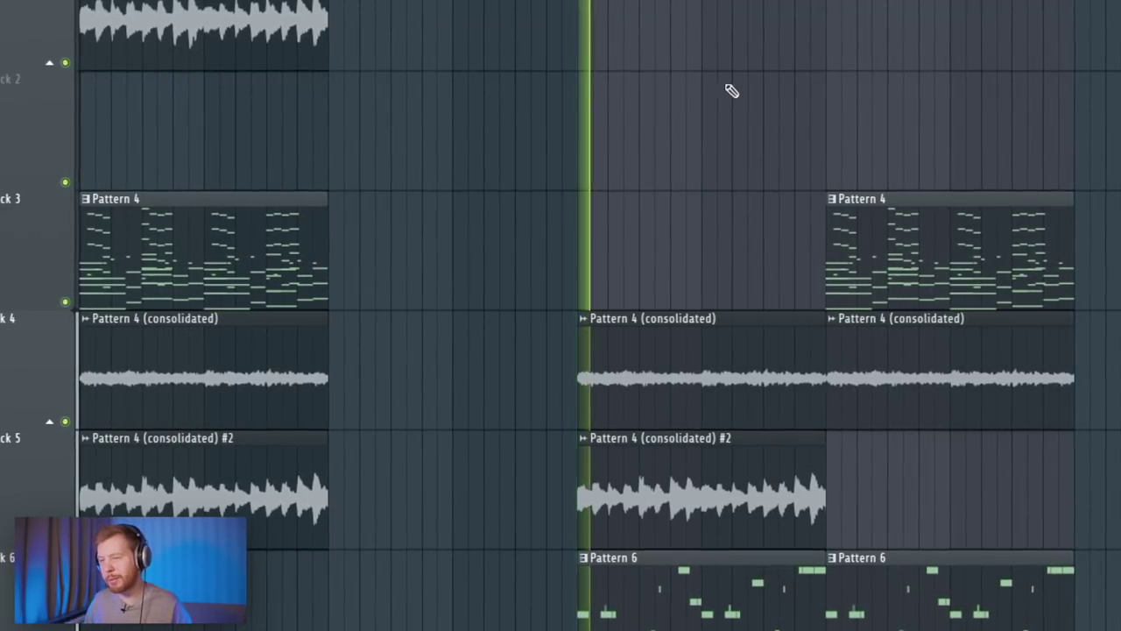
pyautogui.press('F9')
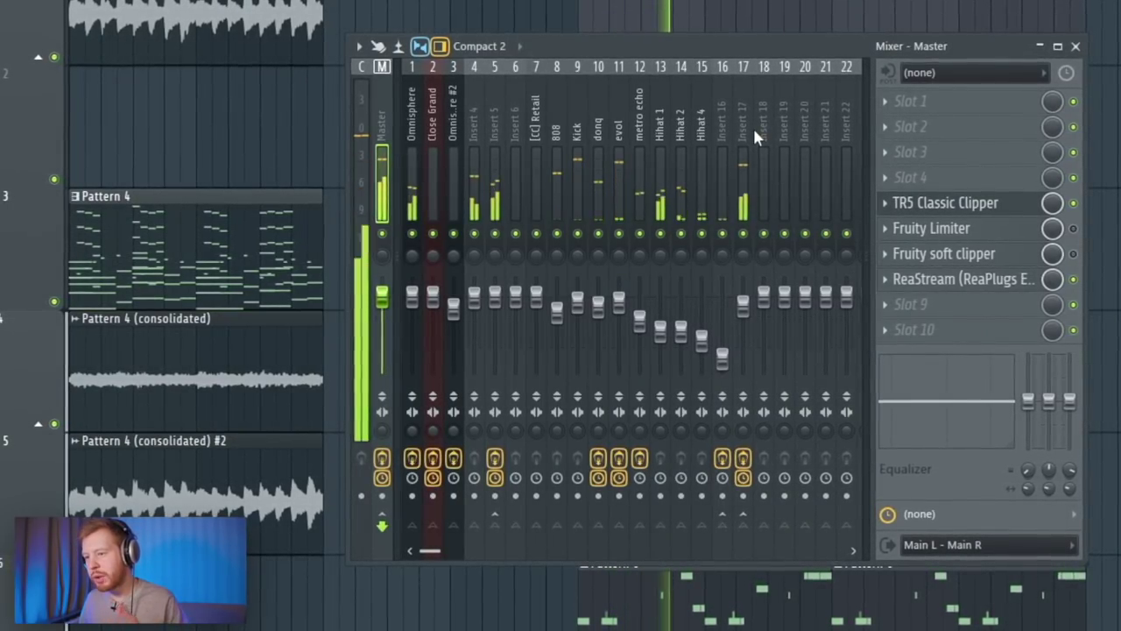
pyautogui.click(681, 114)
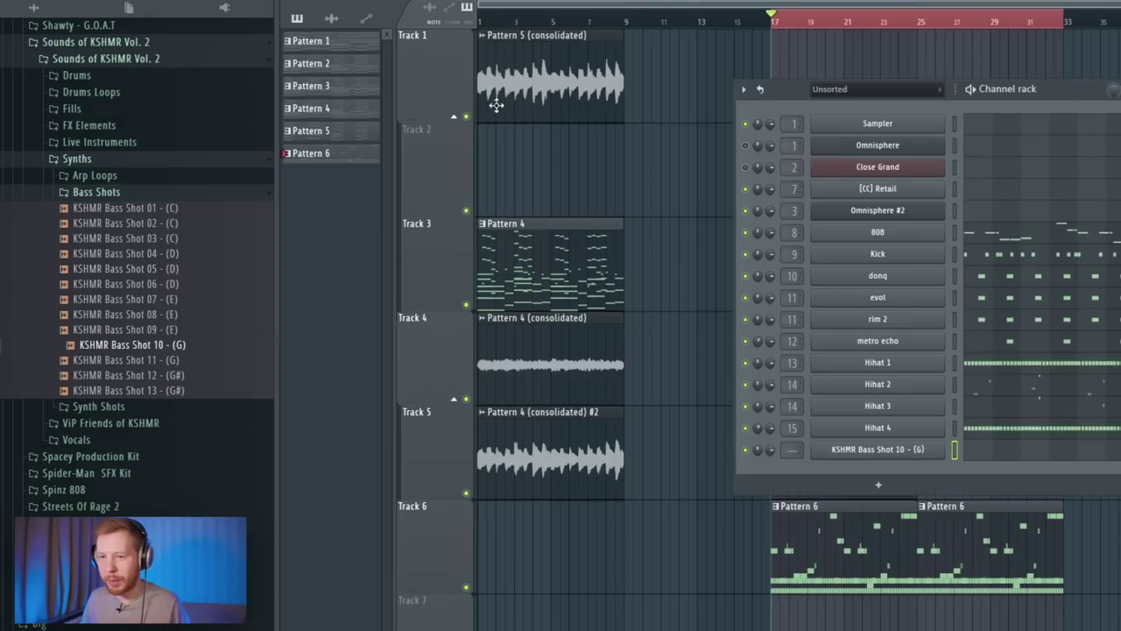
# Step: Load the Siren FX sample as a new channel and open its sampler settings
pyautogui.scroll(5, 88, 175)
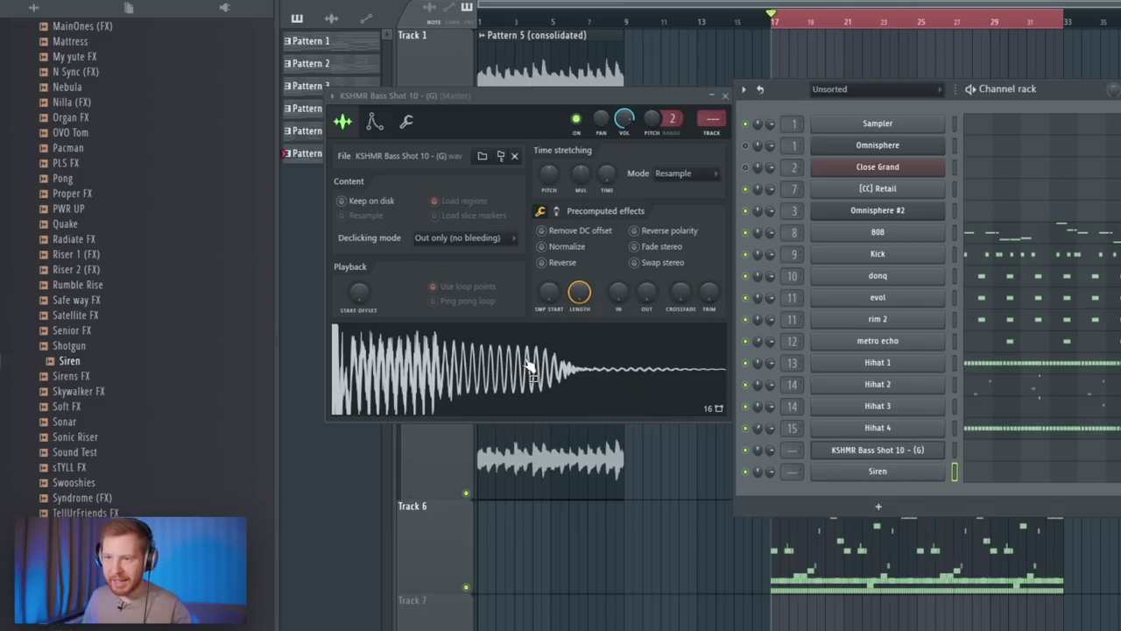
pyautogui.click(975, 57)
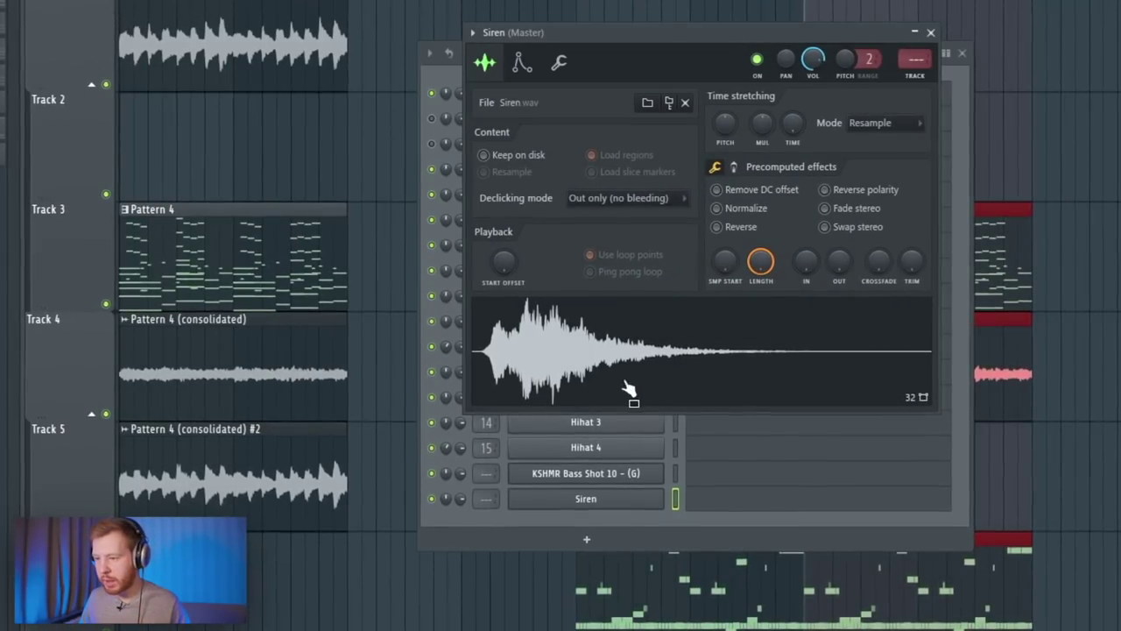
# Step: Examine the Siren sample's pitch in the pitch corrector and close it
pyautogui.rightClick(618, 359)
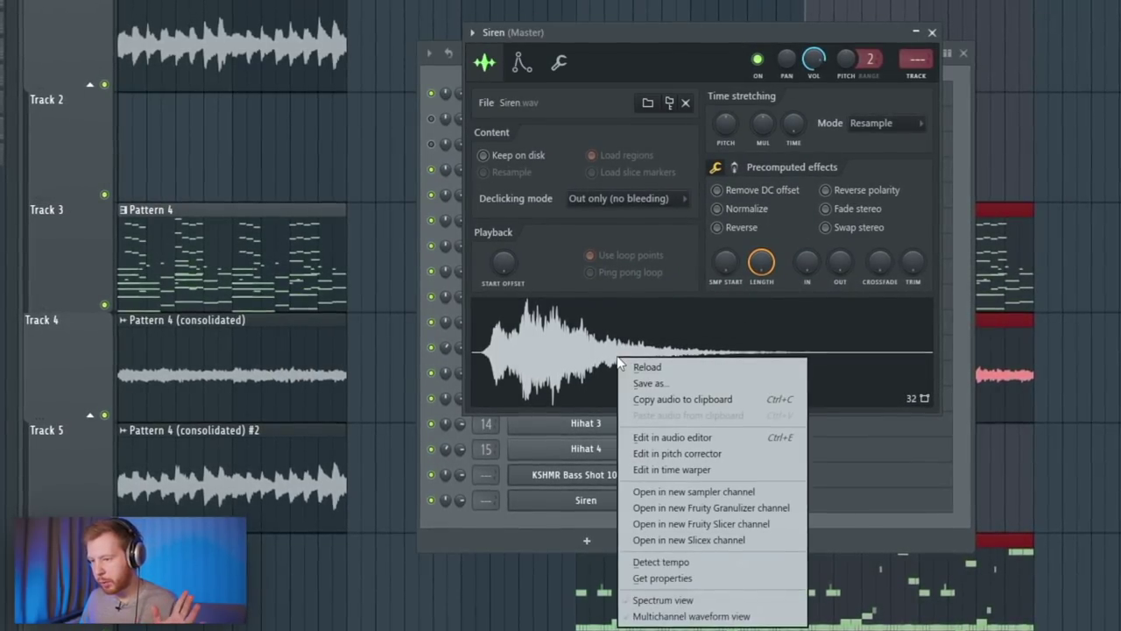
pyautogui.click(703, 452)
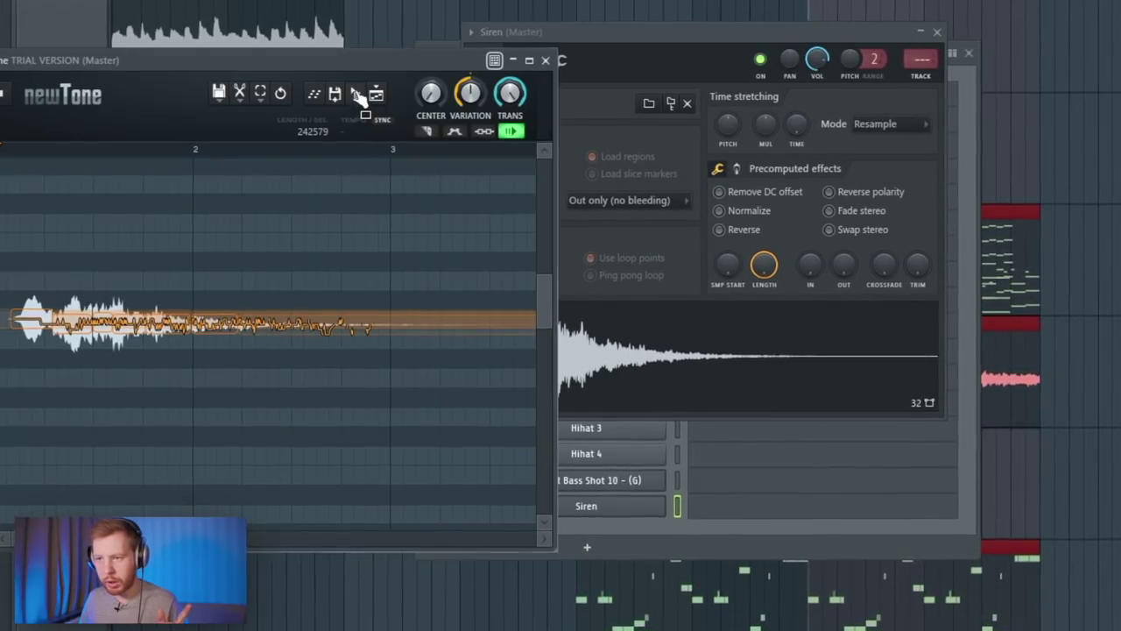
pyautogui.moveTo(404, 54); pyautogui.dragTo(896, 46)
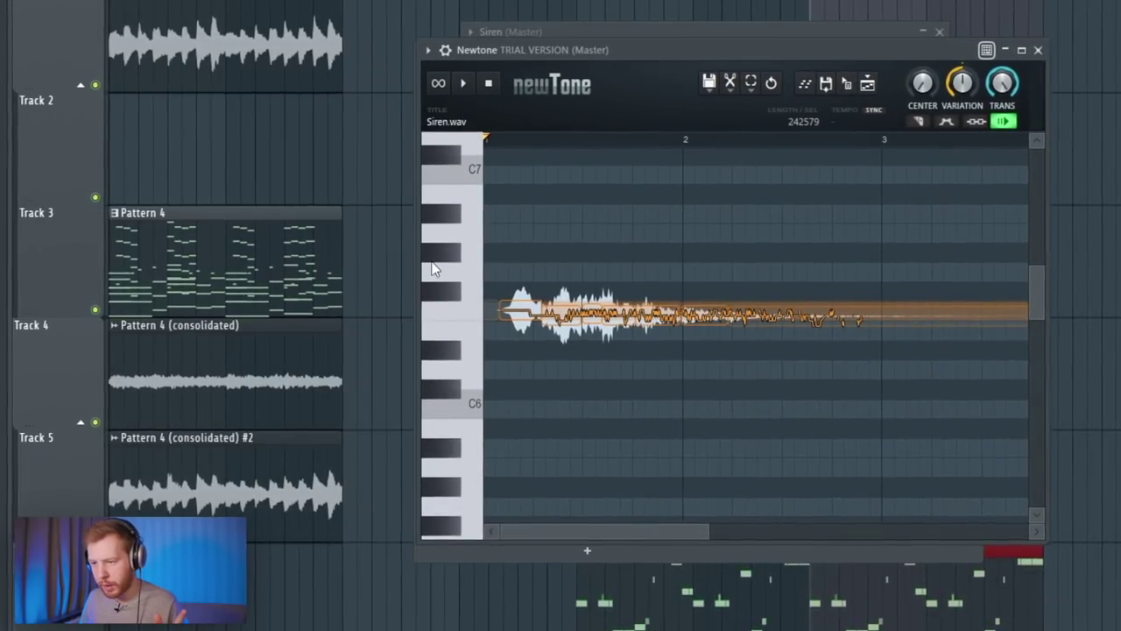
pyautogui.click(1041, 51)
# Step: Set the Siren's root note to F5, its time-stretch time to 9:00:00 and its stretching mode to Stretch
pyautogui.rightClick(748, 399)
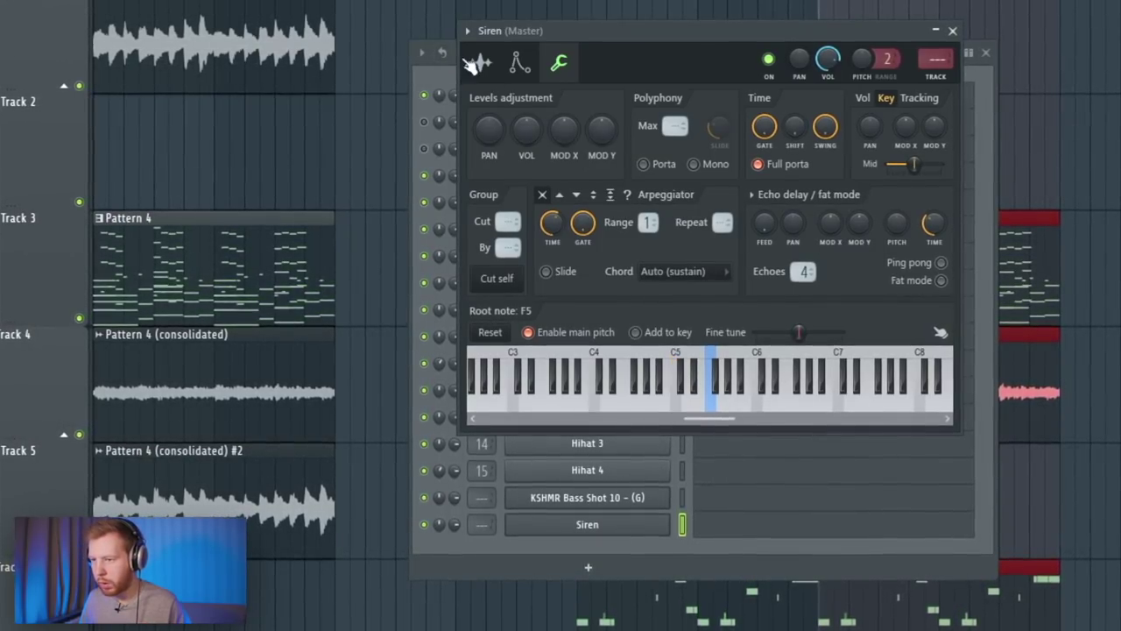
pyautogui.click(480, 62)
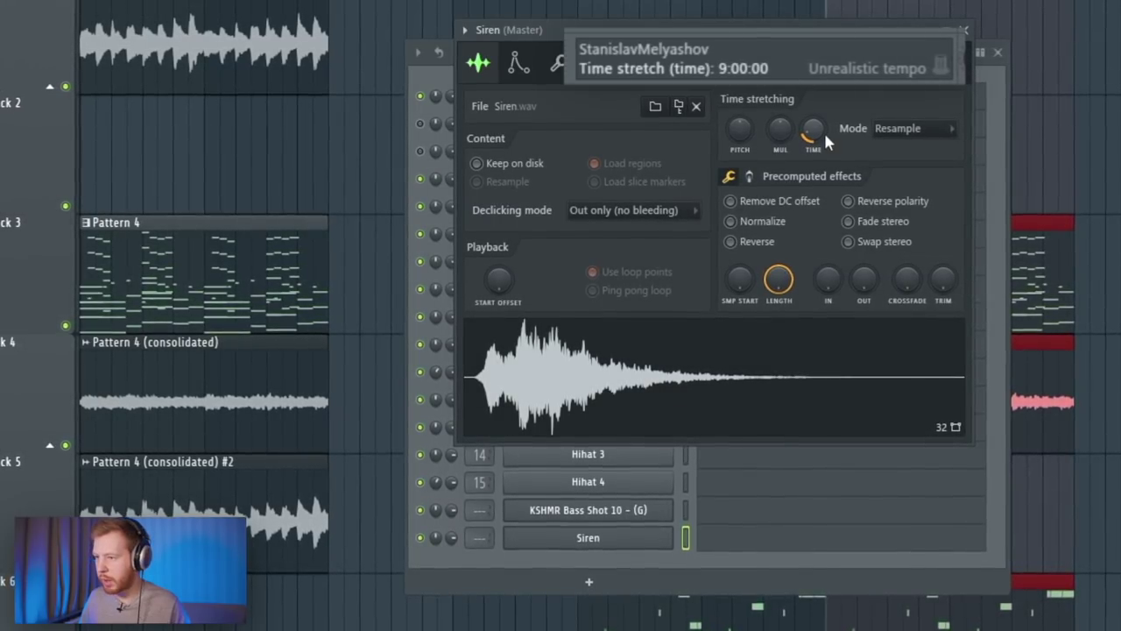
pyautogui.click(907, 130)
pyautogui.click(900, 183)
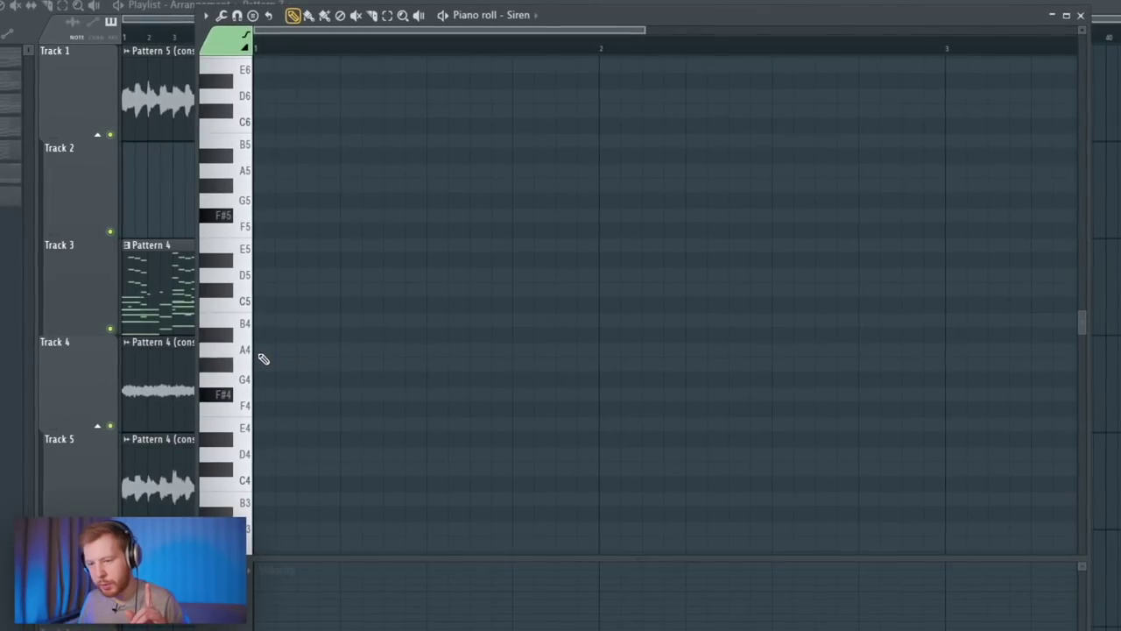
# Step: Draw a four-bar A4 note for the Siren with a short G#4 slide note at bar 3, and duplicate the phrase
pyautogui.scroll(-2, 686, 394)
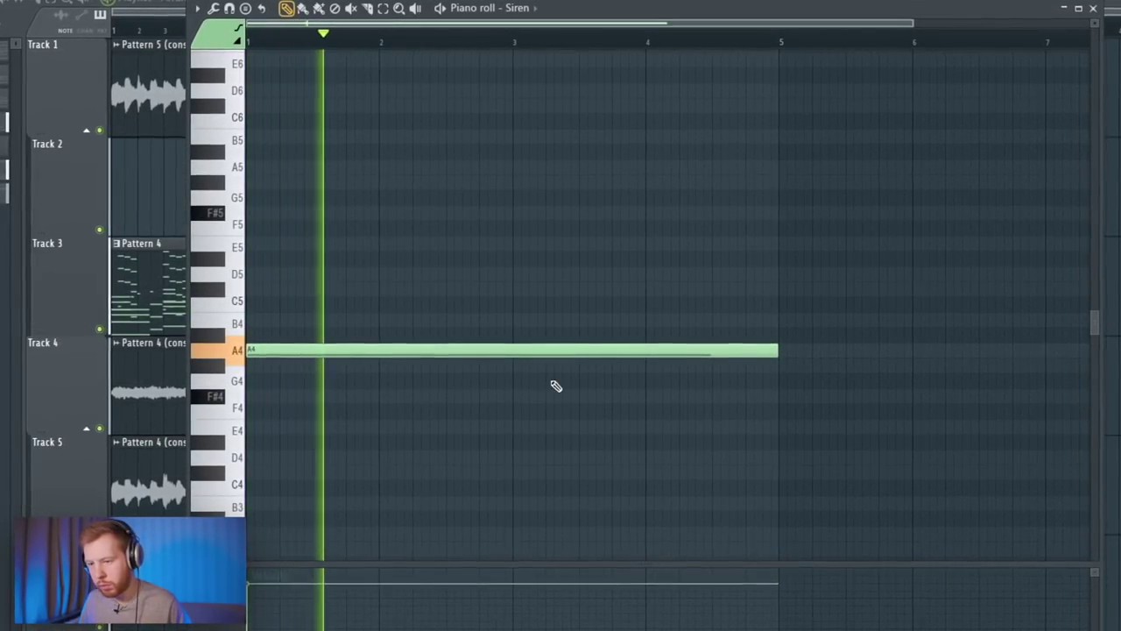
pyautogui.doubleClick(513, 365)
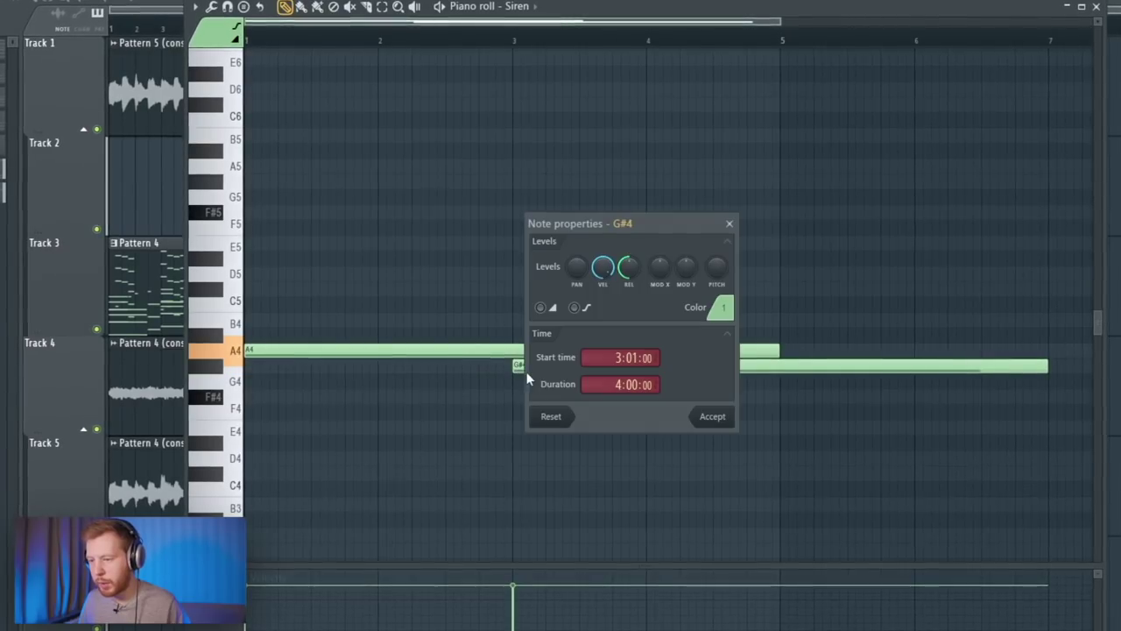
pyautogui.click(706, 424)
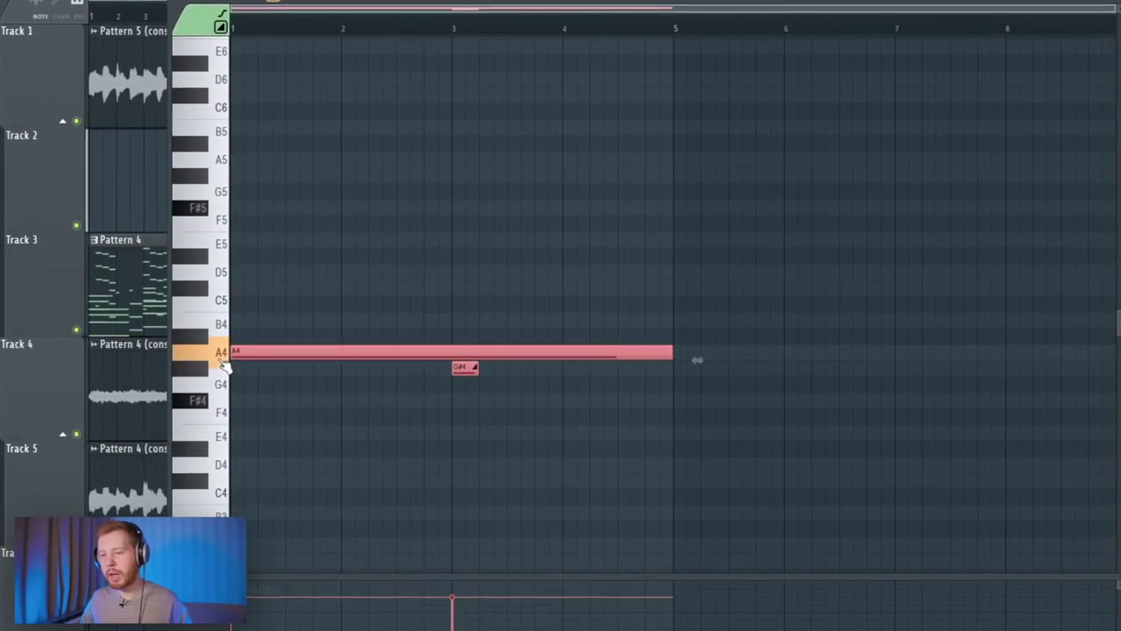
pyautogui.moveTo(239, 357); pyautogui.dragTo(699, 368)
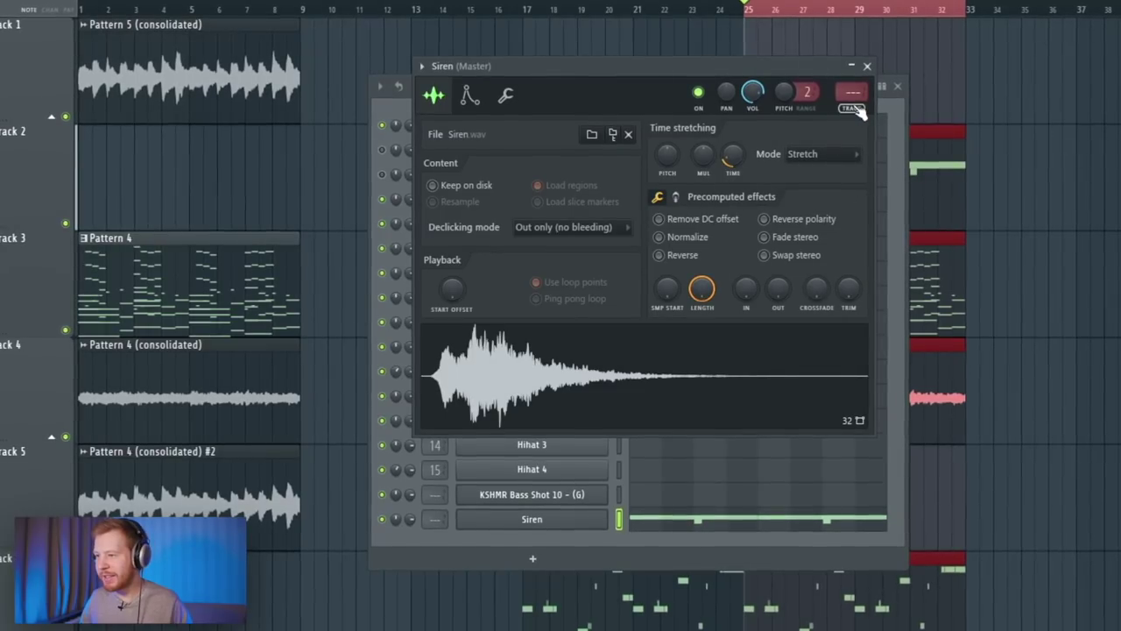
# Step: Route the Siren to mixer track 6, insert Fresh Air in its slot 2 and turn up the air amount
pyautogui.click(858, 89)
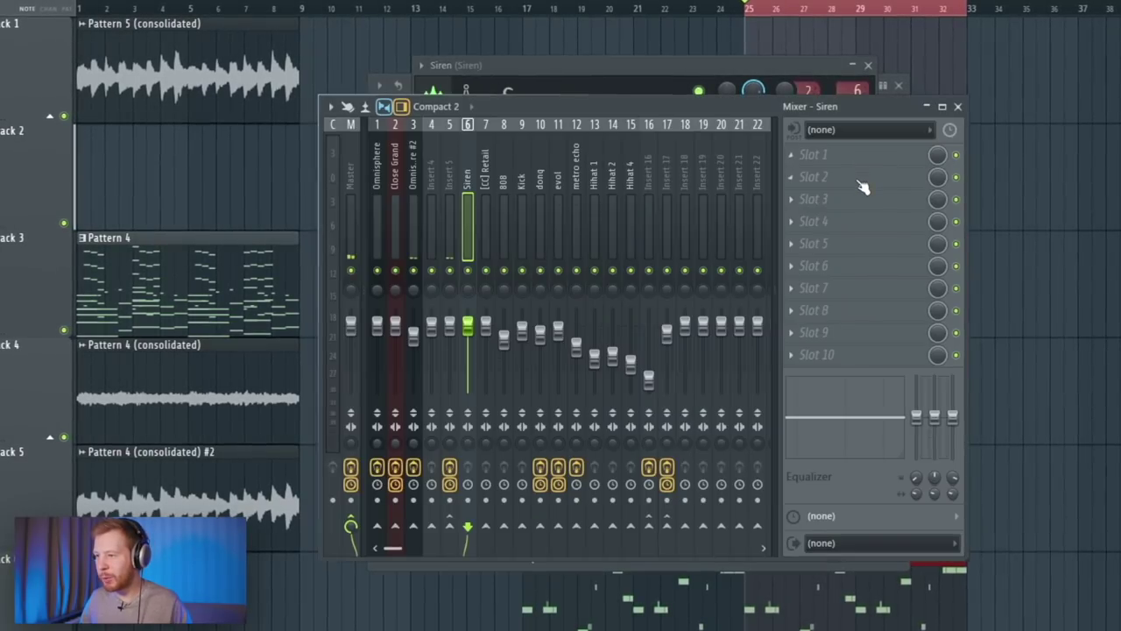
pyautogui.click(815, 175)
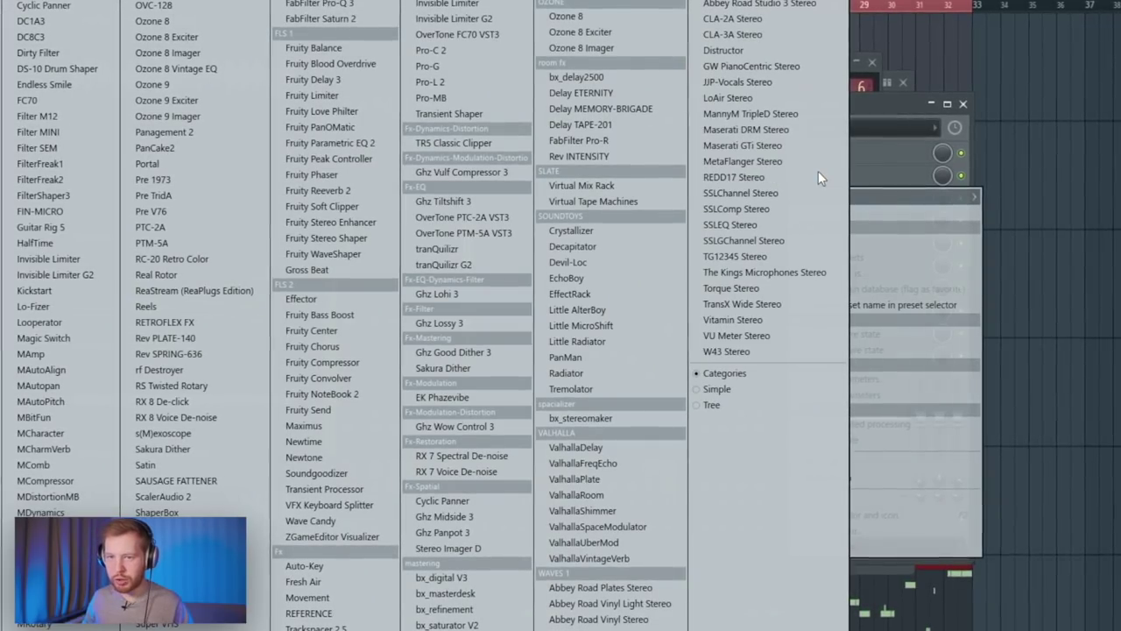
pyautogui.click(320, 582)
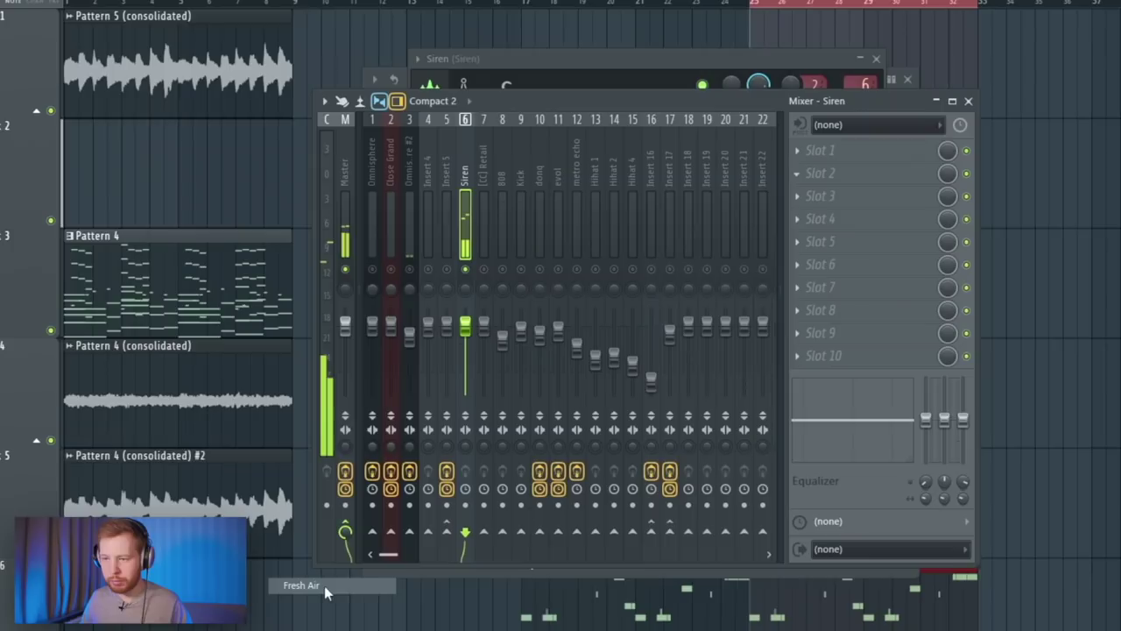
pyautogui.moveTo(243, 132); pyautogui.dragTo(617, 160)
pyautogui.click(606, 438)
pyautogui.moveTo(512, 421); pyautogui.dragTo(545, 290)
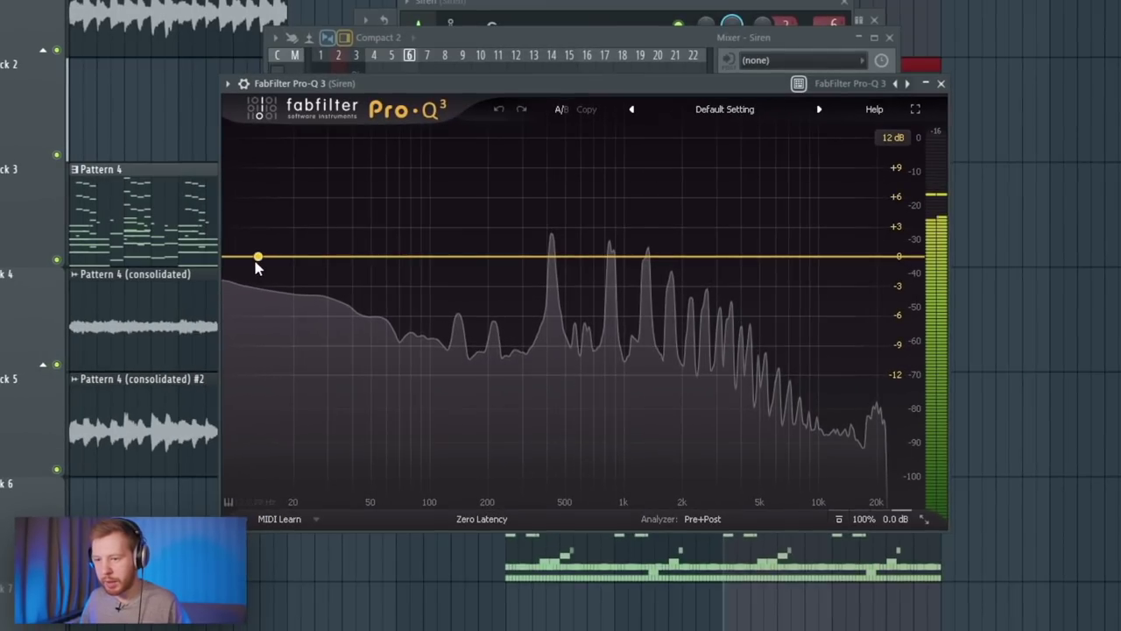
# Step: Shape the Siren in FabFilter Pro-Q 3 with a low cut up to about 250 Hz and a dip near 1 kHz
pyautogui.moveTo(257, 257); pyautogui.dragTo(511, 269)
pyautogui.moveTo(631, 257); pyautogui.dragTo(645, 325)
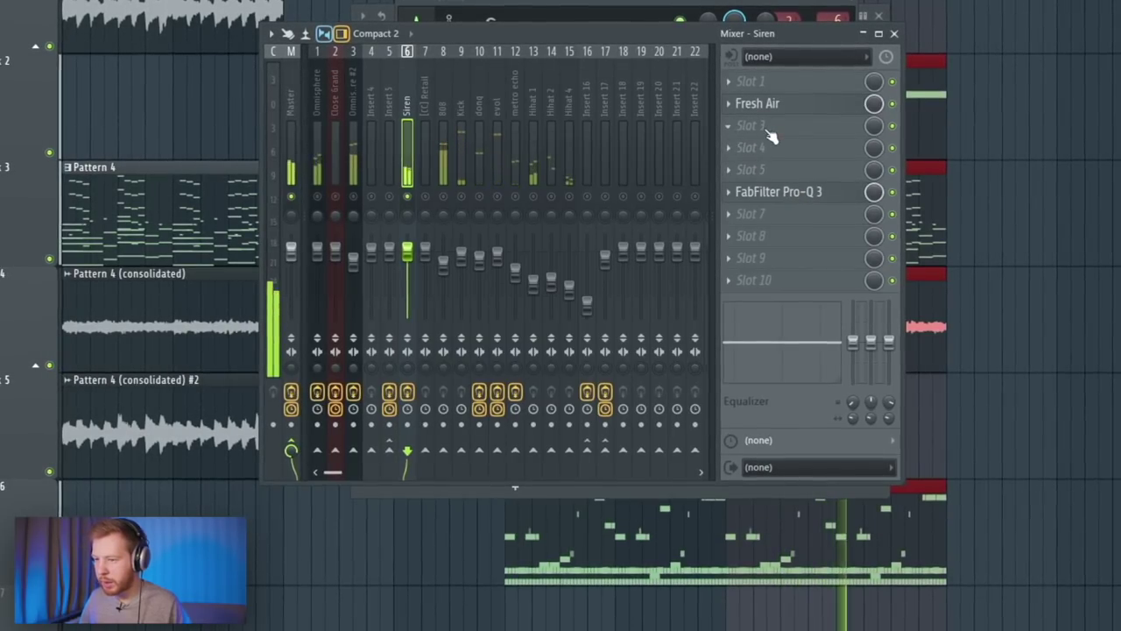
# Step: Insert ValhallaPlate after Fresh Air on the Siren track and reduce the reverb's mix
pyautogui.click(748, 131)
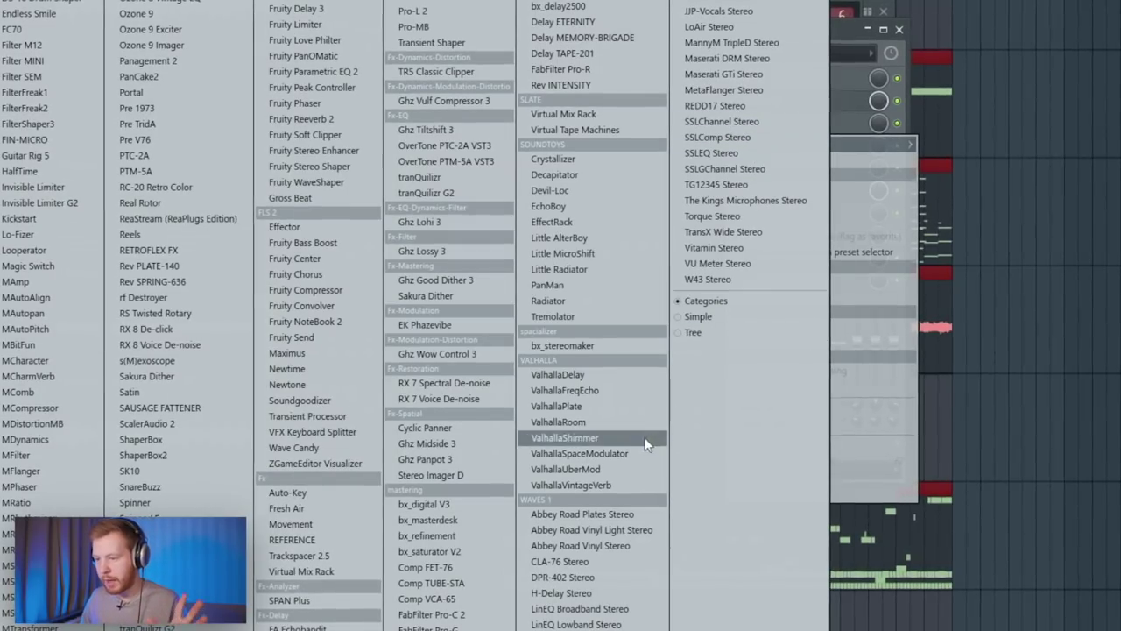
pyautogui.click(580, 409)
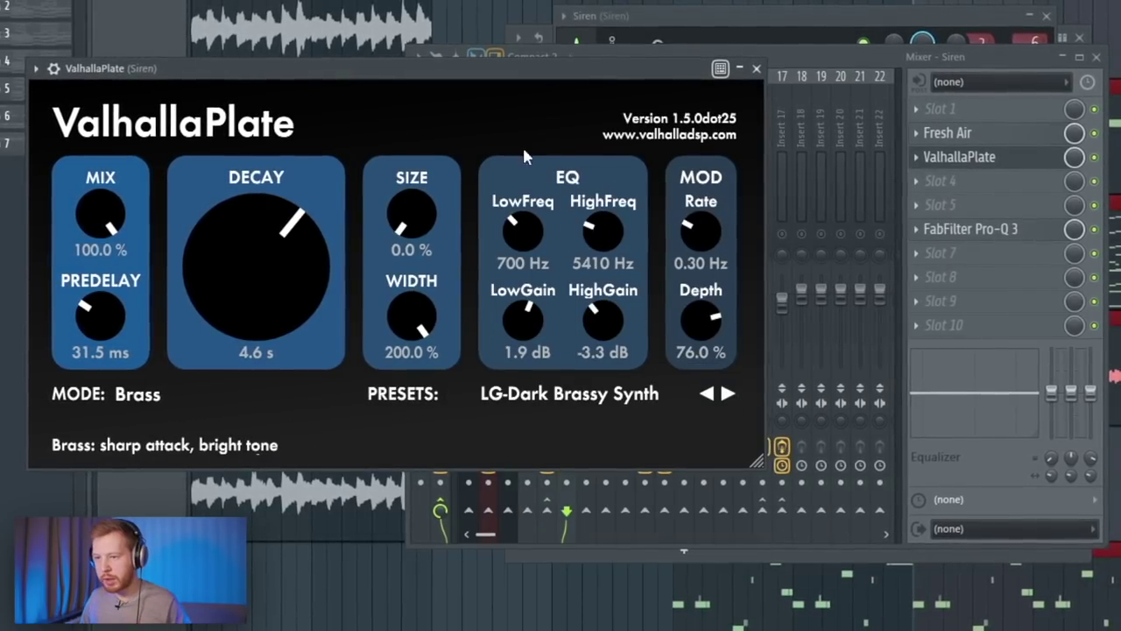
pyautogui.moveTo(506, 69); pyautogui.dragTo(847, 83)
pyautogui.doubleClick(459, 235)
pyautogui.moveTo(460, 238)
pyautogui.mouseDown()
pyautogui.moveTo(464, 266)
pyautogui.moveTo(455, 246)
pyautogui.mouseUp()
pyautogui.click(1089, 85)
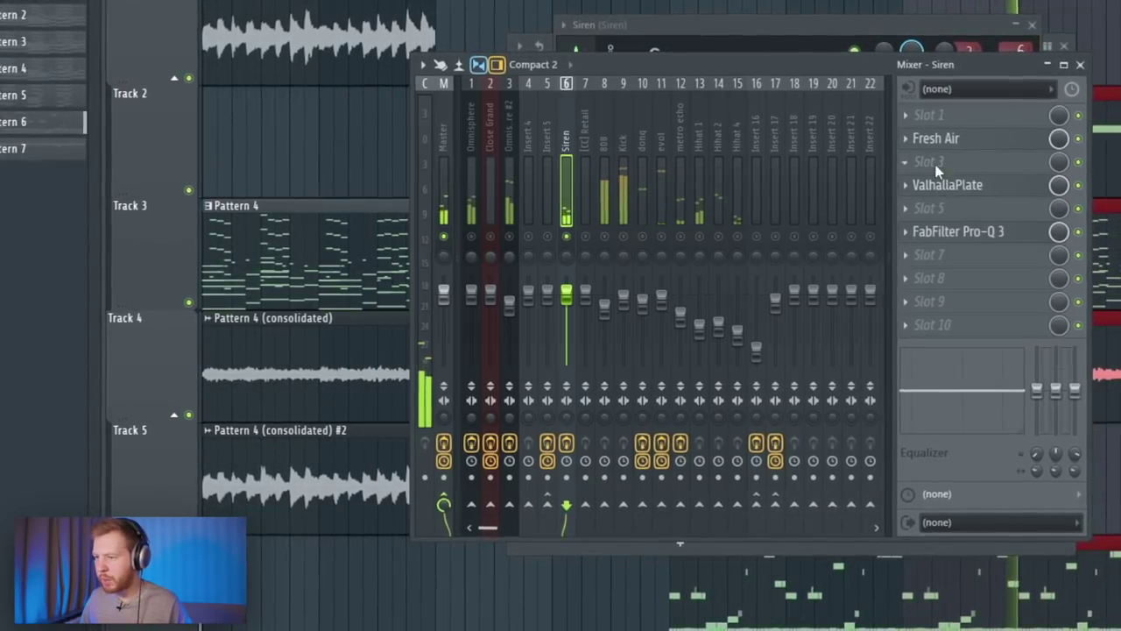
# Step: Insert ValhallaDelay before the reverb on the Siren track and load the TAPE-Quarter-note Delay preset
pyautogui.click(940, 163)
pyautogui.moveTo(951, 182)
pyautogui.click(723, 423)
pyautogui.click(731, 367)
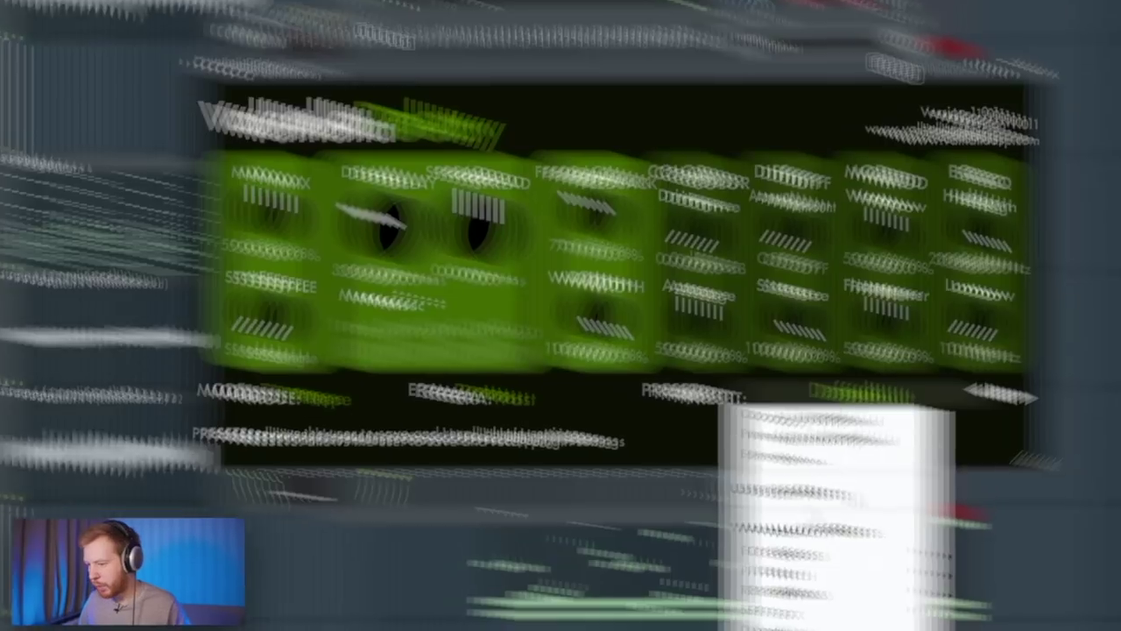
pyautogui.moveTo(653, 529)
pyautogui.moveTo(868, 487)
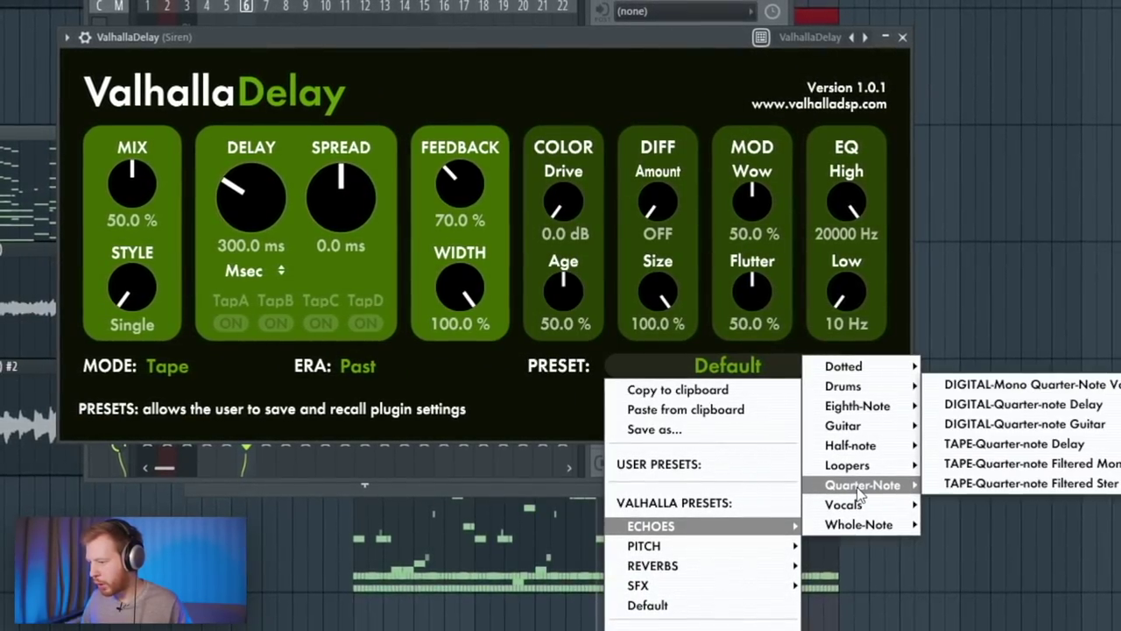
pyautogui.click(1012, 443)
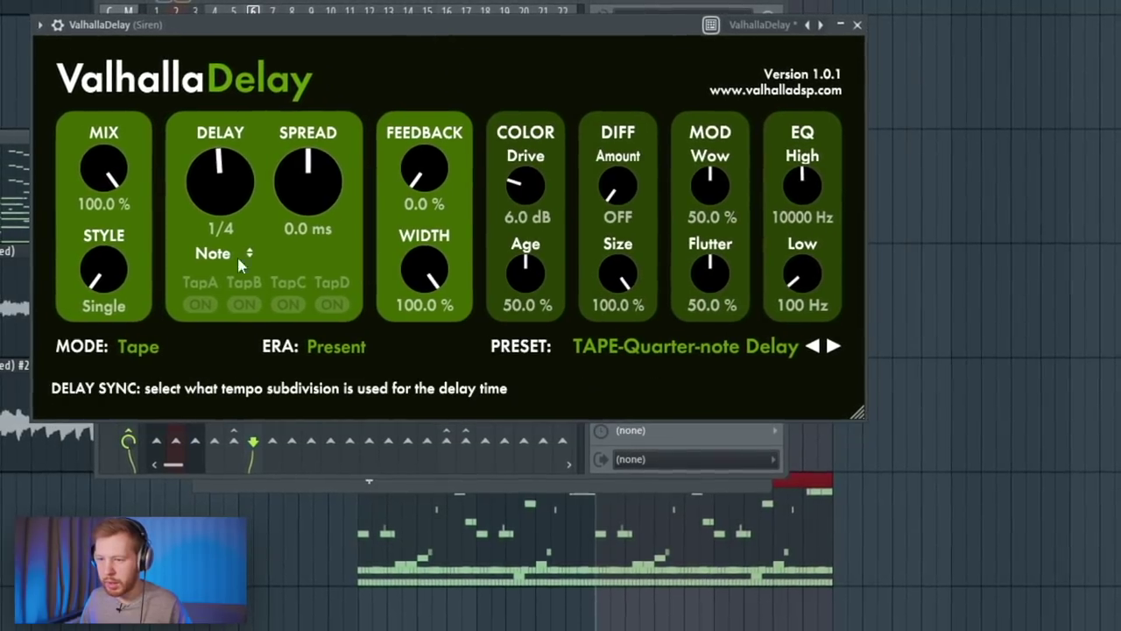
# Step: Set the delay style to PingPong, sync the right delay to Note at 1/4, and lower the mix to about 18%
pyautogui.moveTo(112, 282); pyautogui.dragTo(114, 174)
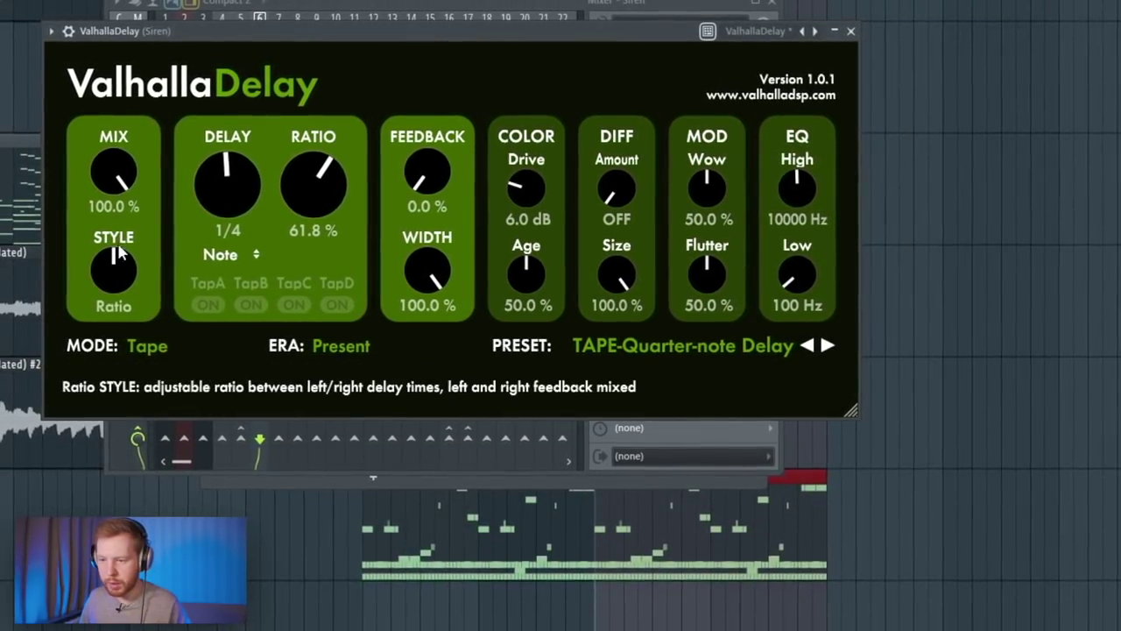
pyautogui.moveTo(111, 265); pyautogui.dragTo(116, 211)
pyautogui.click(317, 255)
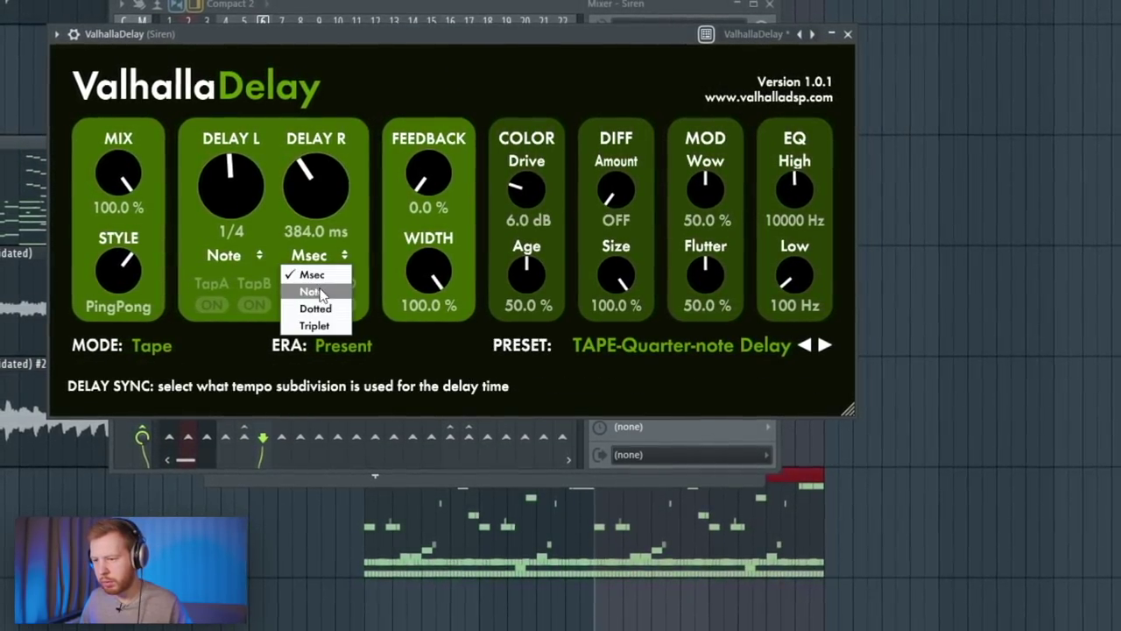
pyautogui.click(321, 294)
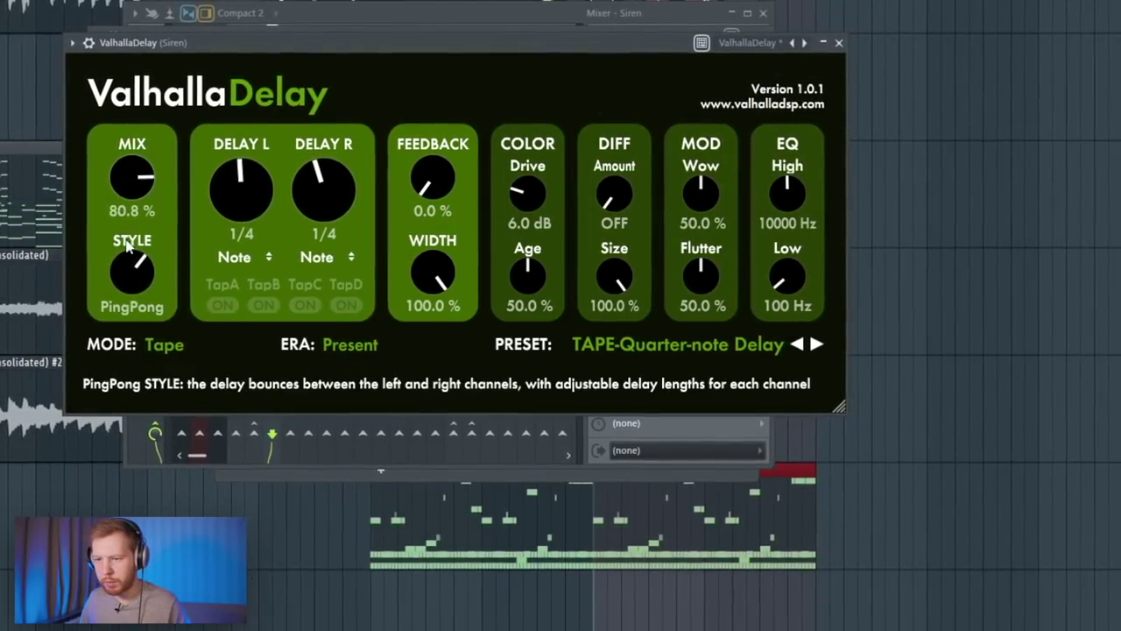
# Step: Lower the Siren's fader and sidechain the track to the Kick using Fruity Limiter's compressor with sidechain input 1
pyautogui.click(564, 16)
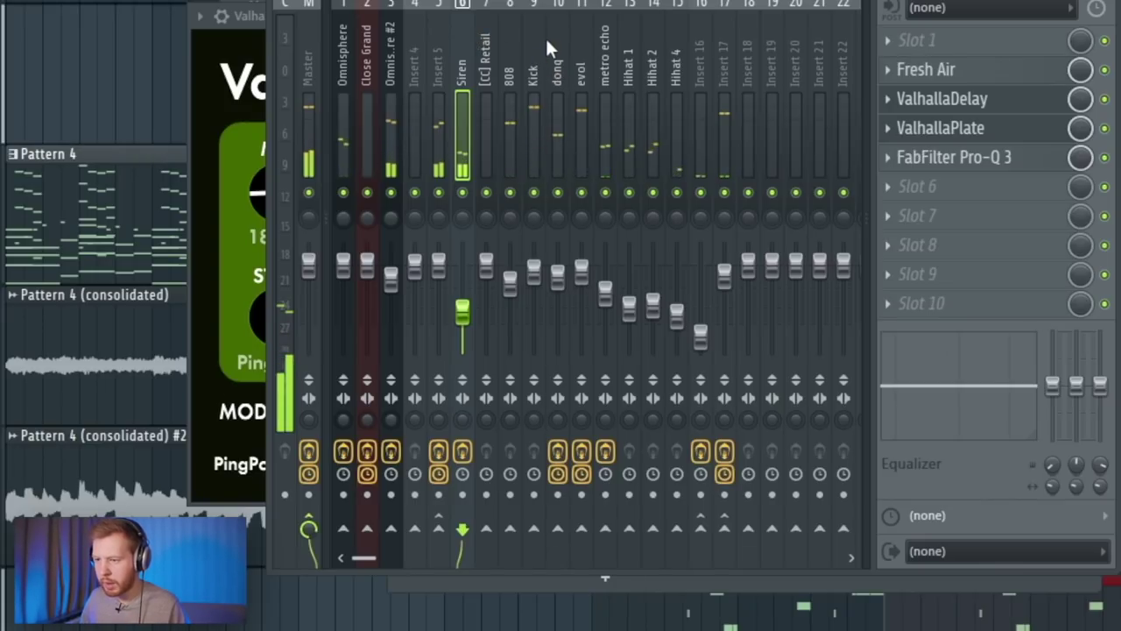
pyautogui.click(536, 48)
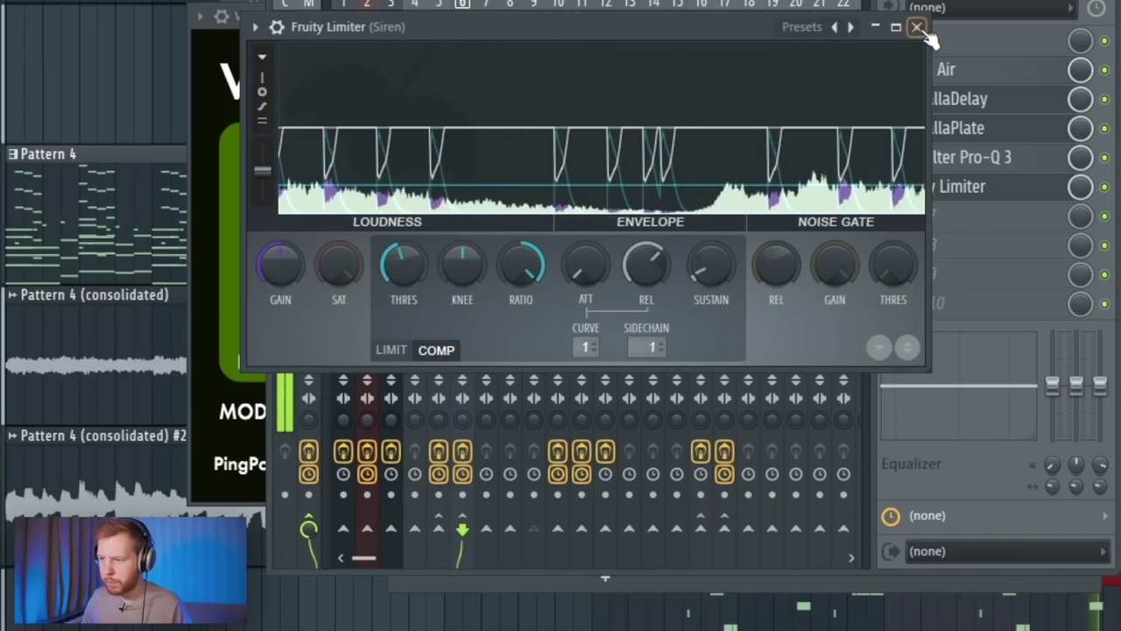
pyautogui.click(917, 27)
# Step: Enable the KSHMR Bass Shot 10 volume envelope with attack, hold, sustain and release at zero and a short decay
pyautogui.press('F6')
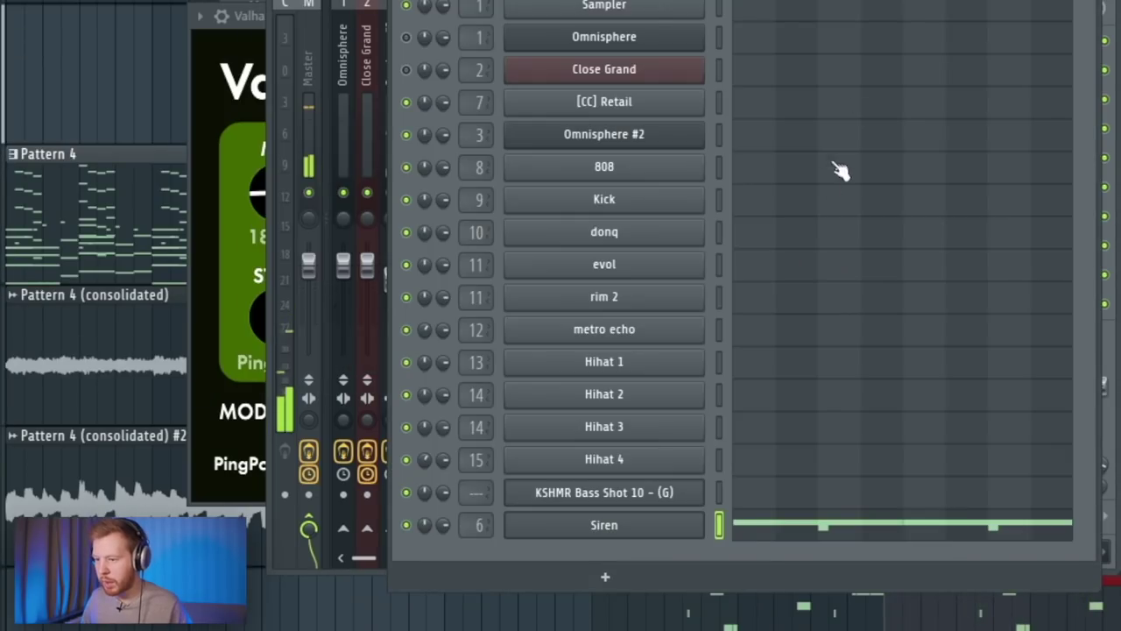
pyautogui.click(666, 493)
pyautogui.click(479, 64)
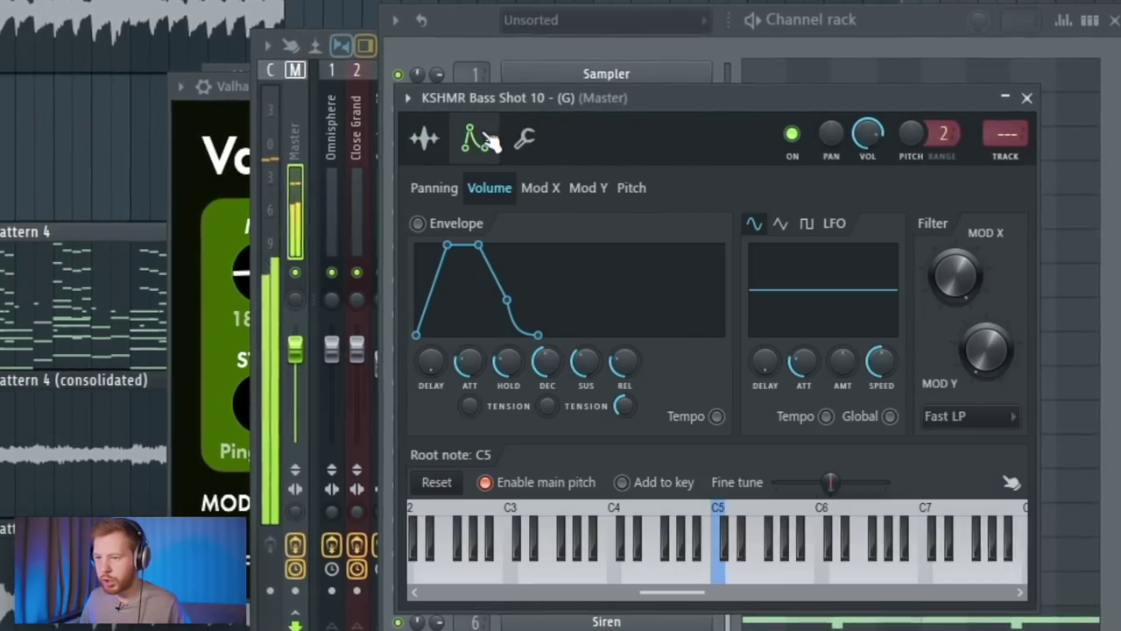
pyautogui.moveTo(470, 360); pyautogui.dragTo(469, 399)
pyautogui.moveTo(508, 361); pyautogui.dragTo(509, 399)
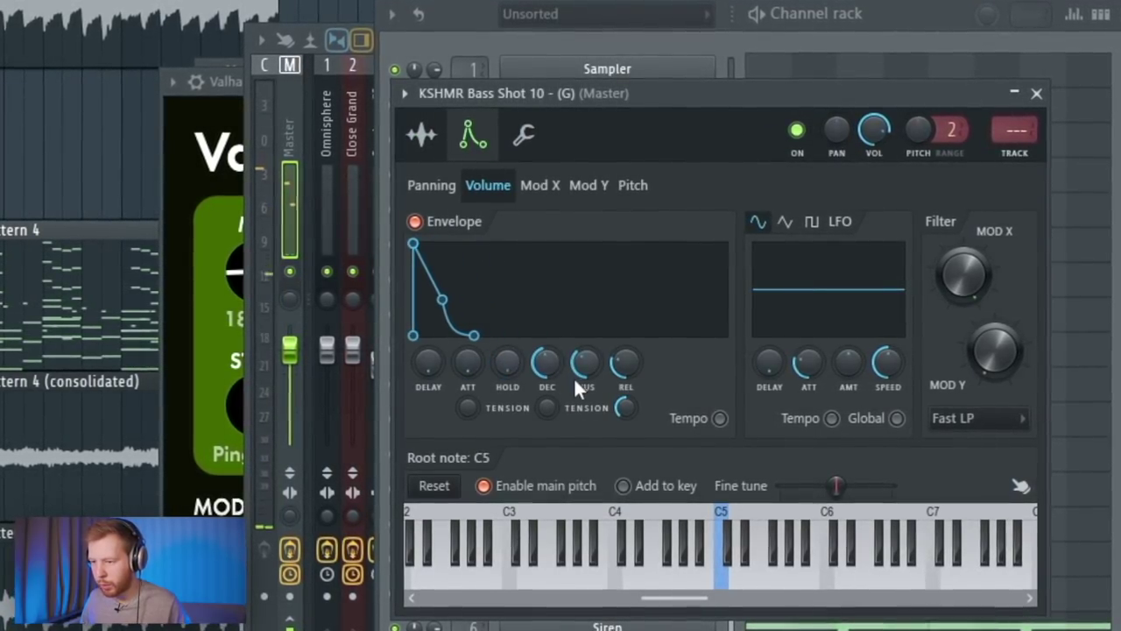
pyautogui.moveTo(585, 362); pyautogui.dragTo(586, 407)
pyautogui.moveTo(626, 362); pyautogui.dragTo(626, 394)
pyautogui.moveTo(549, 357); pyautogui.dragTo(551, 365)
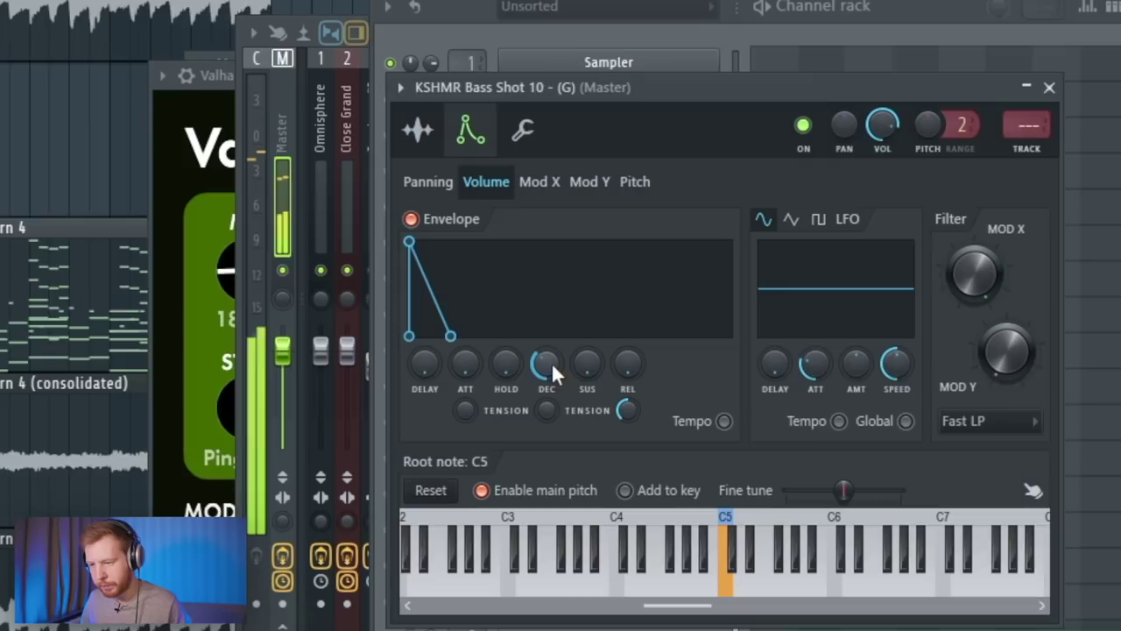
pyautogui.click(1050, 86)
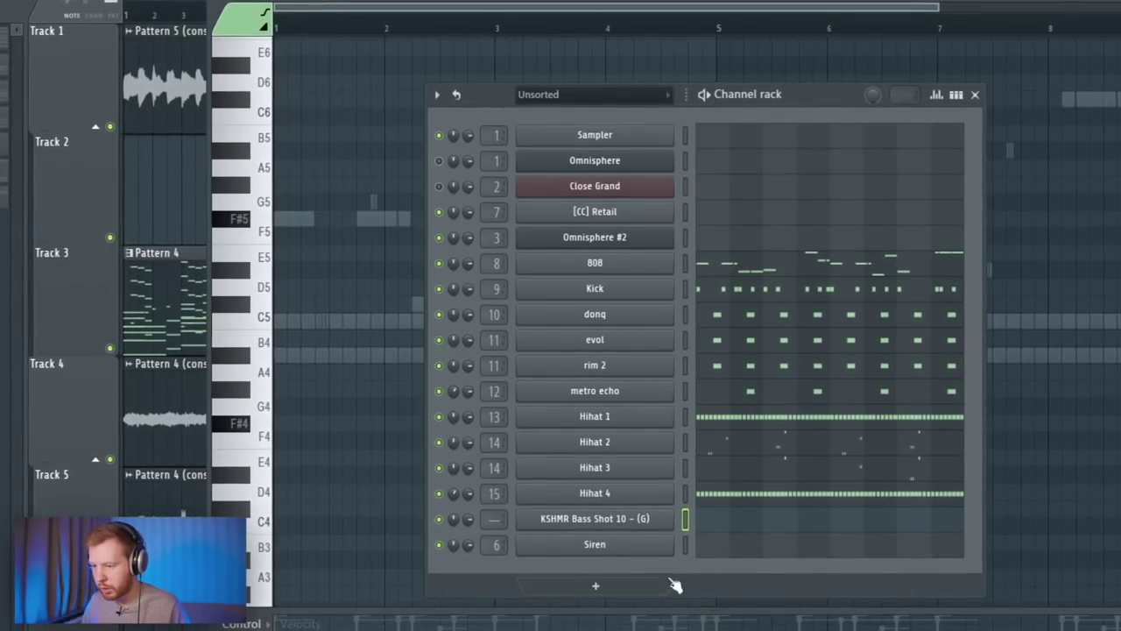
# Step: Examine the KSHMR Bass Shot 10 sample's pitch in the pitch corrector and close it
pyautogui.click(643, 522)
pyautogui.click(456, 181)
pyautogui.rightClick(619, 473)
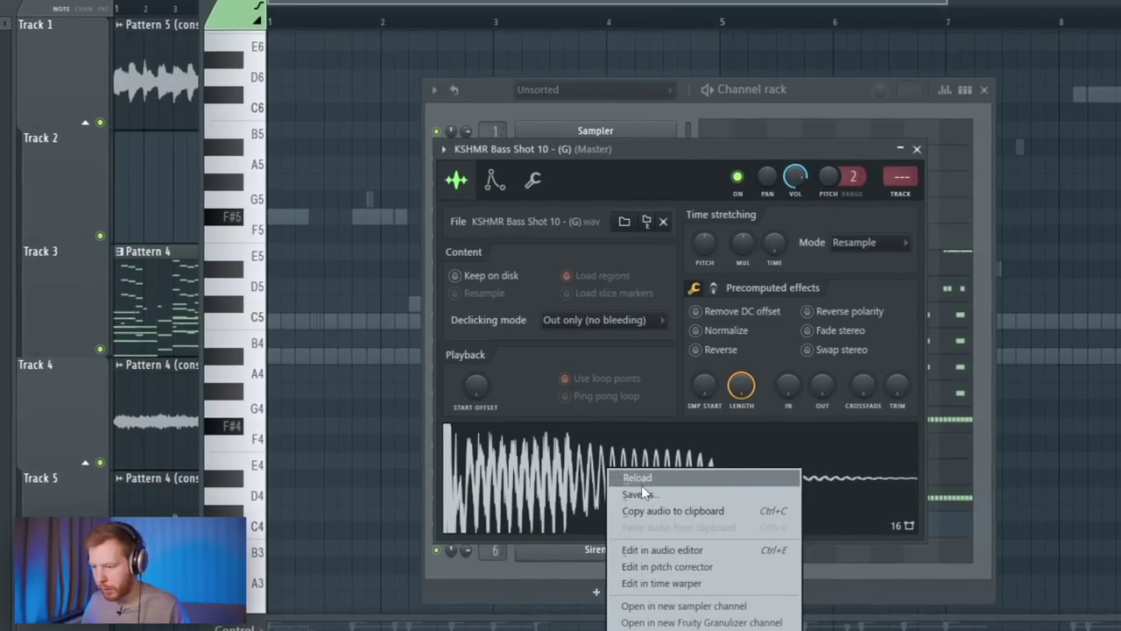
pyautogui.click(692, 568)
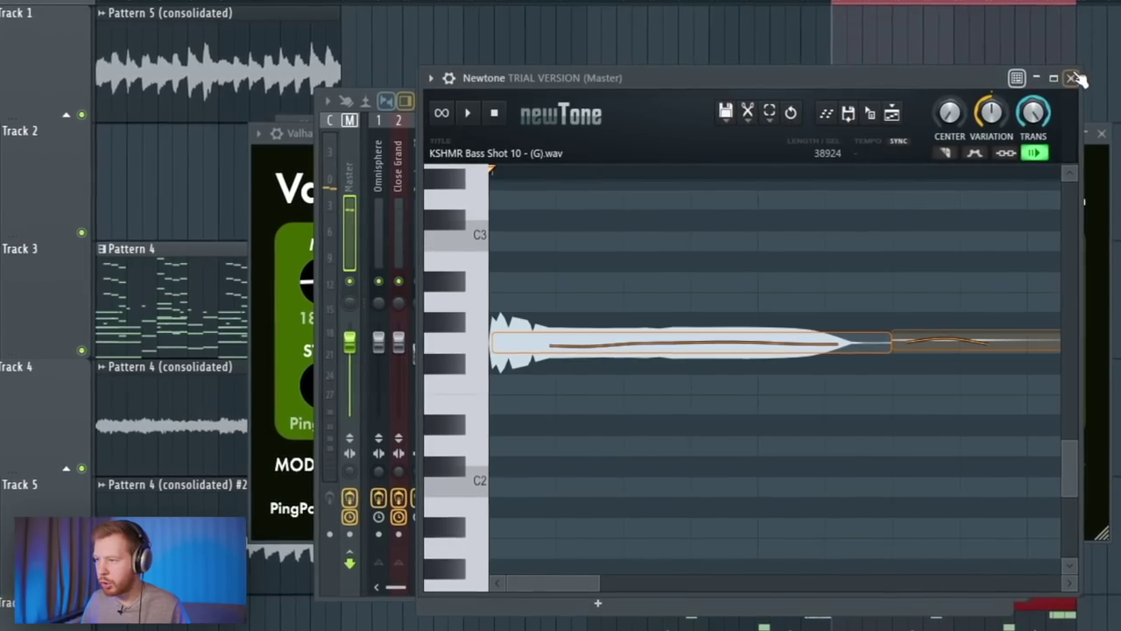
pyautogui.click(1072, 78)
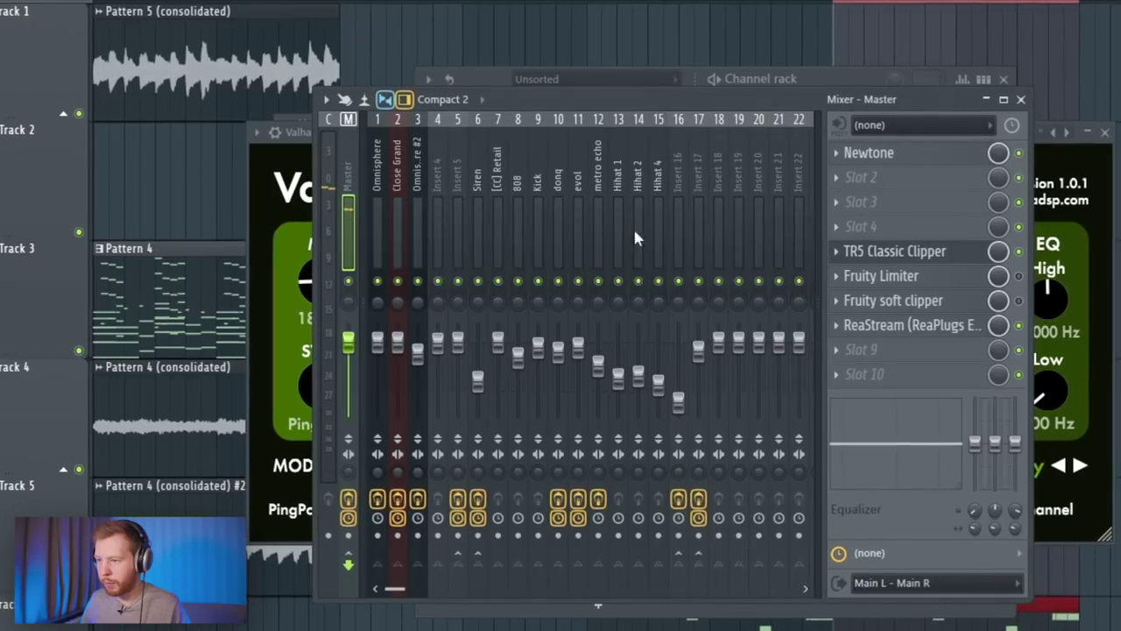
# Step: Set the KSHMR Bass Shot 10 sampler's root note to G5 and route the channel to mixer track 18
pyautogui.press('F6')
pyautogui.click(649, 536)
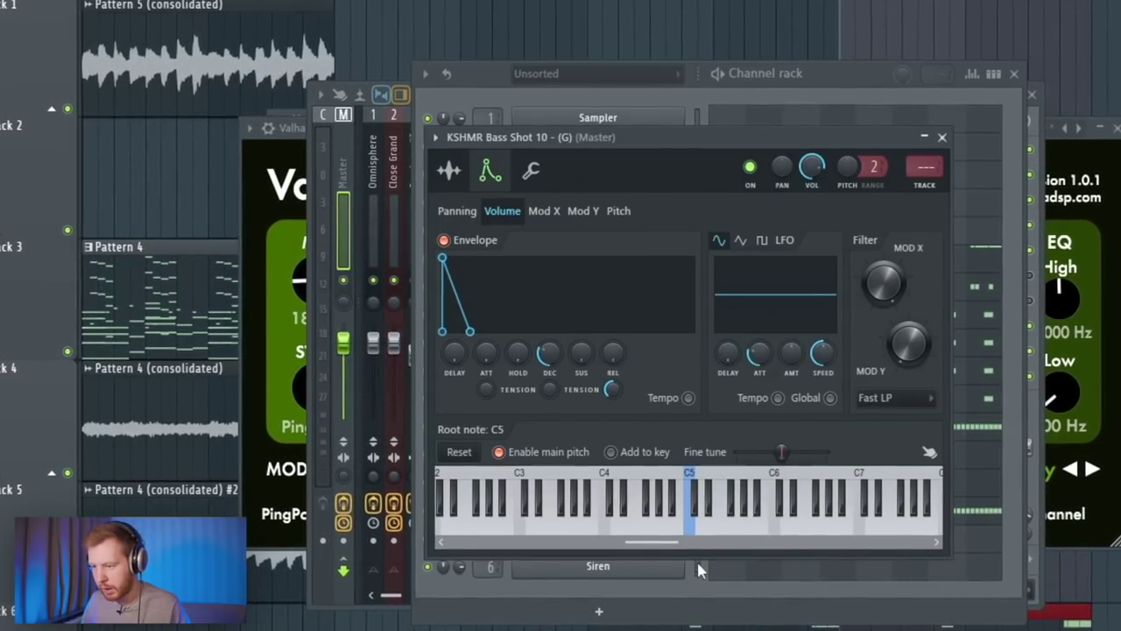
pyautogui.click(745, 534)
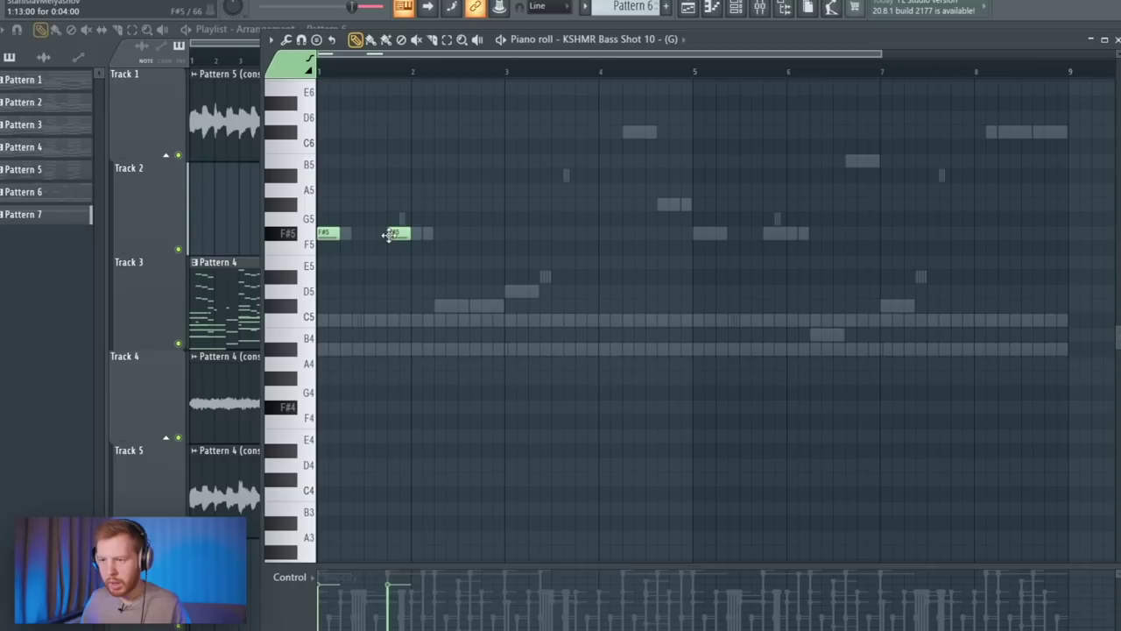
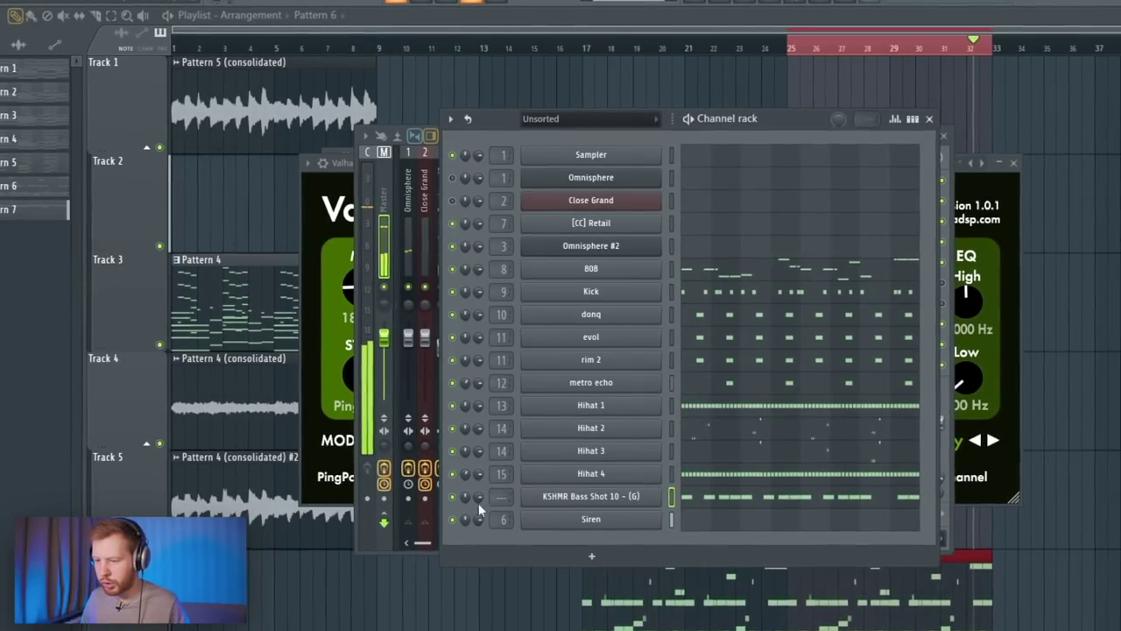
pyautogui.click(536, 496)
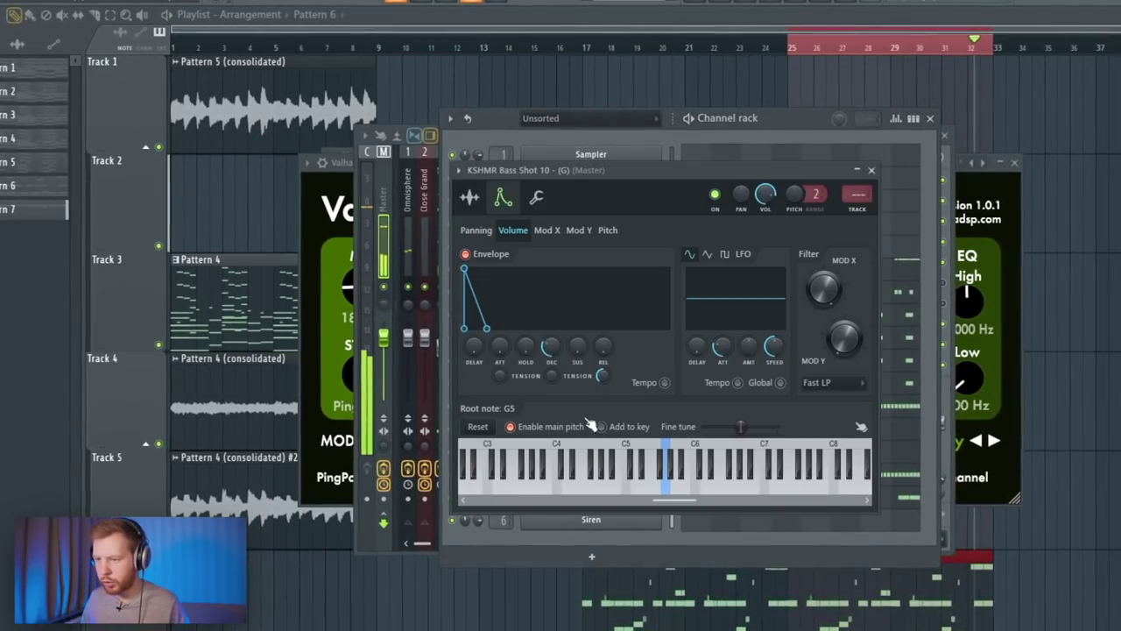
pyautogui.click(857, 210)
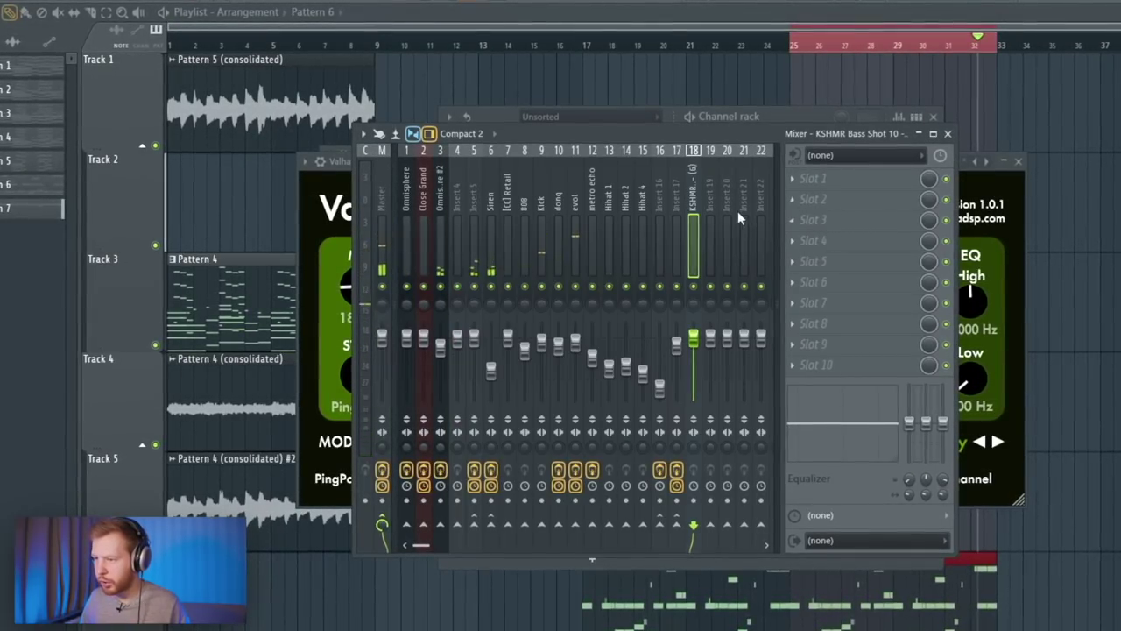
# Step: Name the bass shot's mixer track Bass Sho and insert NA PSA1000 on it with the Vinyl Beat preset
pyautogui.click(830, 206)
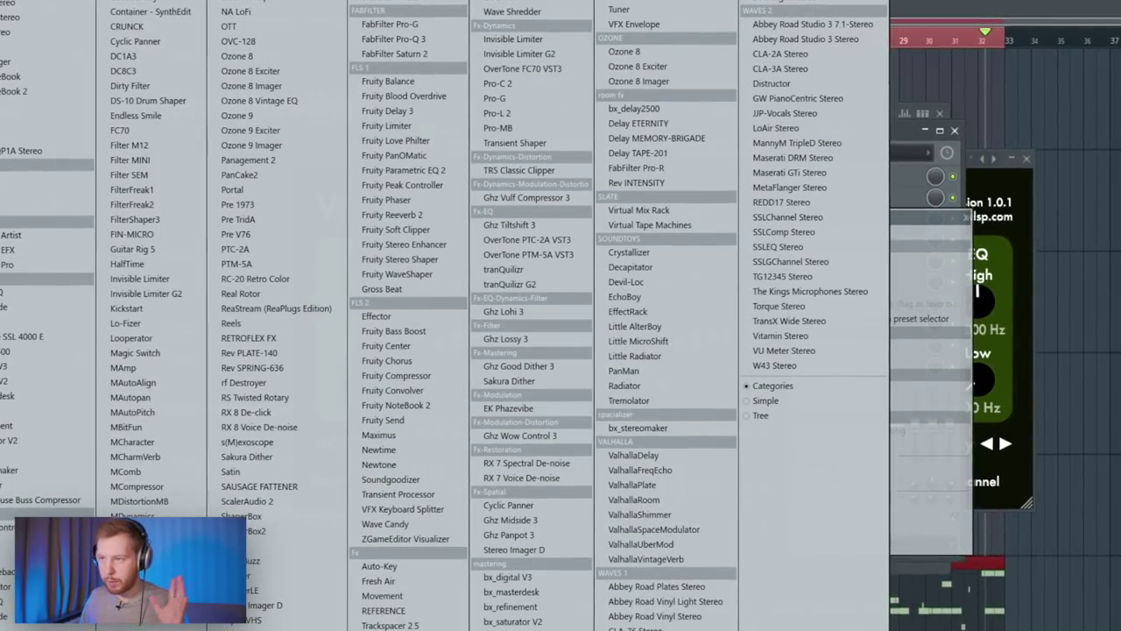
pyautogui.click(550, 129)
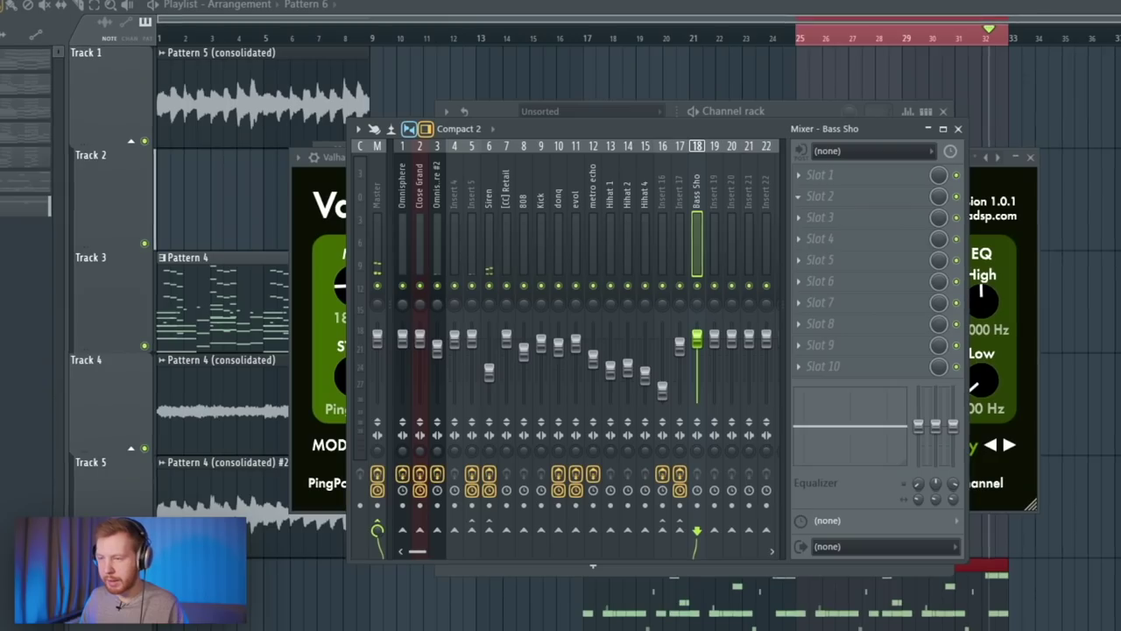
pyautogui.click(551, 134)
pyautogui.click(195, 216)
pyautogui.click(145, 399)
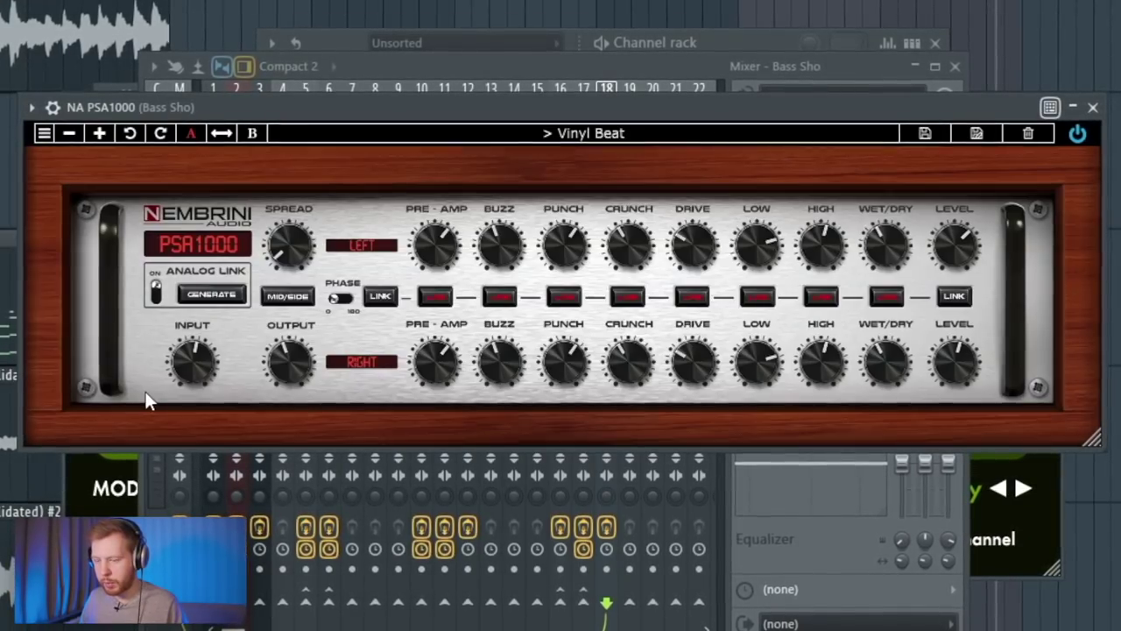
pyautogui.moveTo(440, 107); pyautogui.dragTo(496, 99)
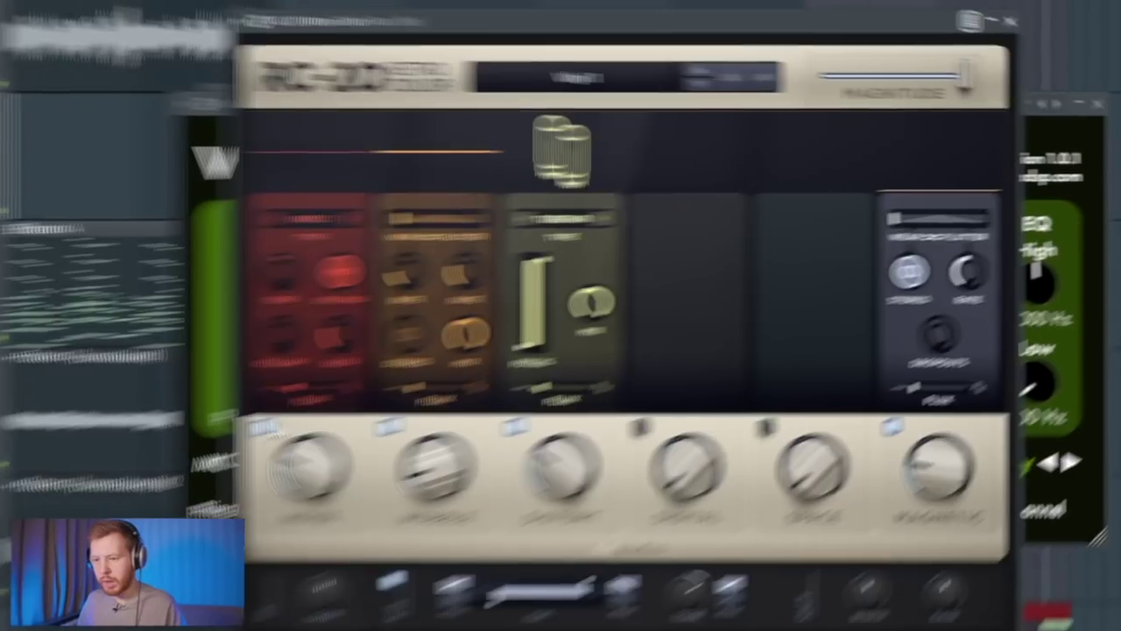
# Step: In RC-20 Retro Color on Bass Sho, disable Noise, set Distort to the Iron type at full amount, and lower the input gain
pyautogui.click(316, 414)
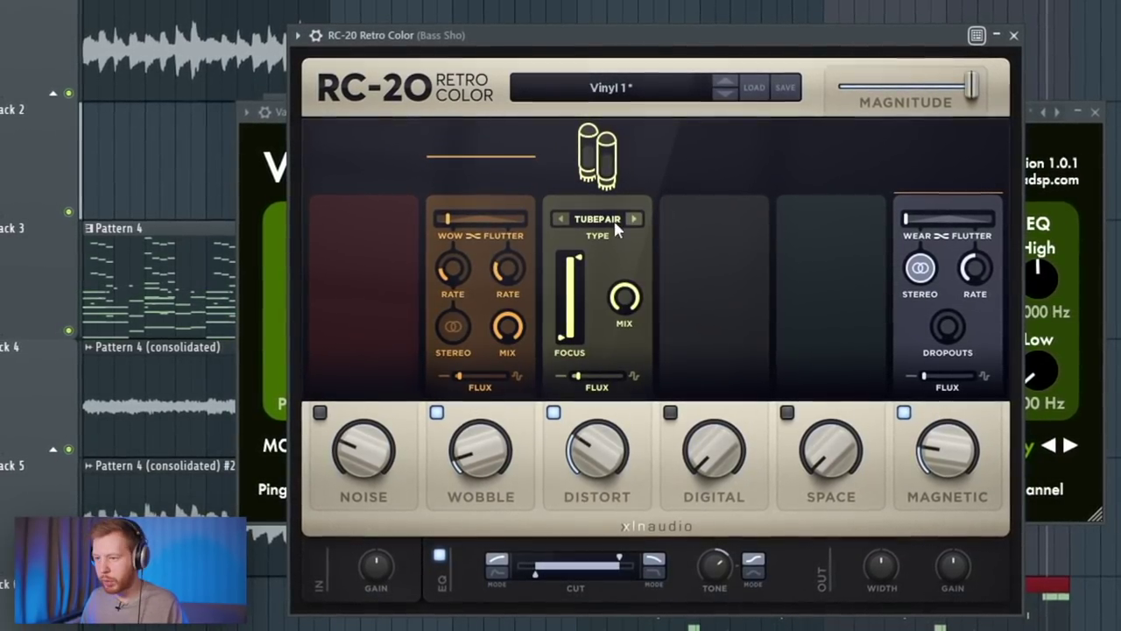
pyautogui.click(631, 220)
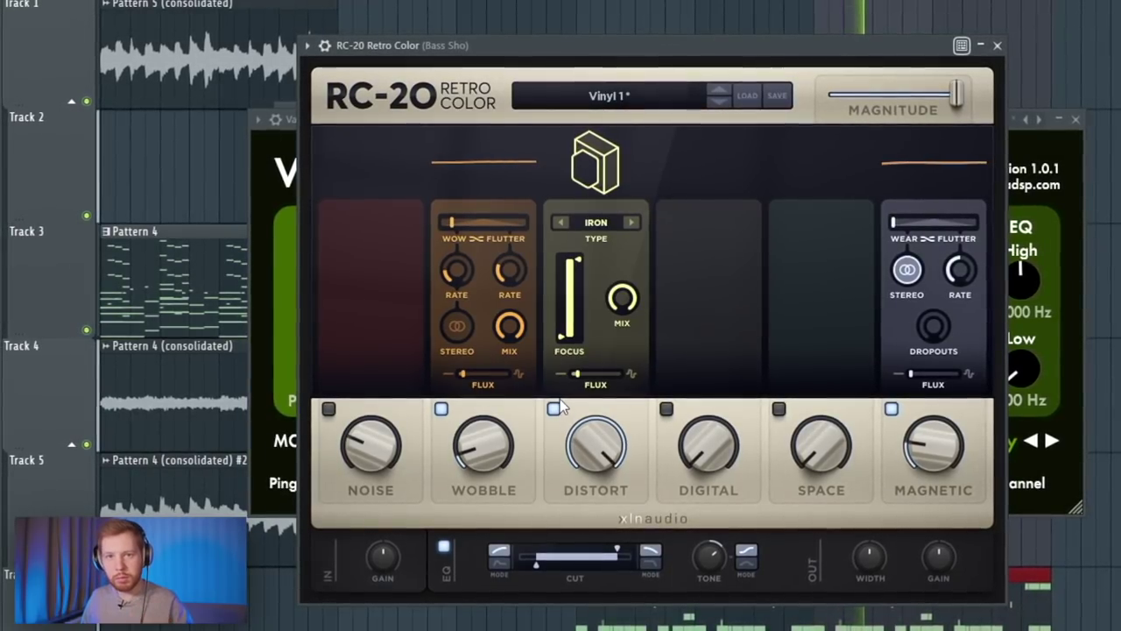
pyautogui.moveTo(380, 561); pyautogui.dragTo(380, 613)
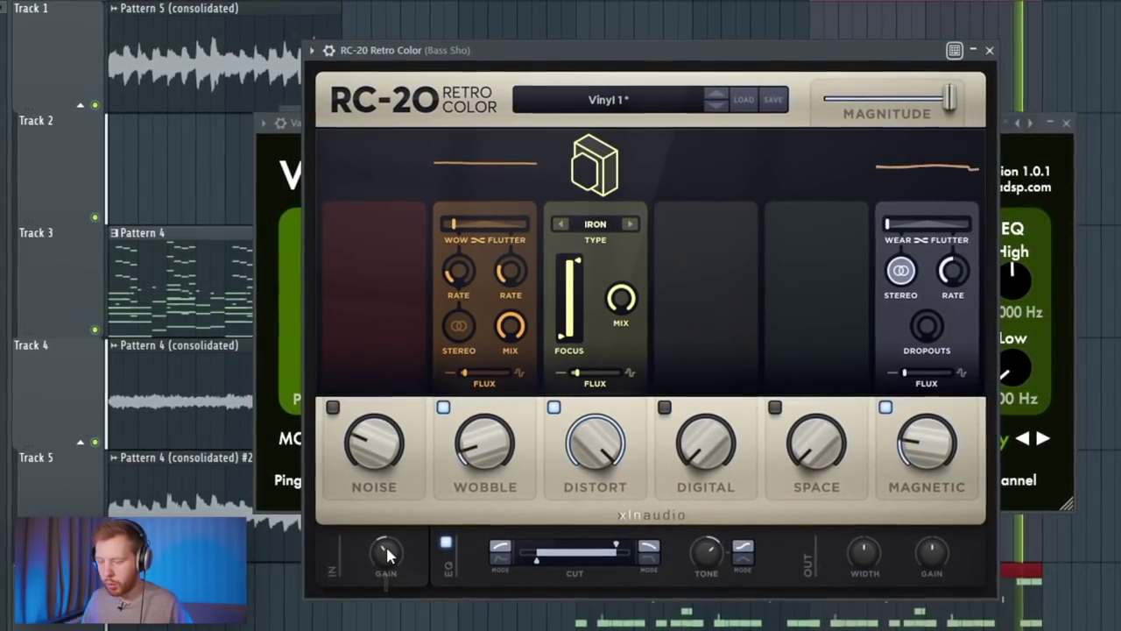
pyautogui.moveTo(387, 554); pyautogui.dragTo(387, 557)
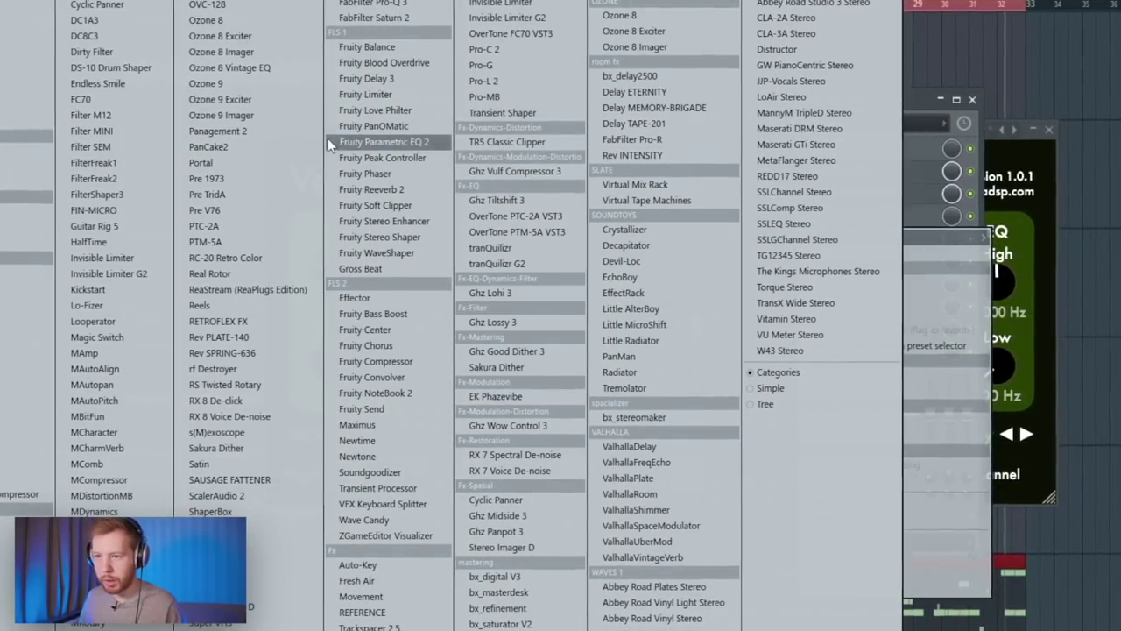
# Step: Insert FabFilter Pro-Q 3 on Bass Sho with a Brickwall low cut just above 100 Hz and a 12 dB/oct high cut around 10.9 kHz
pyautogui.click(351, 6)
pyautogui.click(347, 231)
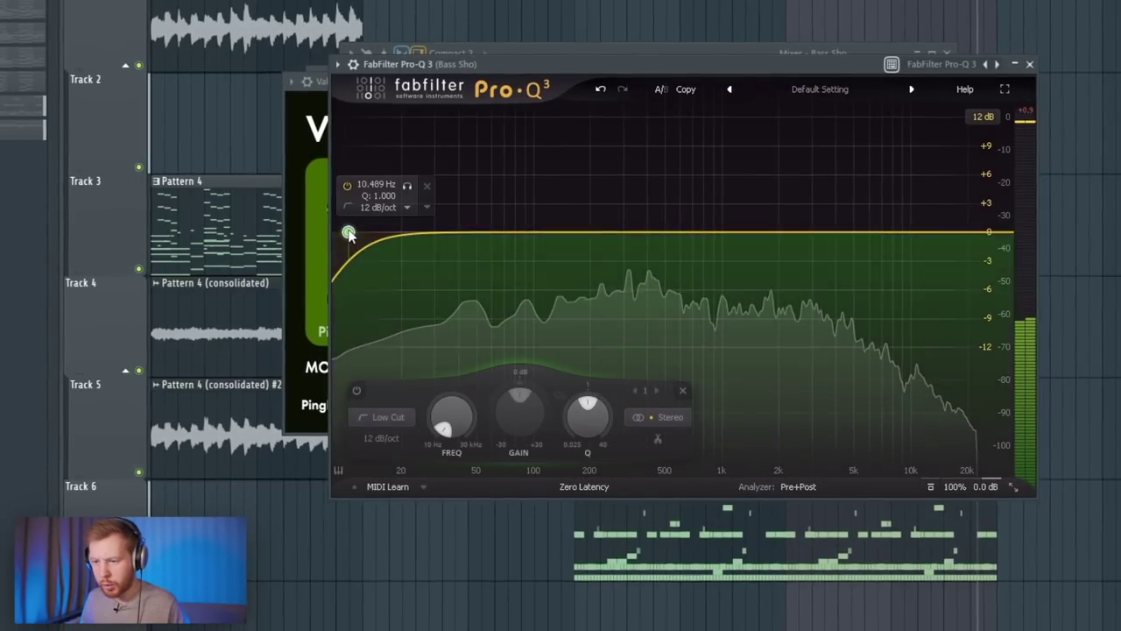
pyautogui.click(380, 444)
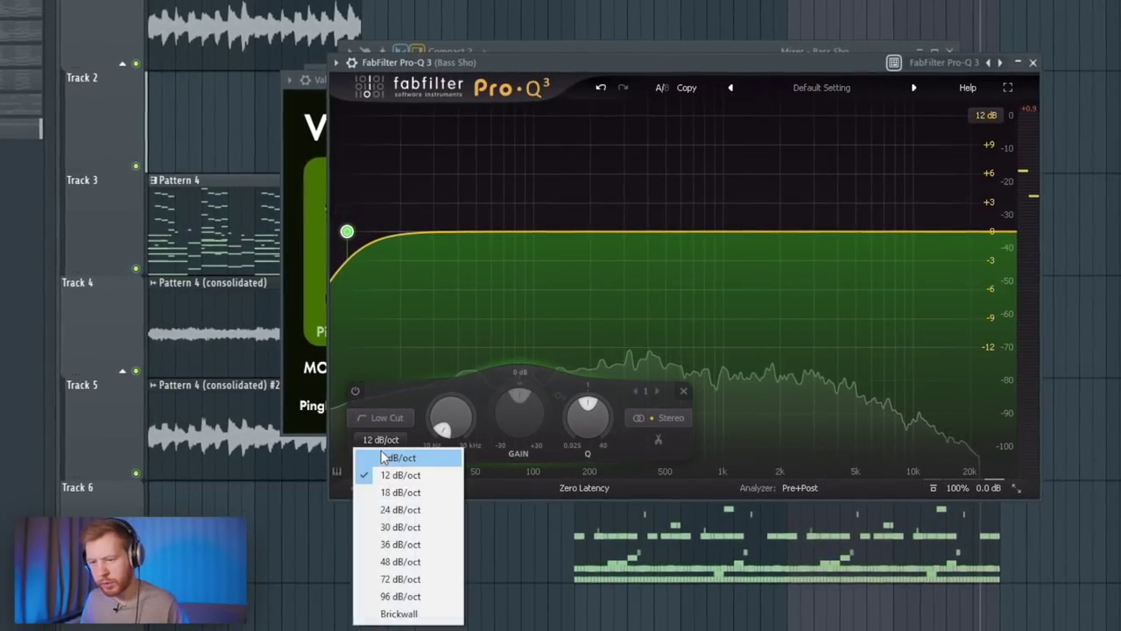
pyautogui.click(420, 617)
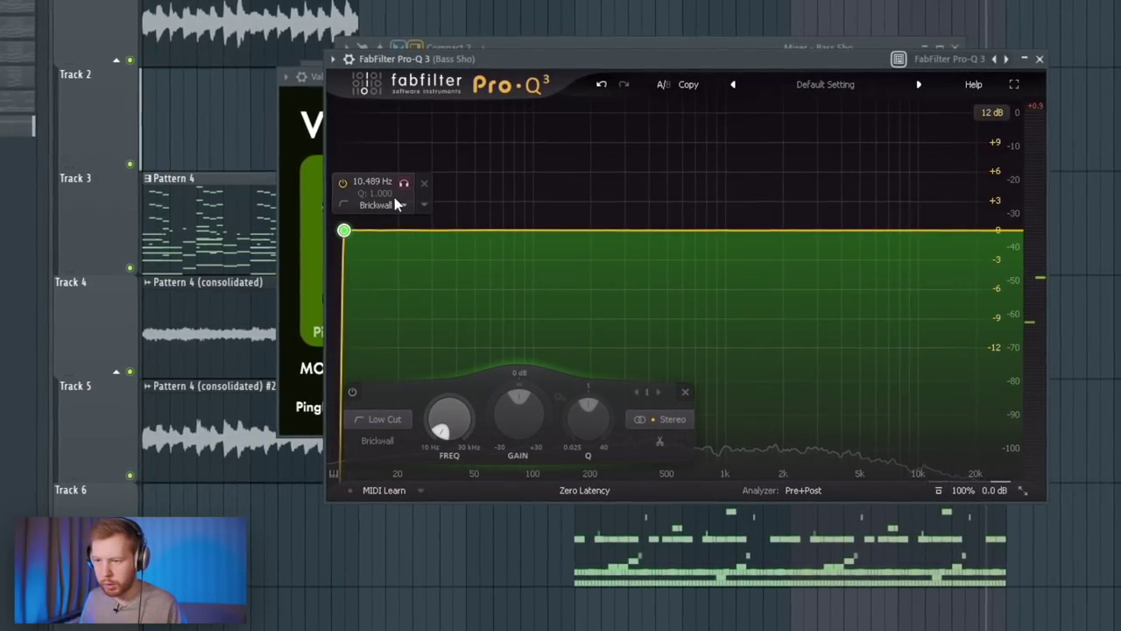
pyautogui.moveTo(344, 230); pyautogui.dragTo(545, 230)
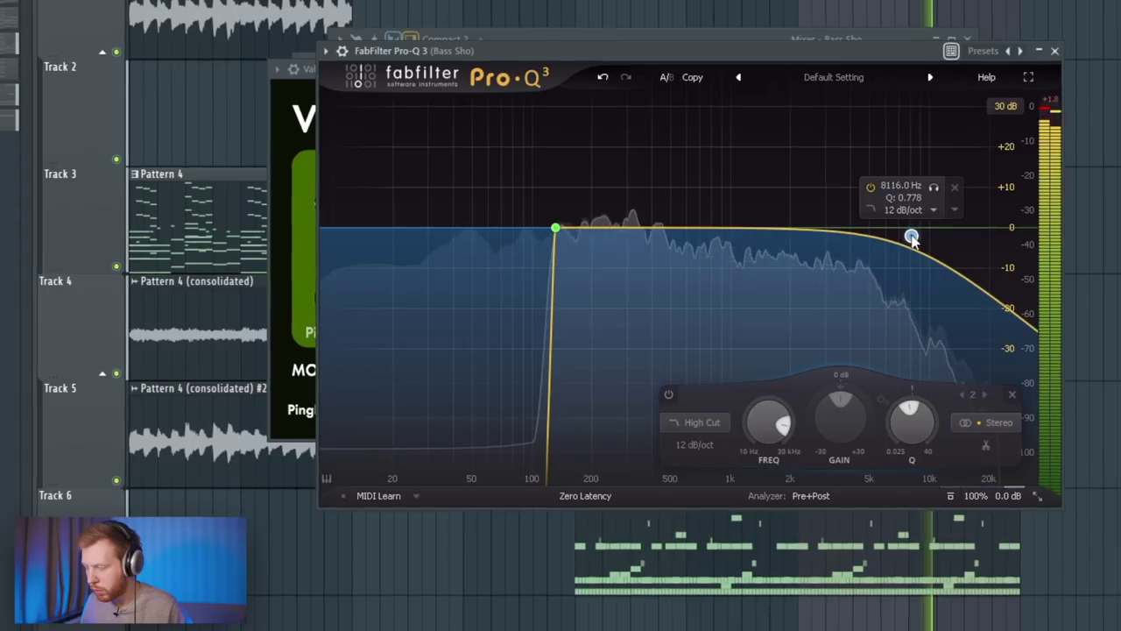
pyautogui.moveTo(911, 237); pyautogui.dragTo(940, 235)
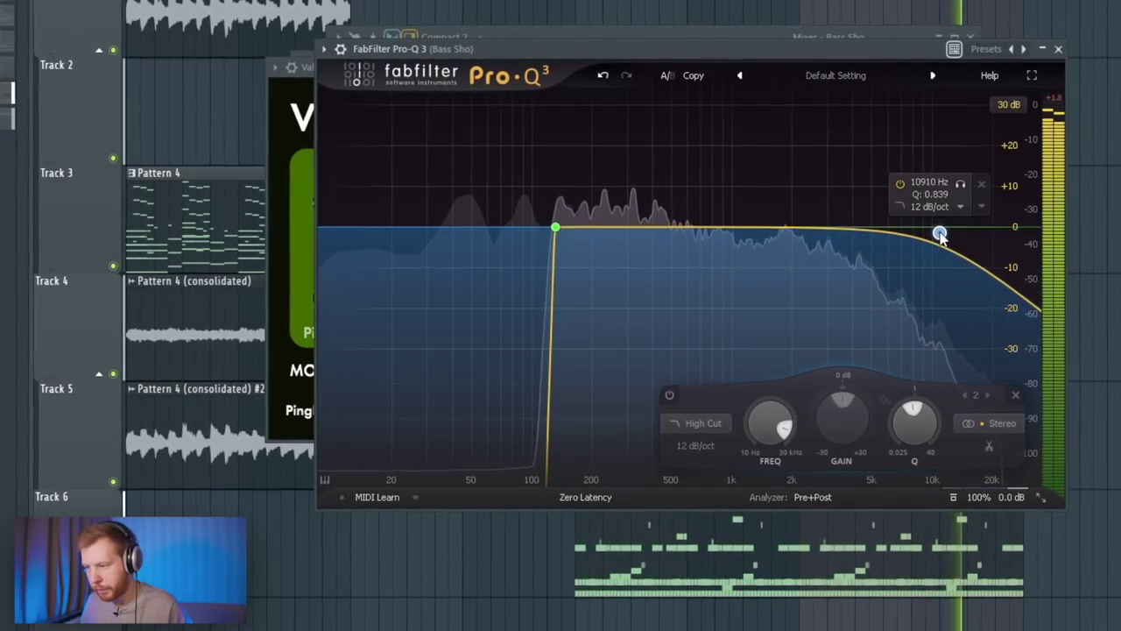
pyautogui.moveTo(814, 229); pyautogui.dragTo(801, 245)
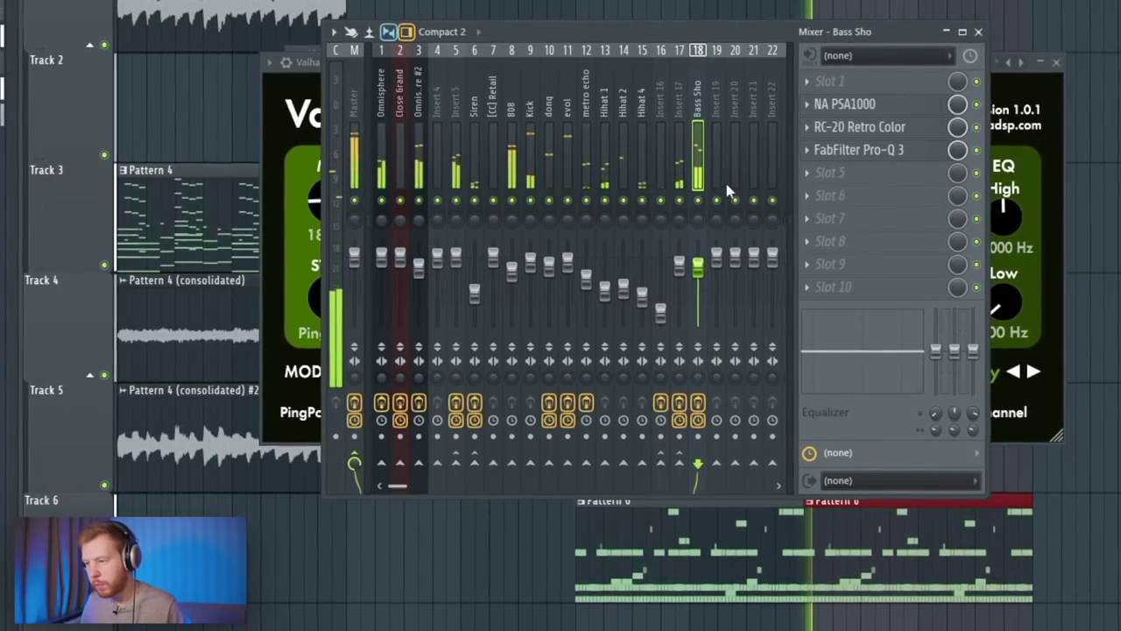
# Step: Insert ValhallaSupermassive on Bass Sho with the MellowAmbience preset and lower its mix to about 21.5%
pyautogui.click(831, 198)
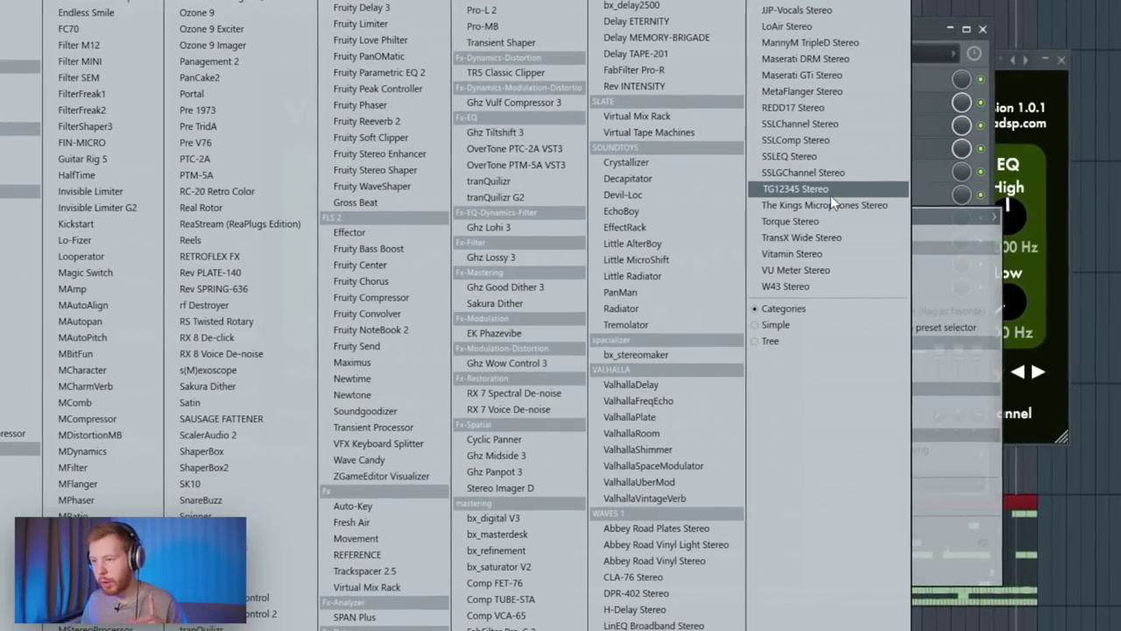
pyautogui.click(210, 627)
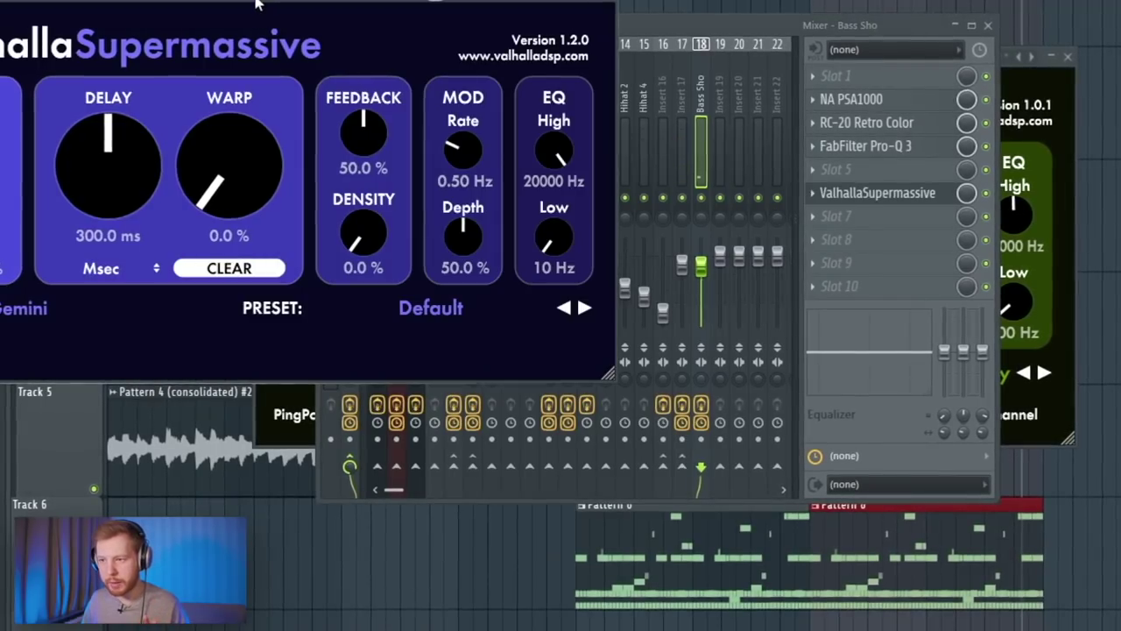
pyautogui.moveTo(257, 3); pyautogui.dragTo(508, 21)
pyautogui.click(735, 396)
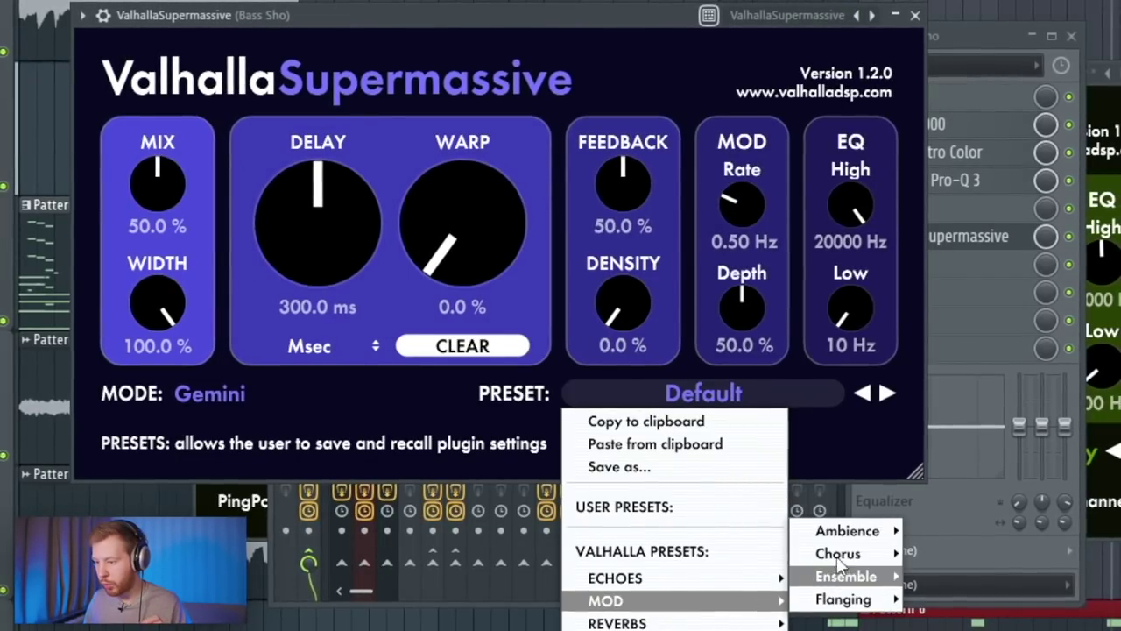
pyautogui.moveTo(842, 552)
pyautogui.moveTo(846, 531)
pyautogui.click(987, 506)
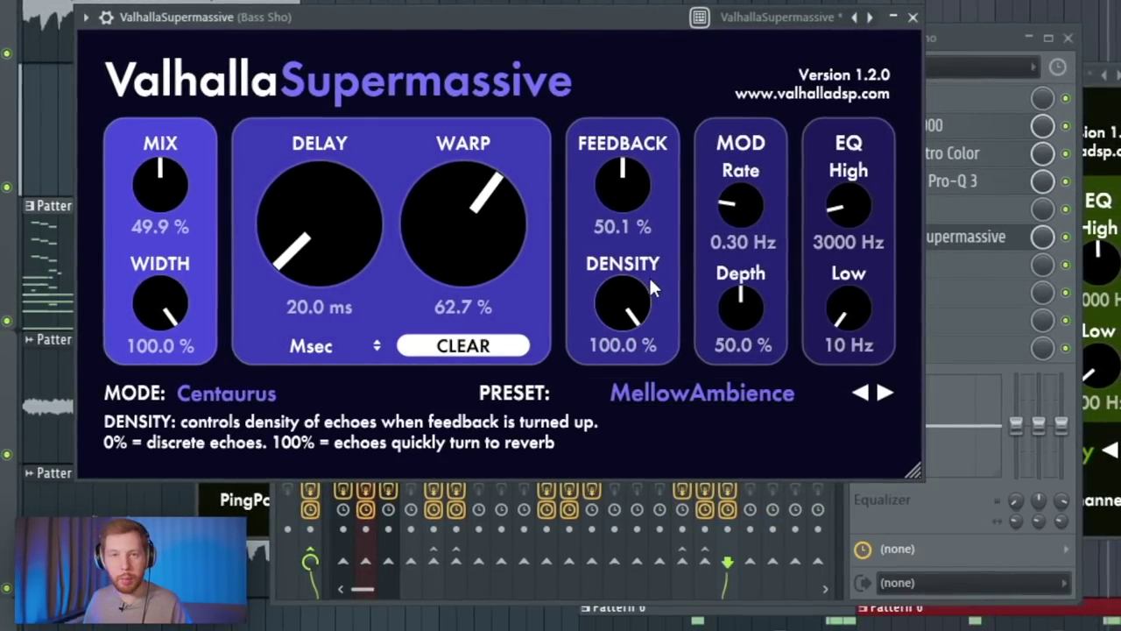
pyautogui.moveTo(161, 192); pyautogui.dragTo(161, 274)
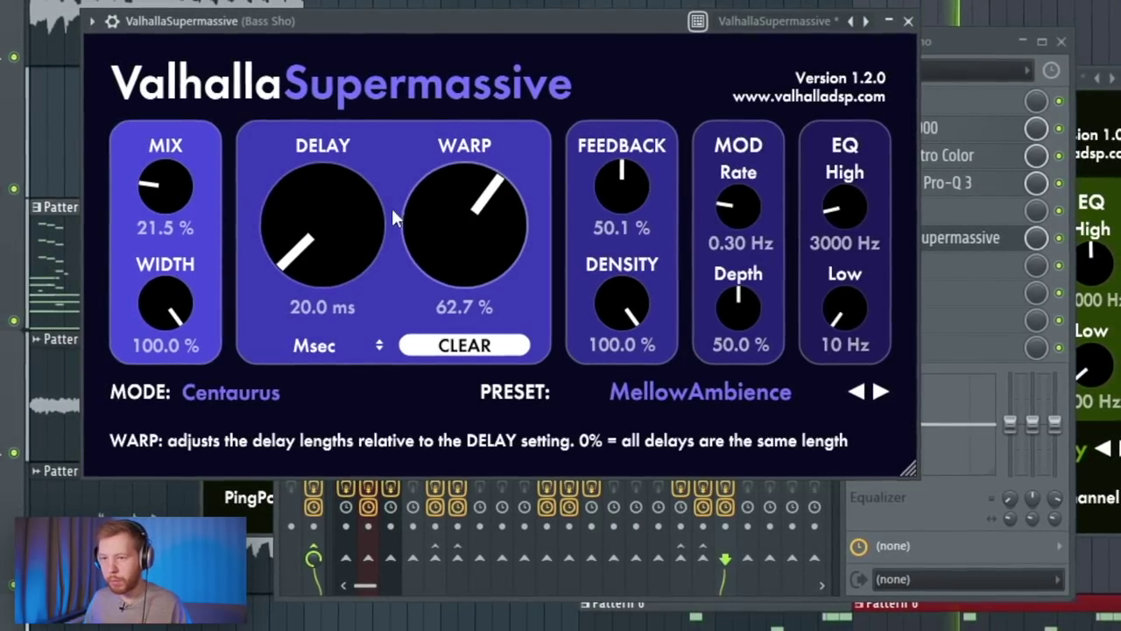
pyautogui.moveTo(167, 184); pyautogui.dragTo(169, 174)
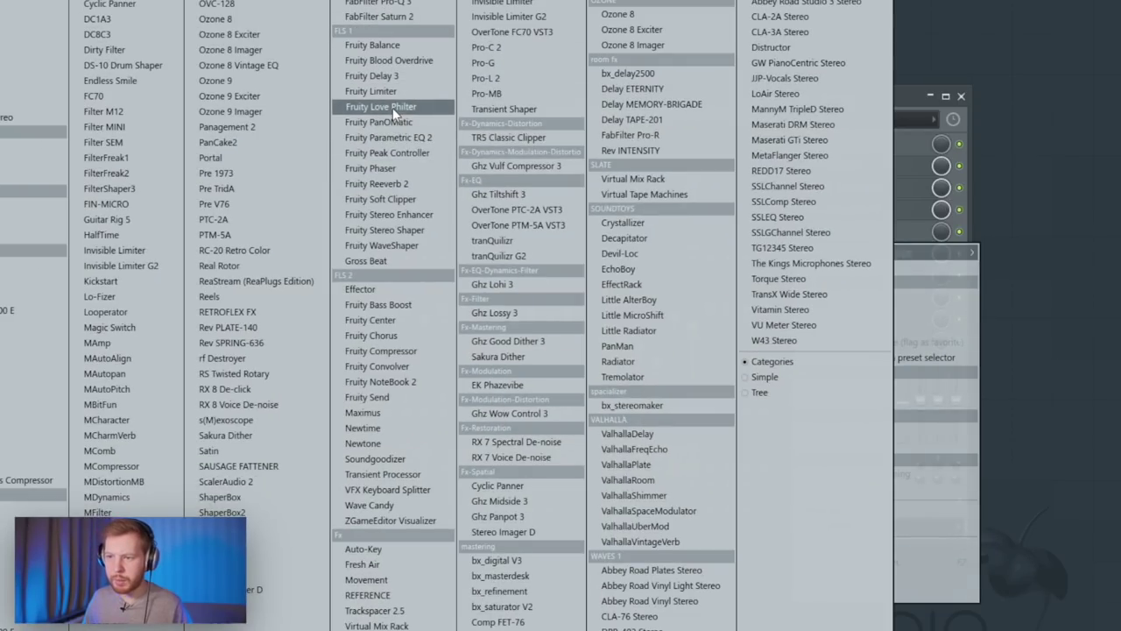
# Step: Insert Fruity Limiter on the Bass Sho track and sidechain the Kick track to it
pyautogui.click(377, 91)
pyautogui.click(529, 141)
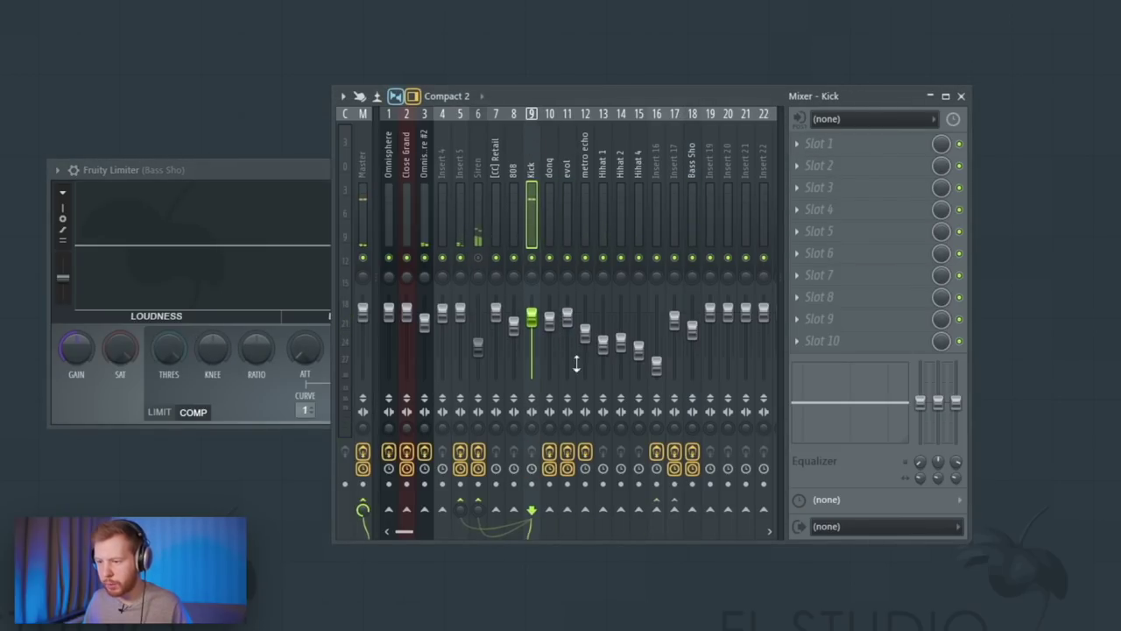
pyautogui.click(689, 524)
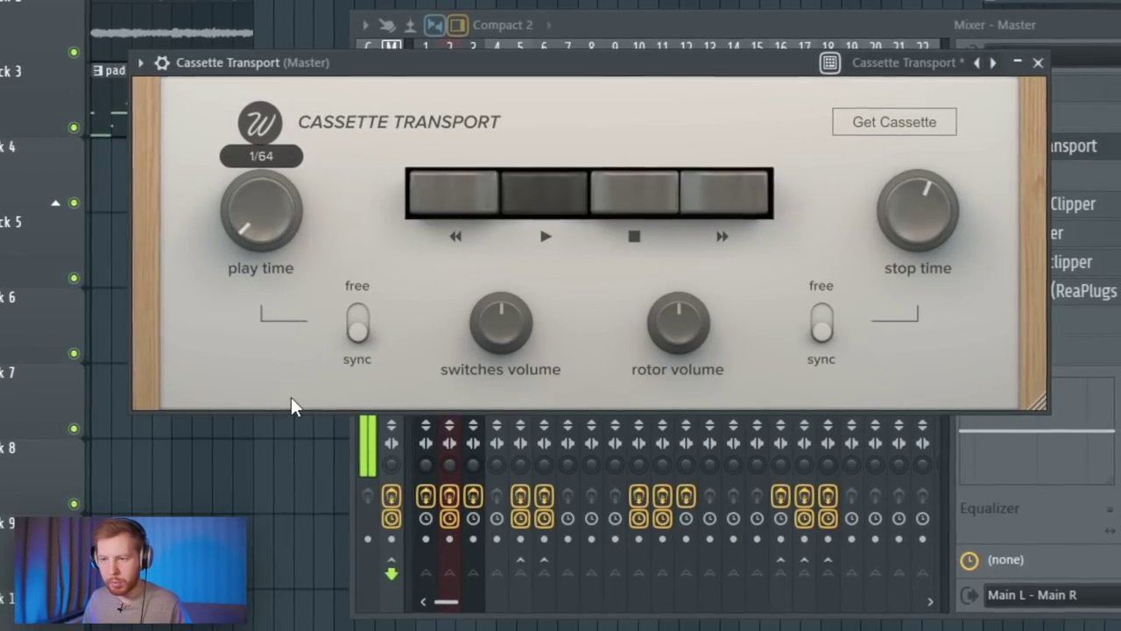
# Step: Turn the switches and rotor volumes of the master's Cassette Transport fully down and raise its synced stop time above 1/4
pyautogui.moveTo(501, 324); pyautogui.dragTo(505, 455)
pyautogui.moveTo(671, 320); pyautogui.dragTo(673, 473)
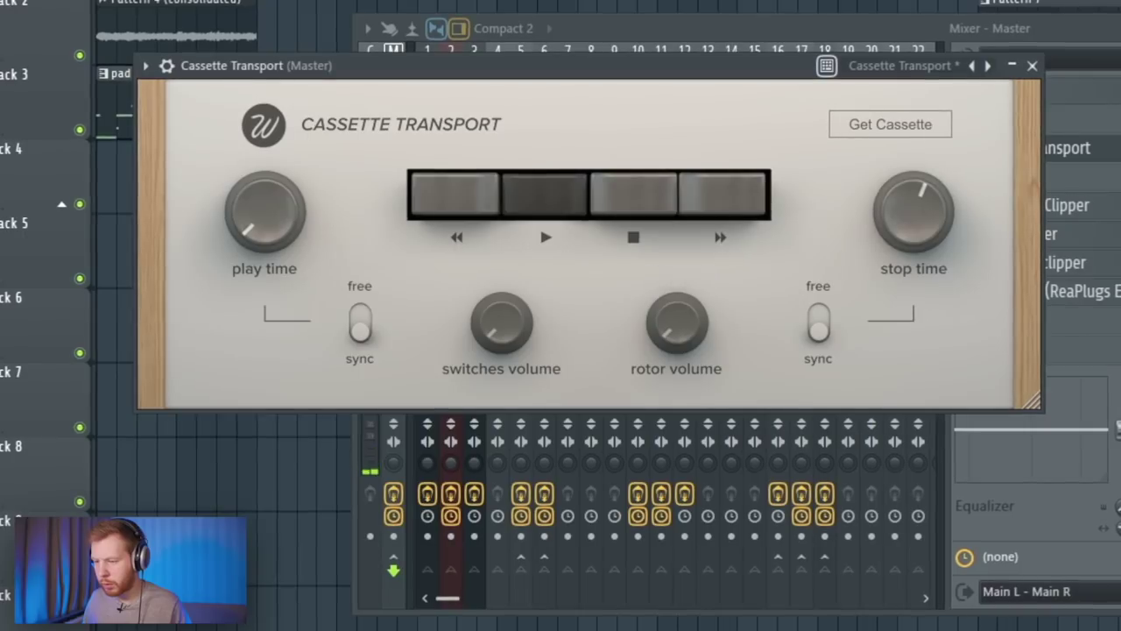
pyautogui.moveTo(931, 218)
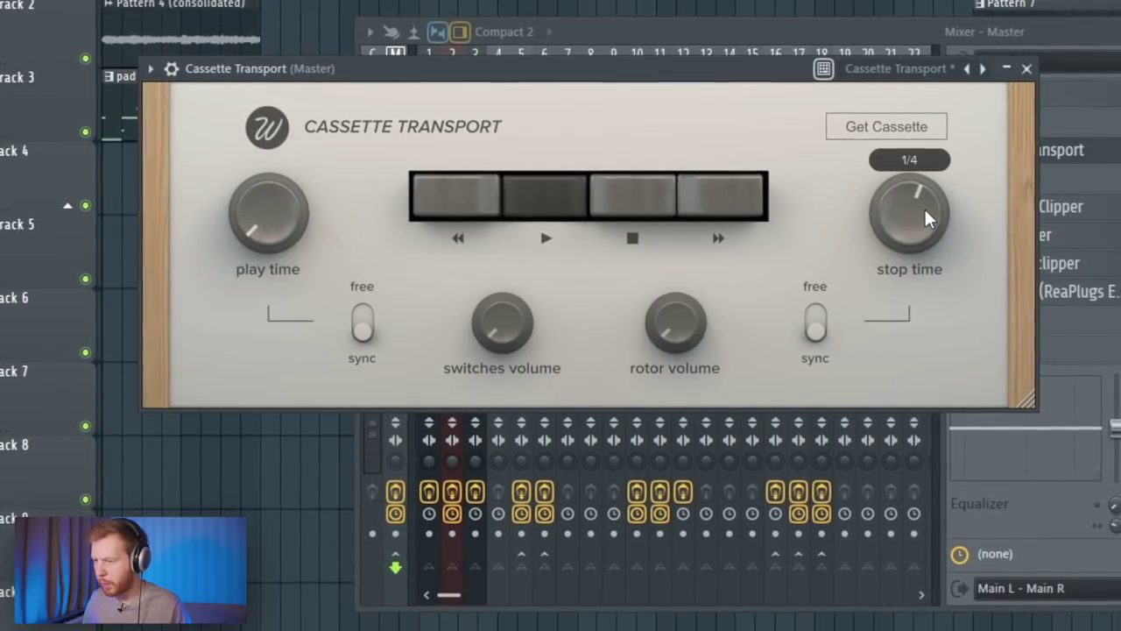
pyautogui.moveTo(929, 217); pyautogui.dragTo(926, 207)
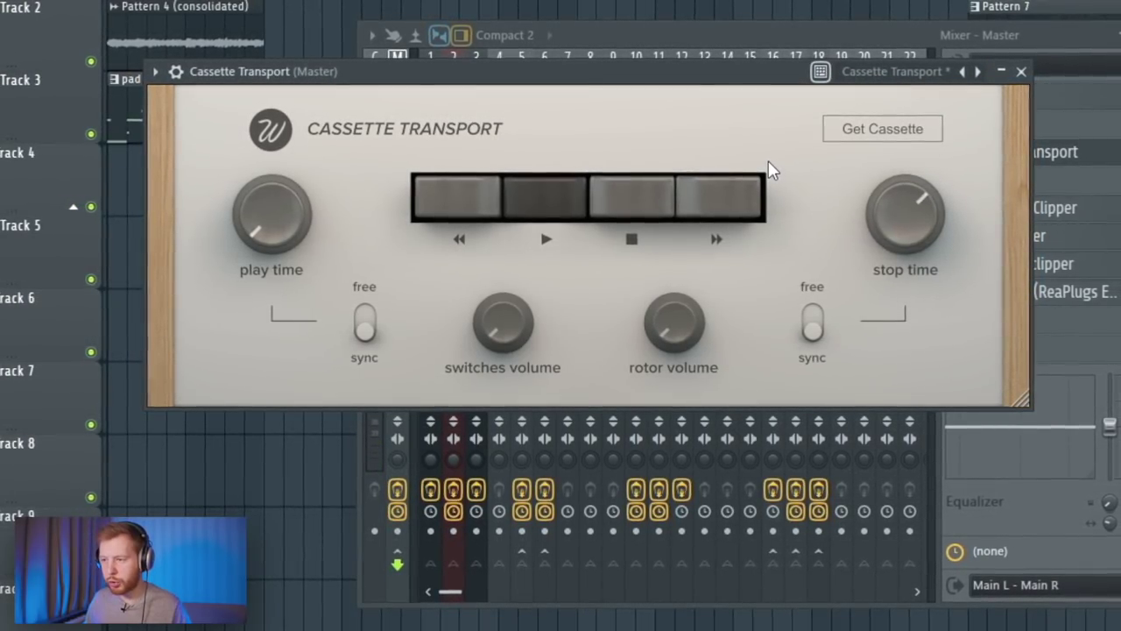
# Step: Audition Cassette Transport's stop and play effect while the beat is playing
pyautogui.click(623, 207)
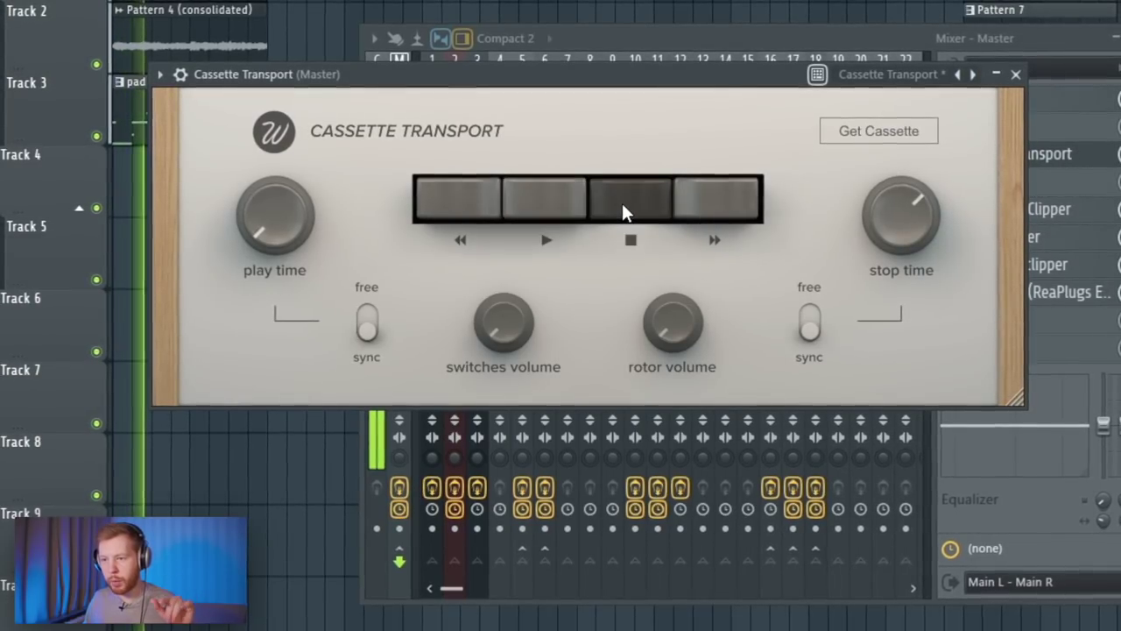
pyautogui.click(524, 209)
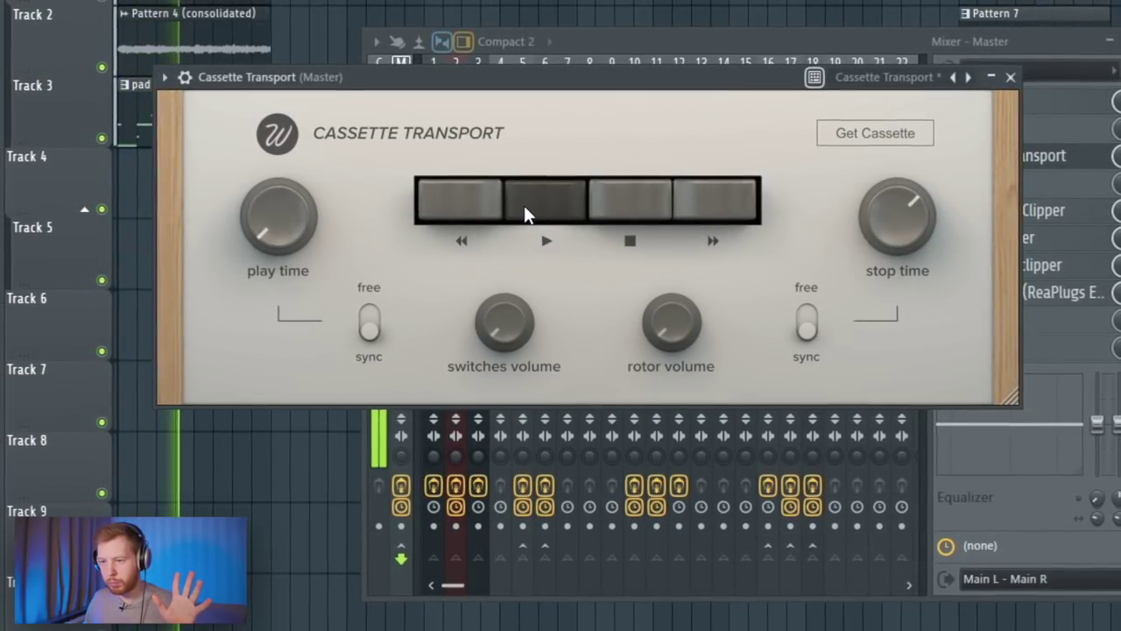
pyautogui.click(629, 207)
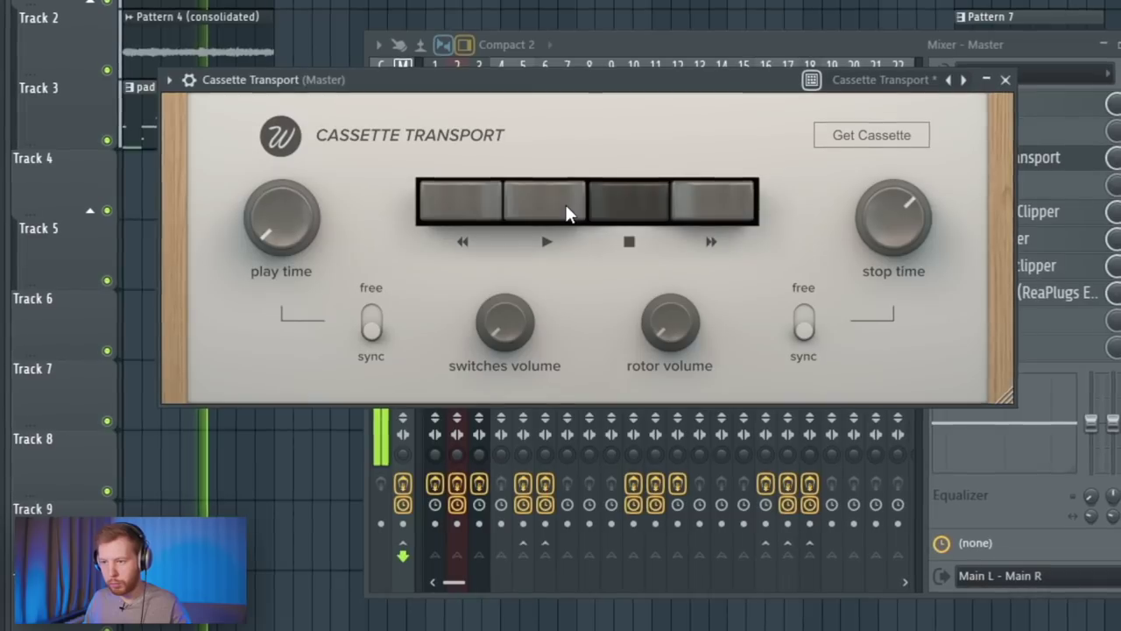
# Step: Create an automation clip for the Stop button of the master's Cassette Transport from the last tweaked parameter
pyautogui.moveTo(632, 78); pyautogui.dragTo(684, 63)
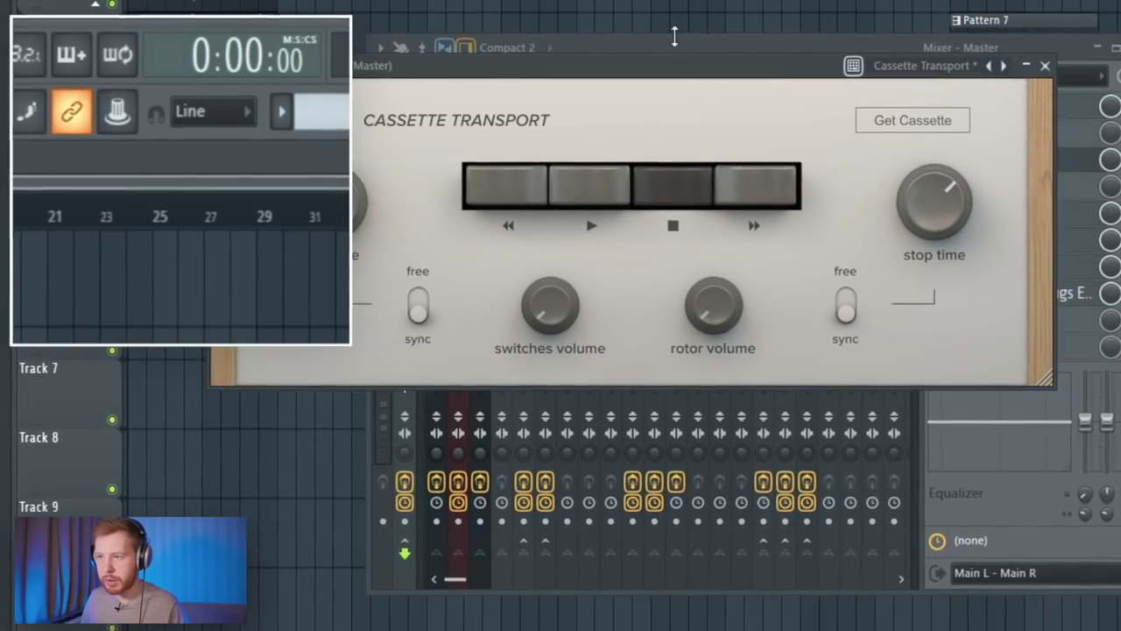
pyautogui.click(124, 115)
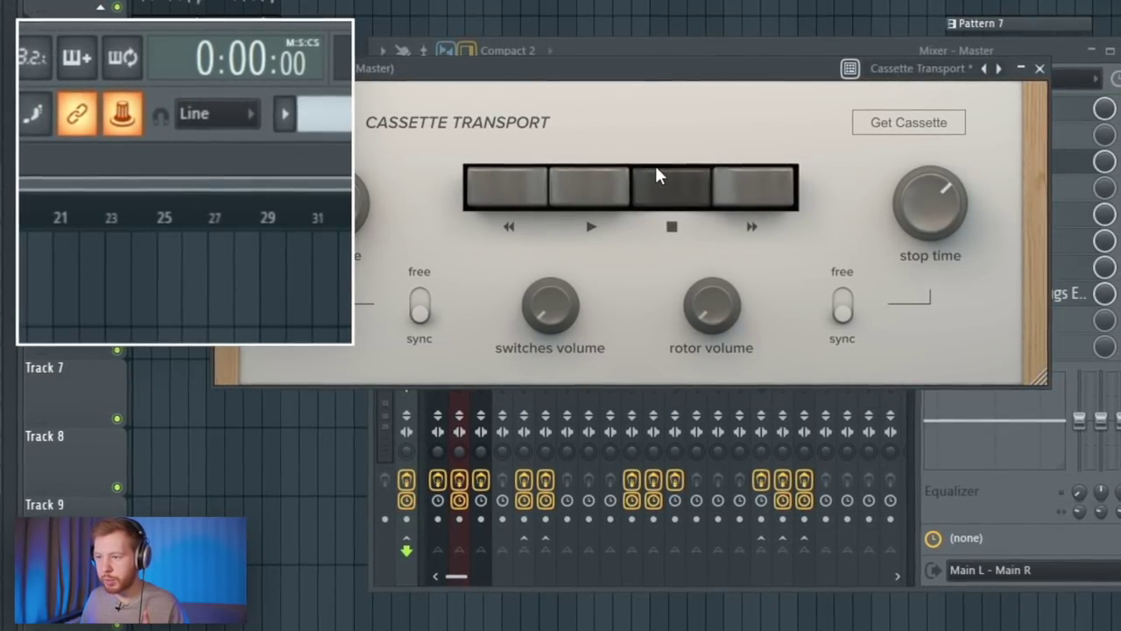
pyautogui.rightClick(127, 117)
pyautogui.click(232, 268)
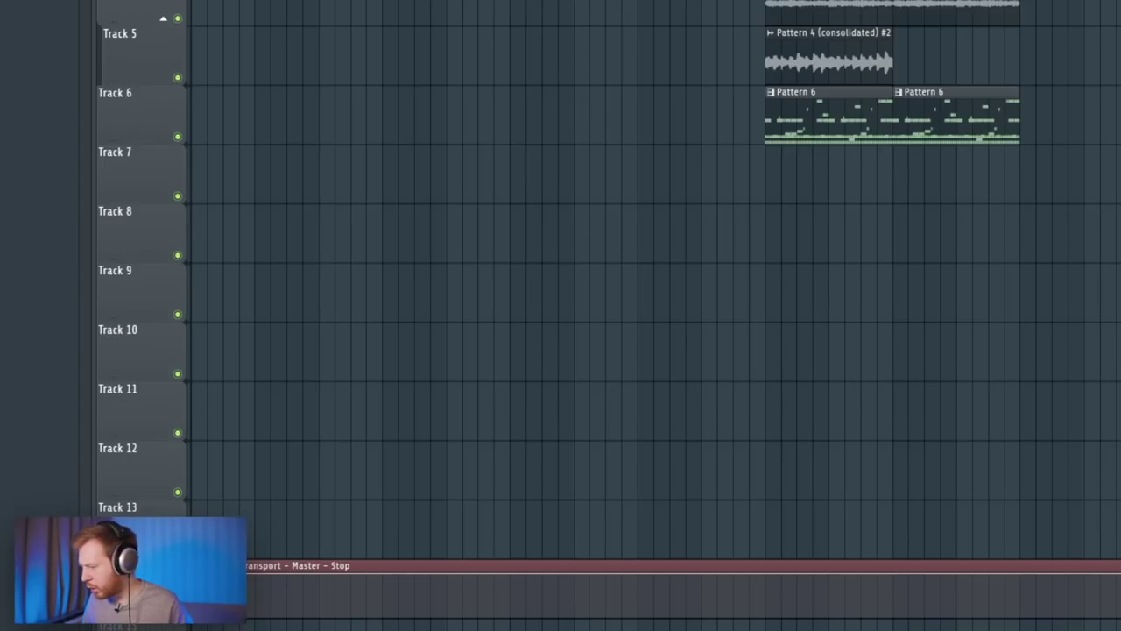
# Step: Shorten the Cassette Transport Stop automation clip on Track 14 to a few bars and move it to start at bar 6
pyautogui.moveTo(1120, 575); pyautogui.dragTo(286, 576)
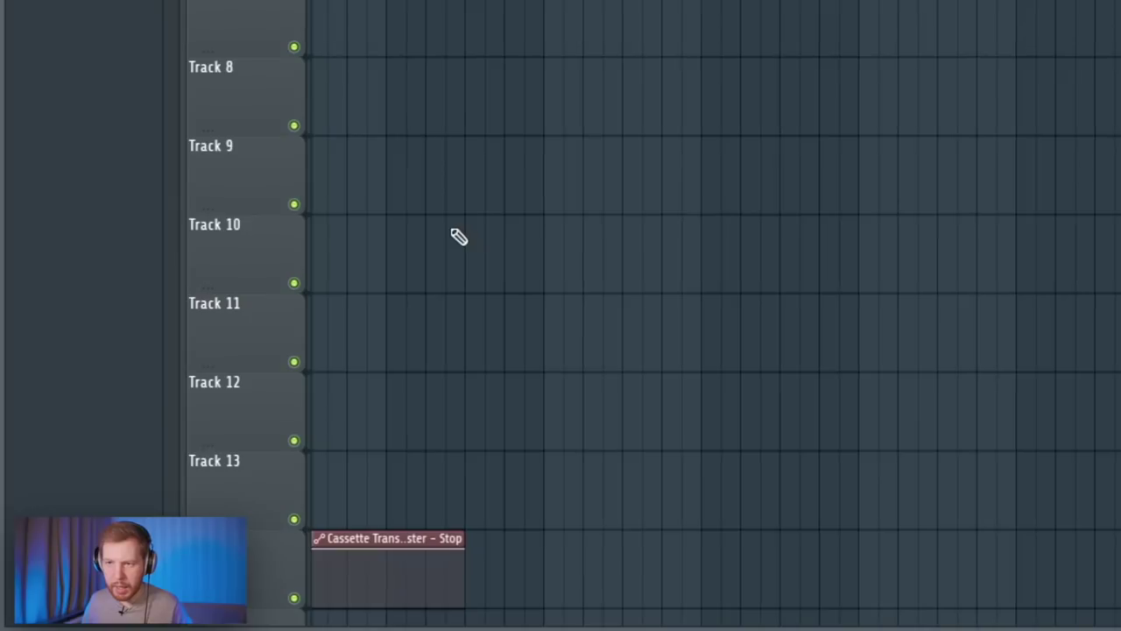
pyautogui.scroll(4, 301, 338)
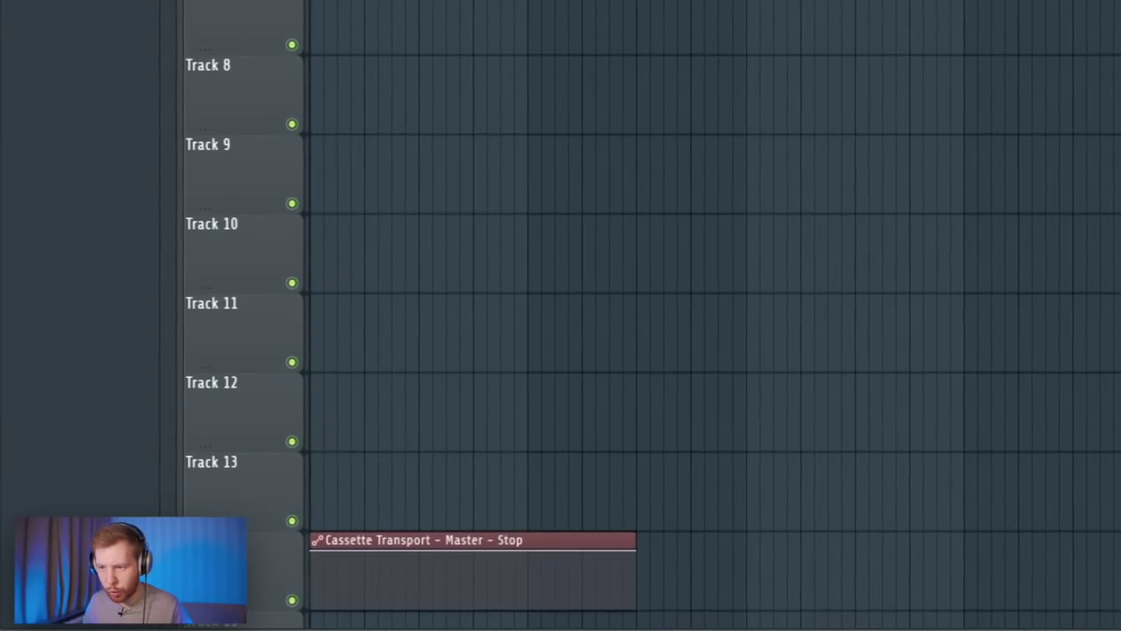
pyautogui.scroll(2, 536, 461)
pyautogui.click(674, 3)
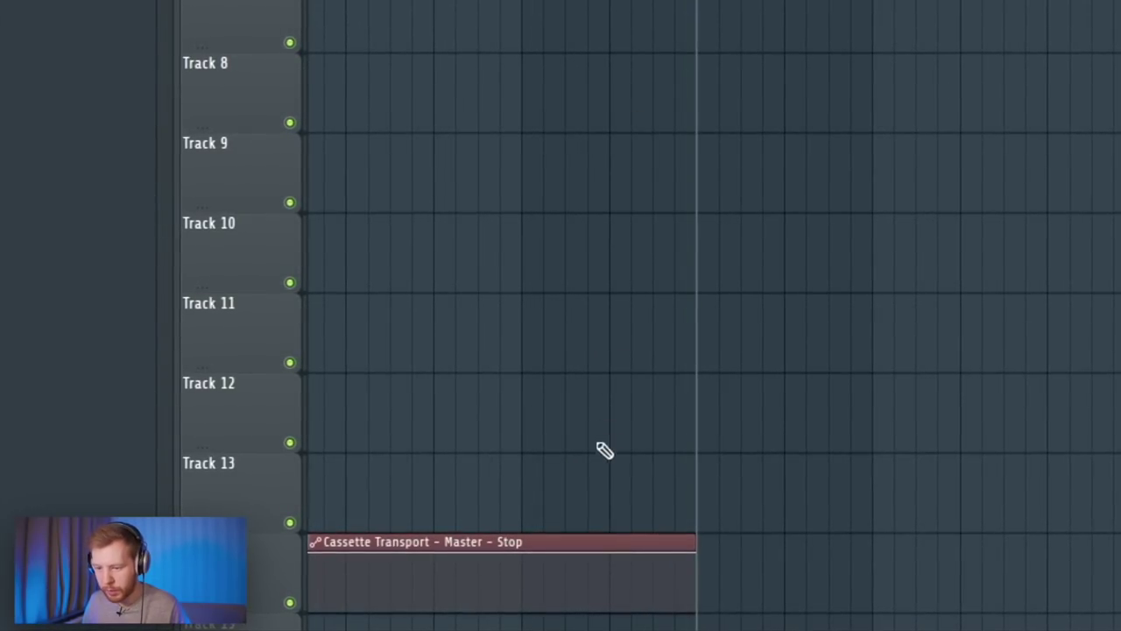
pyautogui.moveTo(621, 551); pyautogui.dragTo(1034, 571)
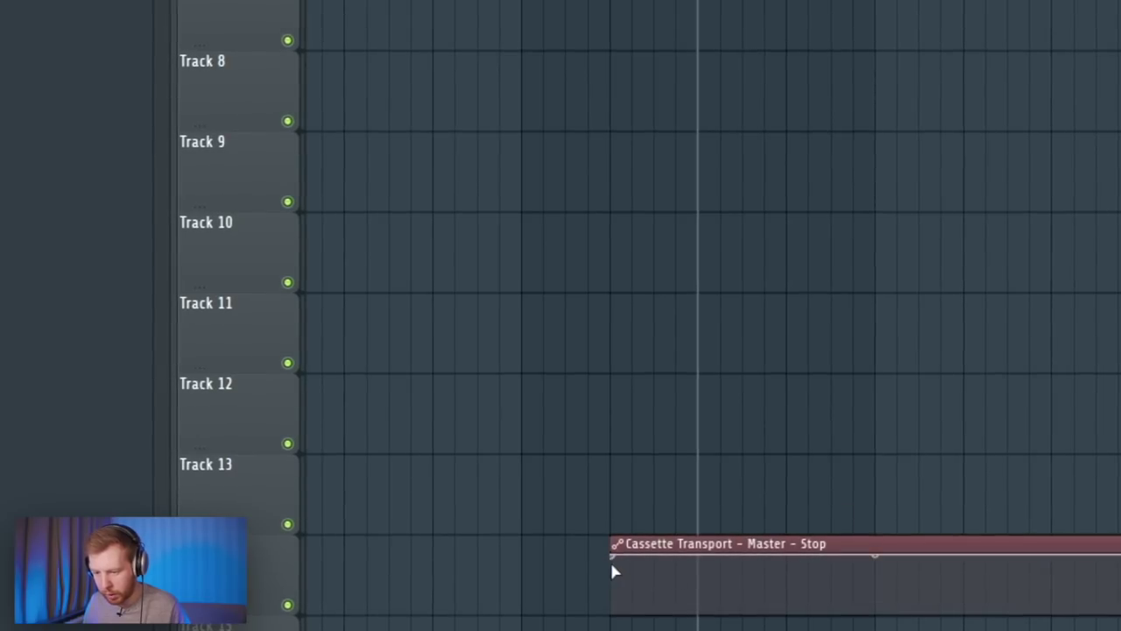
# Step: Shape the Stop automation as a square pulse, rising from zero to full three quarters into bar 6 and dropping back one bar further on
pyautogui.moveTo(611, 557); pyautogui.dragTo(611, 614)
pyautogui.rightClick(676, 613)
pyautogui.rightClick(676, 556)
pyautogui.rightClick(764, 556)
pyautogui.rightClick(764, 613)
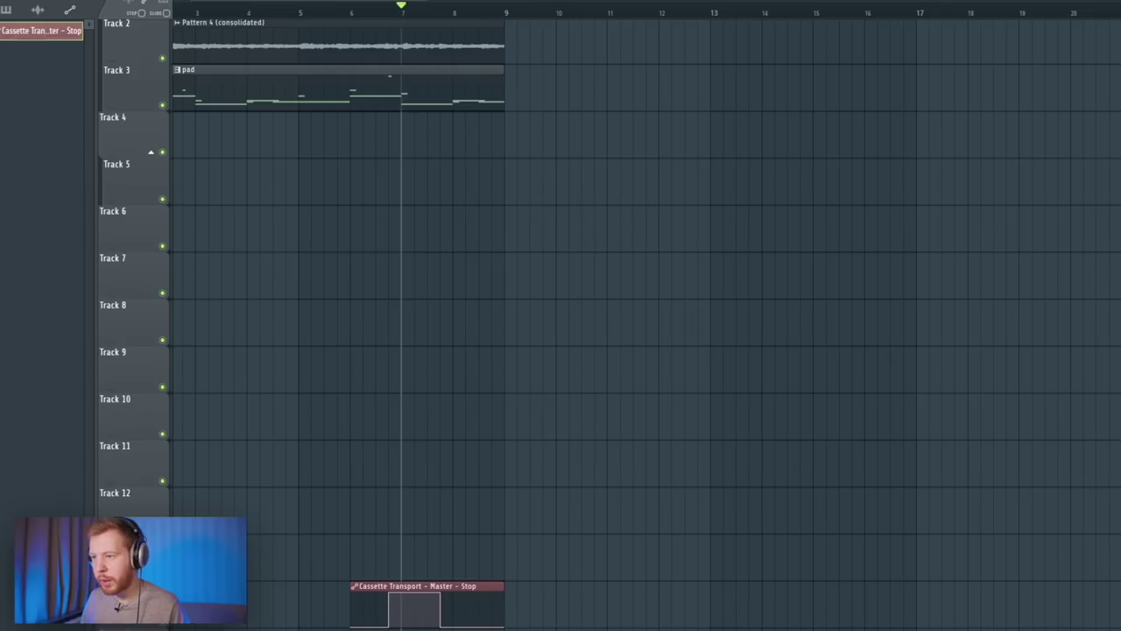
# Step: Trigger Cassette Transport's Play button and create an automation clip for it
pyautogui.press('F9')
pyautogui.click(759, 166)
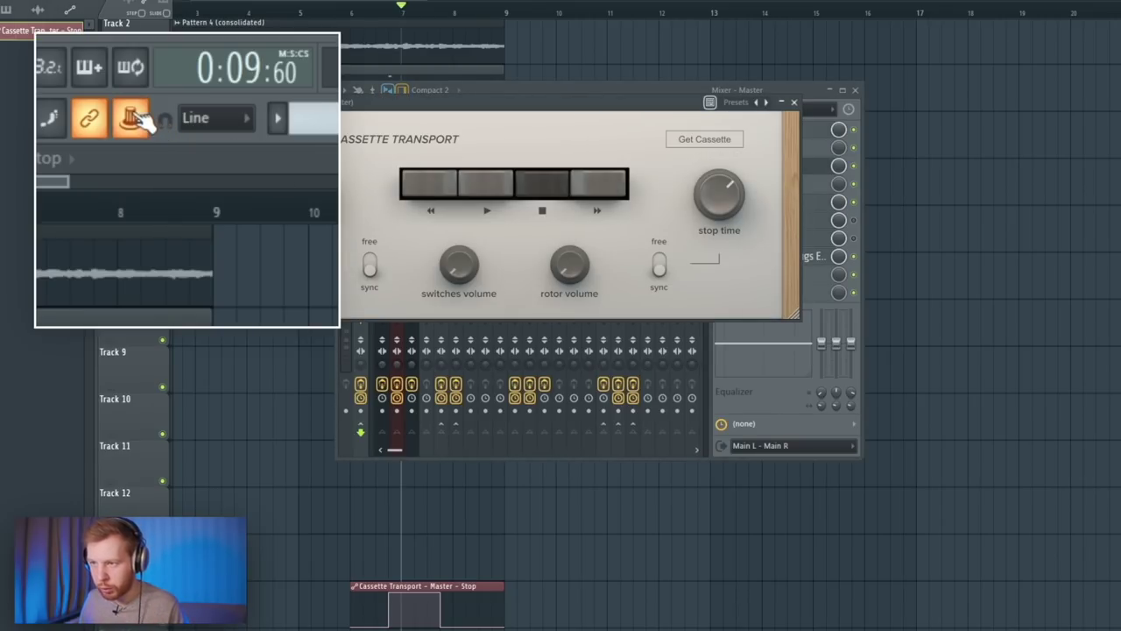
pyautogui.click(479, 193)
pyautogui.rightClick(140, 122)
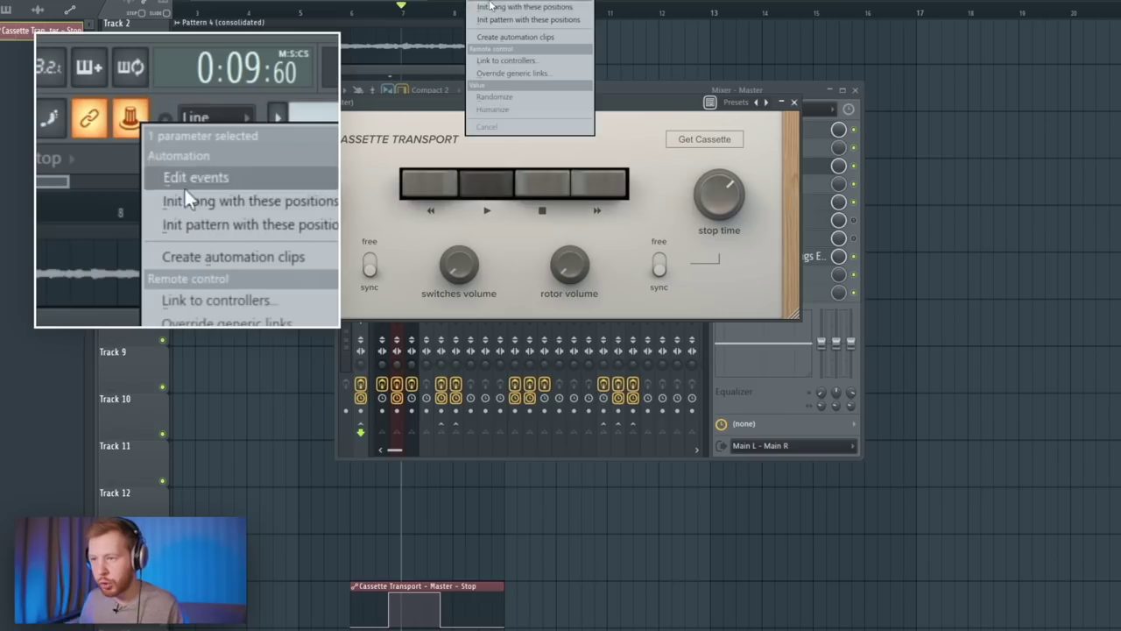
pyautogui.click(524, 38)
pyautogui.rightClick(954, 258)
# Step: Shorten the Play automation clip, place one starting where the Stop pulse drops, and play the passage around bar 7
pyautogui.scroll(-7, 771, 346)
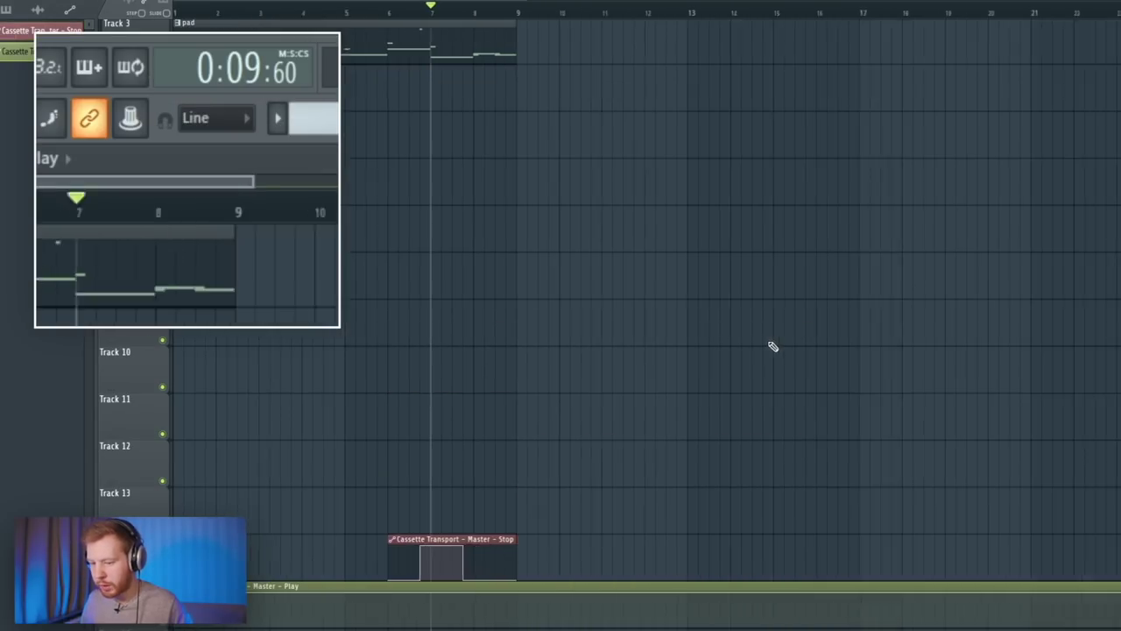
pyautogui.scroll(-2, 982, 578)
pyautogui.moveTo(1086, 596); pyautogui.dragTo(1037, 595)
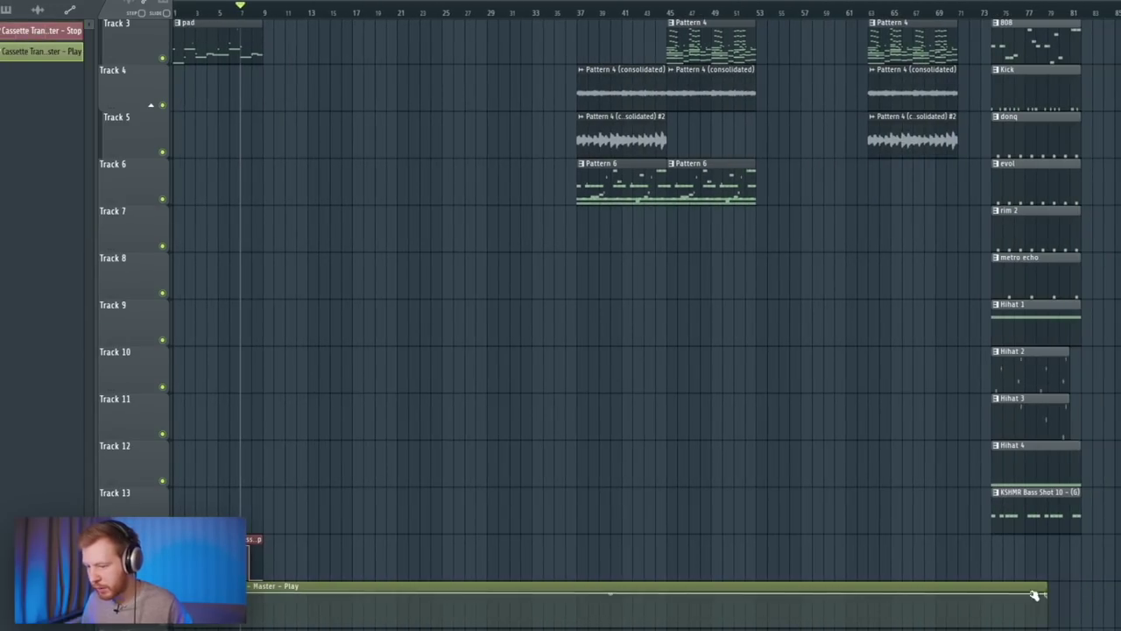
pyautogui.moveTo(1037, 596); pyautogui.dragTo(467, 575)
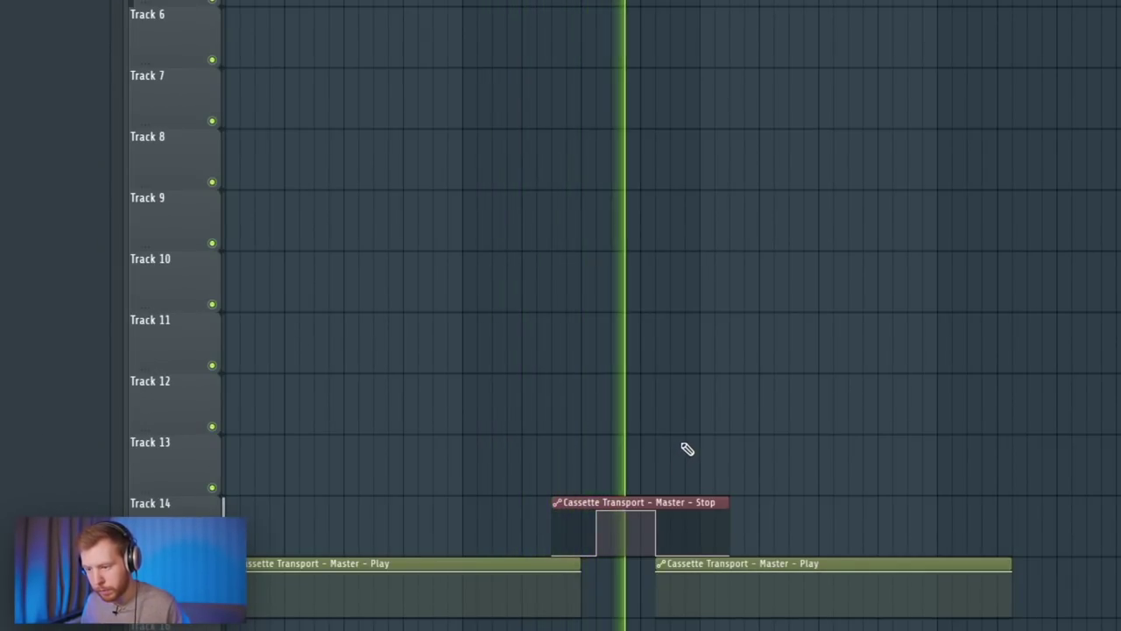
pyautogui.press('space')
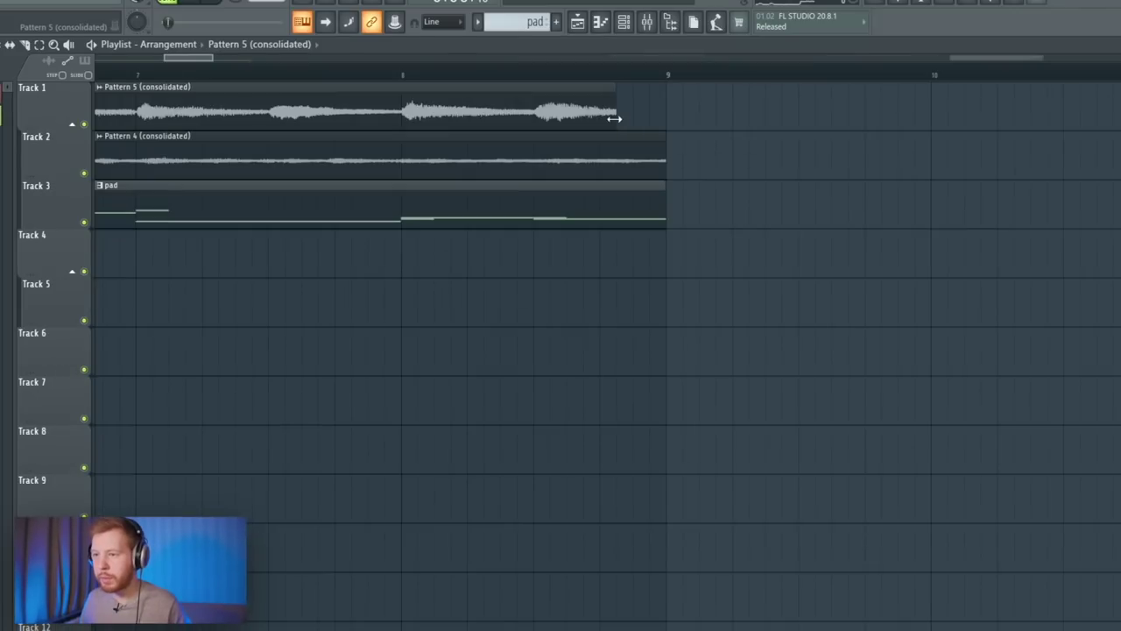
# Step: Trim the intro clips on Tracks 1 and 2 and the pad clip so they end at bar 8
pyautogui.moveTo(610, 114); pyautogui.dragTo(408, 119)
pyautogui.moveTo(653, 181); pyautogui.dragTo(397, 179)
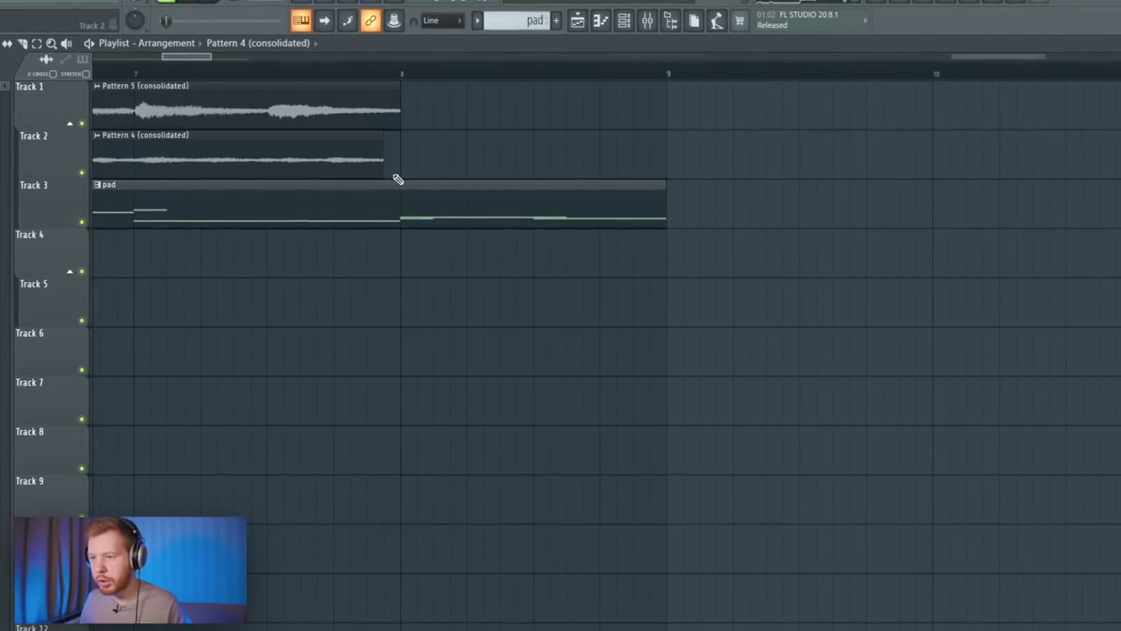
pyautogui.moveTo(664, 204); pyautogui.dragTo(401, 204)
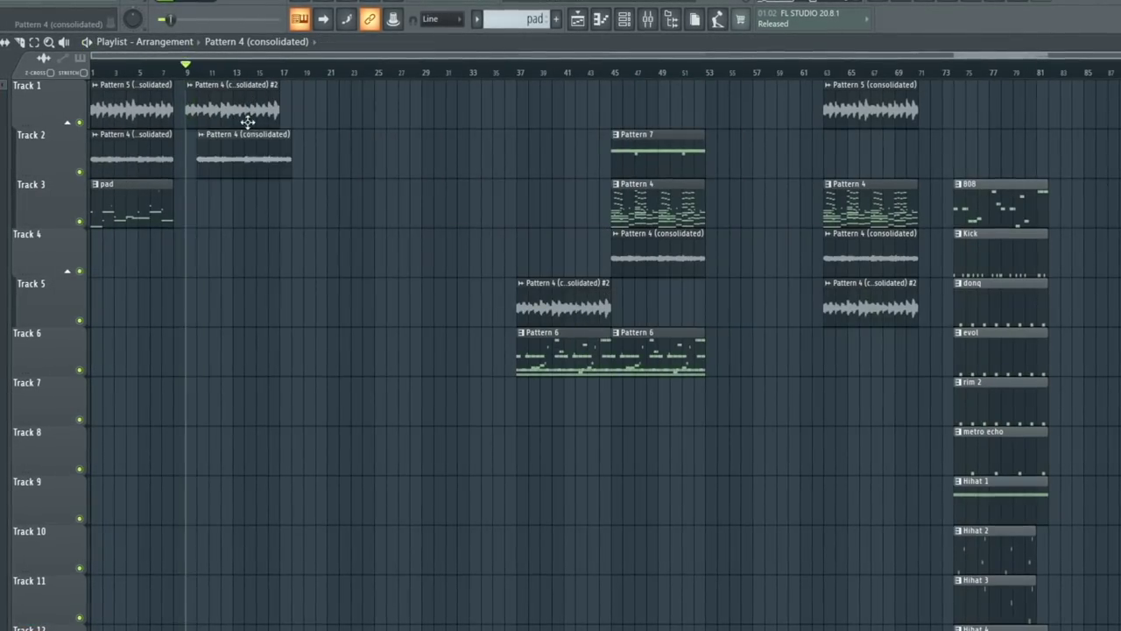
# Step: Move the 808, Kick, percussion and hi-hat clips under the melody to start at bar 9 and audition the drop
pyautogui.moveTo(1002, 566); pyautogui.dragTo(468, 566)
pyautogui.moveTo(468, 566); pyautogui.dragTo(232, 566)
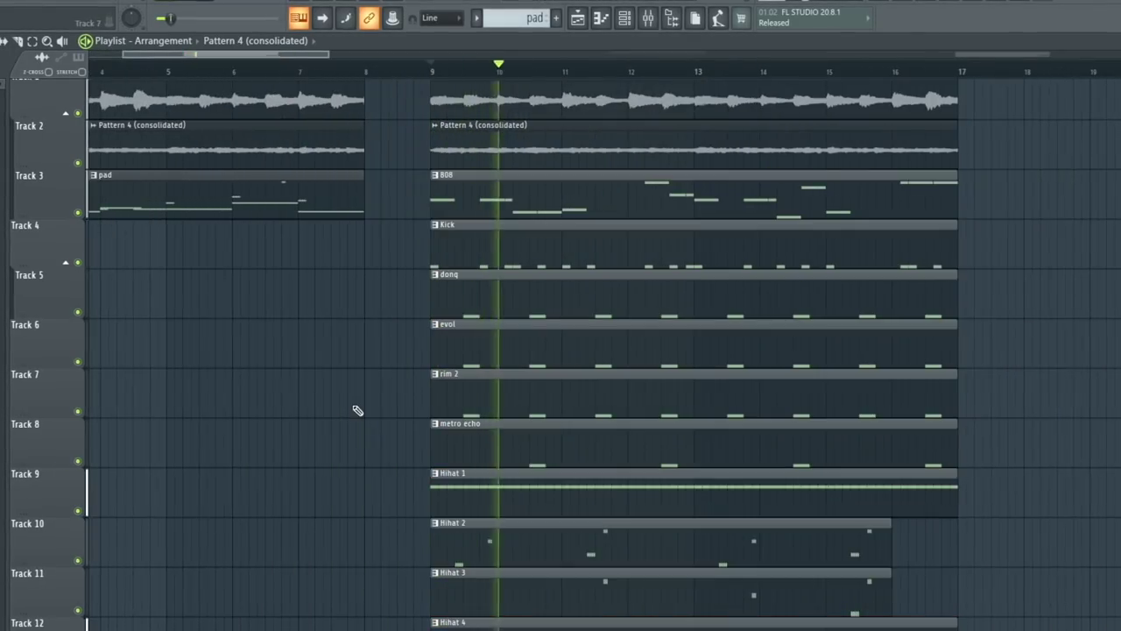
pyautogui.press('space')
# Step: Copy the 808, Kick and Hihat 1 clips, shorten them to the first hit and repeat them as a fill leading into bar 9
pyautogui.moveTo(394, 189); pyautogui.dragTo(491, 260)
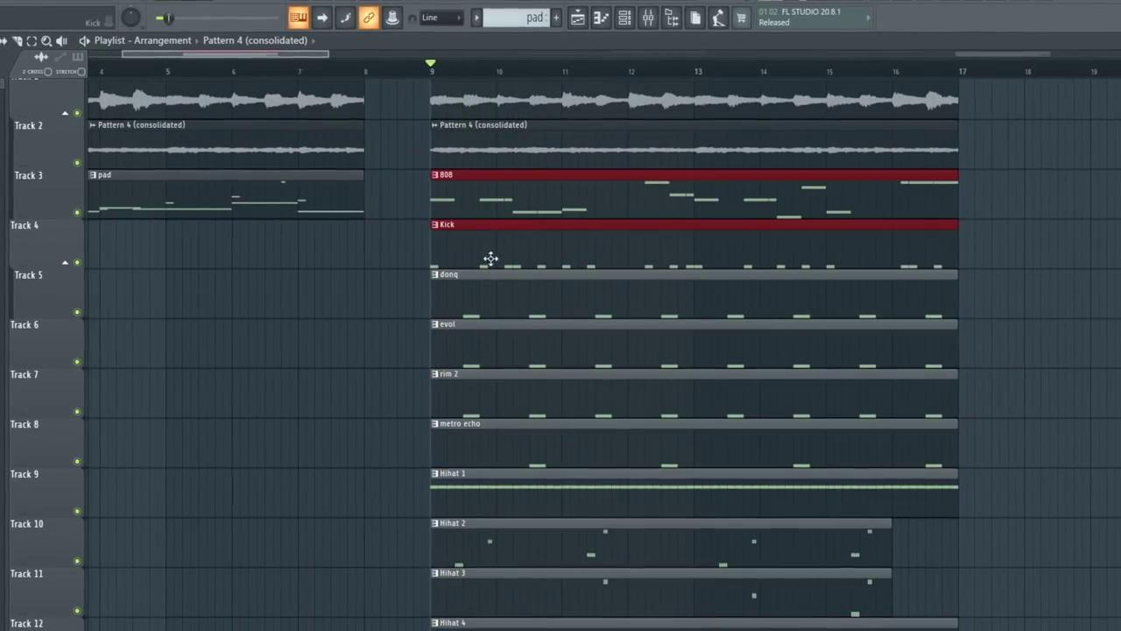
pyautogui.moveTo(451, 259); pyautogui.dragTo(784, 265)
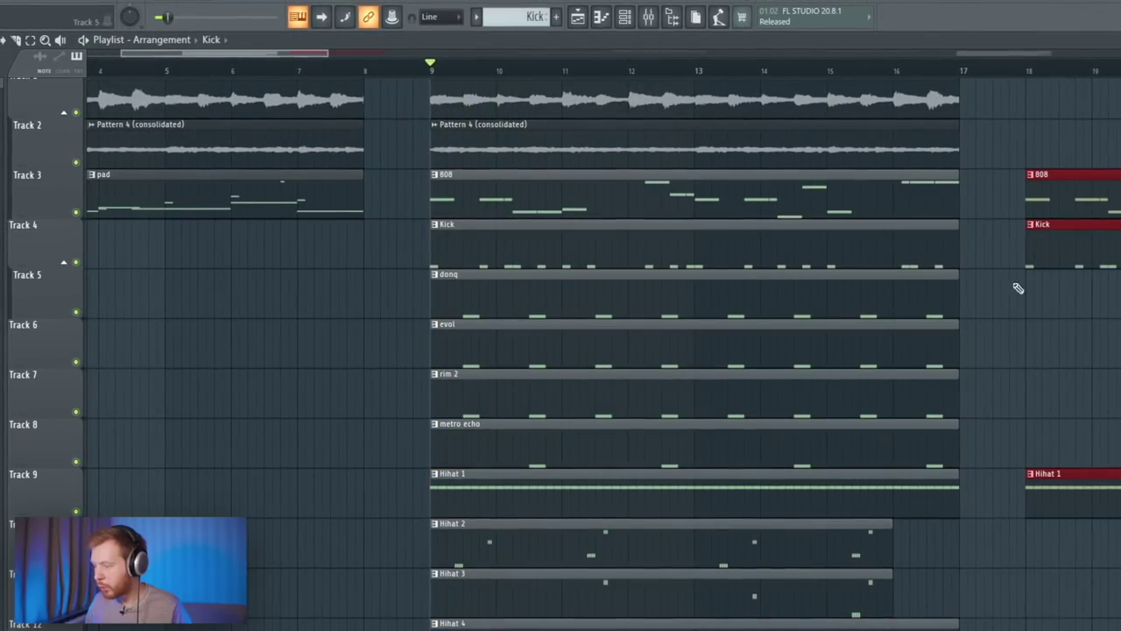
pyautogui.scroll(-3, 1019, 289)
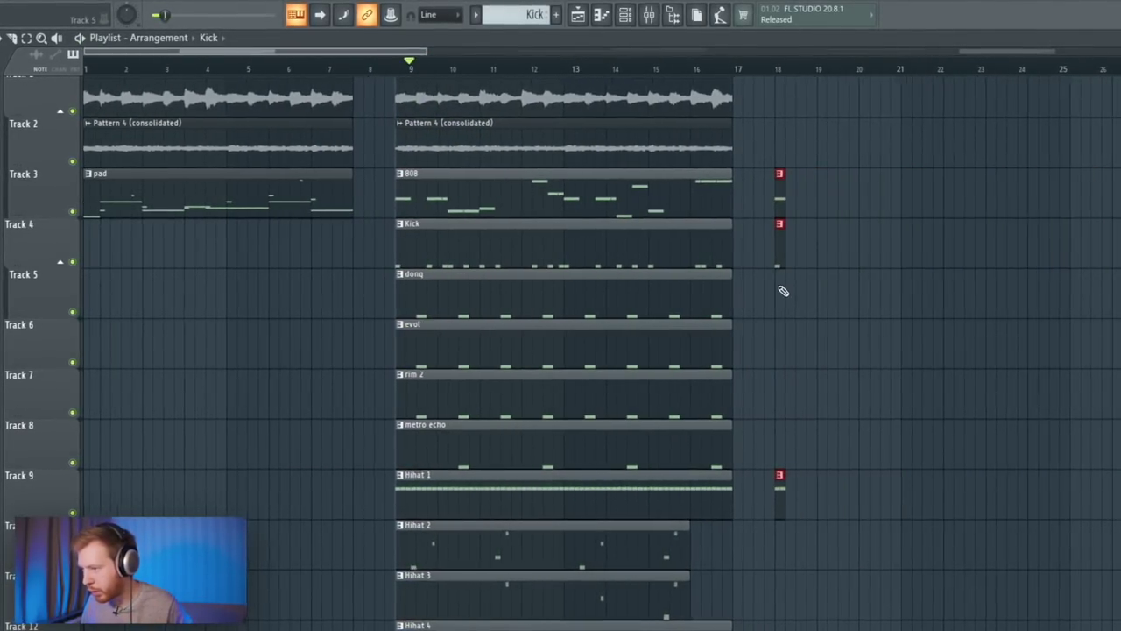
pyautogui.press('space')
# Step: Delete the first 808, Kick and Hihat 1 hits of the fill before bar 9 and play the arrangement
pyautogui.moveTo(493, 140); pyautogui.dragTo(501, 560)
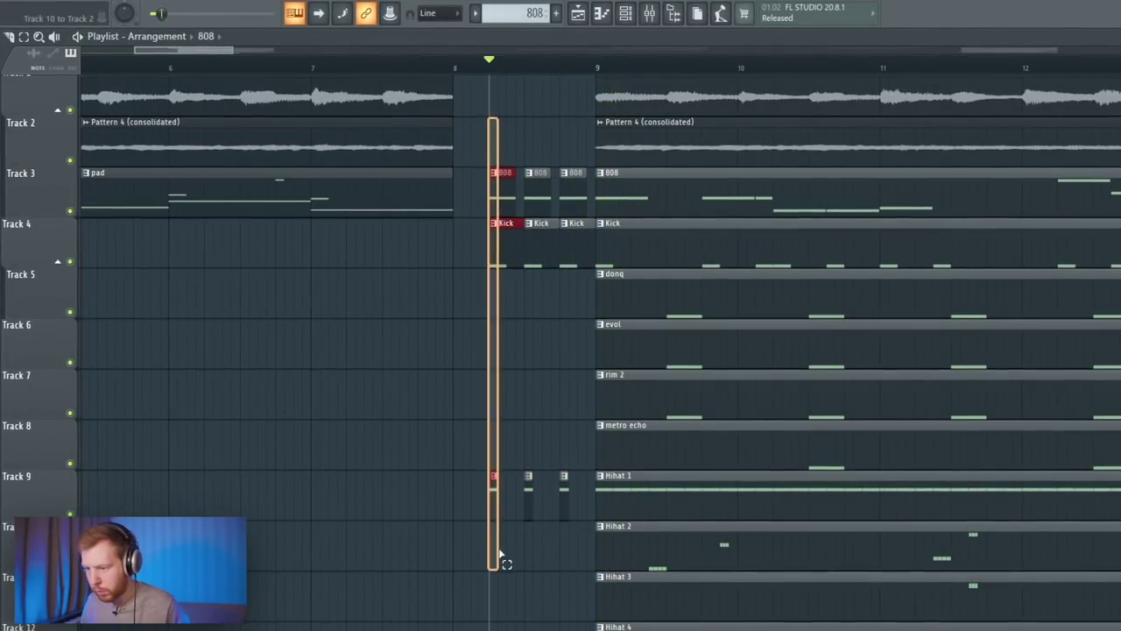
pyautogui.press('Delete')
pyautogui.scroll(-2, 502, 526)
pyautogui.click(304, 66)
pyautogui.press('space')
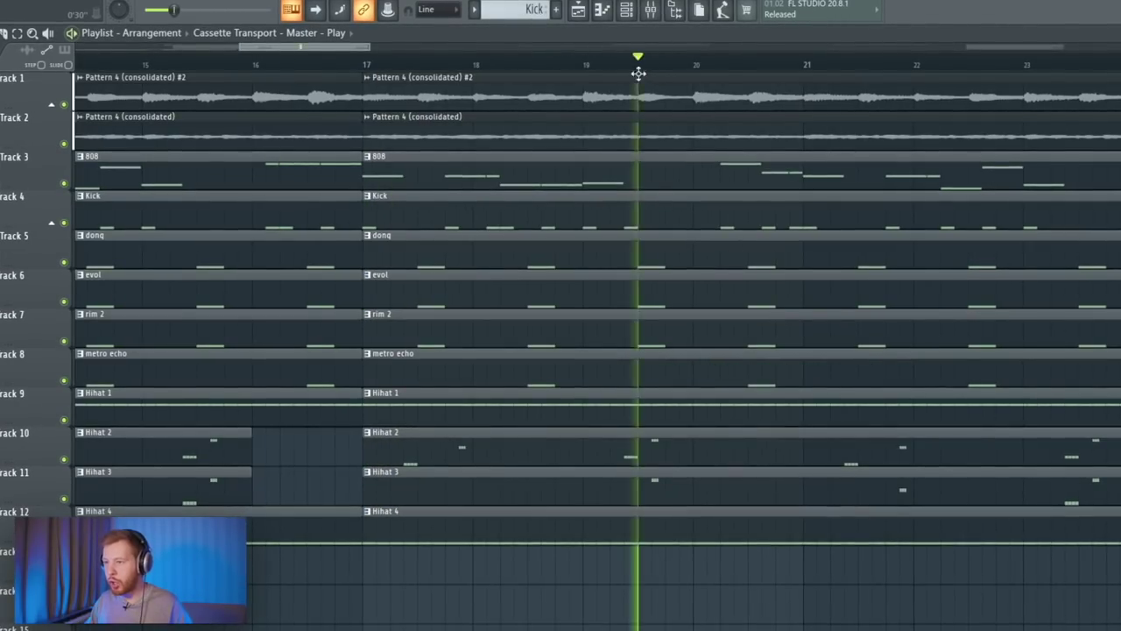
# Step: Slice all clips in the middle of bar 19 and trim the melody, metro echo and hi-hat parts after the cut to begin at bar 21
pyautogui.press('space')
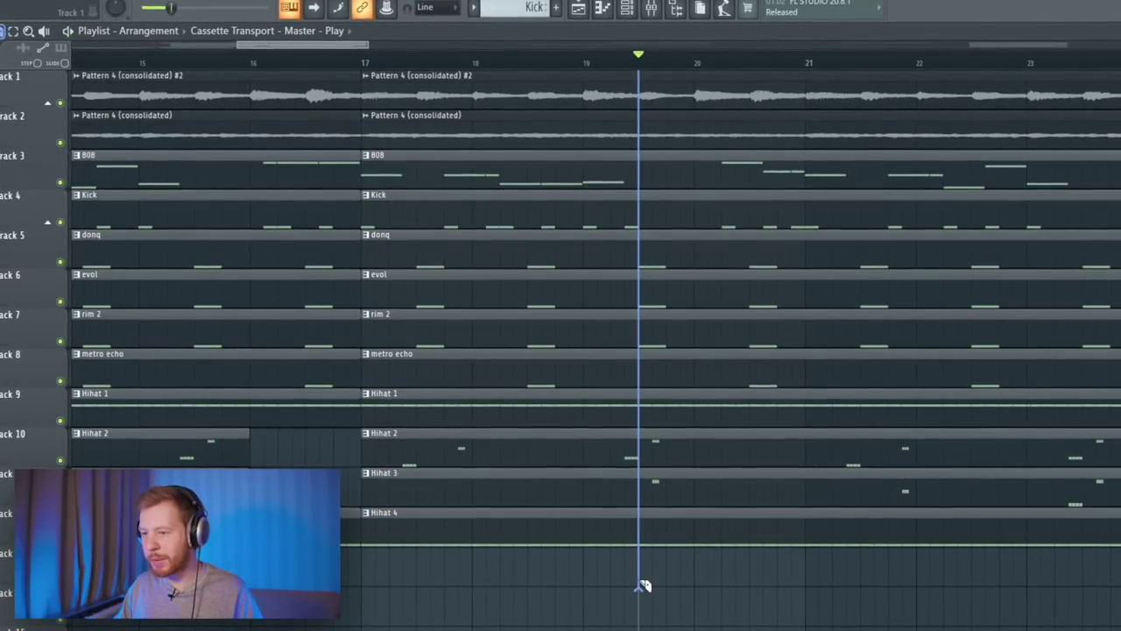
pyautogui.moveTo(641, 587); pyautogui.dragTo(641, 589)
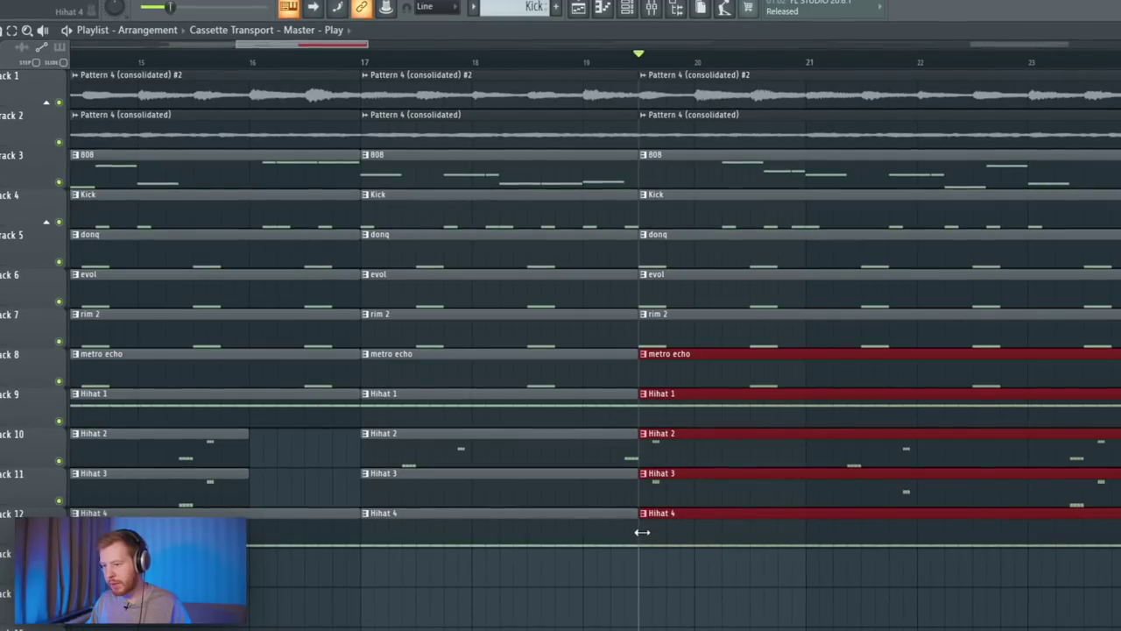
pyautogui.moveTo(643, 532); pyautogui.dragTo(811, 548)
# Step: Trim the 808, Kick, donq, evol and rim 2 parts to begin at bar 21, keep one short donq, evol and rim 2 hit, and play the gap
pyautogui.moveTo(679, 144); pyautogui.dragTo(734, 400)
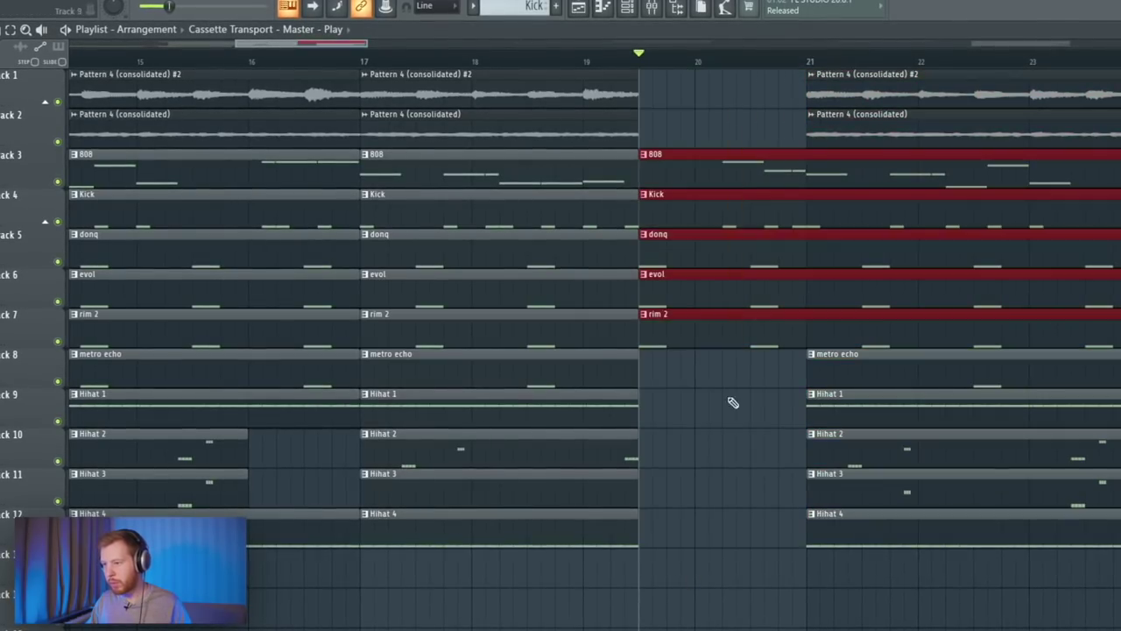
pyautogui.moveTo(642, 222); pyautogui.dragTo(804, 222)
pyautogui.moveTo(684, 330); pyautogui.dragTo(804, 353)
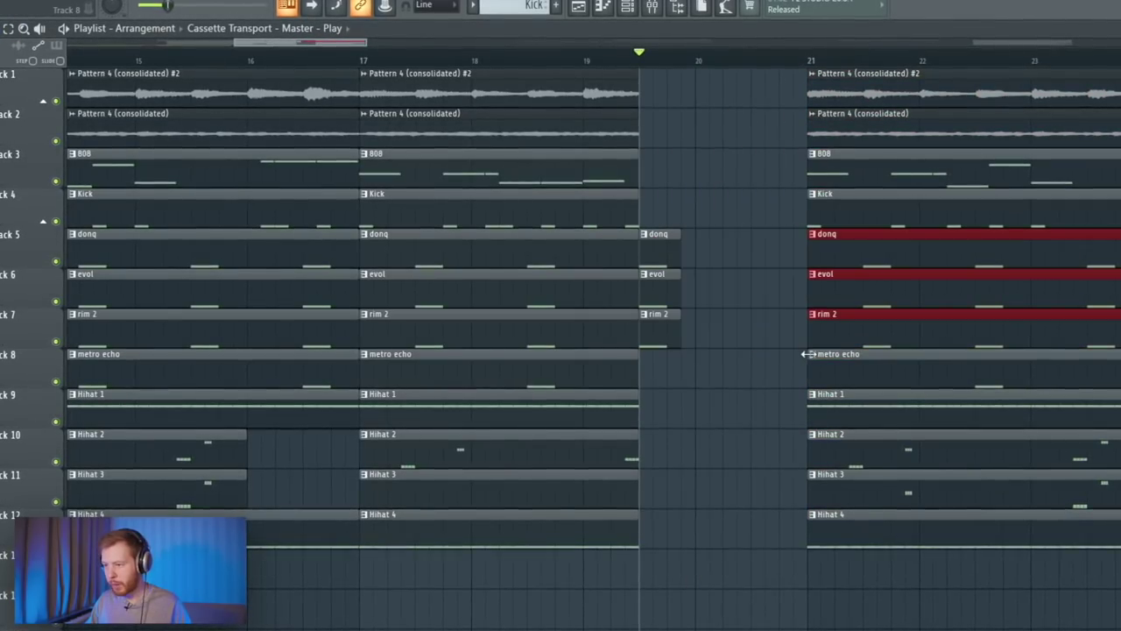
pyautogui.press('space')
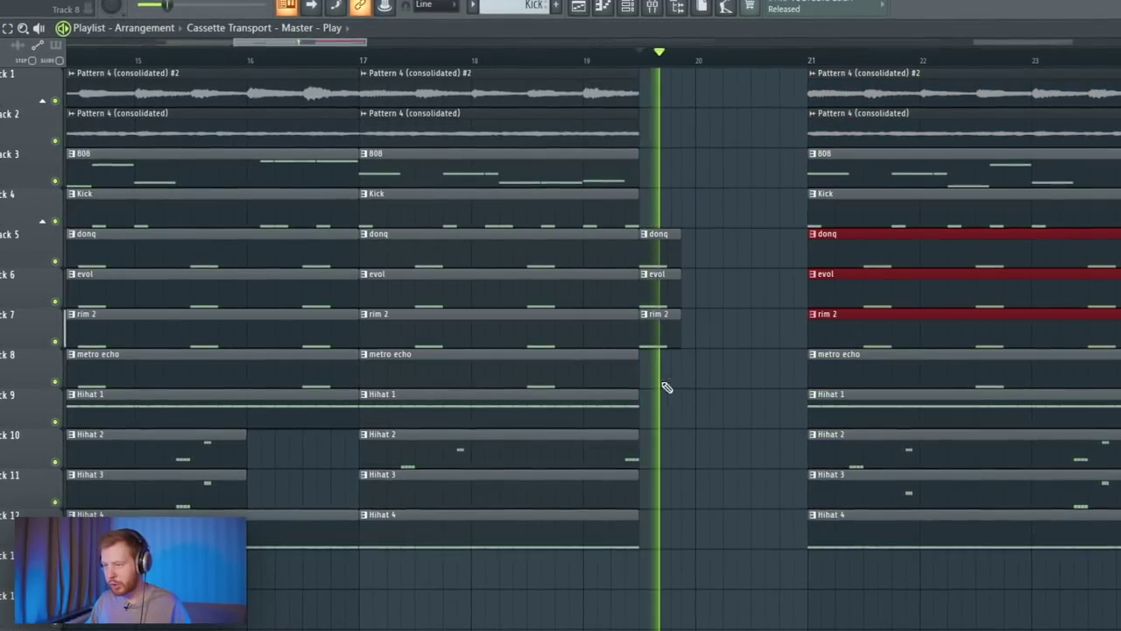
# Step: Copy the two short 808 and Kick fill hits from before bar 9 to the gap just before bar 21
pyautogui.scroll(-2, 668, 387)
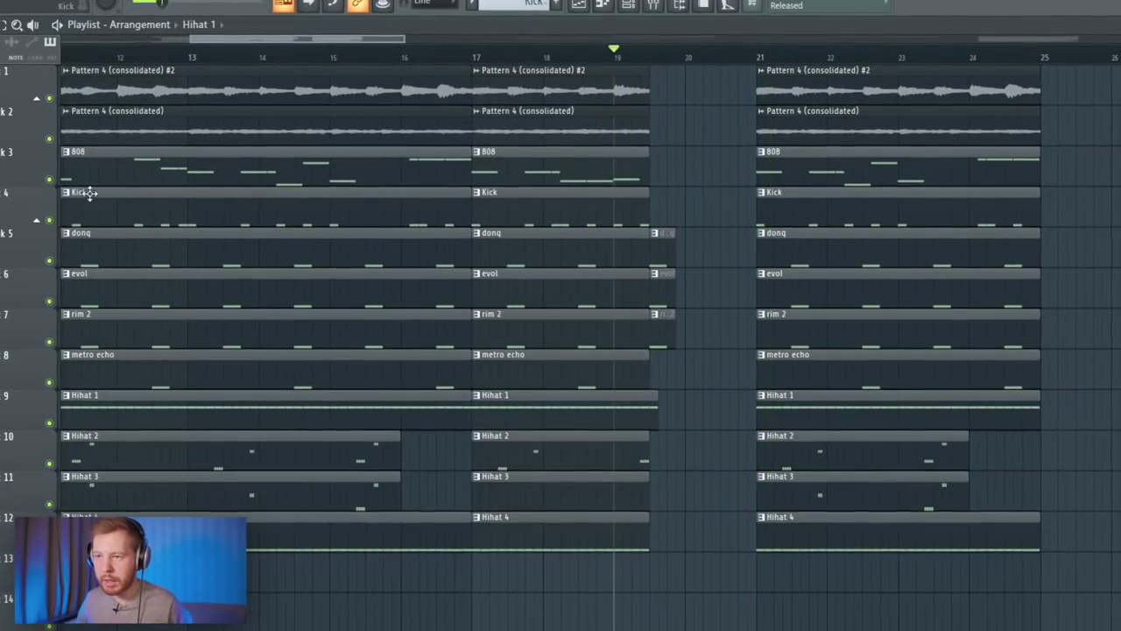
pyautogui.scroll(-1, 146, 192)
pyautogui.scroll(-4, 114, 235)
pyautogui.moveTo(149, 302); pyautogui.dragTo(596, 290)
pyautogui.scroll(4, 167, 235)
pyautogui.moveTo(270, 167); pyautogui.dragTo(276, 179)
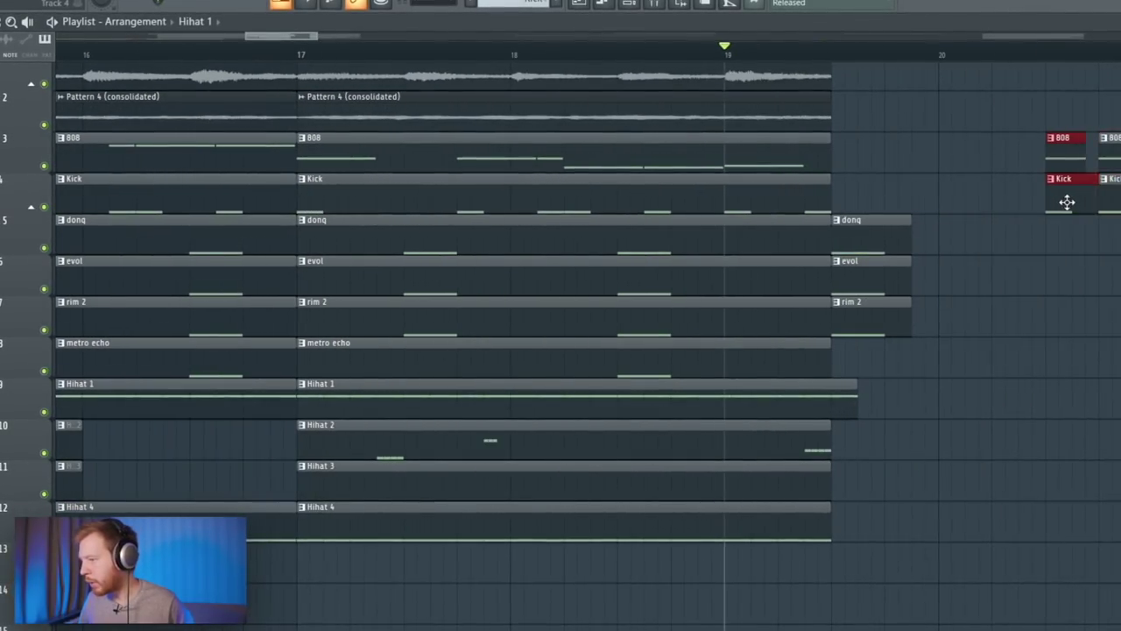
pyautogui.moveTo(1023, 377); pyautogui.dragTo(692, 388)
pyautogui.scroll(-4, 670, 333)
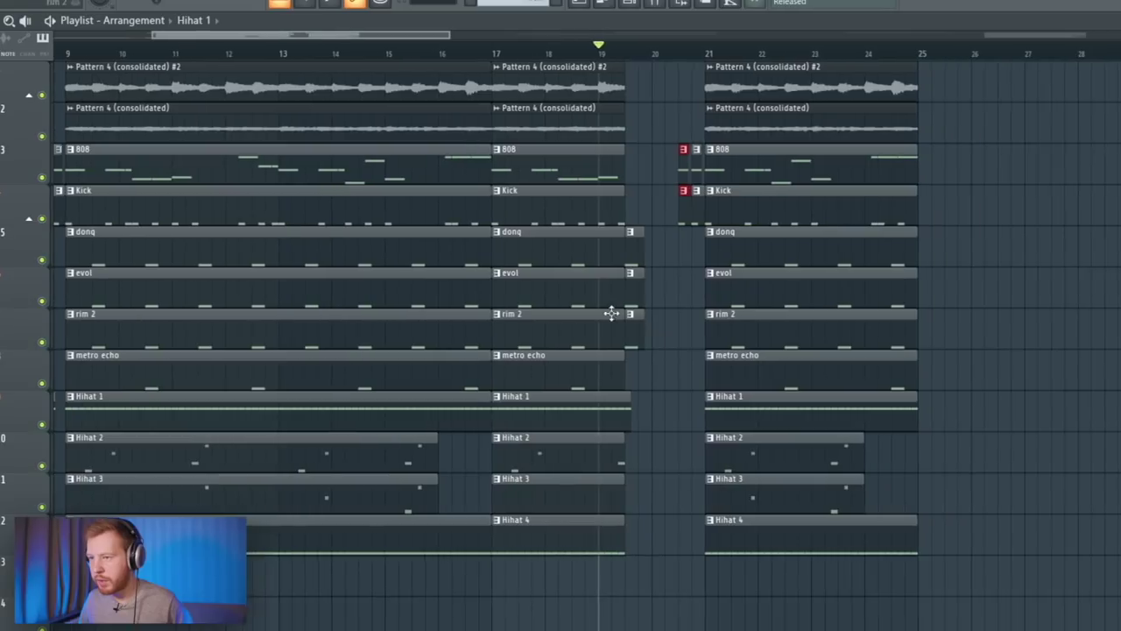
# Step: Cut the Track 1 melody at bar 19, turn the separated piece into its own sample and change its declicking mode
pyautogui.click(537, 76)
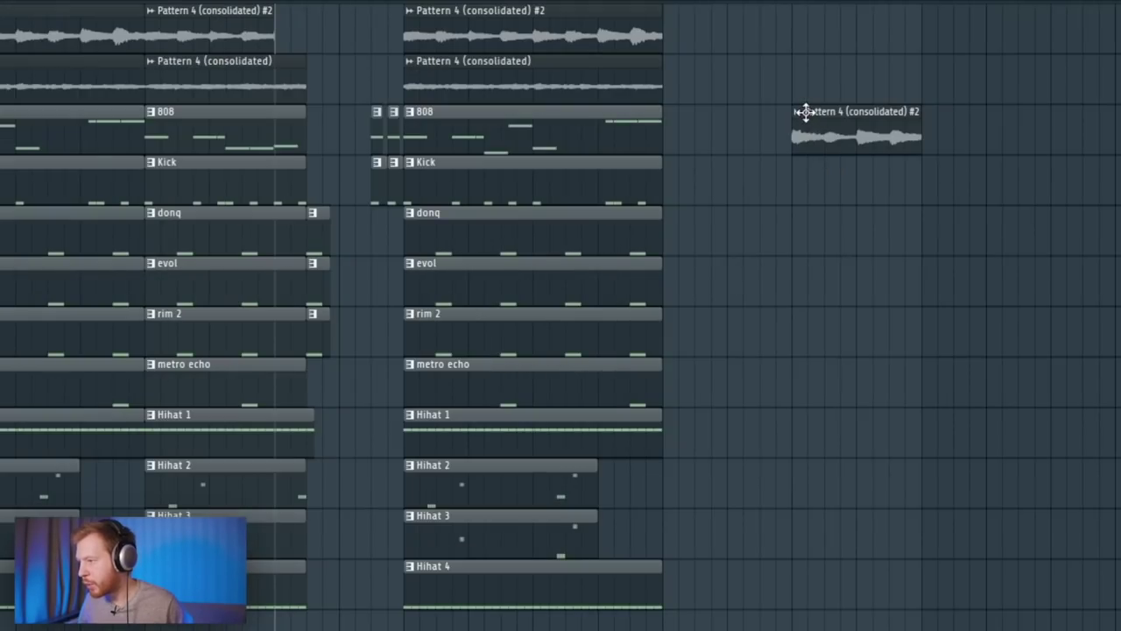
pyautogui.click(799, 113)
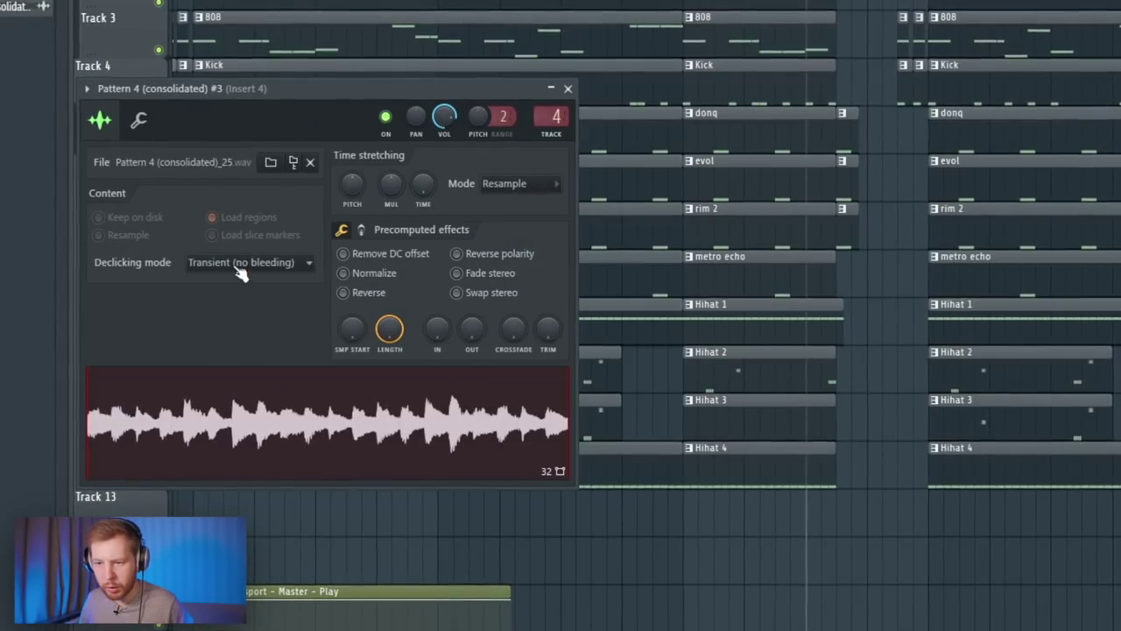
pyautogui.click(244, 263)
pyautogui.click(233, 366)
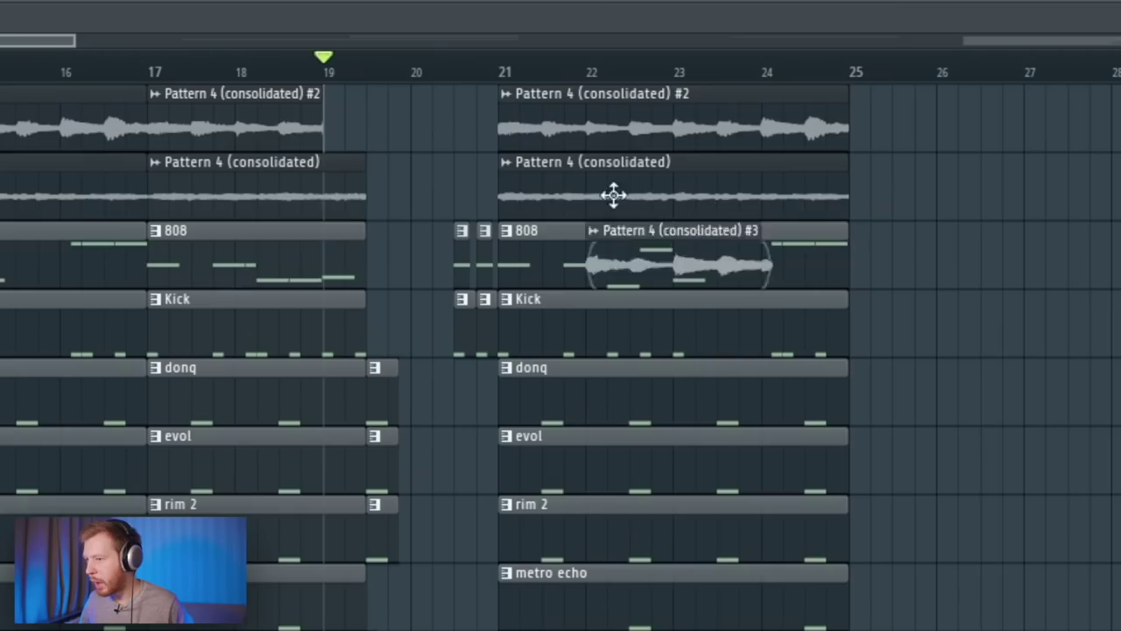
# Step: Place two shortened copies of the separated melody sample on Track 1 over the two 808 and Kick hits before bar 21, and play them
pyautogui.moveTo(613, 195); pyautogui.dragTo(426, 95)
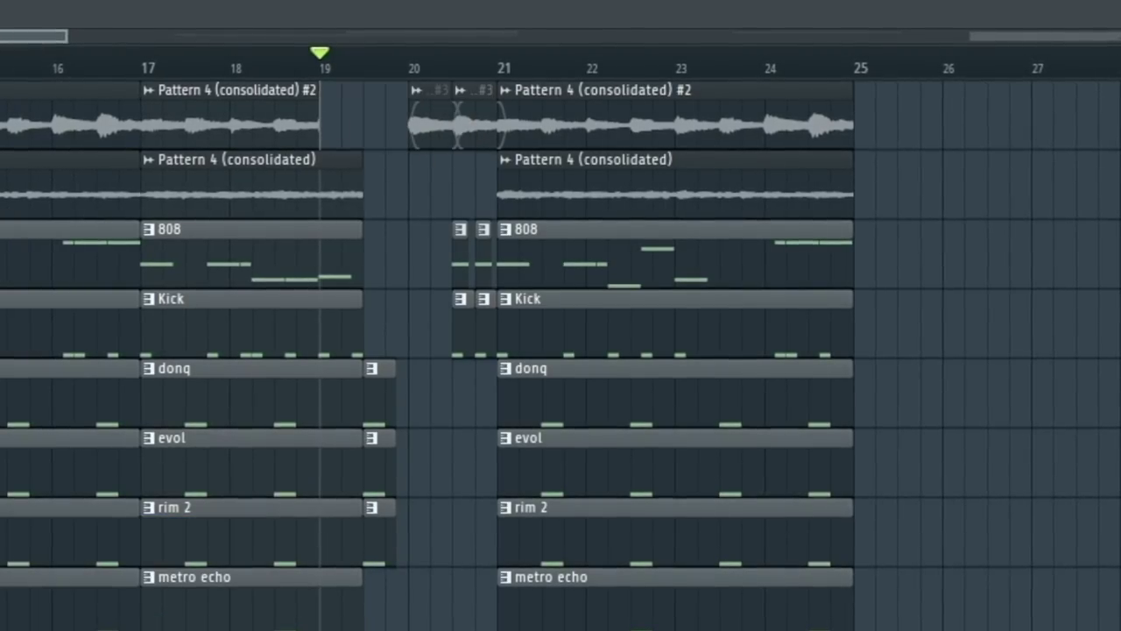
pyautogui.moveTo(403, 95); pyautogui.dragTo(468, 128)
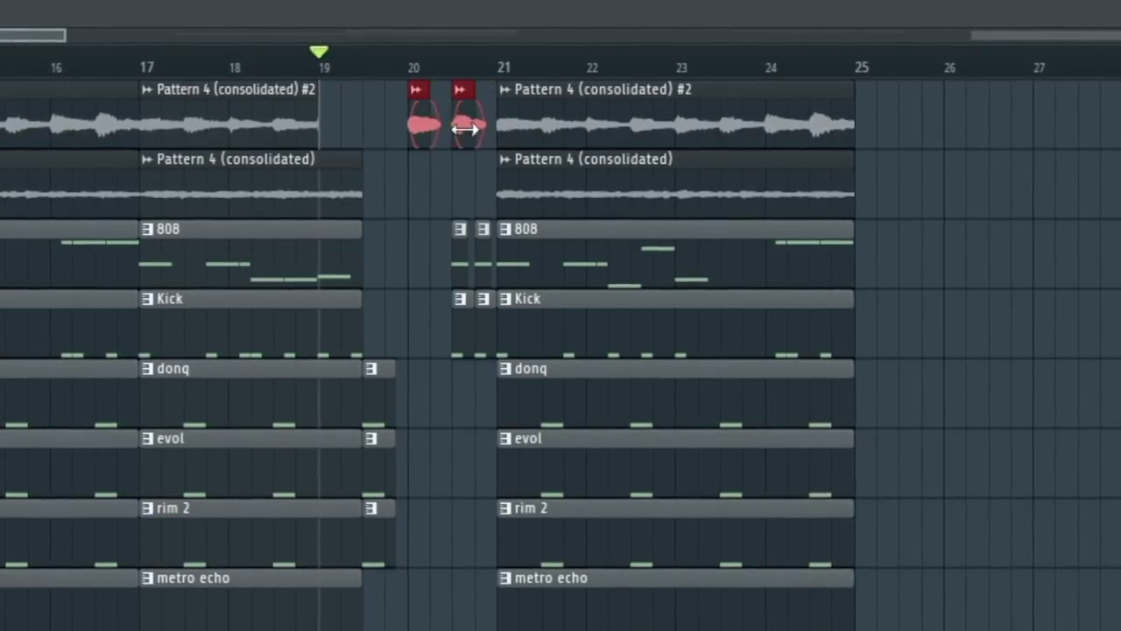
pyautogui.scroll(5, 477, 128)
pyautogui.moveTo(27, 146); pyautogui.dragTo(295, 145)
pyautogui.moveTo(290, 143); pyautogui.dragTo(413, 142)
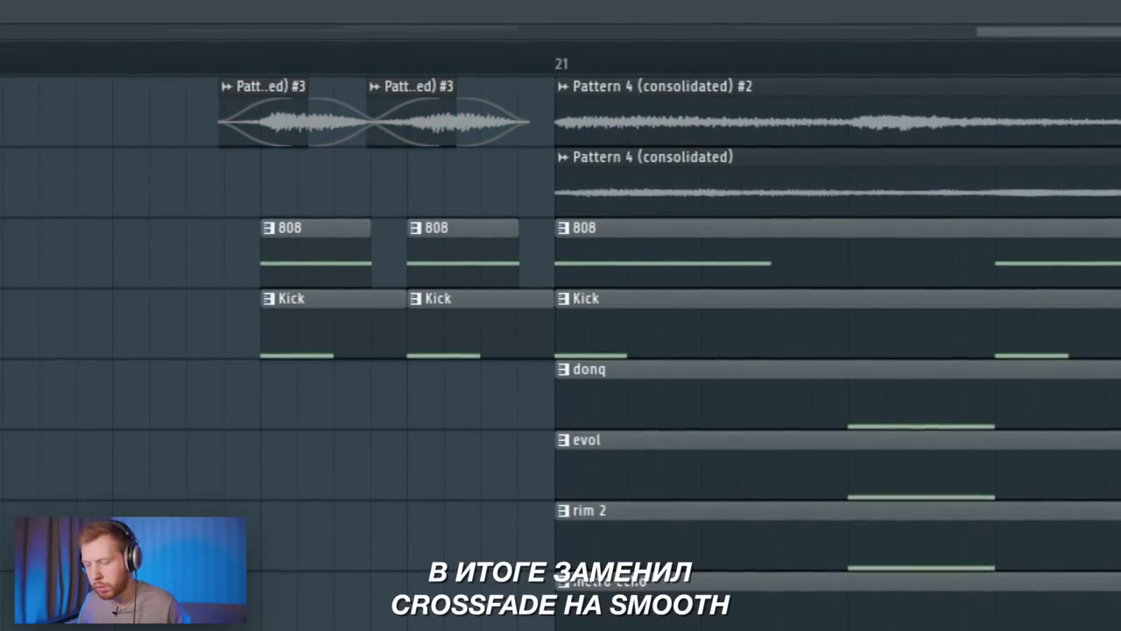
pyautogui.press('space')
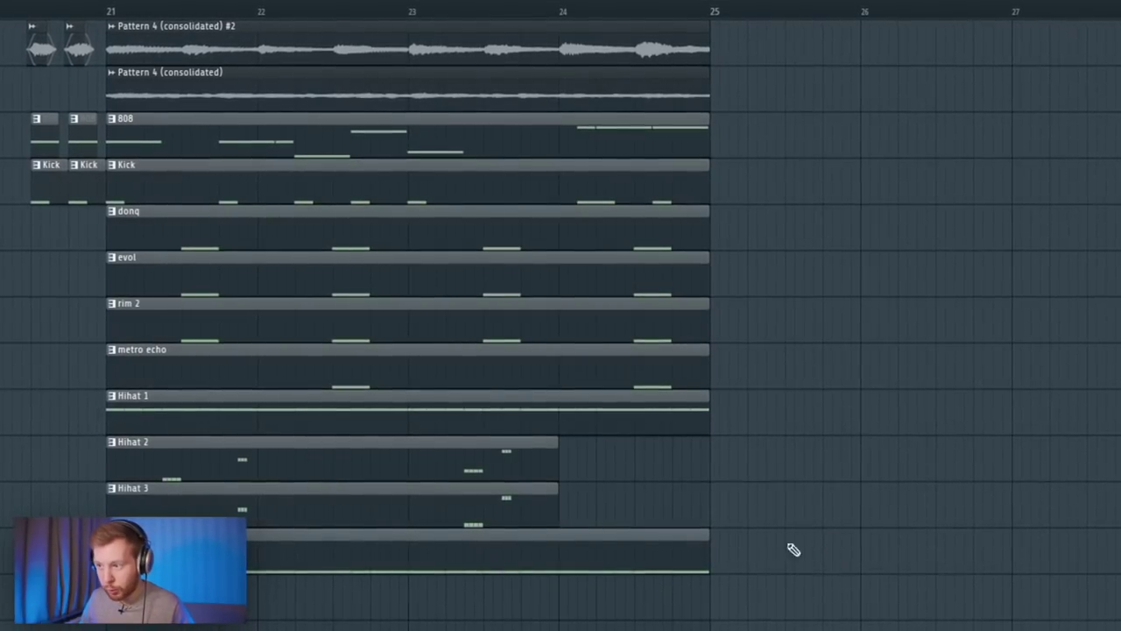
# Step: Place an empty 808 #2 pattern clip in the free space below the arrangement, past bar 25
pyautogui.scroll(-5, 571, 323)
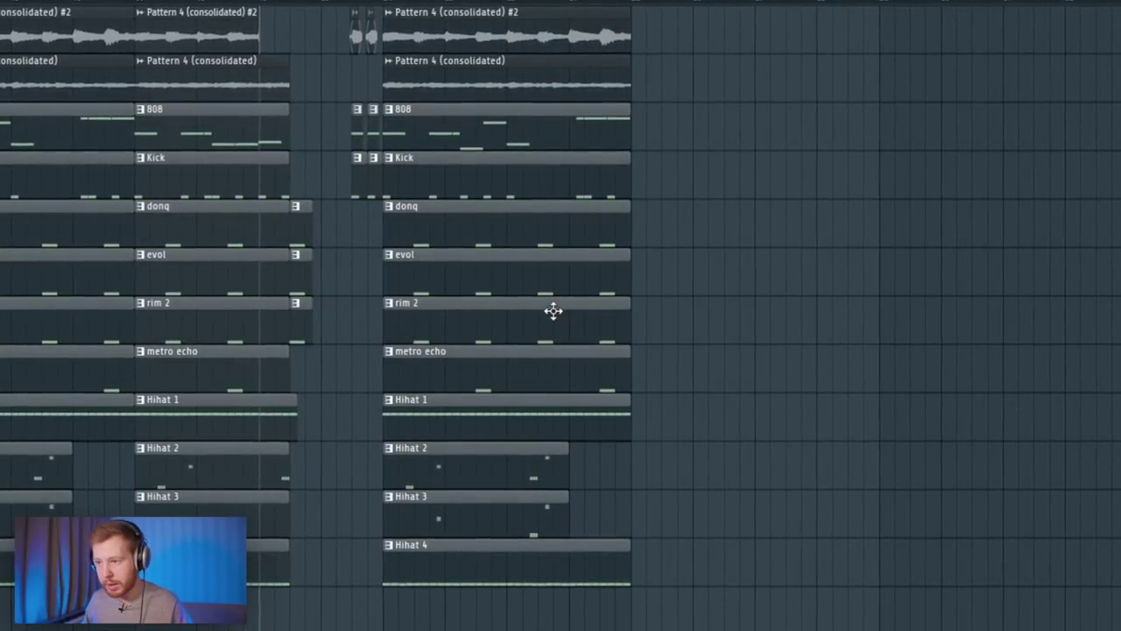
pyautogui.click(748, 146)
pyautogui.moveTo(755, 143); pyautogui.dragTo(707, 630)
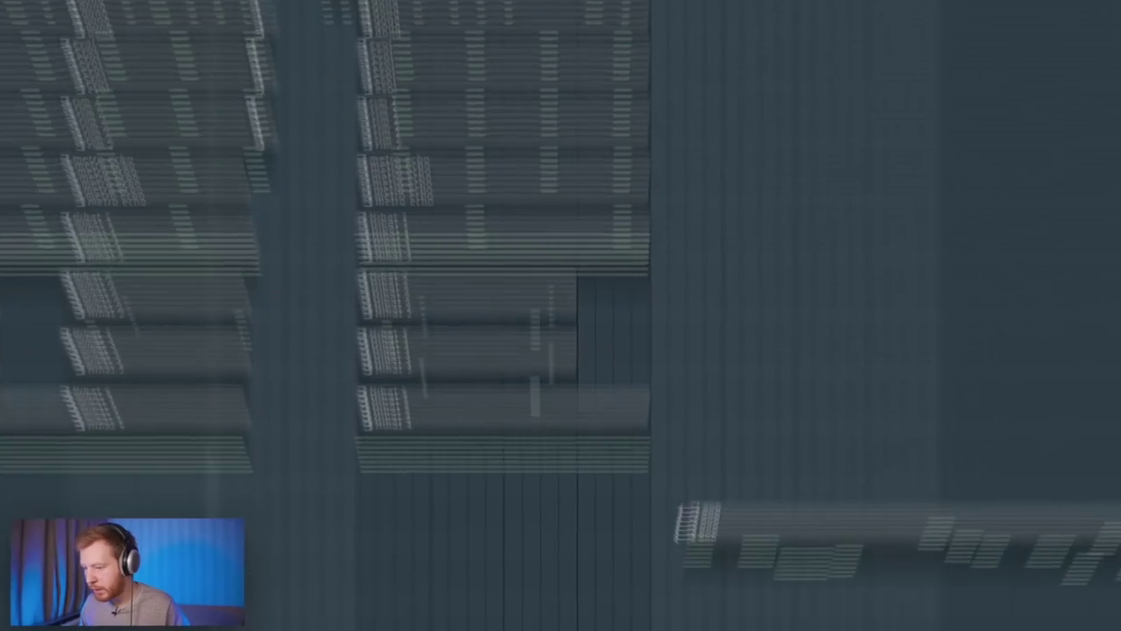
pyautogui.click(698, 444)
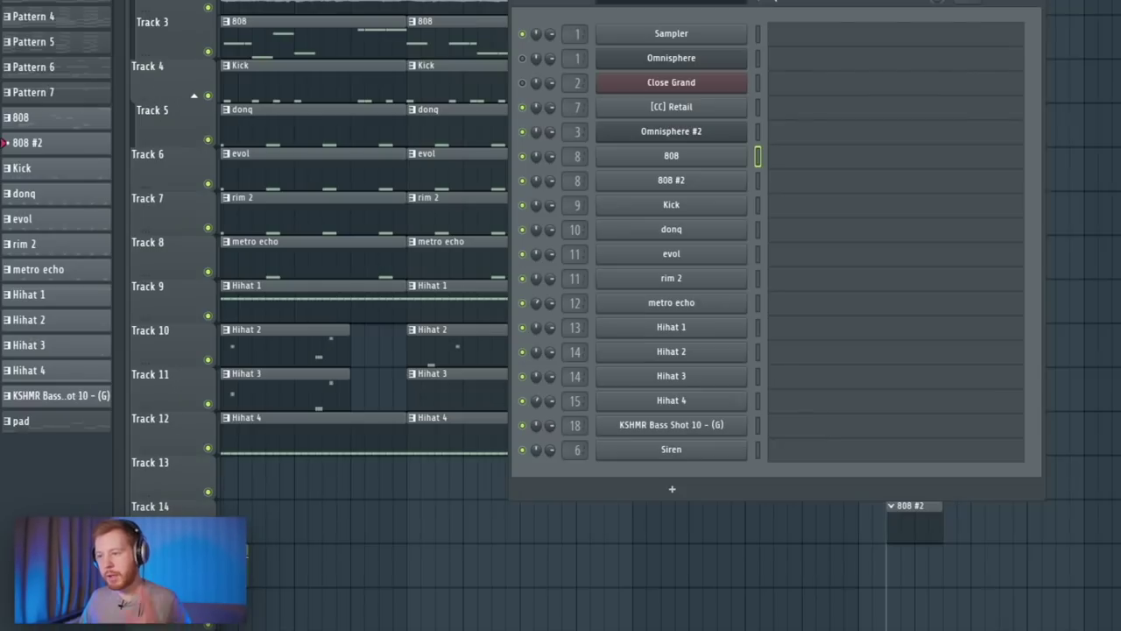
# Step: Draw an F#5 note for the 808 channel, copy it to F#6 as a shorter slide note, and play the result
pyautogui.click(800, 162)
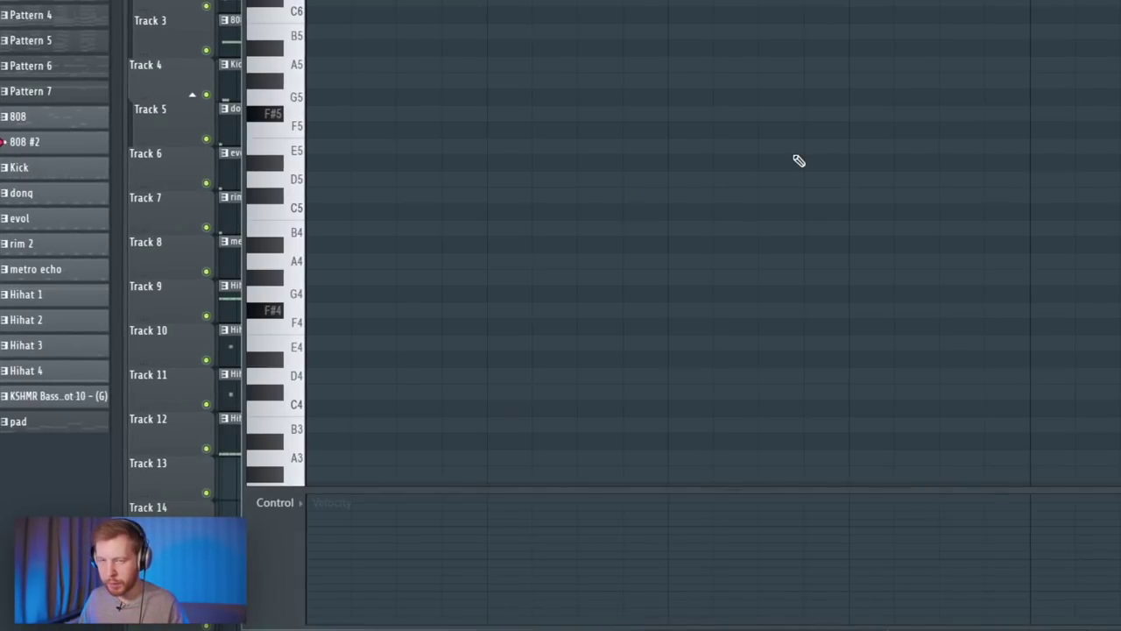
pyautogui.click(339, 259)
pyautogui.hotkey('ctrl', 'a')
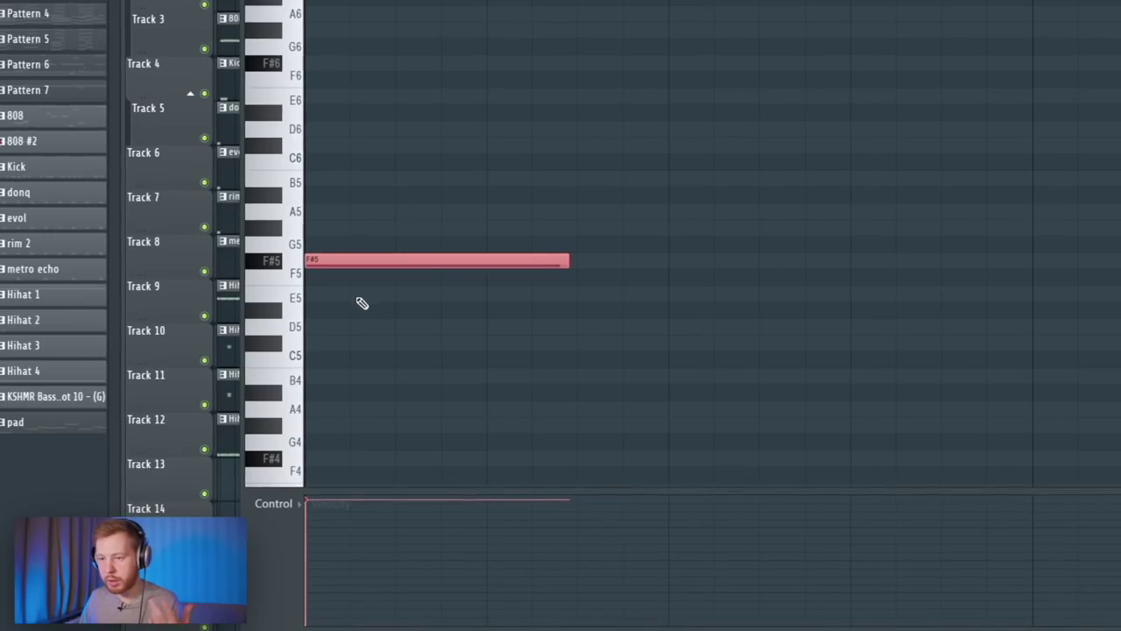
pyautogui.moveTo(375, 266); pyautogui.dragTo(366, 67)
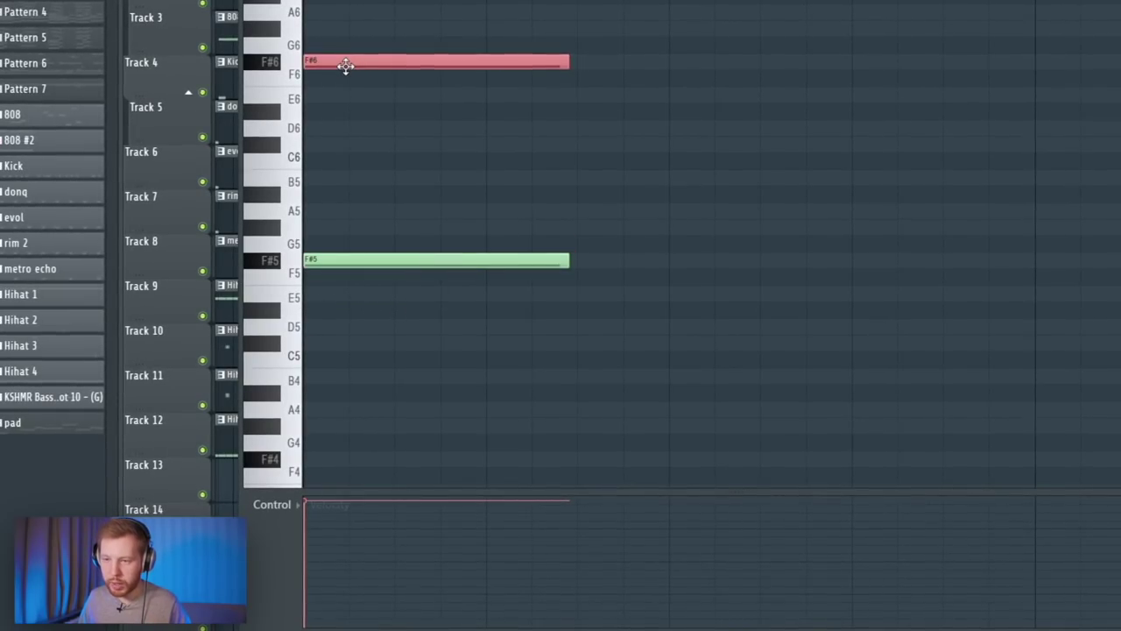
pyautogui.doubleClick(344, 66)
pyautogui.click(860, 329)
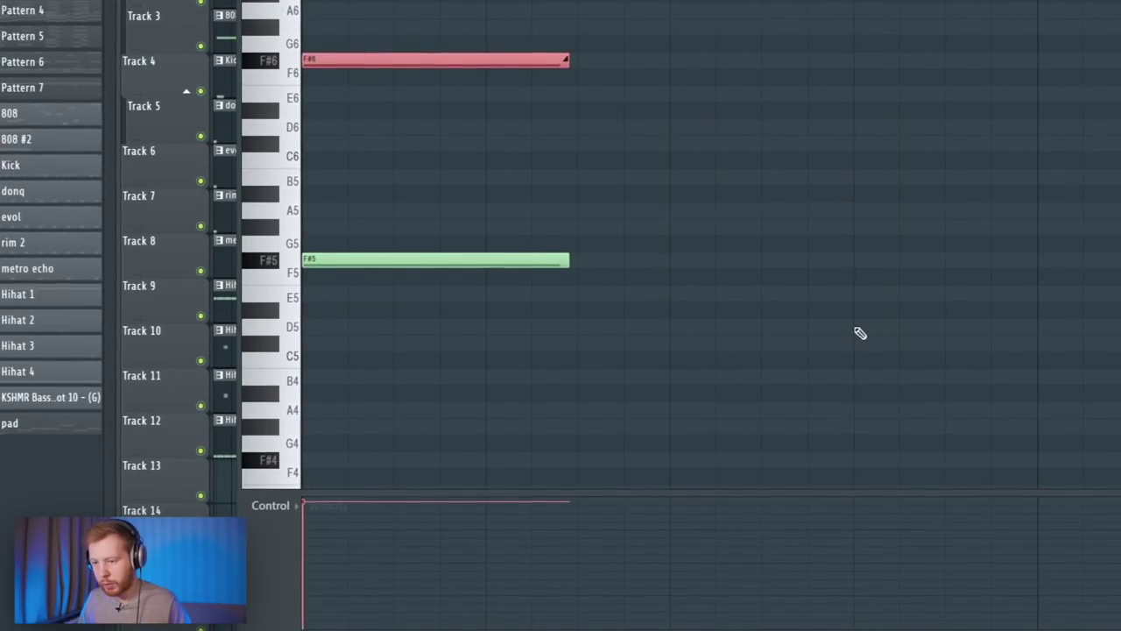
pyautogui.hotkey('shift', 'i')
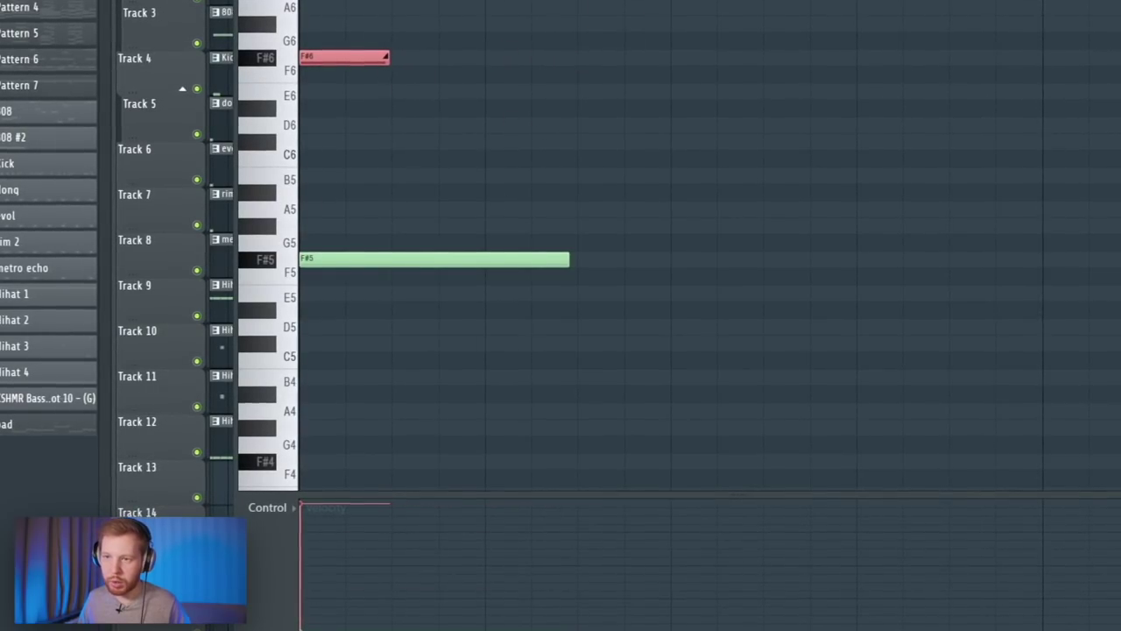
pyautogui.press('space')
pyautogui.press('space')
# Step: Pan both 808 notes to the right and copy them into the 808 #2 channel
pyautogui.rightClick(550, 169)
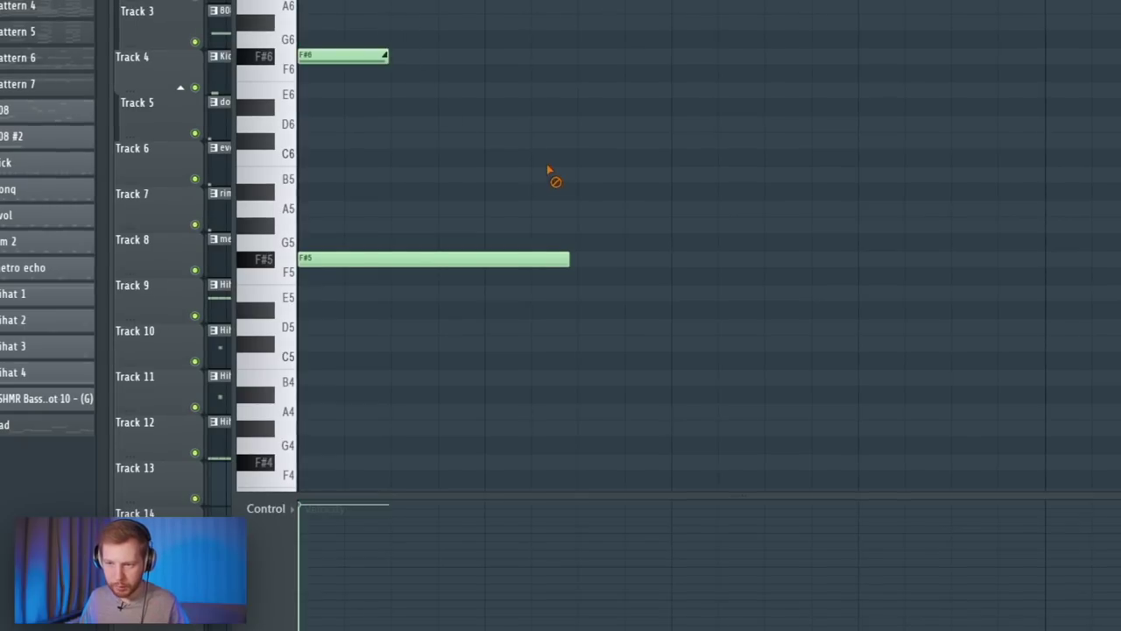
pyautogui.hotkey('ctrl', 'a')
pyautogui.click(266, 509)
pyautogui.click(340, 565)
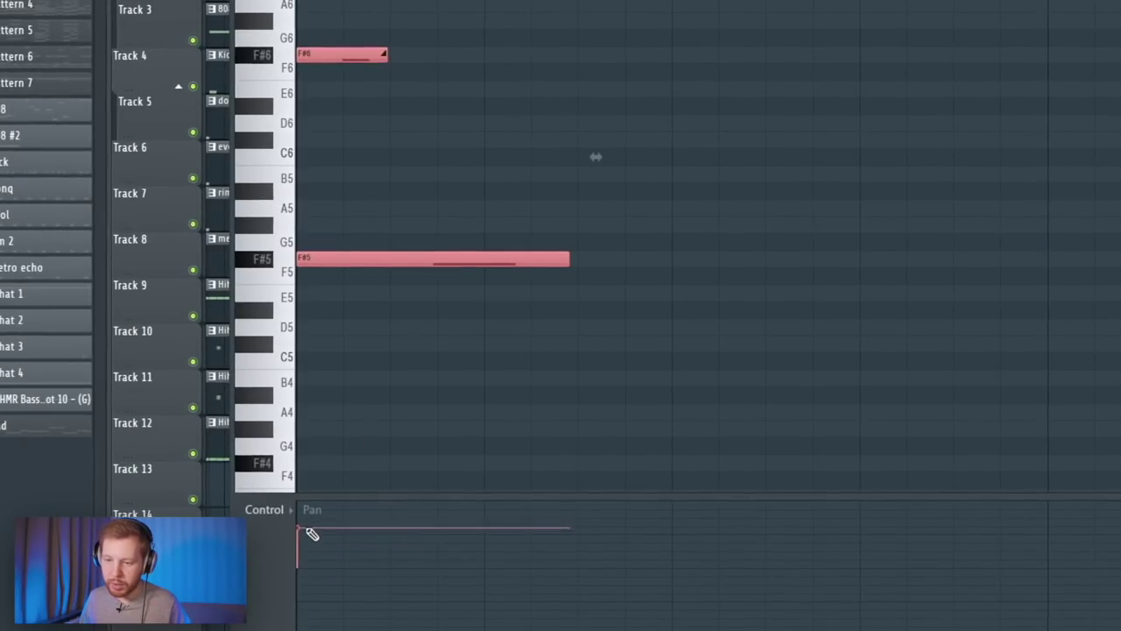
pyautogui.keyDown('ctrl'); pyautogui.click(368, 368); pyautogui.keyUp('ctrl')
pyautogui.press('F7')
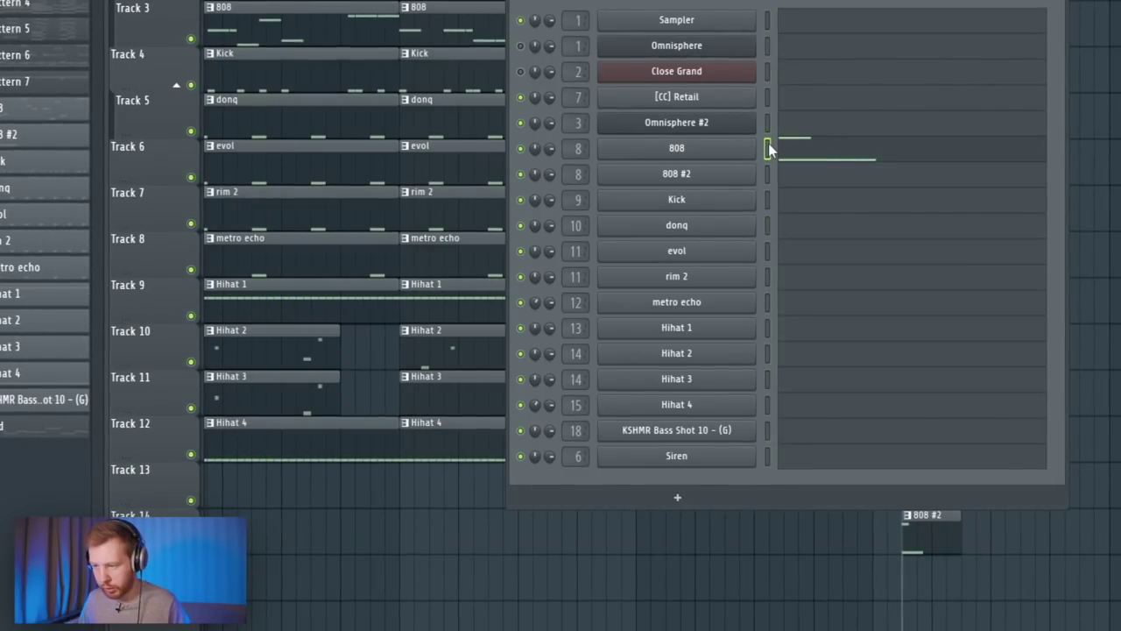
pyautogui.click(770, 174)
pyautogui.hotkey('ctrl', 'v')
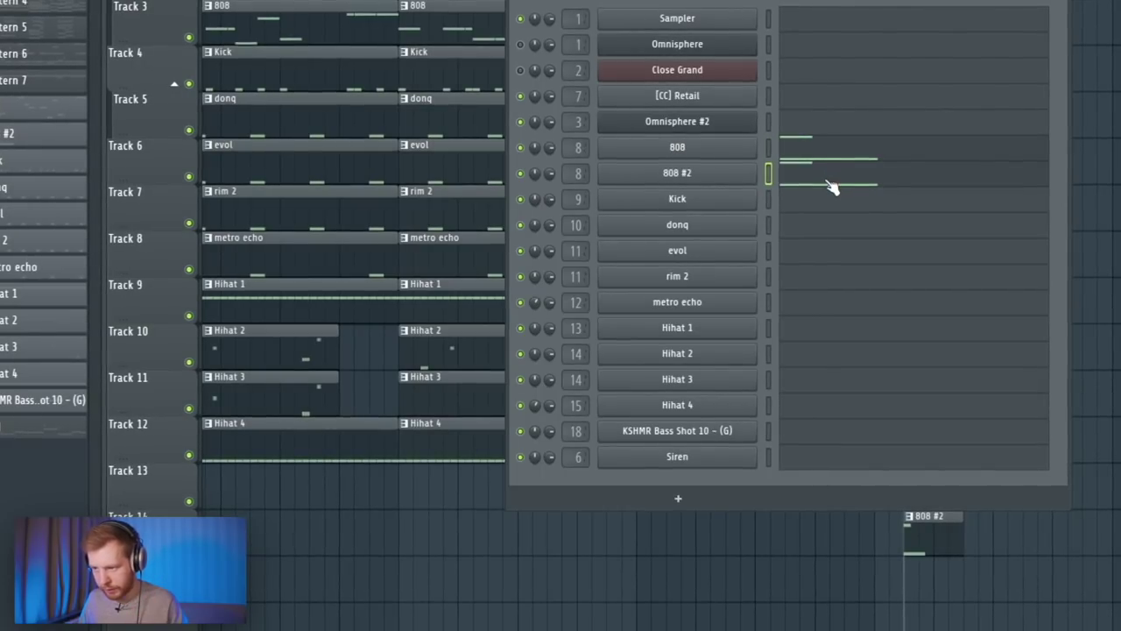
# Step: Pan both 808 #2 notes to the left, slightly shorten their F#6 slide note, and play the pattern
pyautogui.click(829, 180)
pyautogui.click(274, 525)
pyautogui.click(318, 557)
pyautogui.moveTo(538, 16)
pyautogui.mouseDown()
pyautogui.moveTo(225, 441)
pyautogui.moveTo(229, 490)
pyautogui.mouseUp()
pyautogui.moveTo(297, 537); pyautogui.dragTo(297, 629)
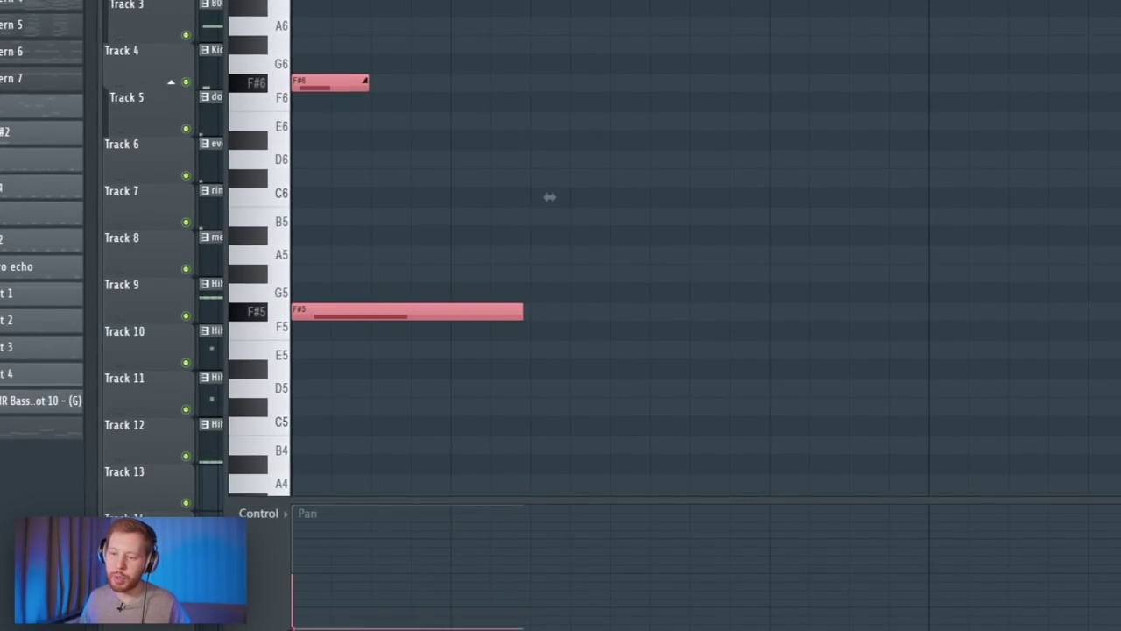
pyautogui.keyDown('ctrl'); pyautogui.click(445, 133); pyautogui.keyUp('ctrl')
pyautogui.moveTo(367, 88); pyautogui.dragTo(360, 89)
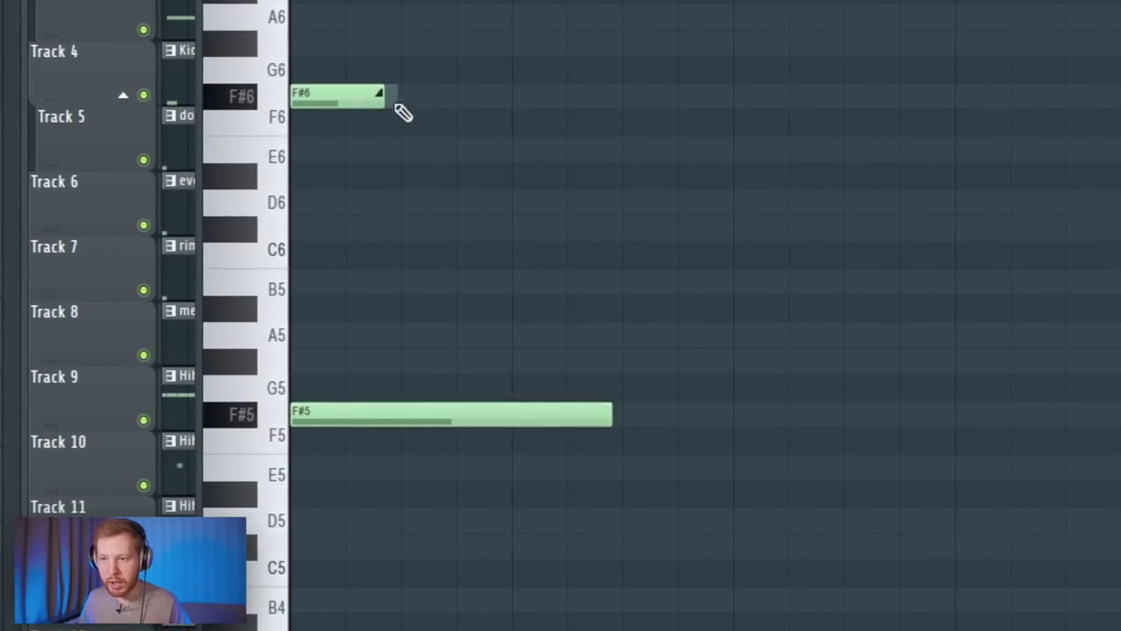
pyautogui.press('space')
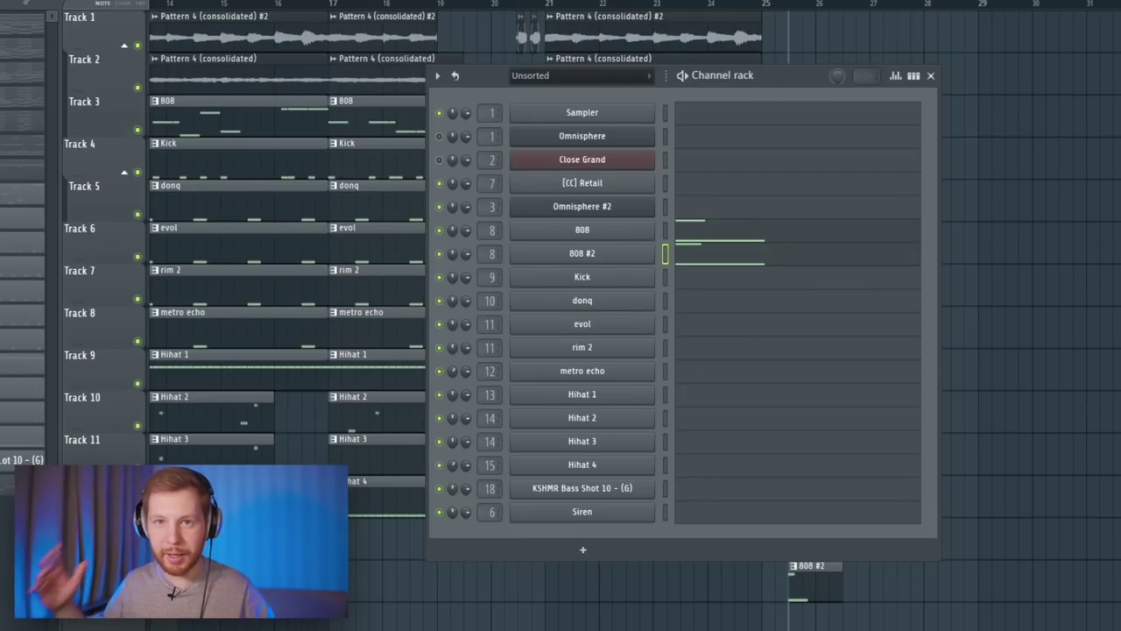
pyautogui.press('F6')
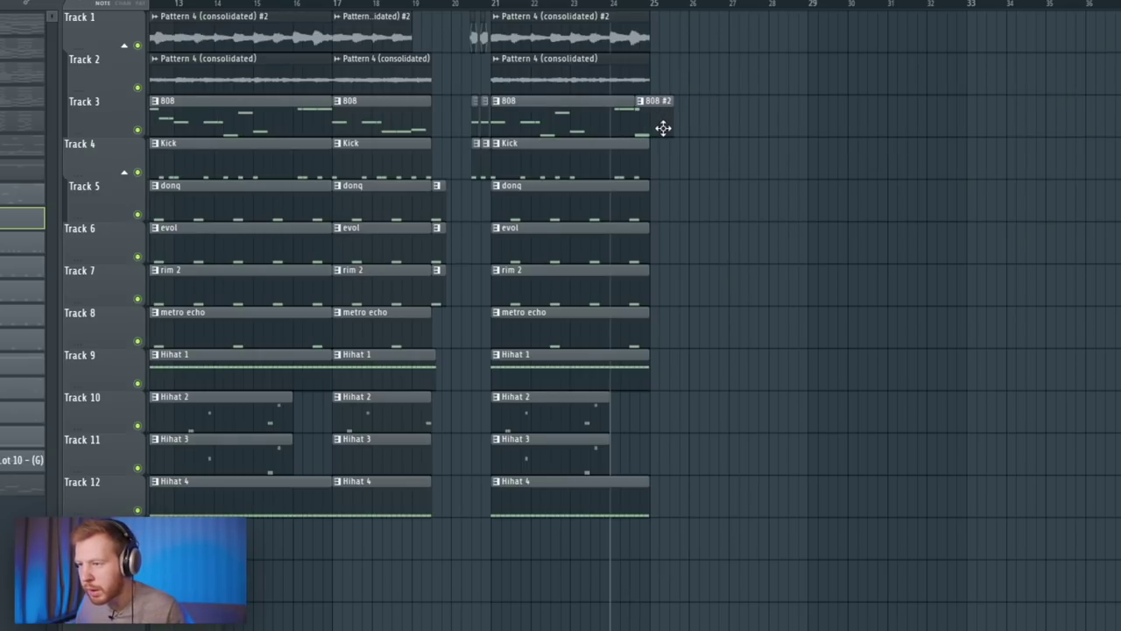
# Step: Trim the ends of the Hihat 1, Hihat 4 and Kick clips before bar 25 around the 808 #2 fill, and play the transition
pyautogui.scroll(5, 663, 128)
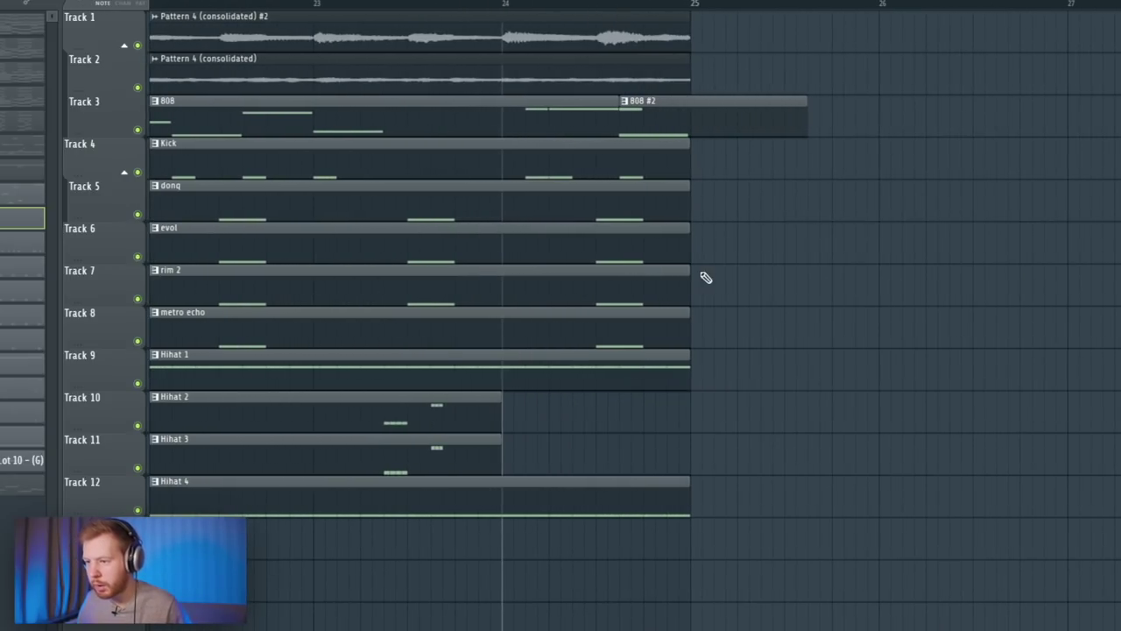
pyautogui.moveTo(689, 375); pyautogui.dragTo(644, 375)
pyautogui.moveTo(689, 504); pyautogui.dragTo(619, 511)
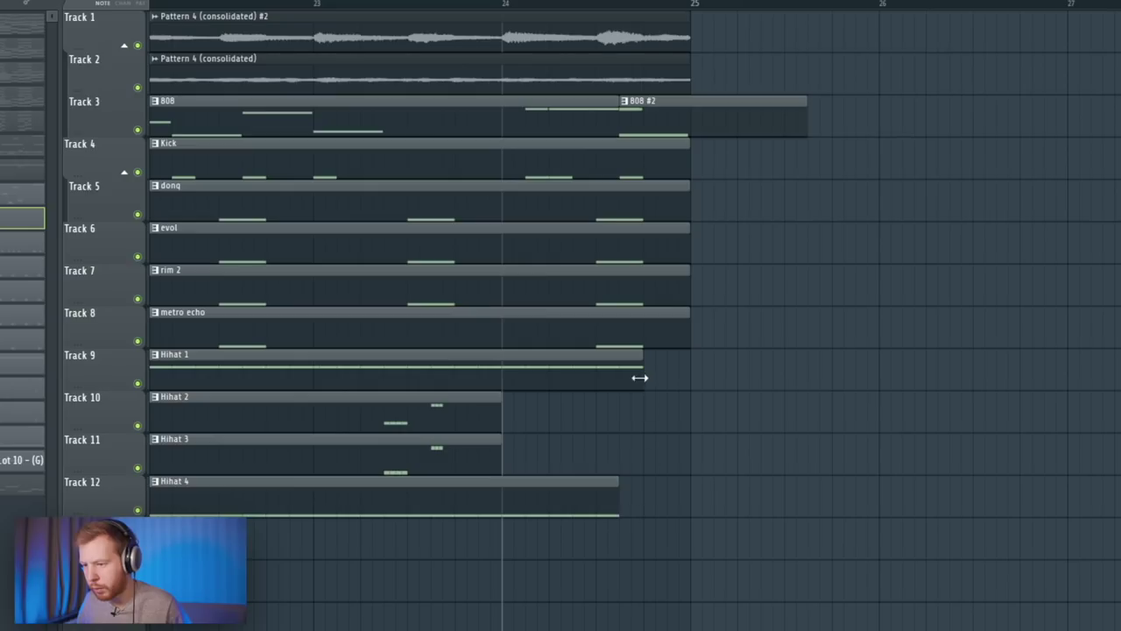
pyautogui.moveTo(639, 378); pyautogui.dragTo(597, 379)
pyautogui.moveTo(689, 175); pyautogui.dragTo(619, 180)
pyautogui.press('space')
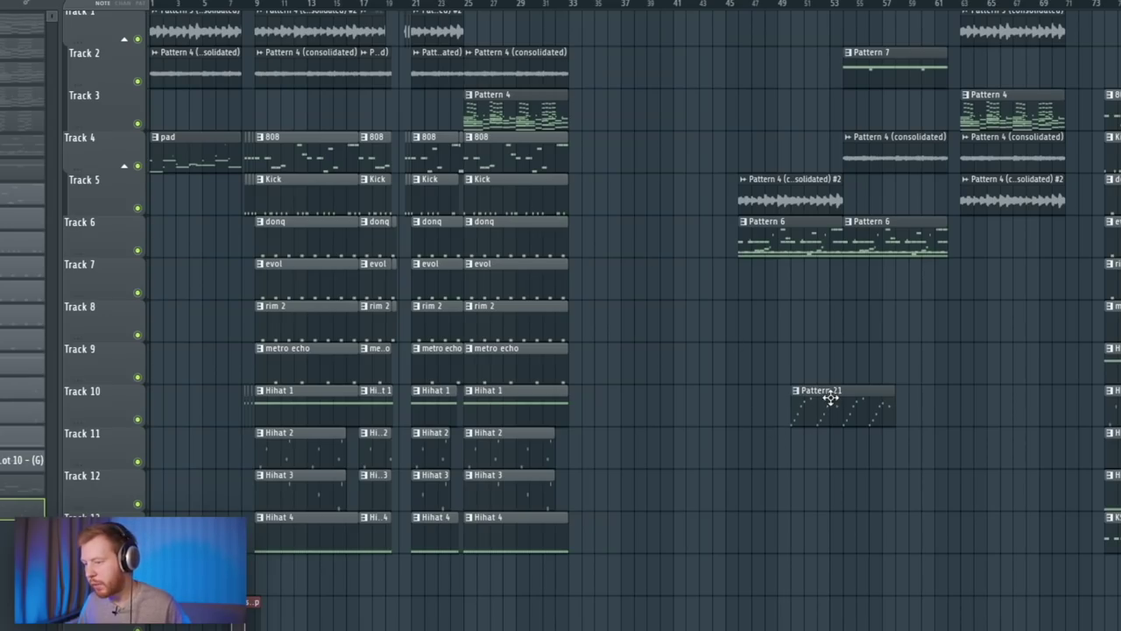
# Step: Move the Pattern 21 clip further along the timeline and copy the full section from bars 9 to 25 to bar 41
pyautogui.moveTo(831, 398); pyautogui.dragTo(1117, 132)
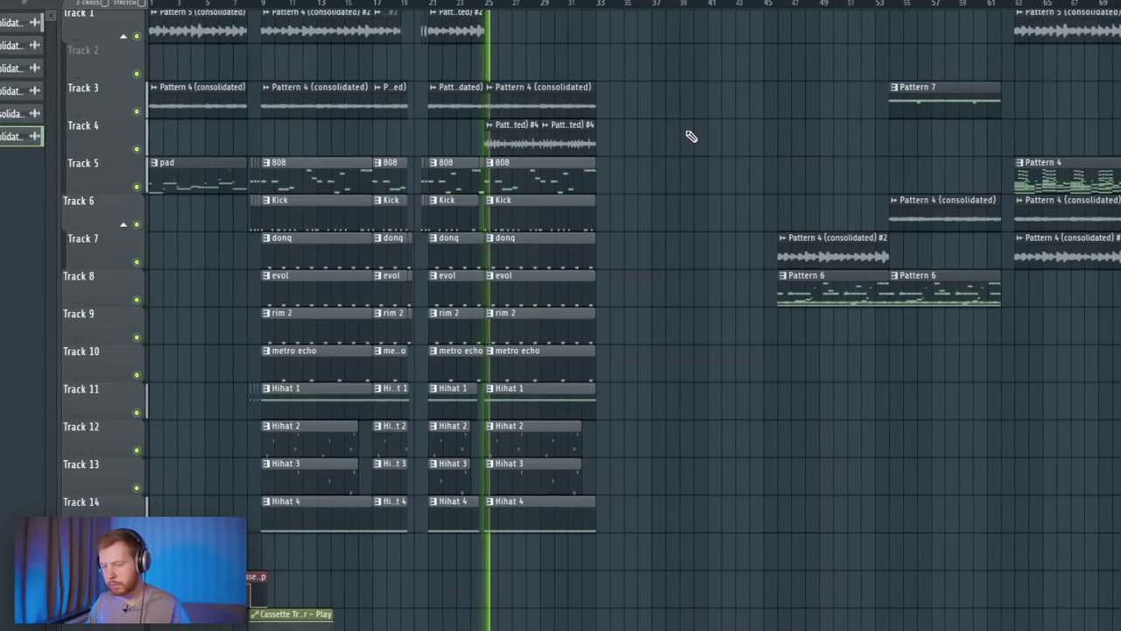
pyautogui.scroll(5, 493, 280)
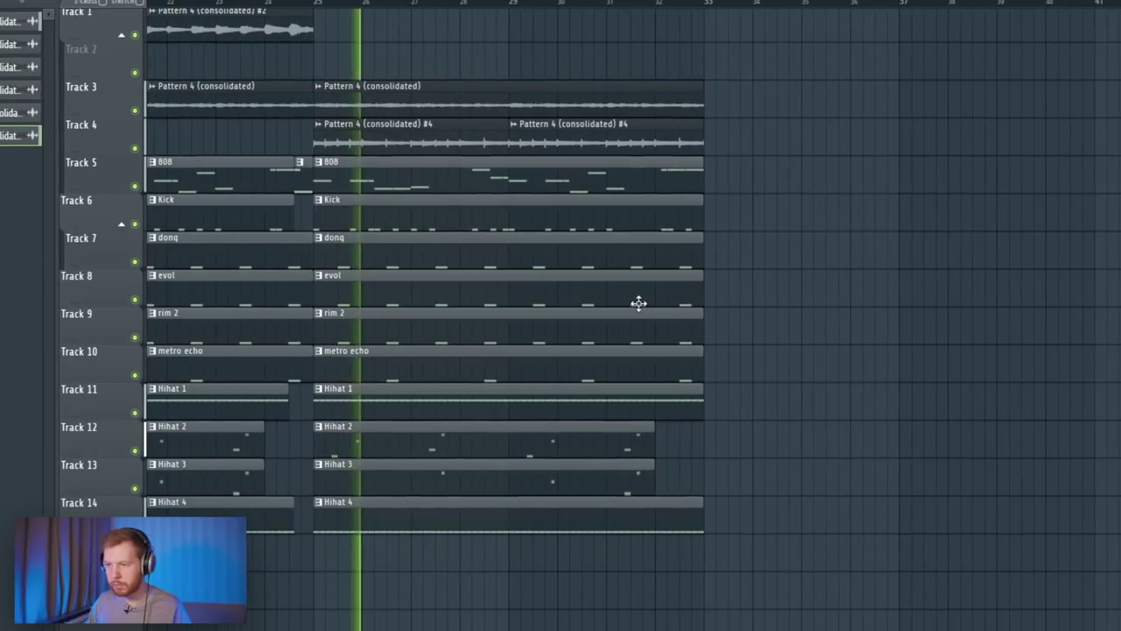
pyautogui.scroll(-3, 639, 304)
pyautogui.scroll(2, 545, 362)
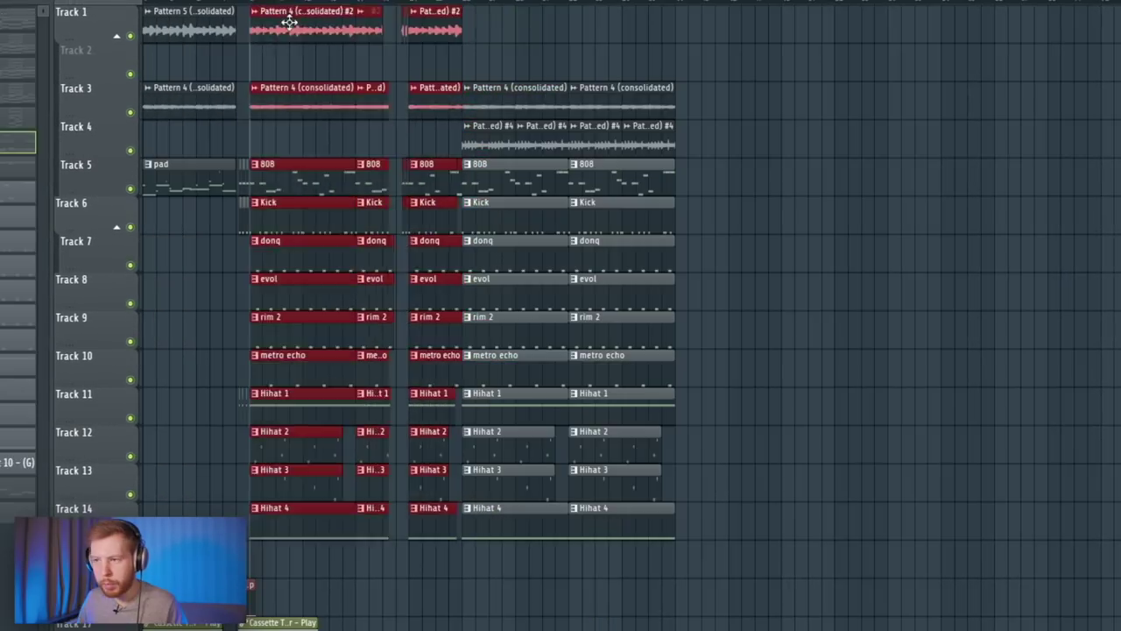
pyautogui.moveTo(288, 22)
pyautogui.mouseDown()
pyautogui.moveTo(733, 14)
pyautogui.moveTo(706, 25)
pyautogui.mouseUp()
pyautogui.scroll(3, 689, 191)
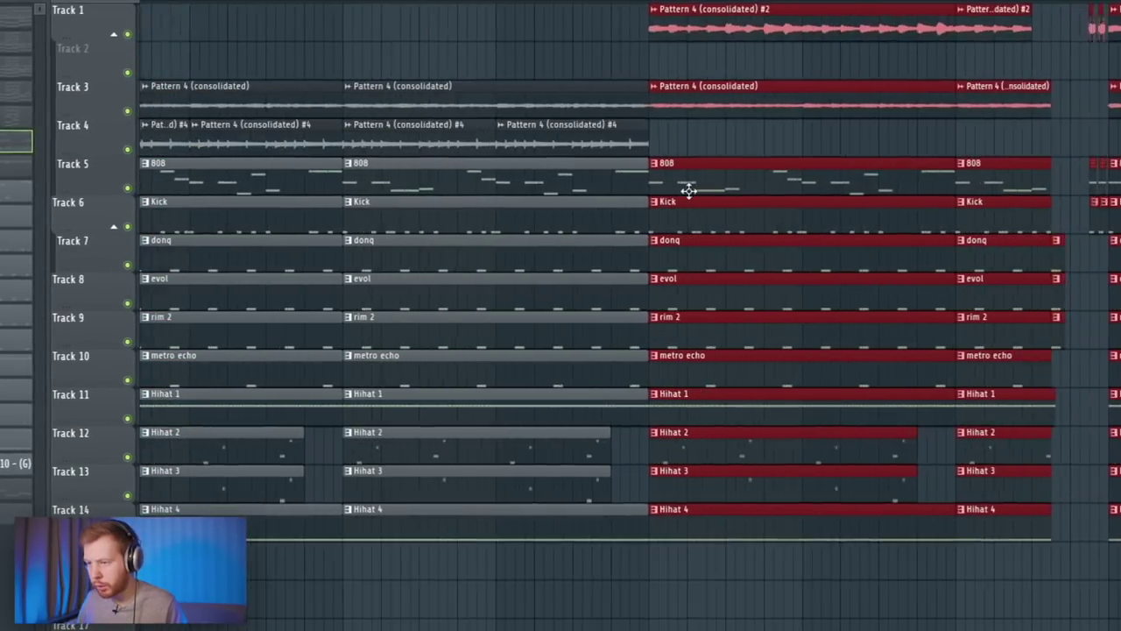
# Step: Copy the section from bars 25 to 41 to bar 57 and clear the selection
pyautogui.scroll(2, 651, 161)
pyautogui.click(601, 123)
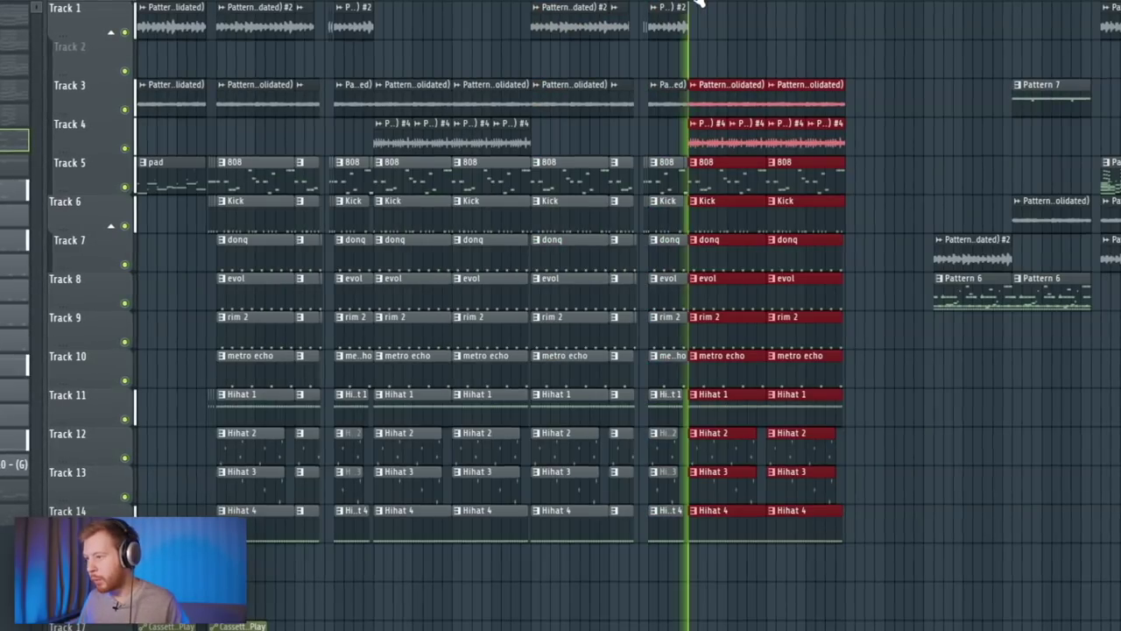
pyautogui.rightClick(817, 29)
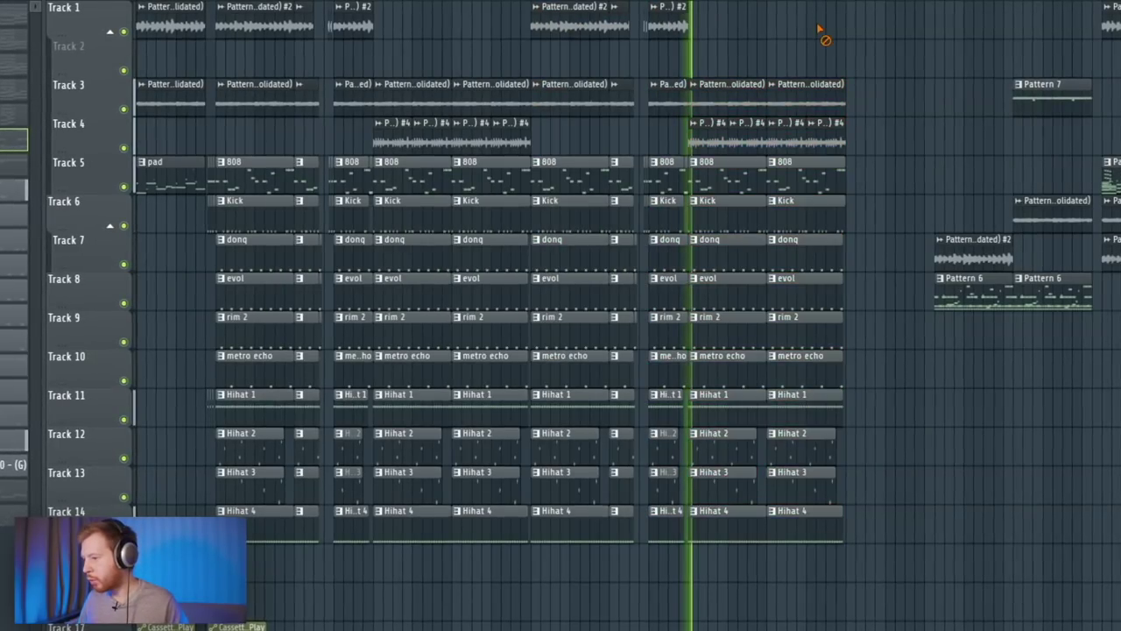